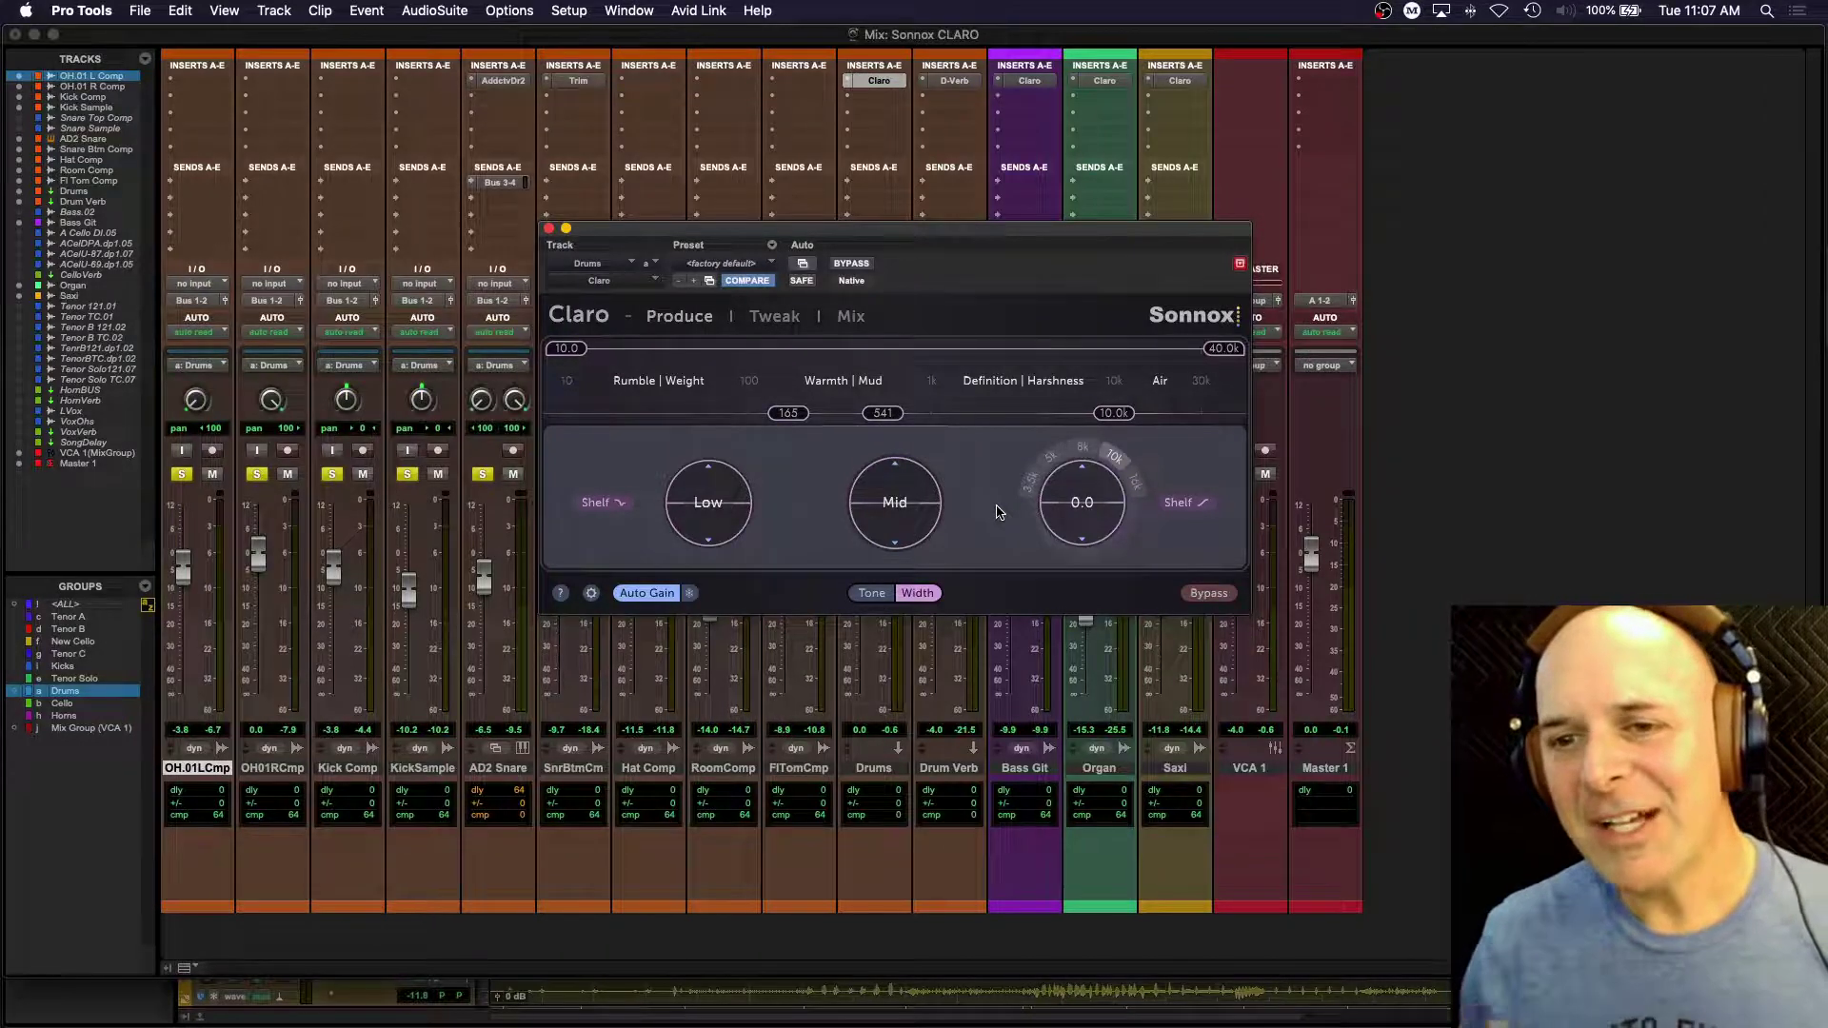
# Step: Switch between the Tone and Width modes of Claro on the Drums track to compare their band layouts
pyautogui.click(868, 596)
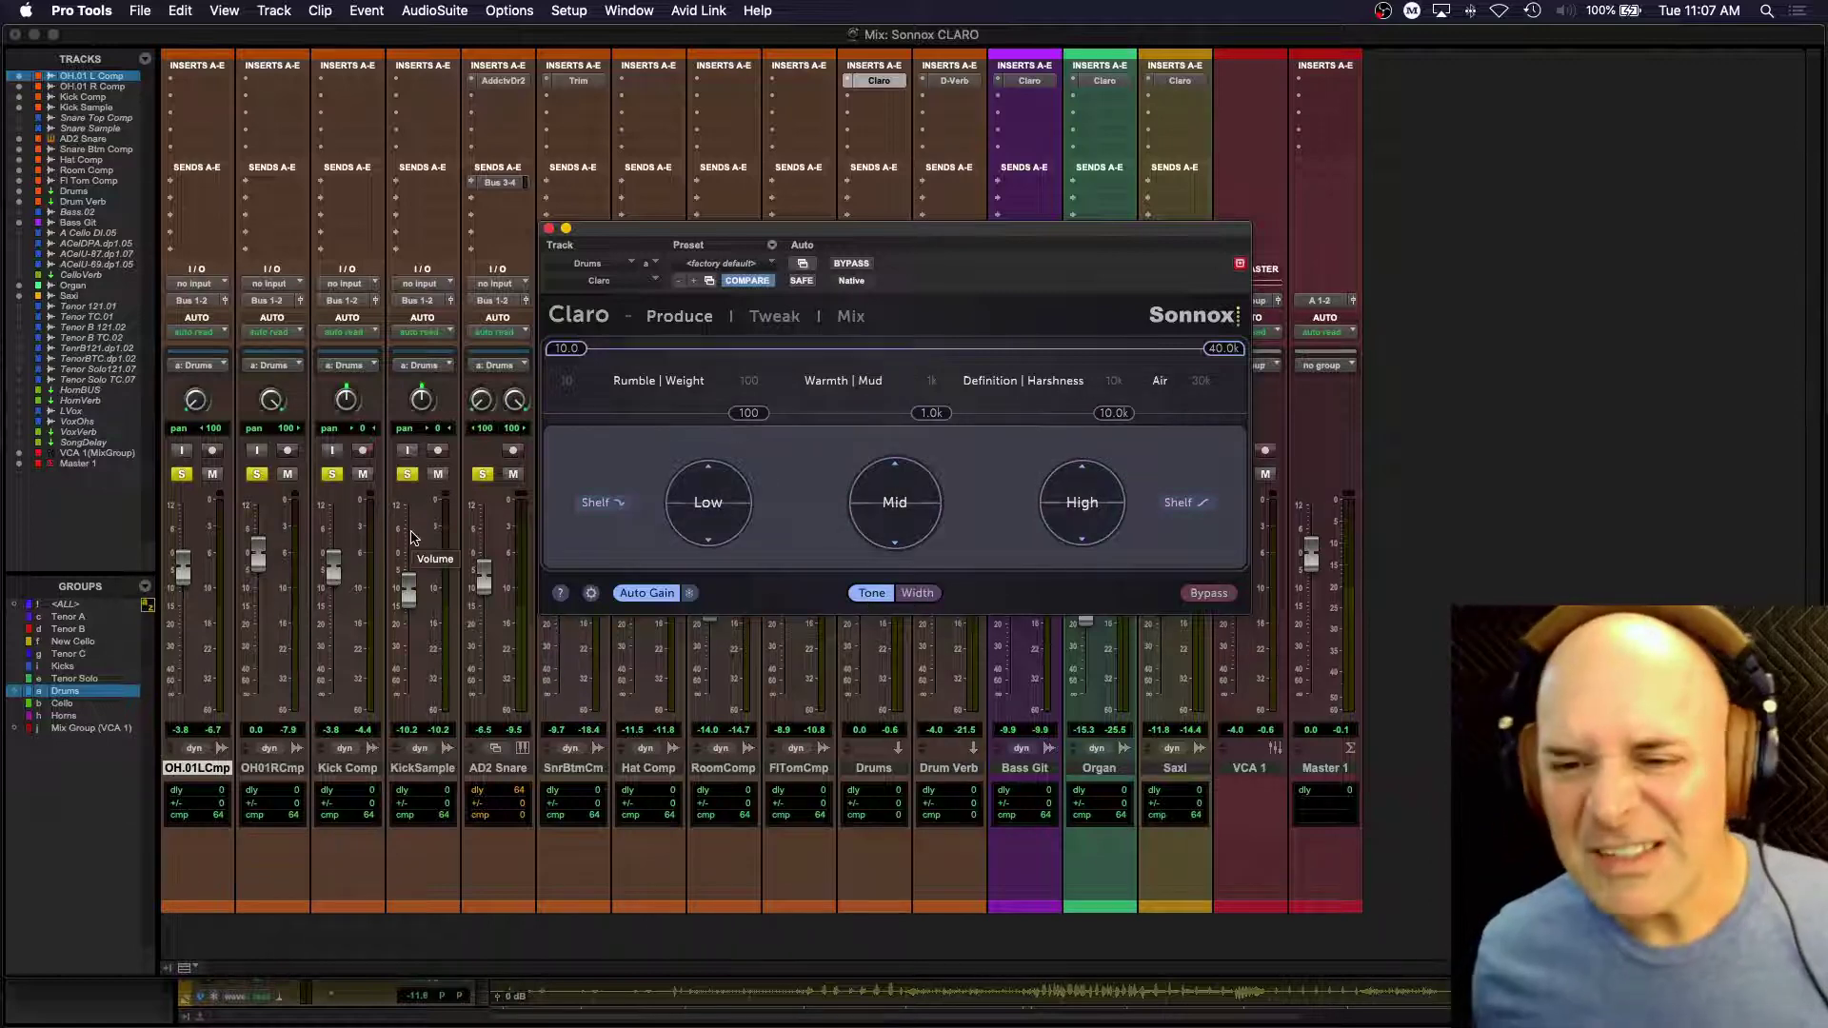
pyautogui.press('space')
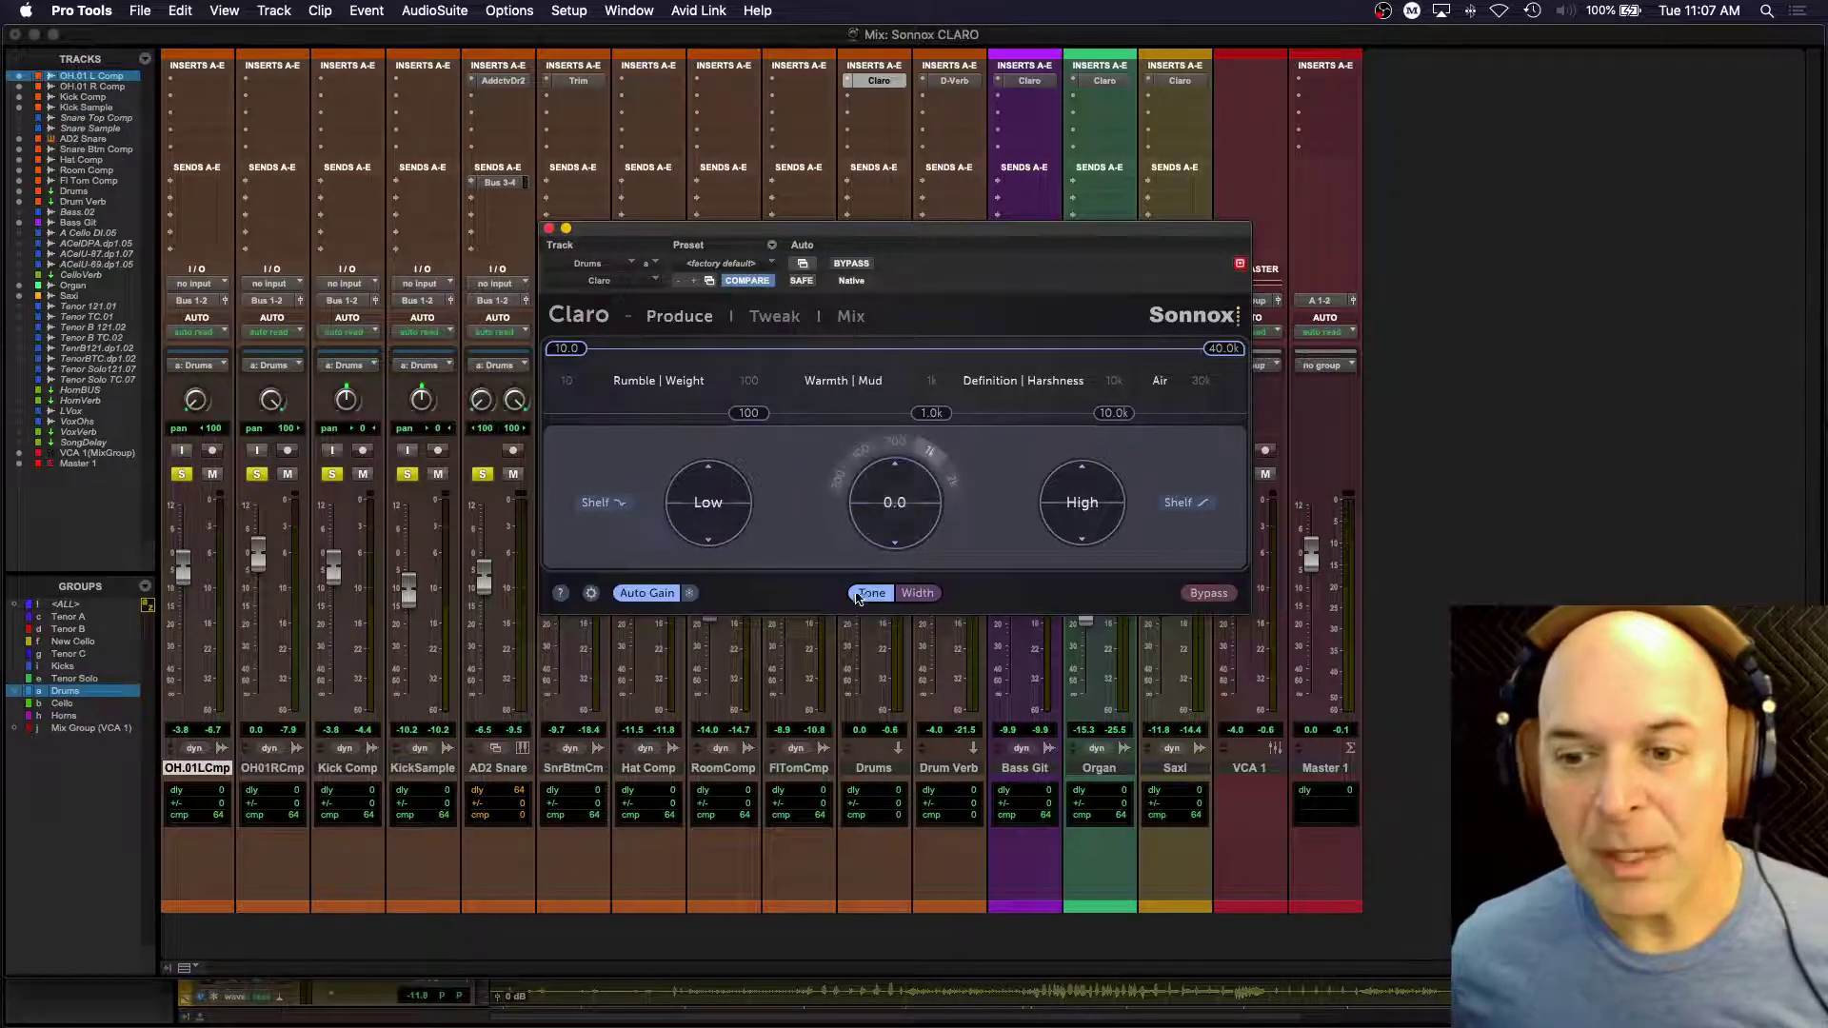
pyautogui.click(918, 593)
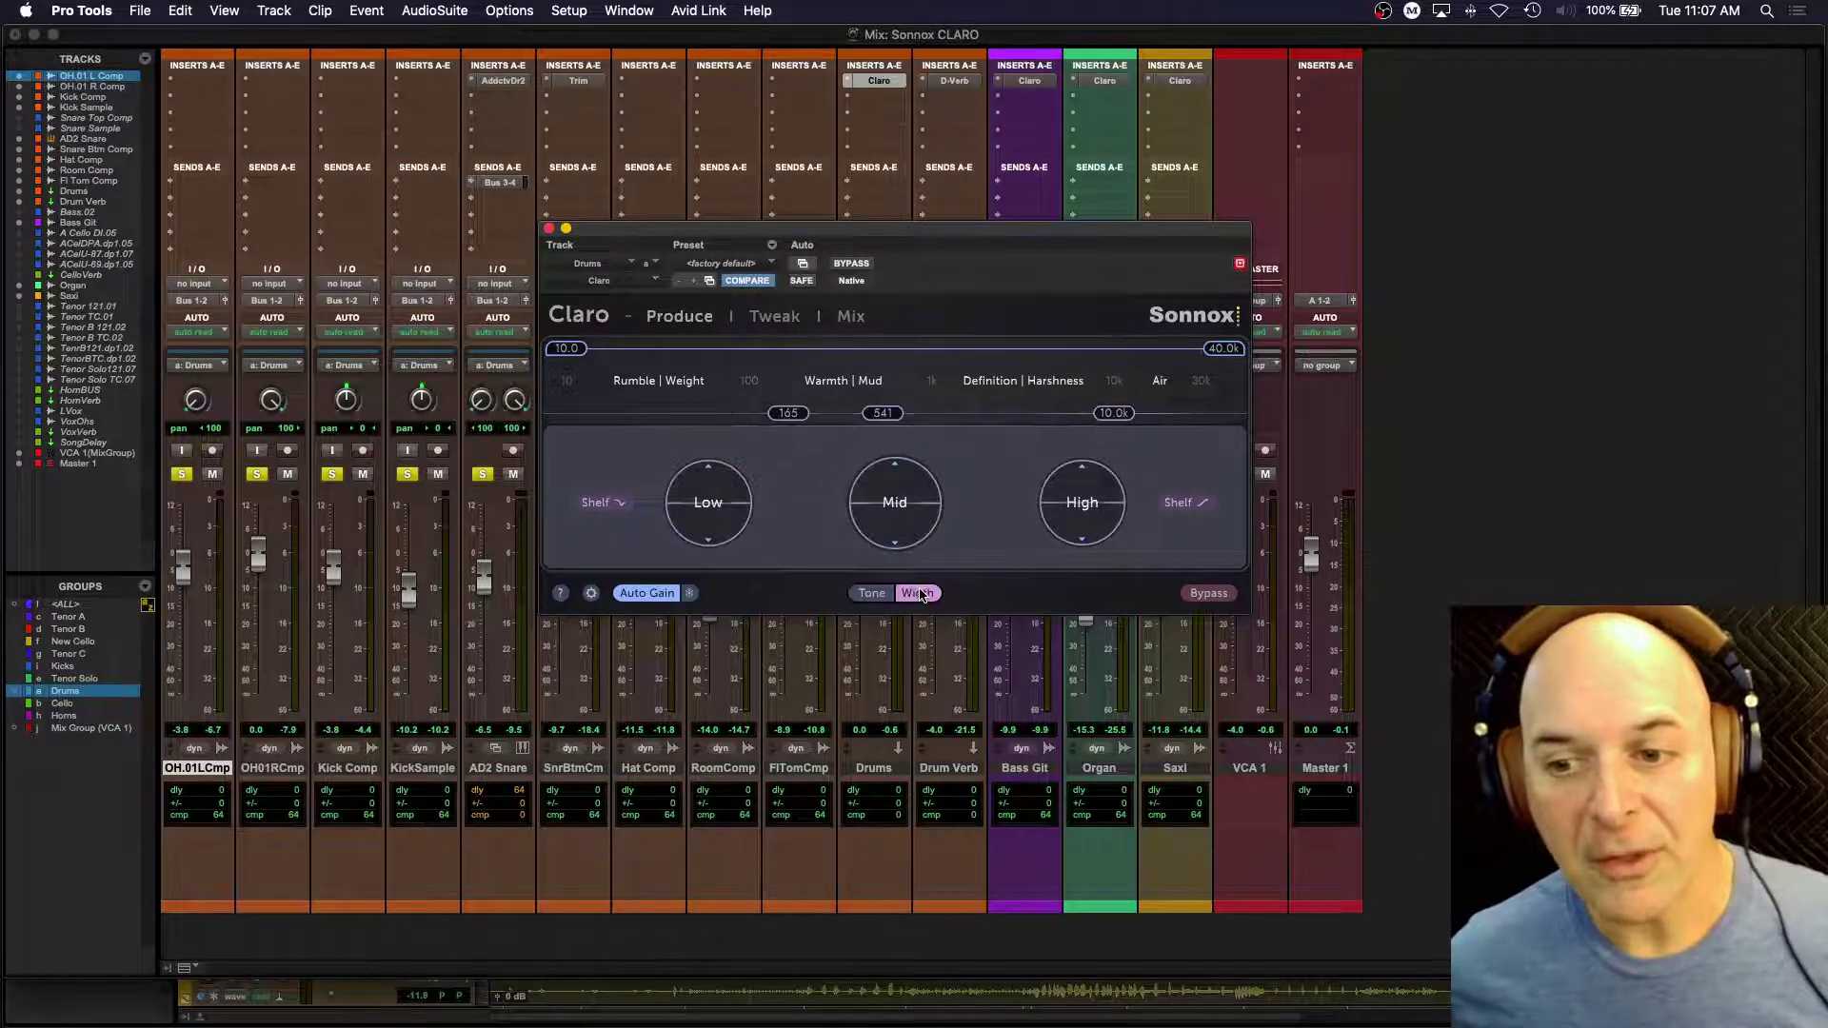
pyautogui.click(868, 594)
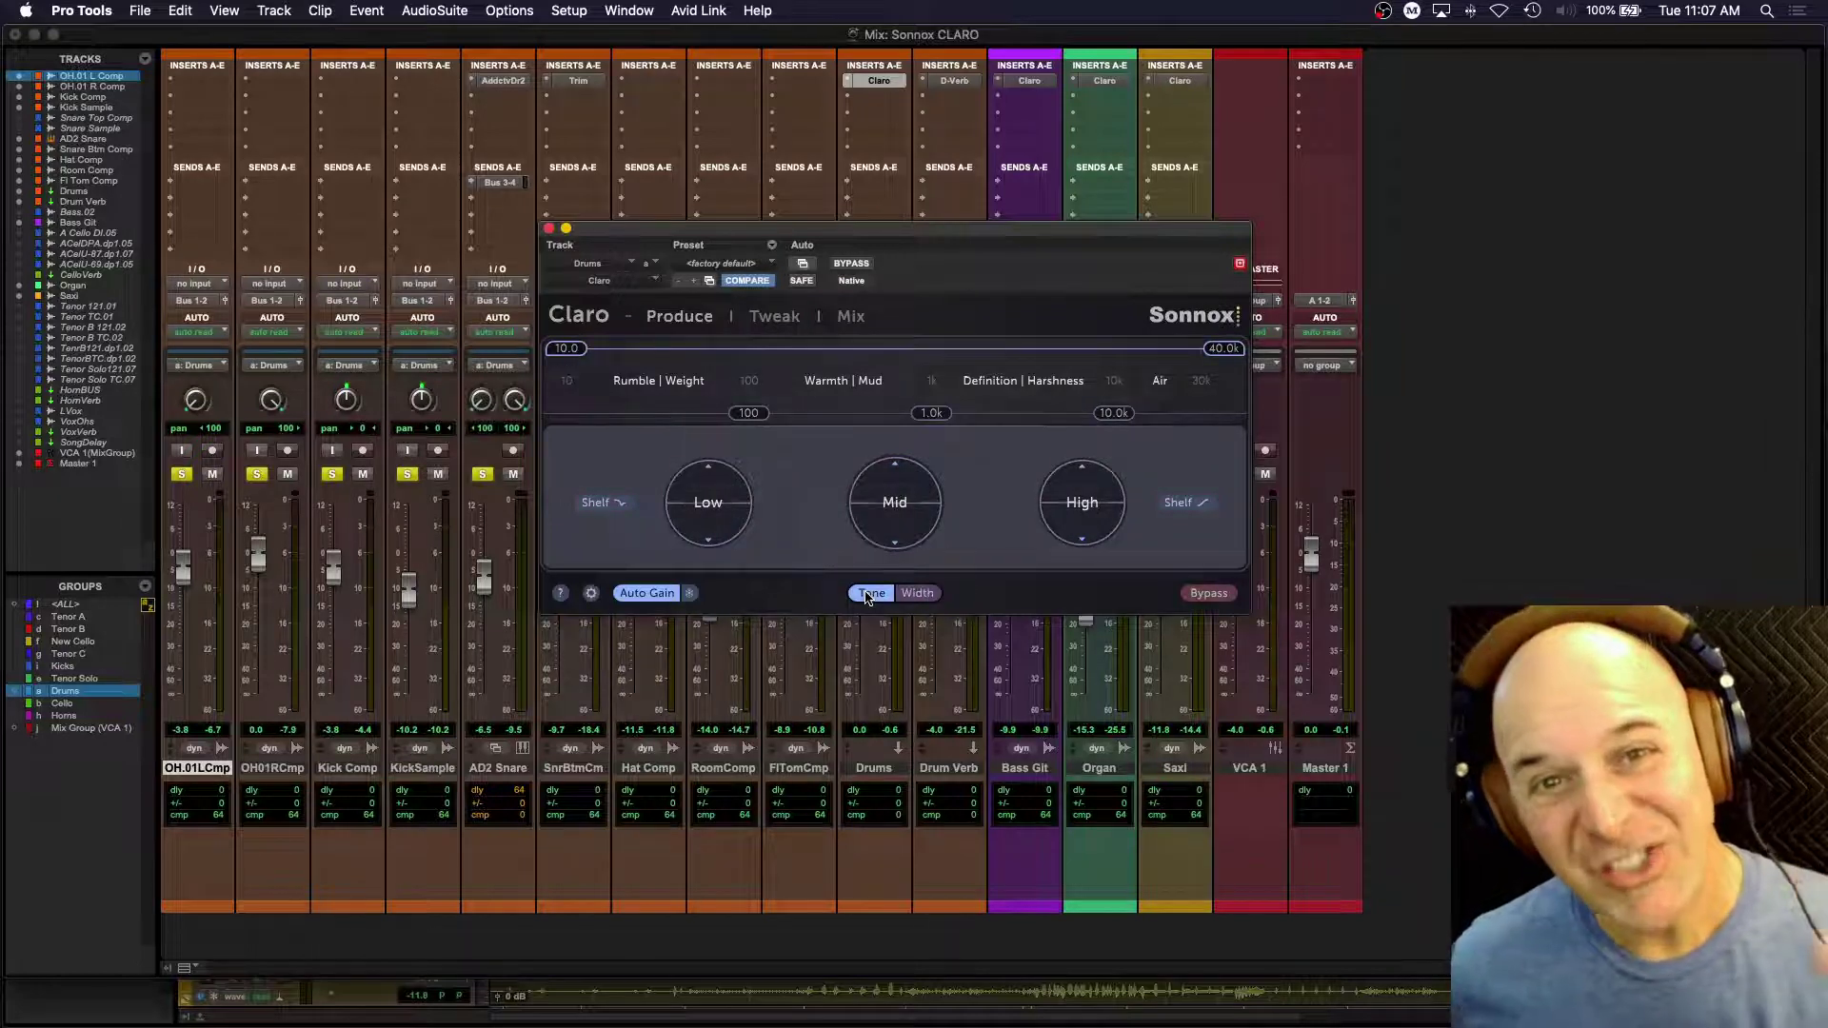
pyautogui.click(916, 594)
pyautogui.click(875, 594)
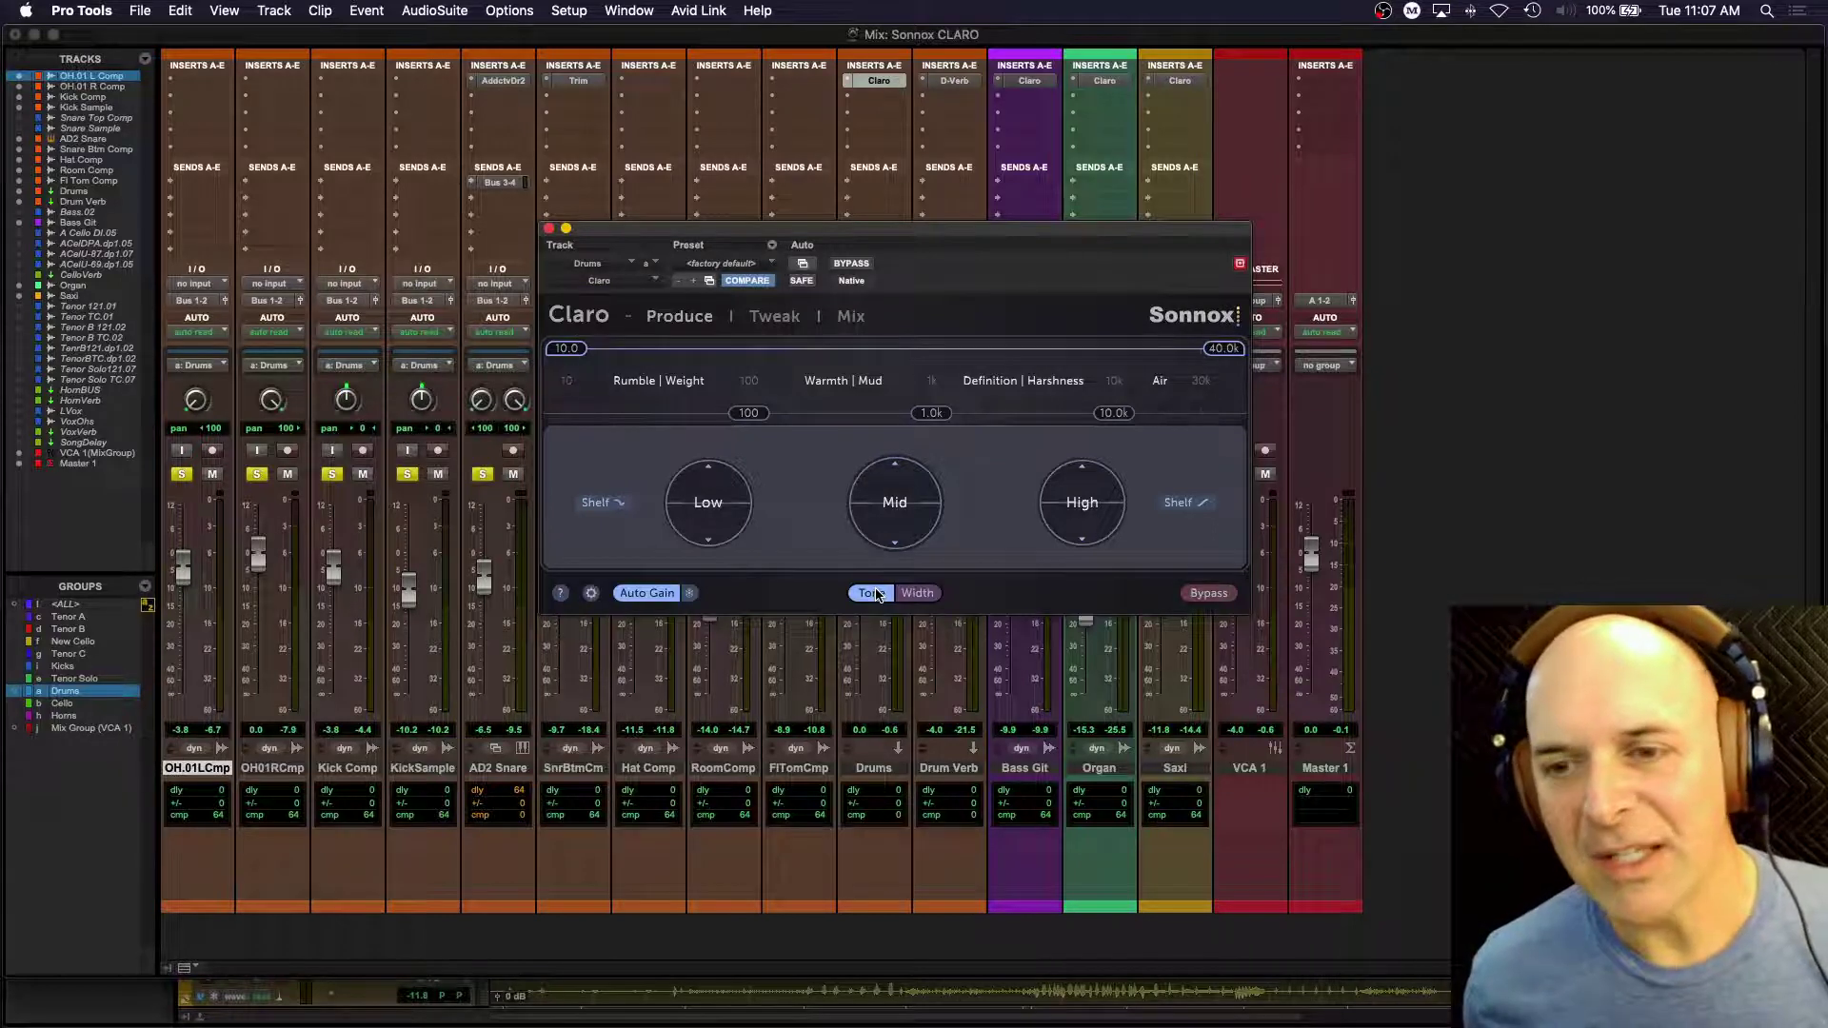
# Step: Play the drums in Tone and Width modes to examine the energy across the frequency-range labels
pyautogui.press('space')
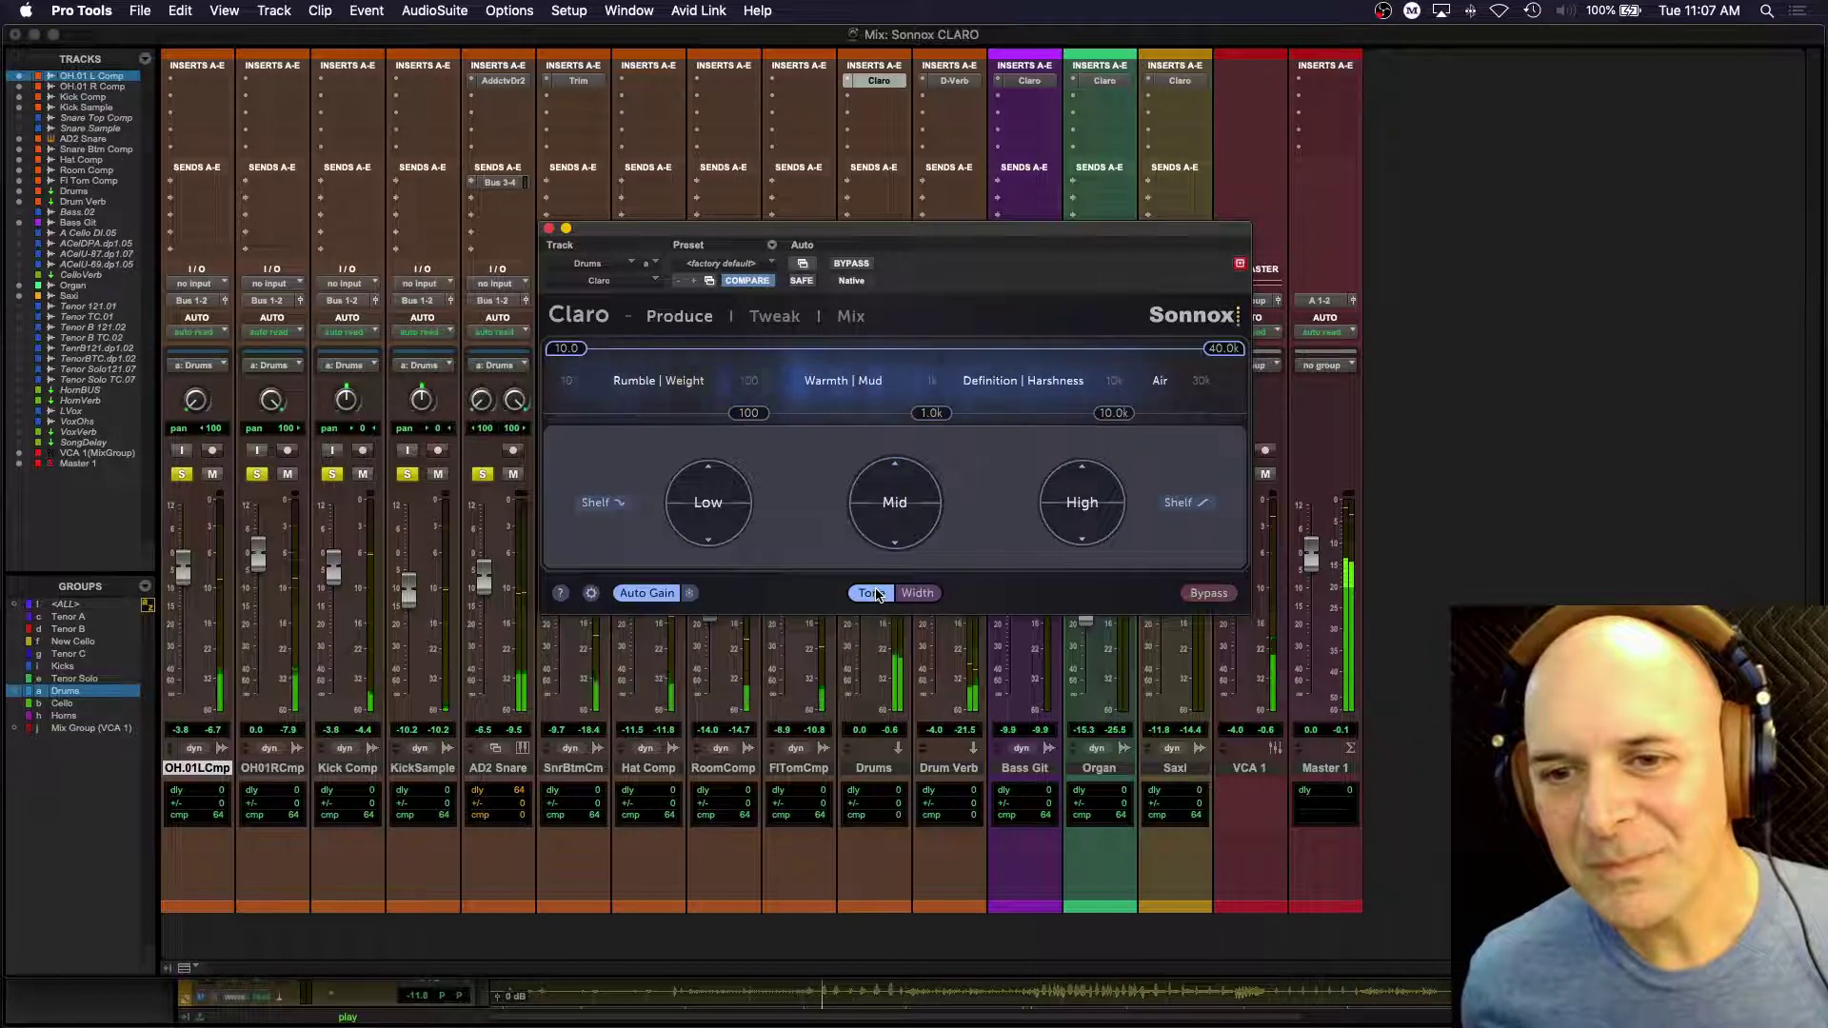
pyautogui.press('space')
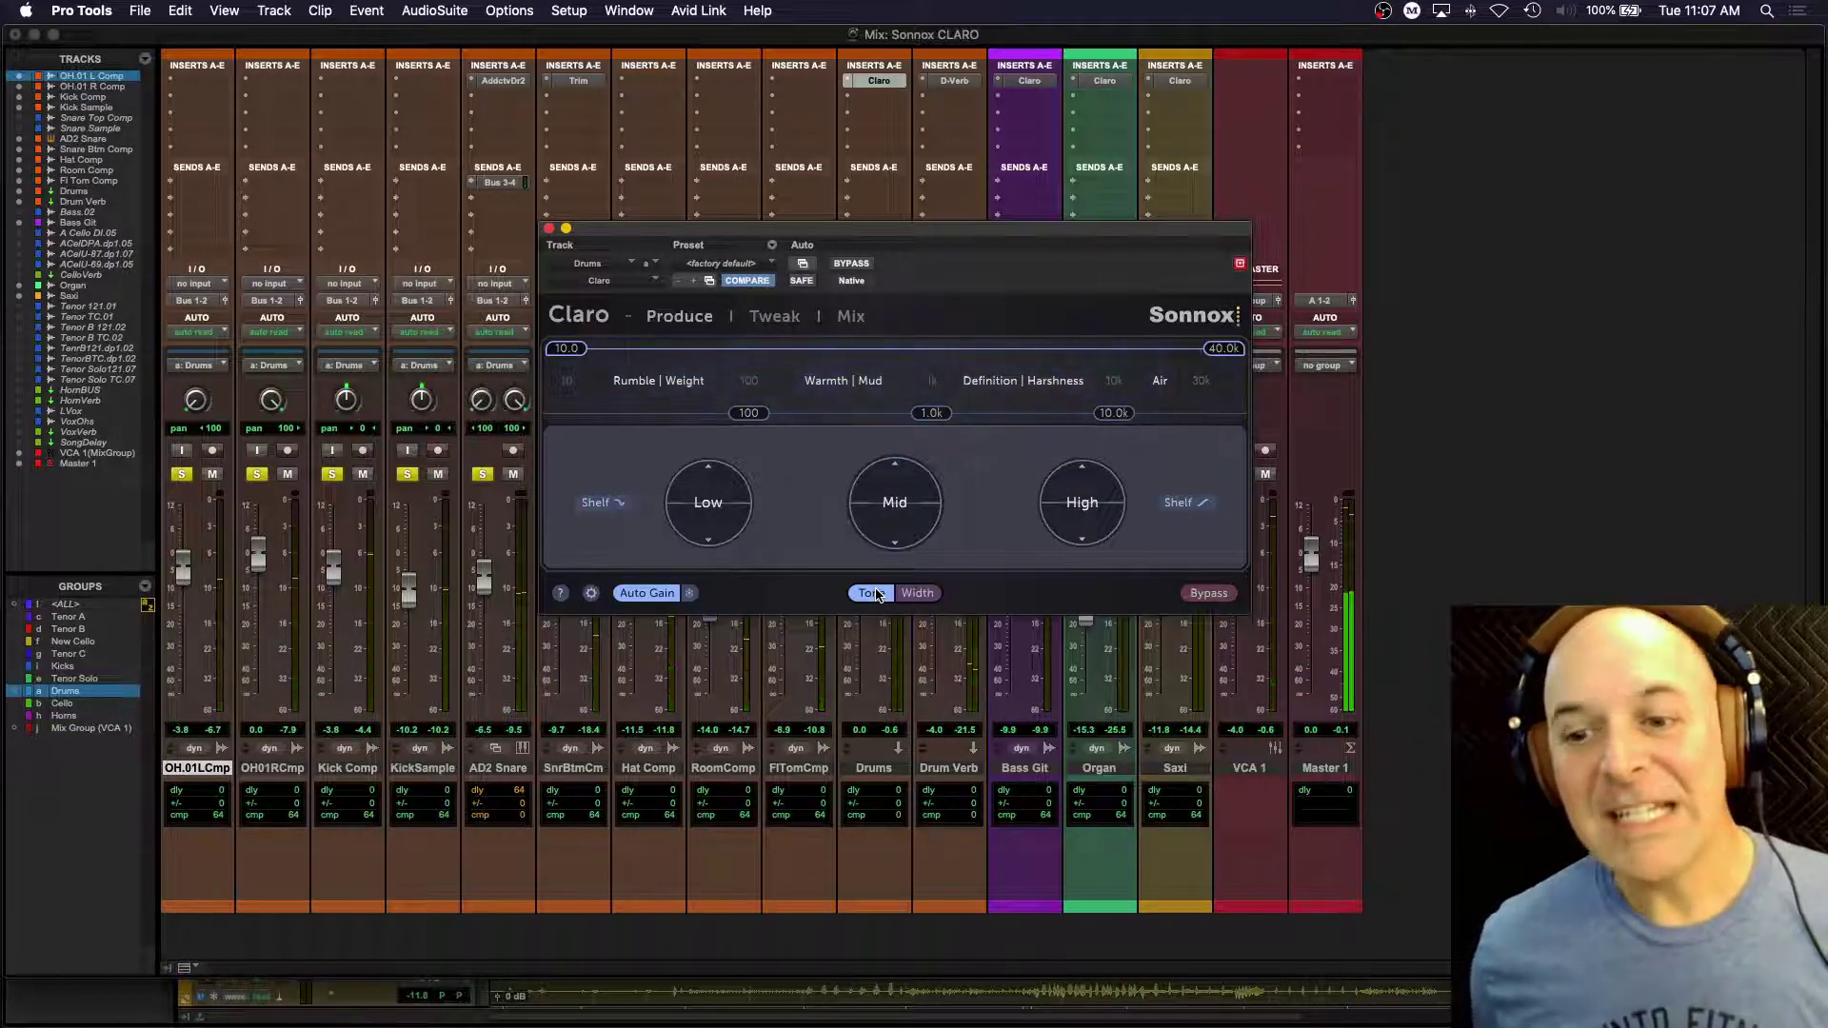
pyautogui.click(908, 593)
pyautogui.press('space')
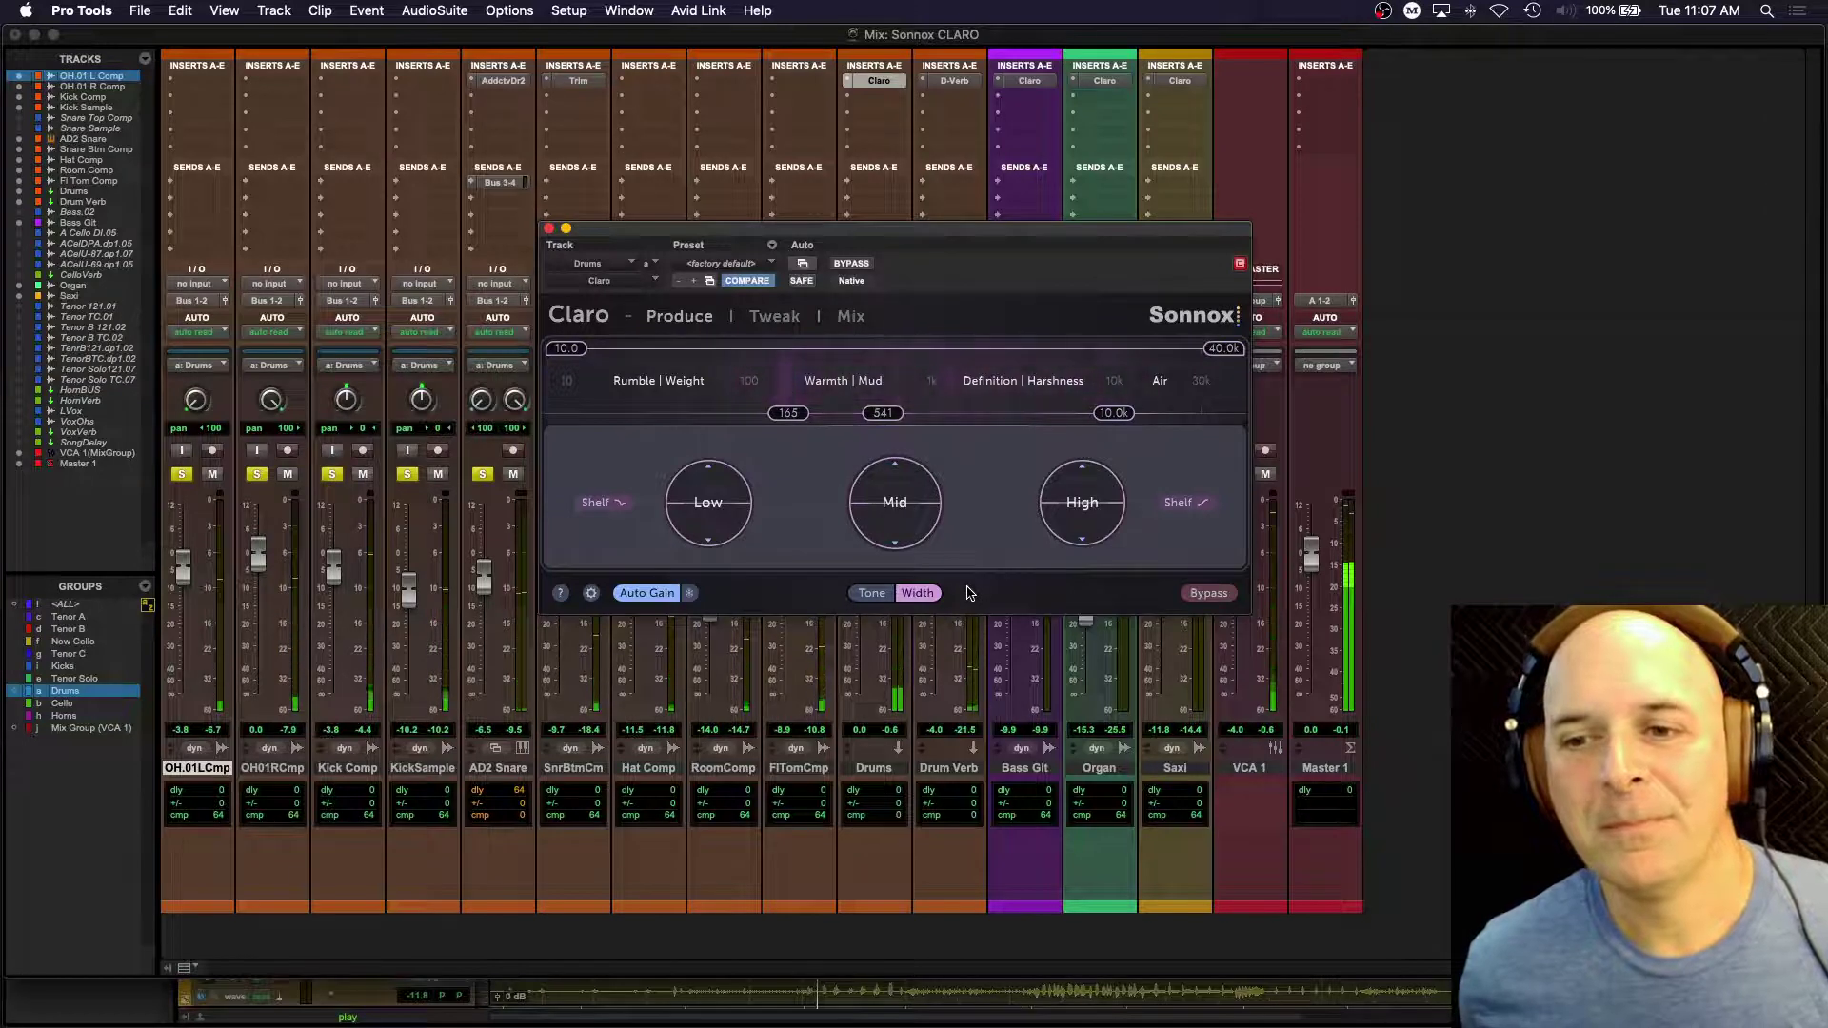
pyautogui.press('space')
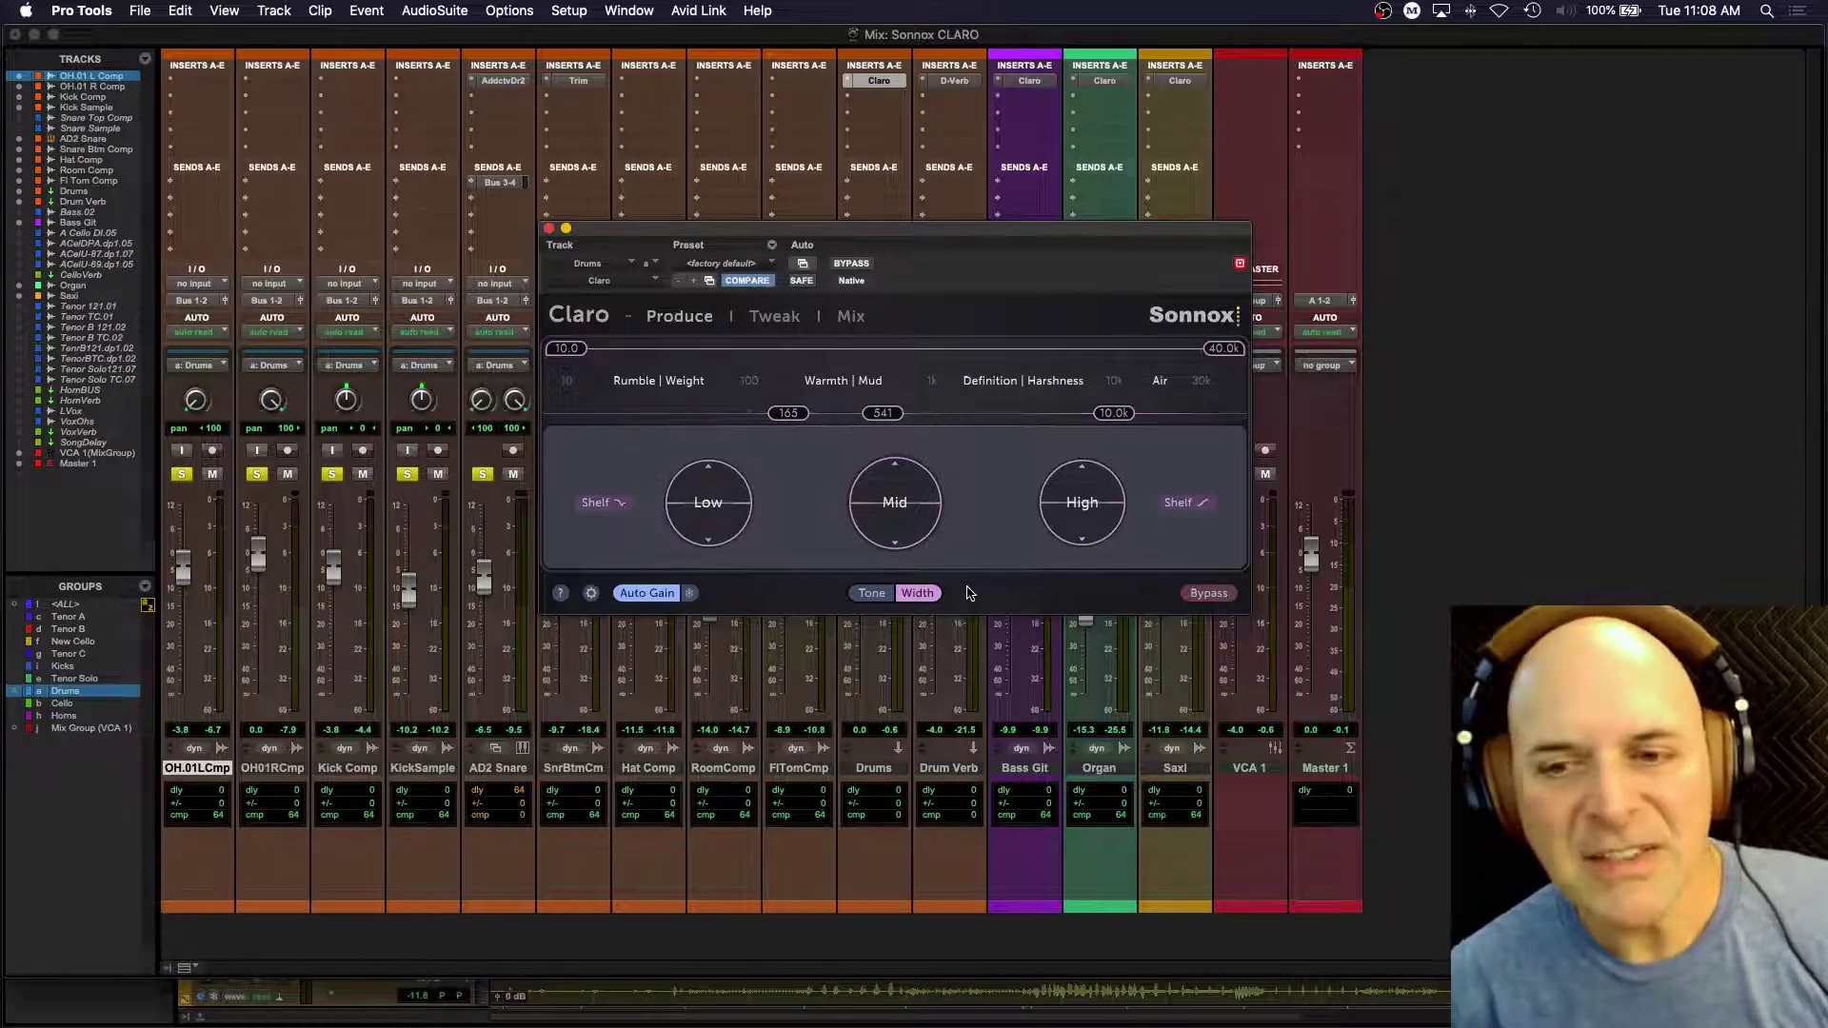
pyautogui.click(868, 599)
pyautogui.press('space')
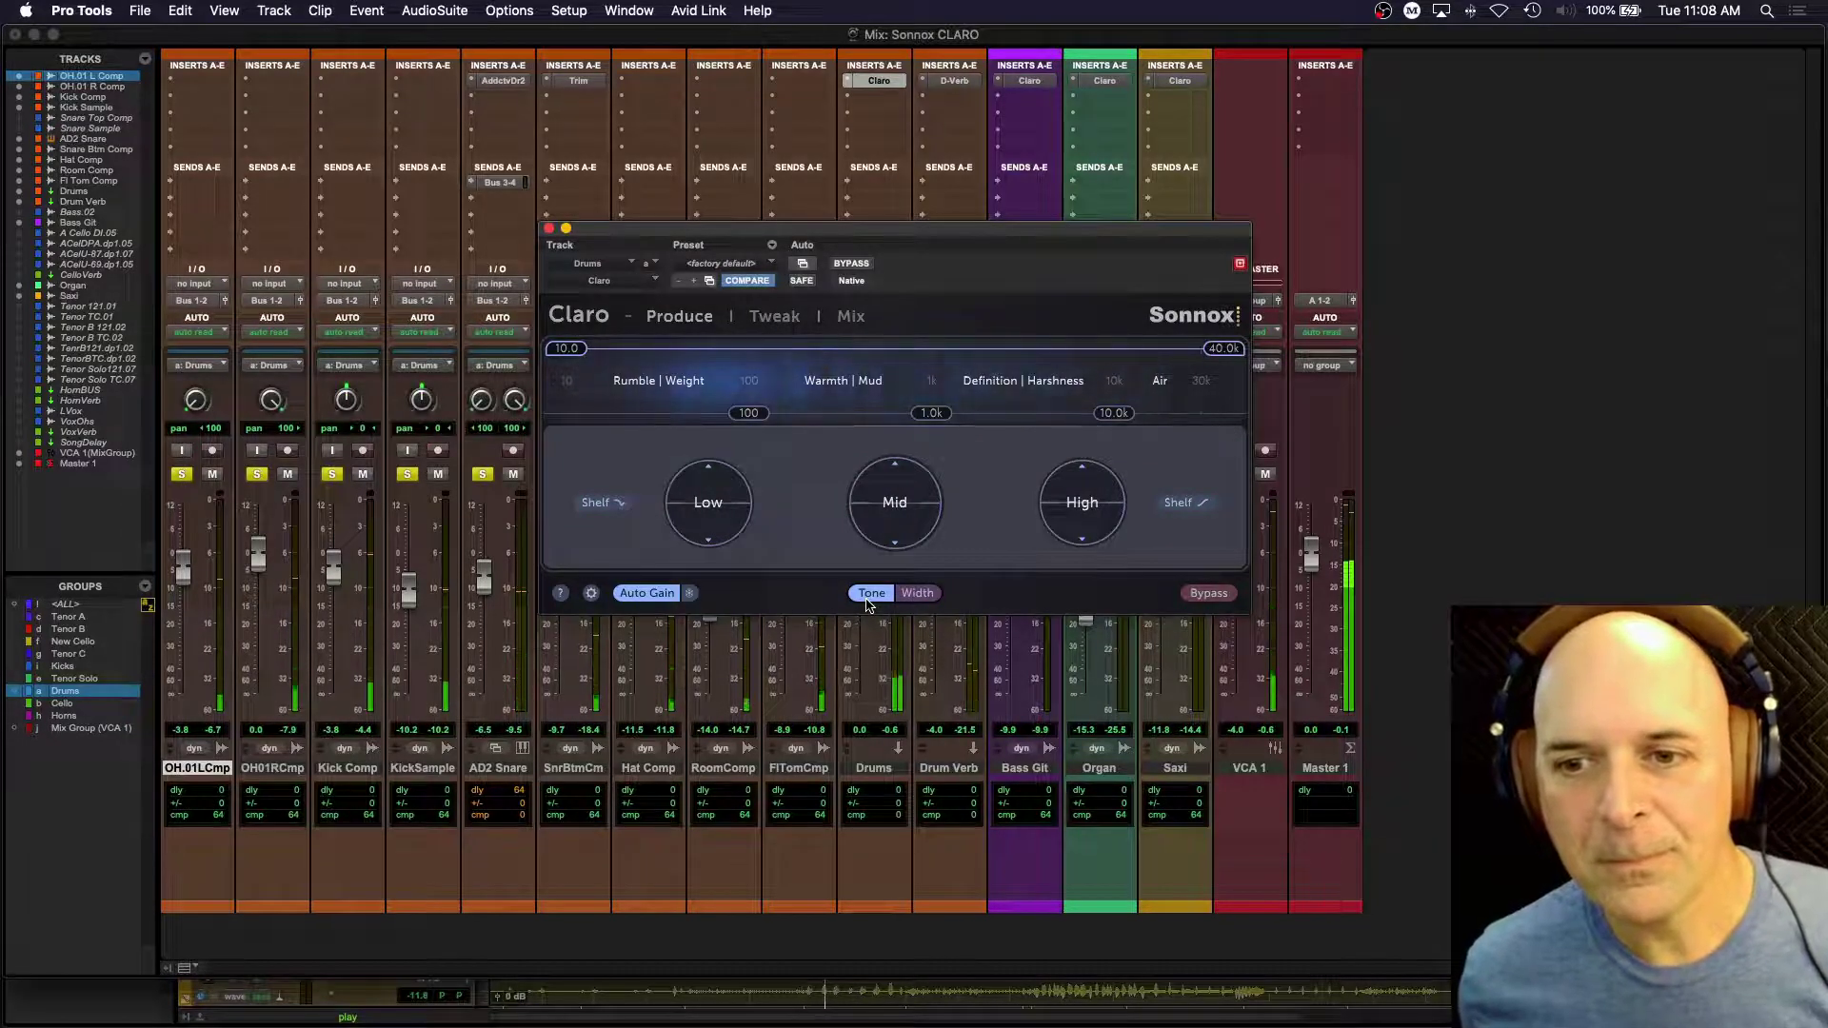
pyautogui.click(916, 593)
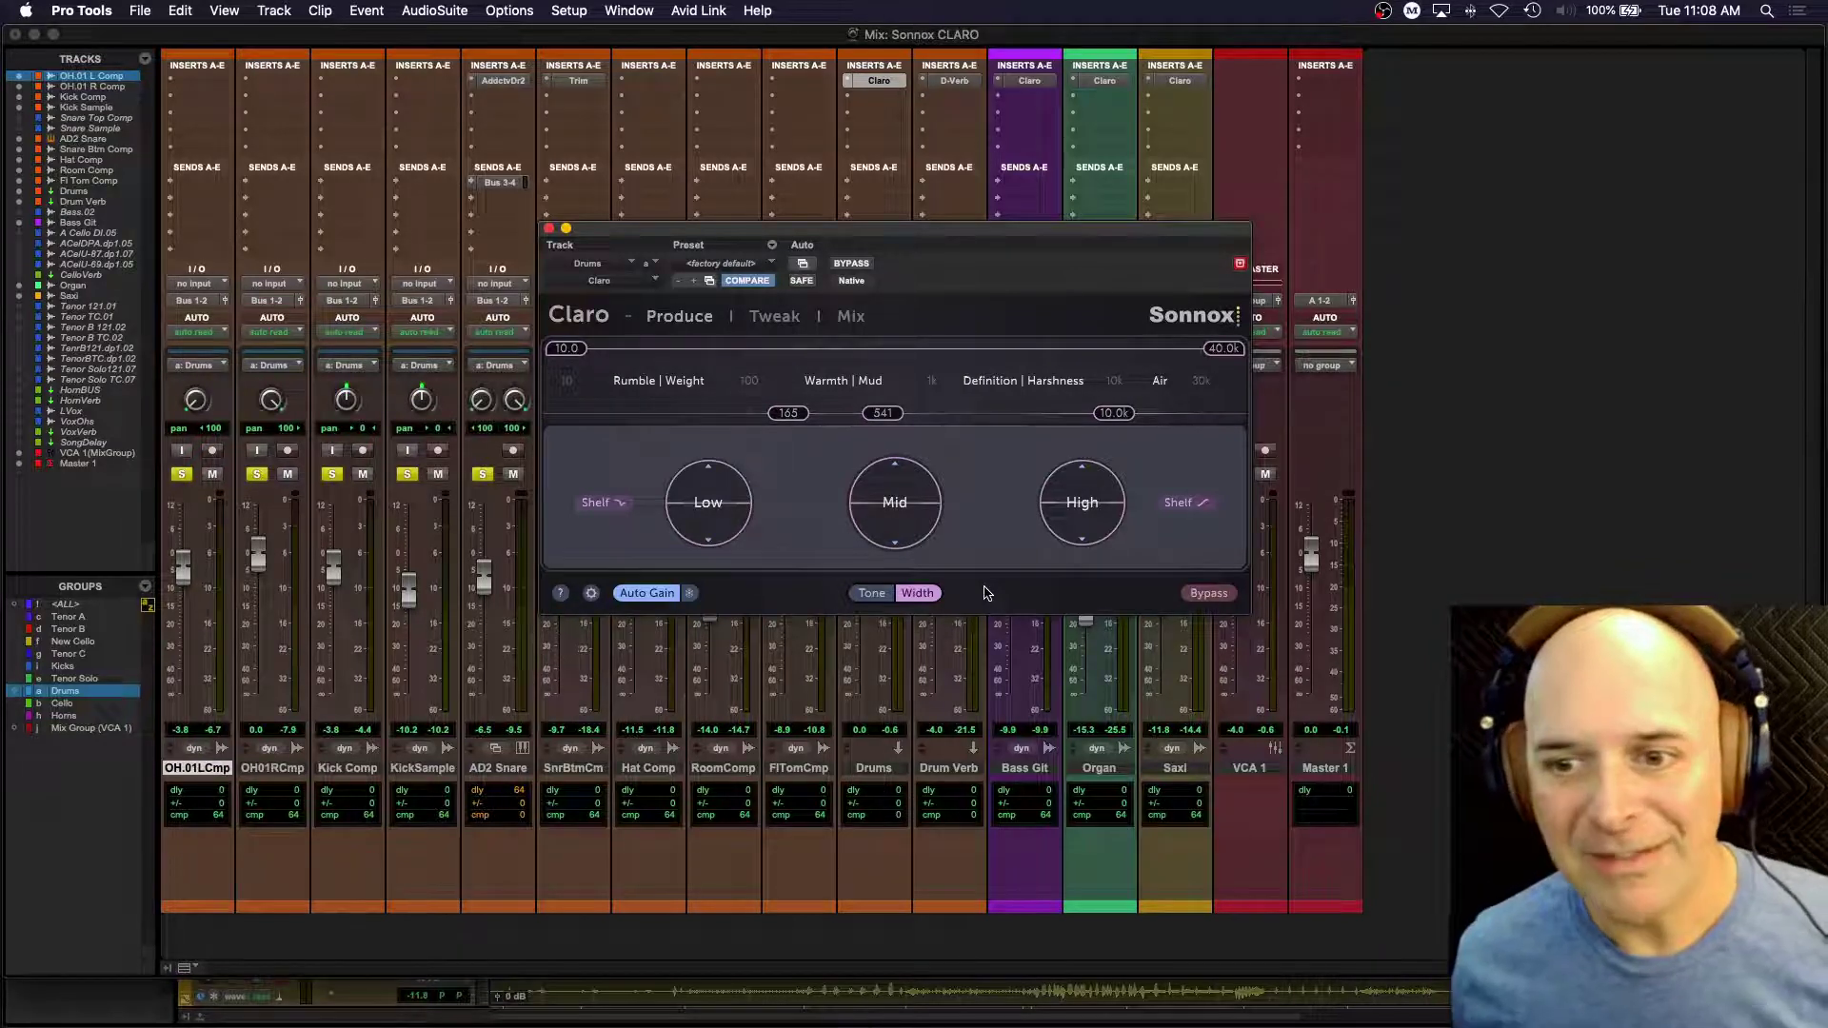
# Step: Return to Tone mode and sweep the low-cut filter upward and back to 10.0 Hz
pyautogui.click(871, 593)
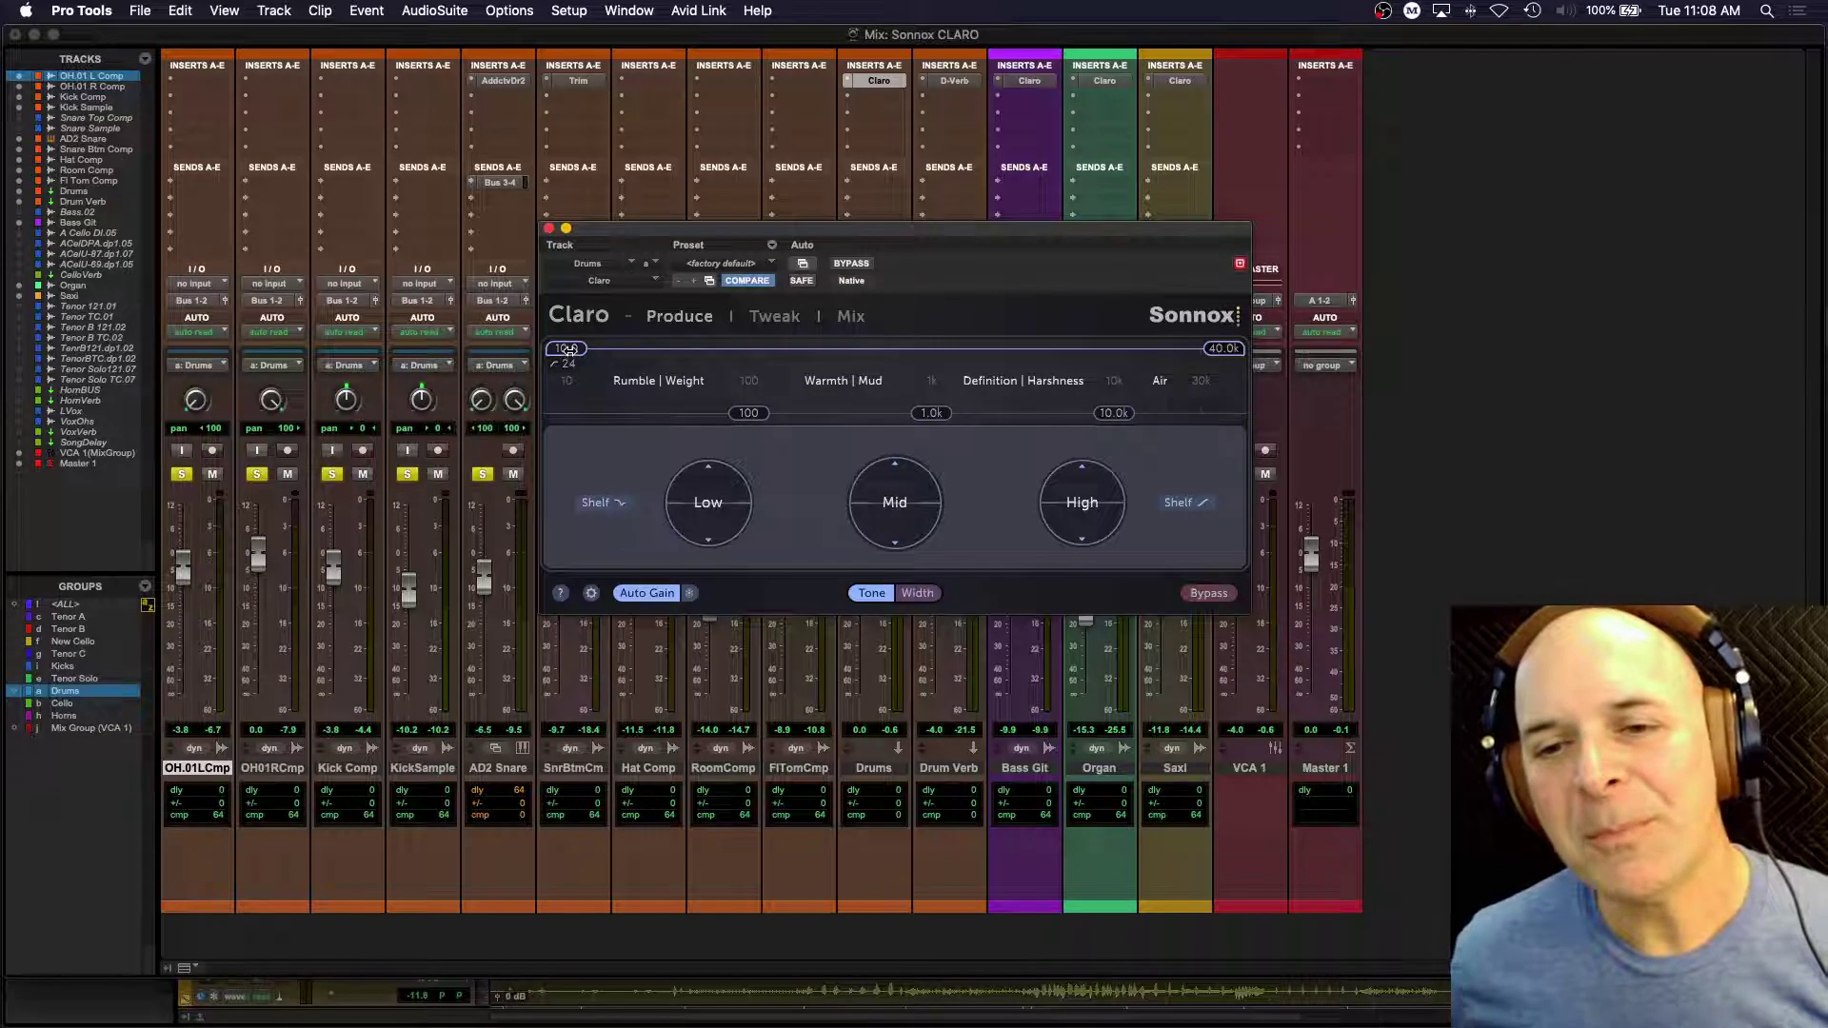
pyautogui.moveTo(569, 349)
pyautogui.mouseDown()
pyautogui.moveTo(804, 349)
pyautogui.moveTo(574, 348)
pyautogui.mouseUp()
pyautogui.moveTo(619, 348); pyautogui.dragTo(567, 348)
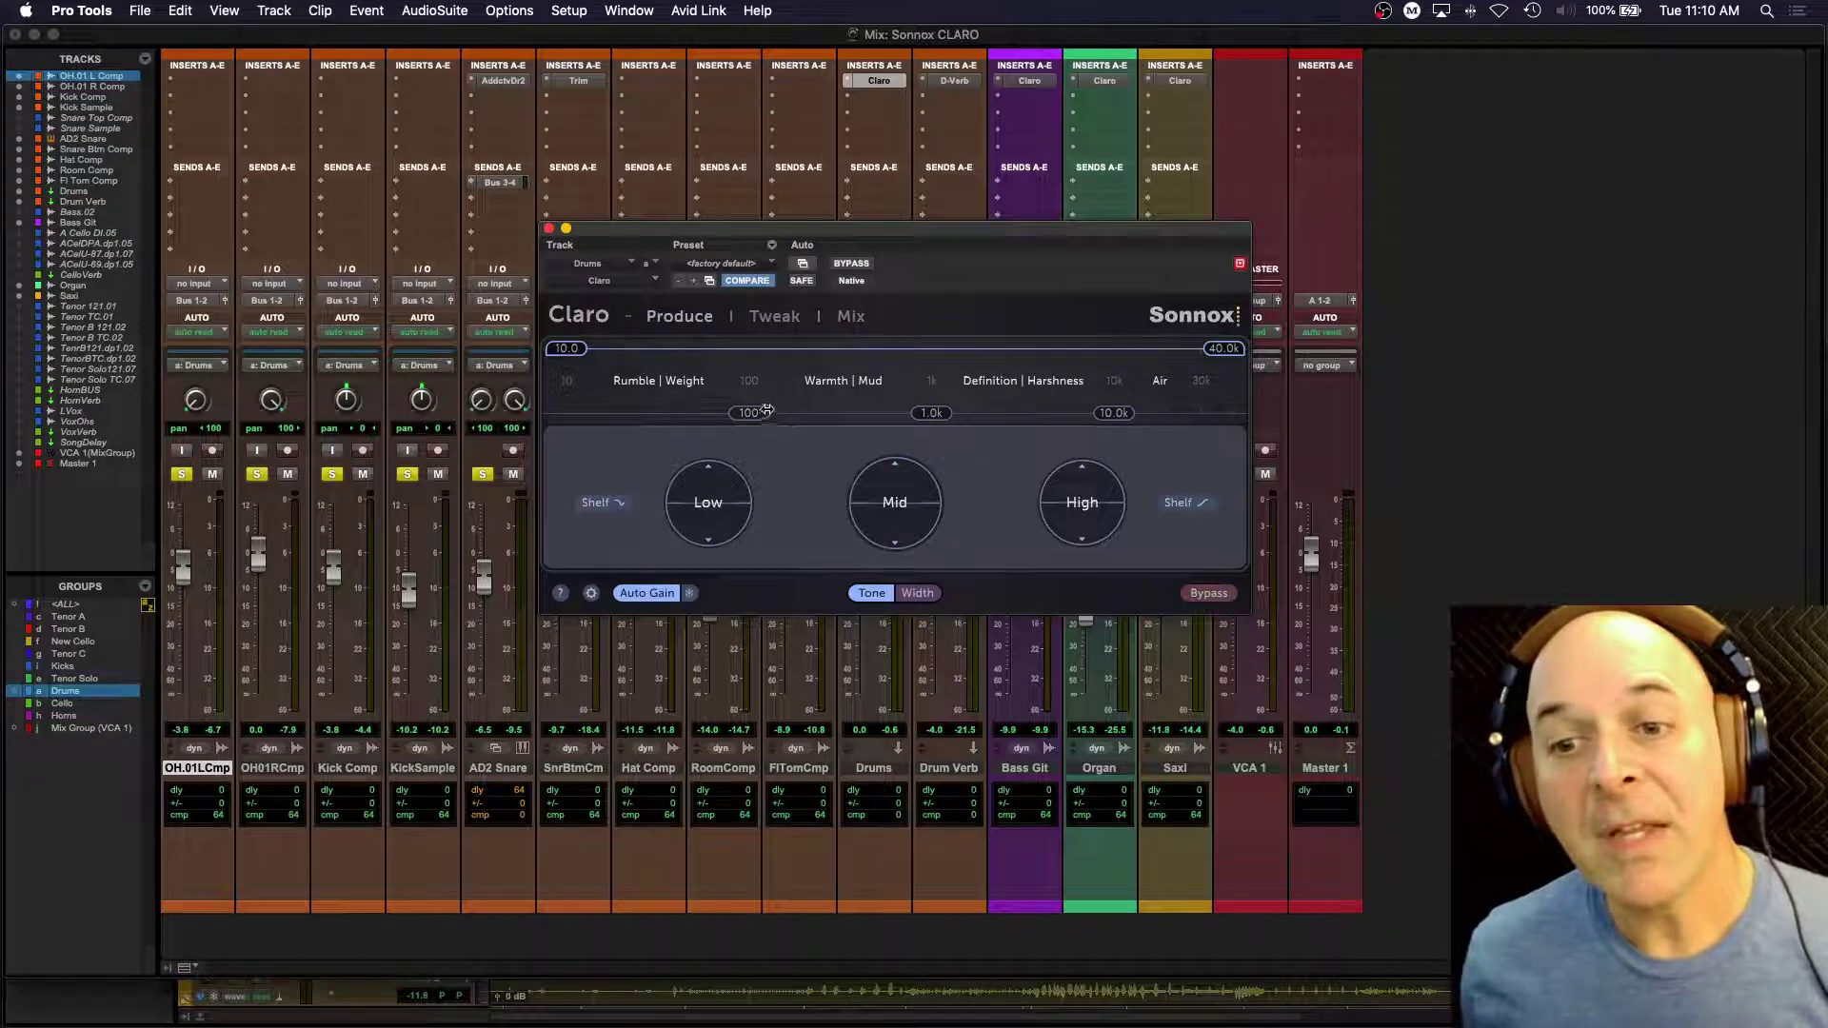
# Step: Try freely chosen band frequencies, settling on about 55.6 Hz for Low, 542 Hz for Mid and 5.9 kHz for High
pyautogui.moveTo(749, 412); pyautogui.dragTo(669, 412)
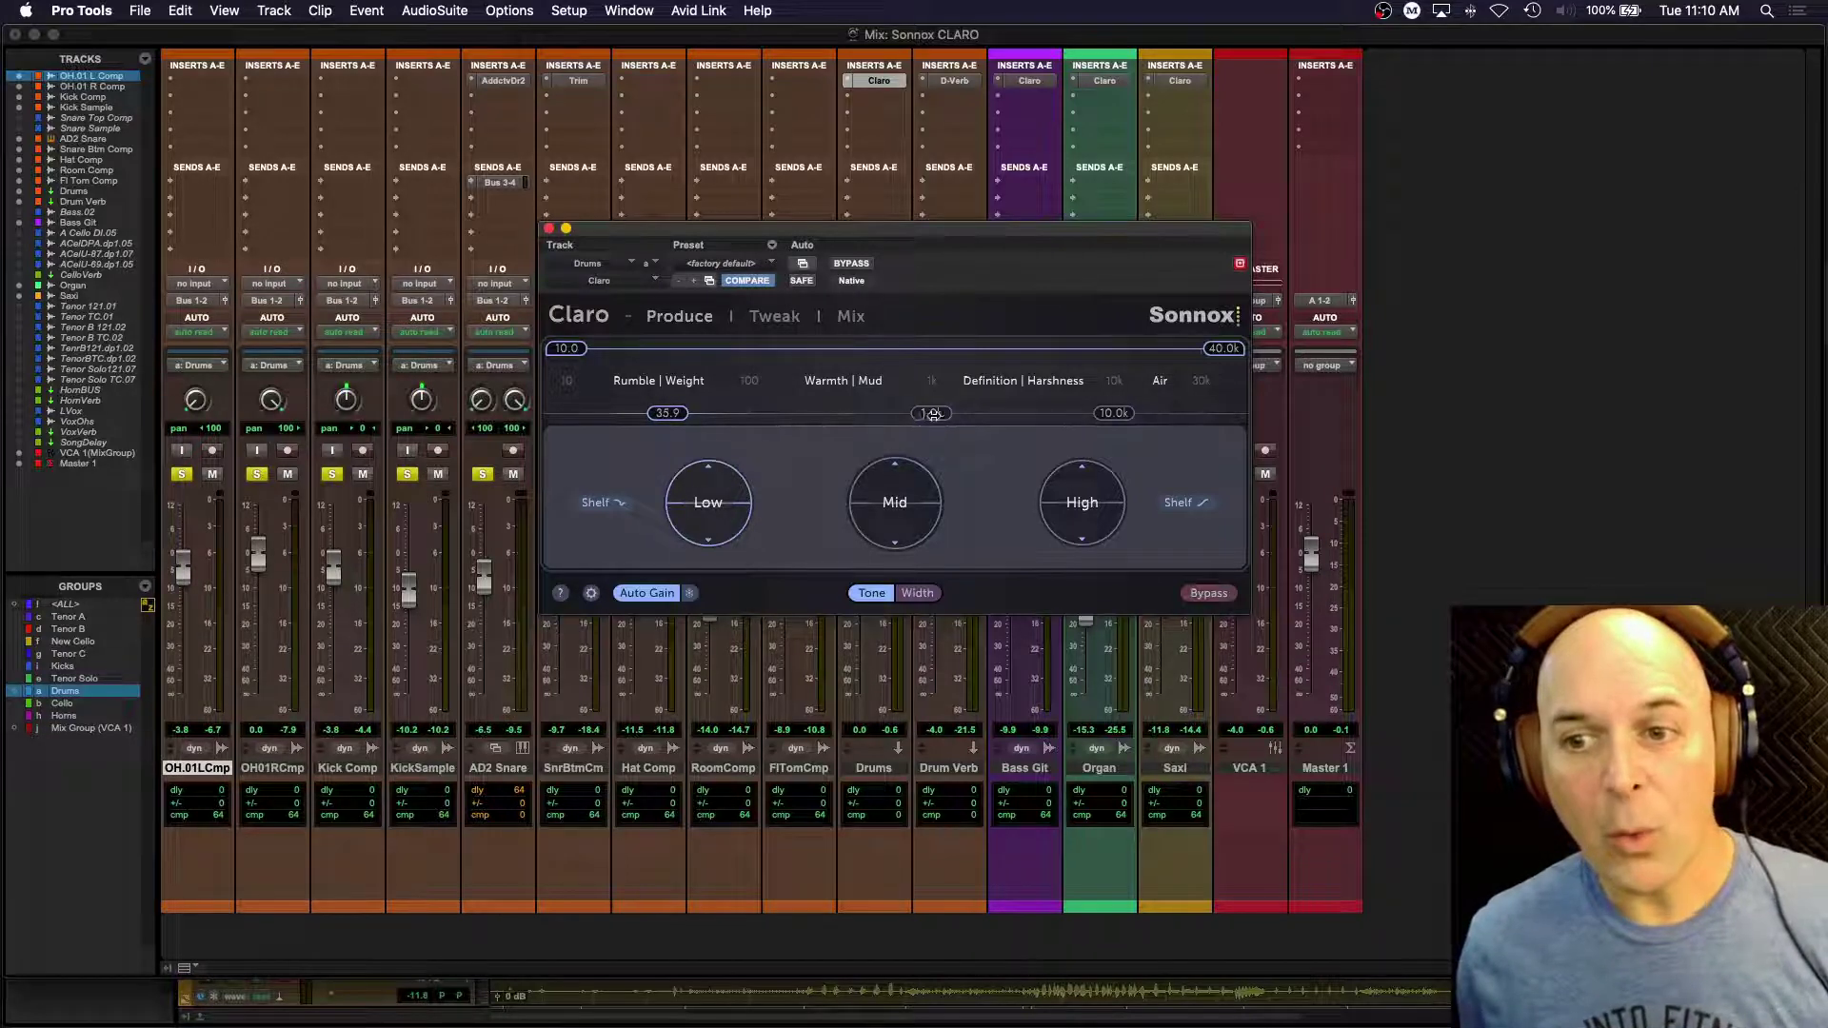
pyautogui.moveTo(934, 413); pyautogui.dragTo(883, 412)
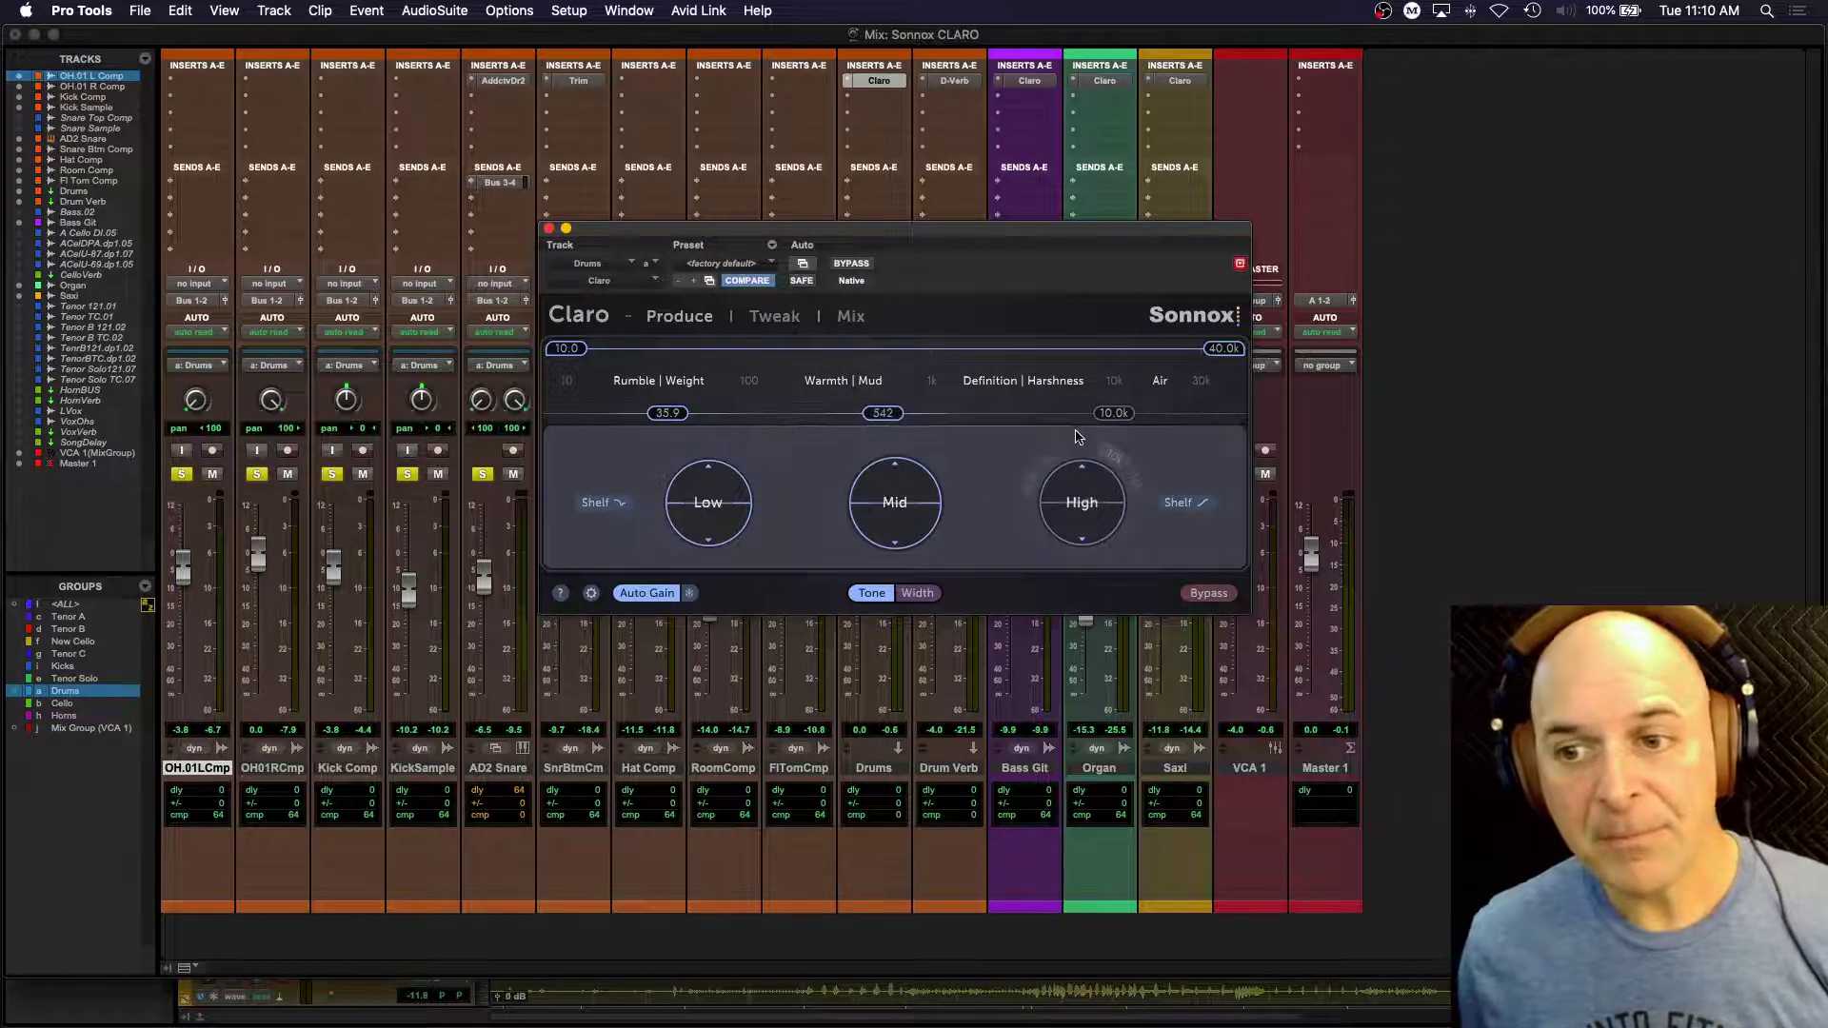
pyautogui.moveTo(1111, 412); pyautogui.dragTo(1038, 415)
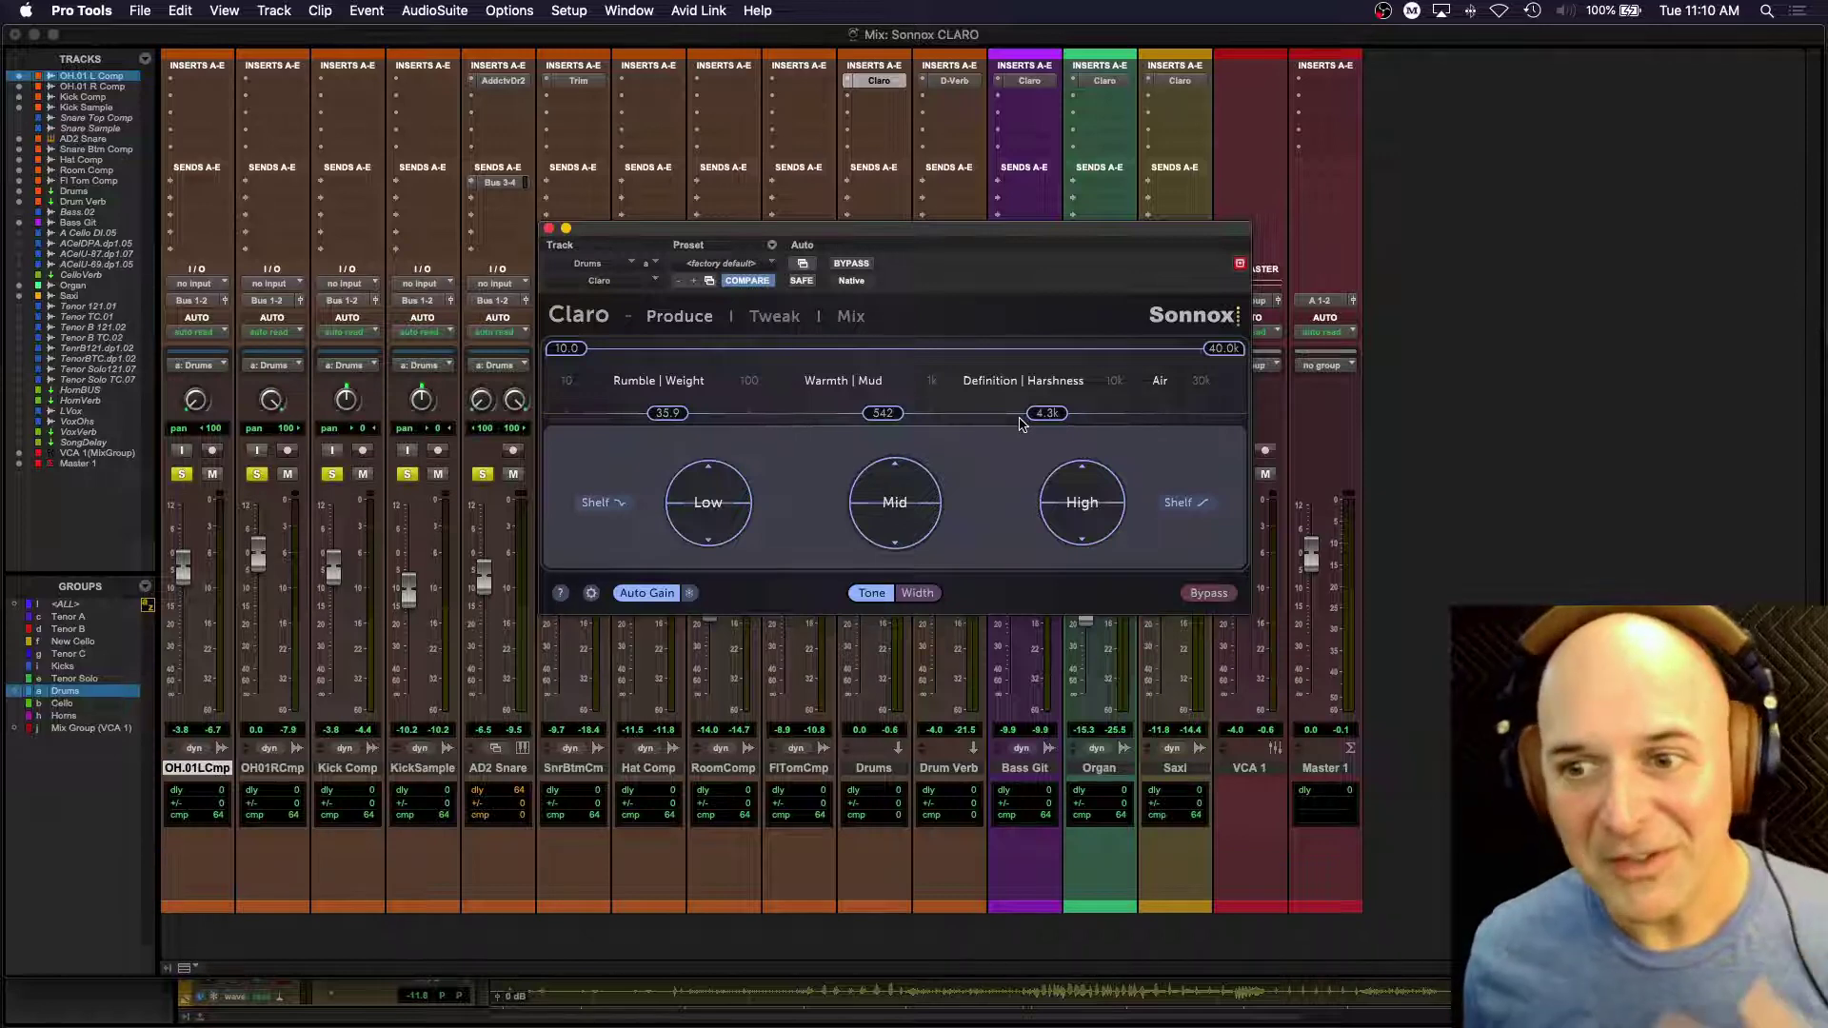
pyautogui.moveTo(1047, 413); pyautogui.dragTo(1092, 413)
pyautogui.moveTo(677, 413)
pyautogui.mouseDown()
pyautogui.moveTo(633, 413)
pyautogui.moveTo(733, 413)
pyautogui.moveTo(703, 413)
pyautogui.mouseUp()
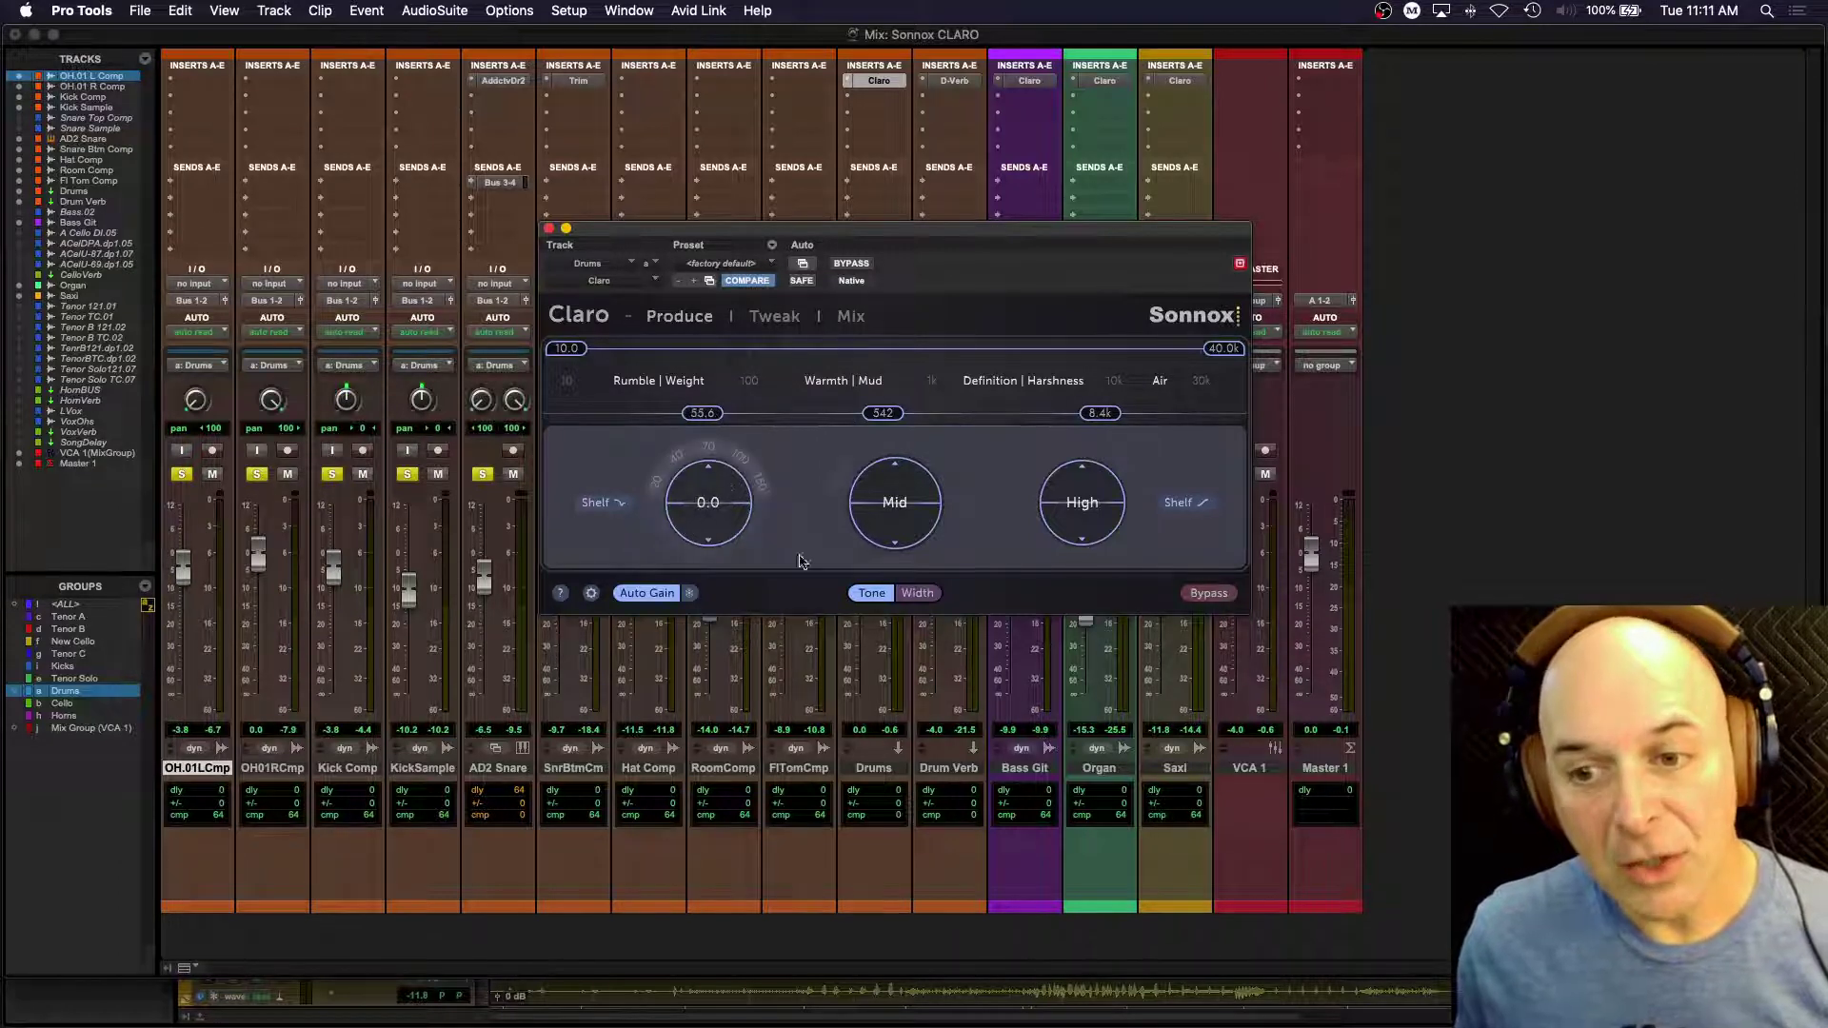
pyautogui.moveTo(1099, 413); pyautogui.dragTo(1075, 413)
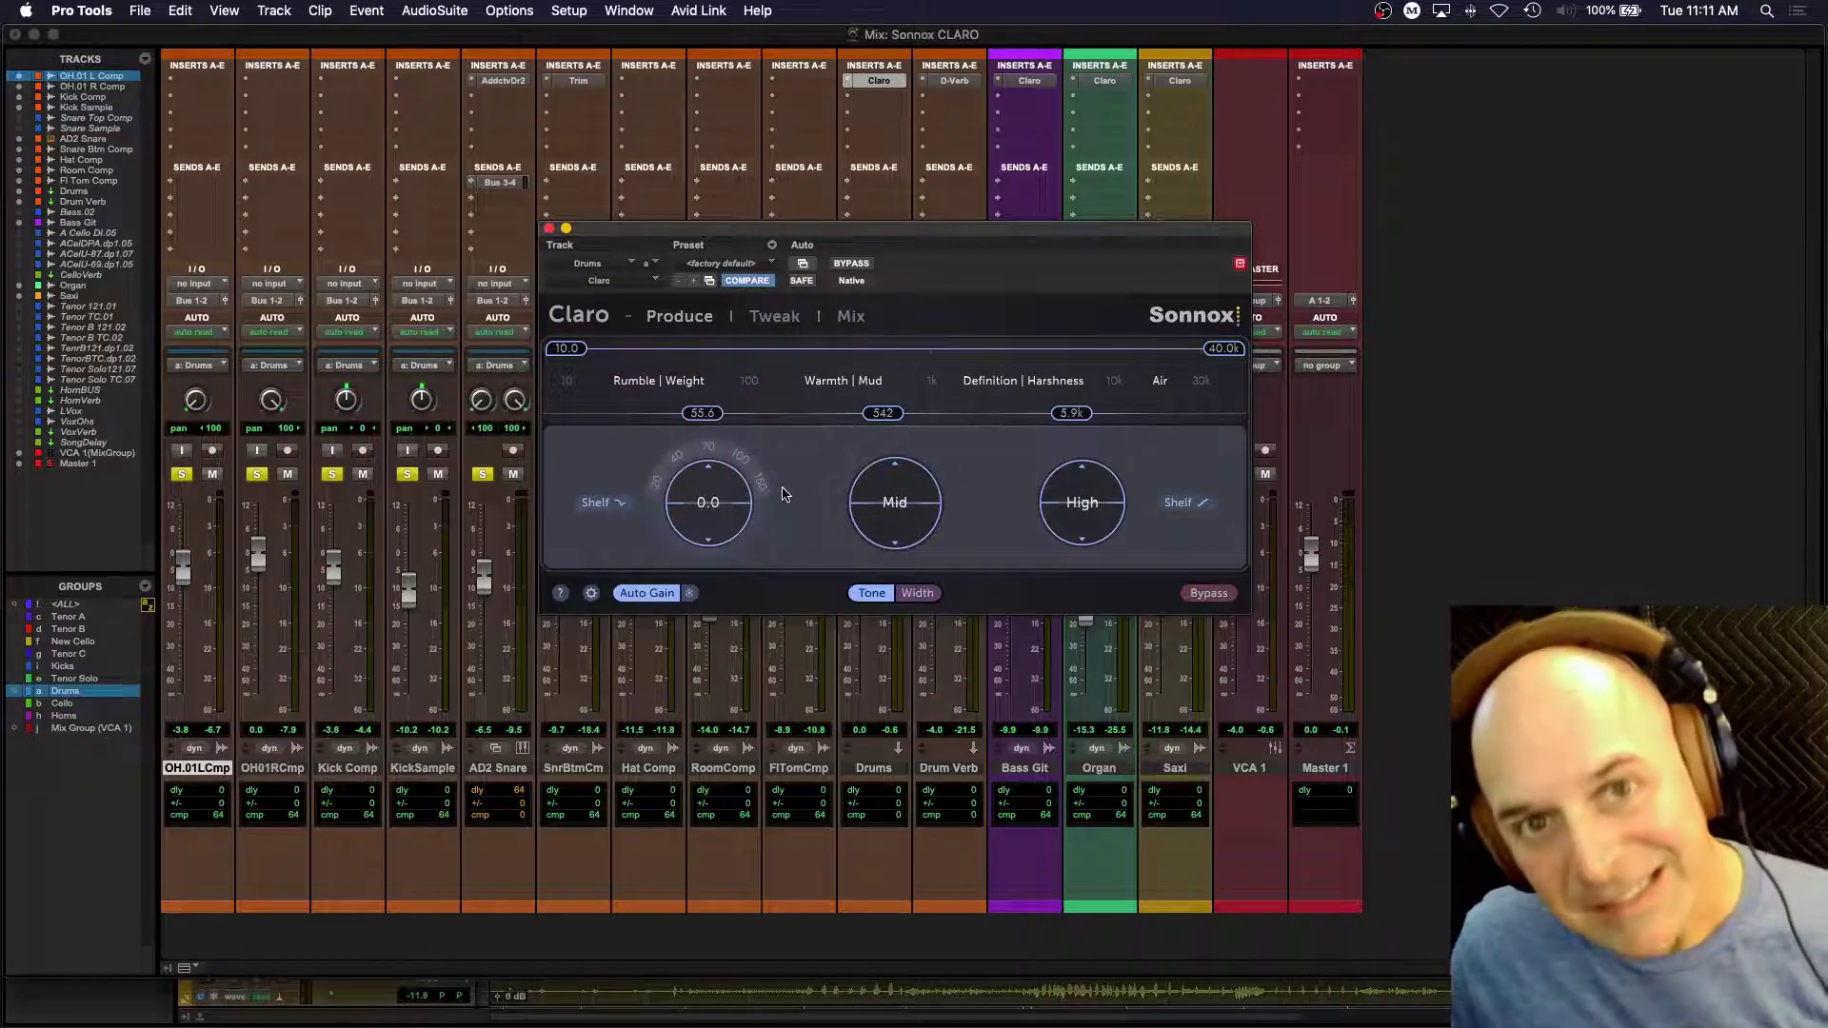
# Step: Try the Low band's preset frequencies of 20, 70 and 150 Hz, ending on 20 Hz
pyautogui.click(658, 491)
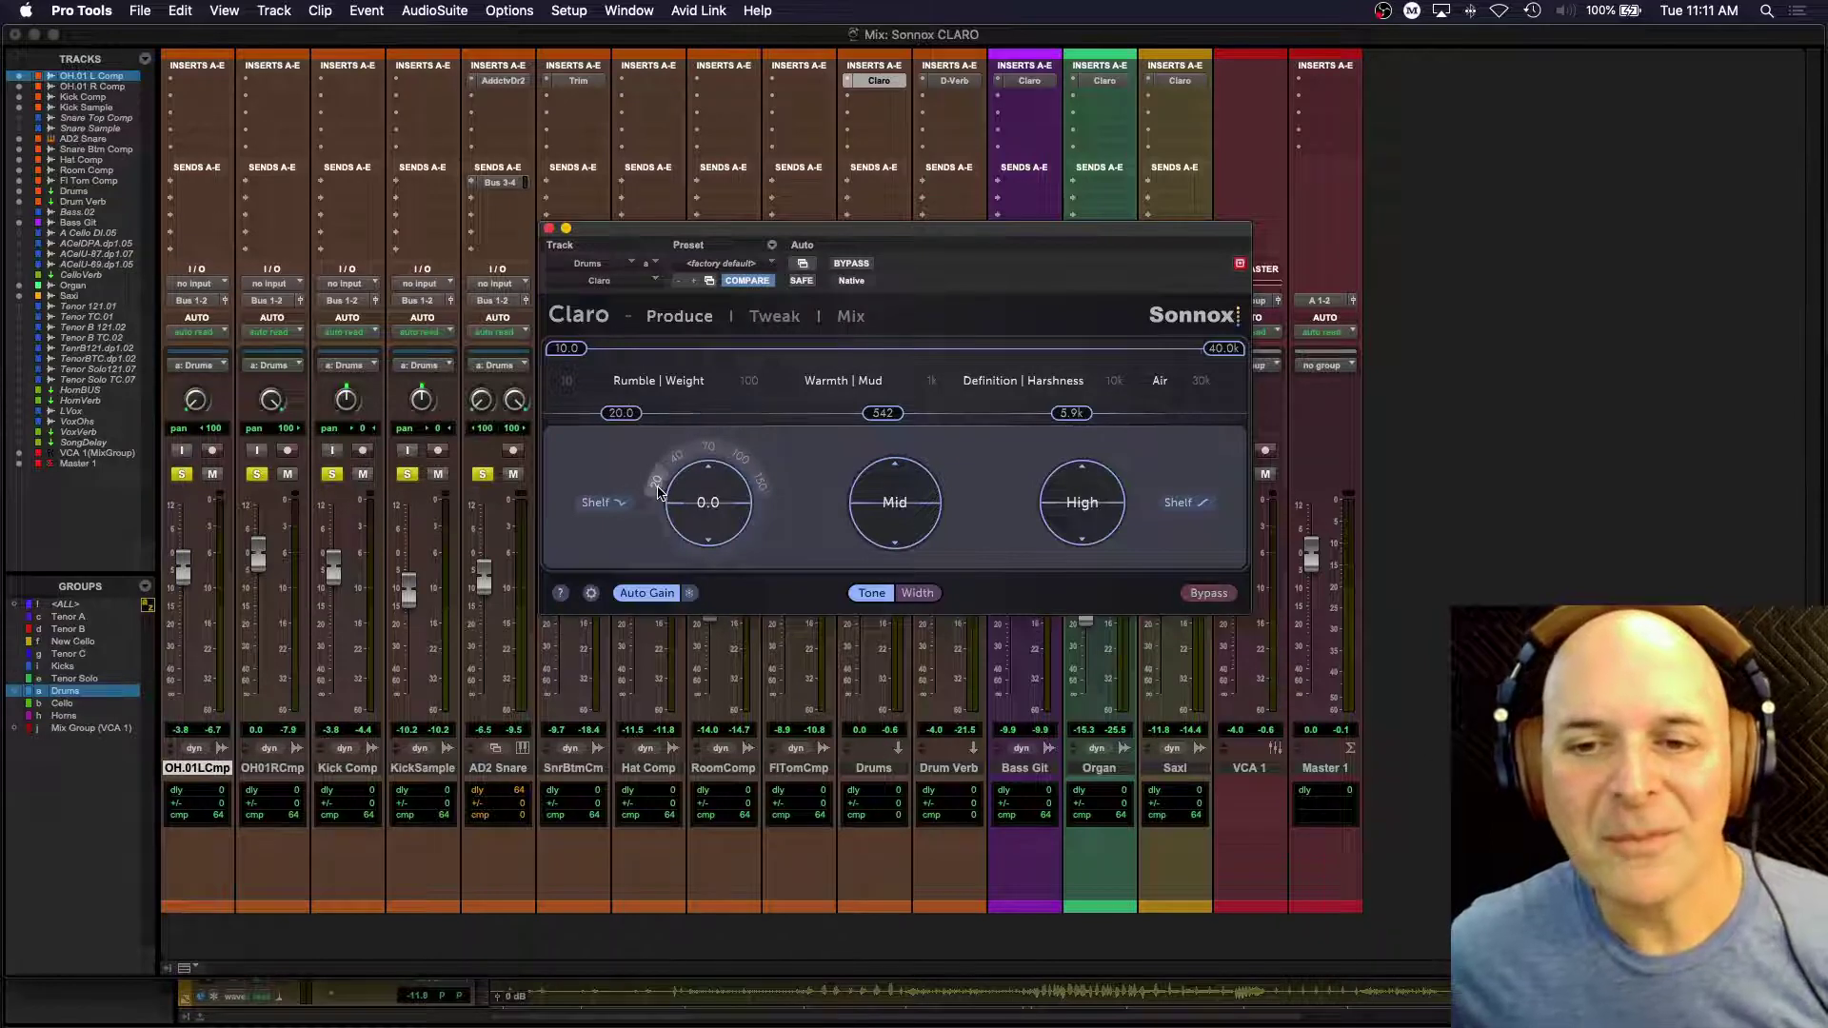
pyautogui.click(708, 447)
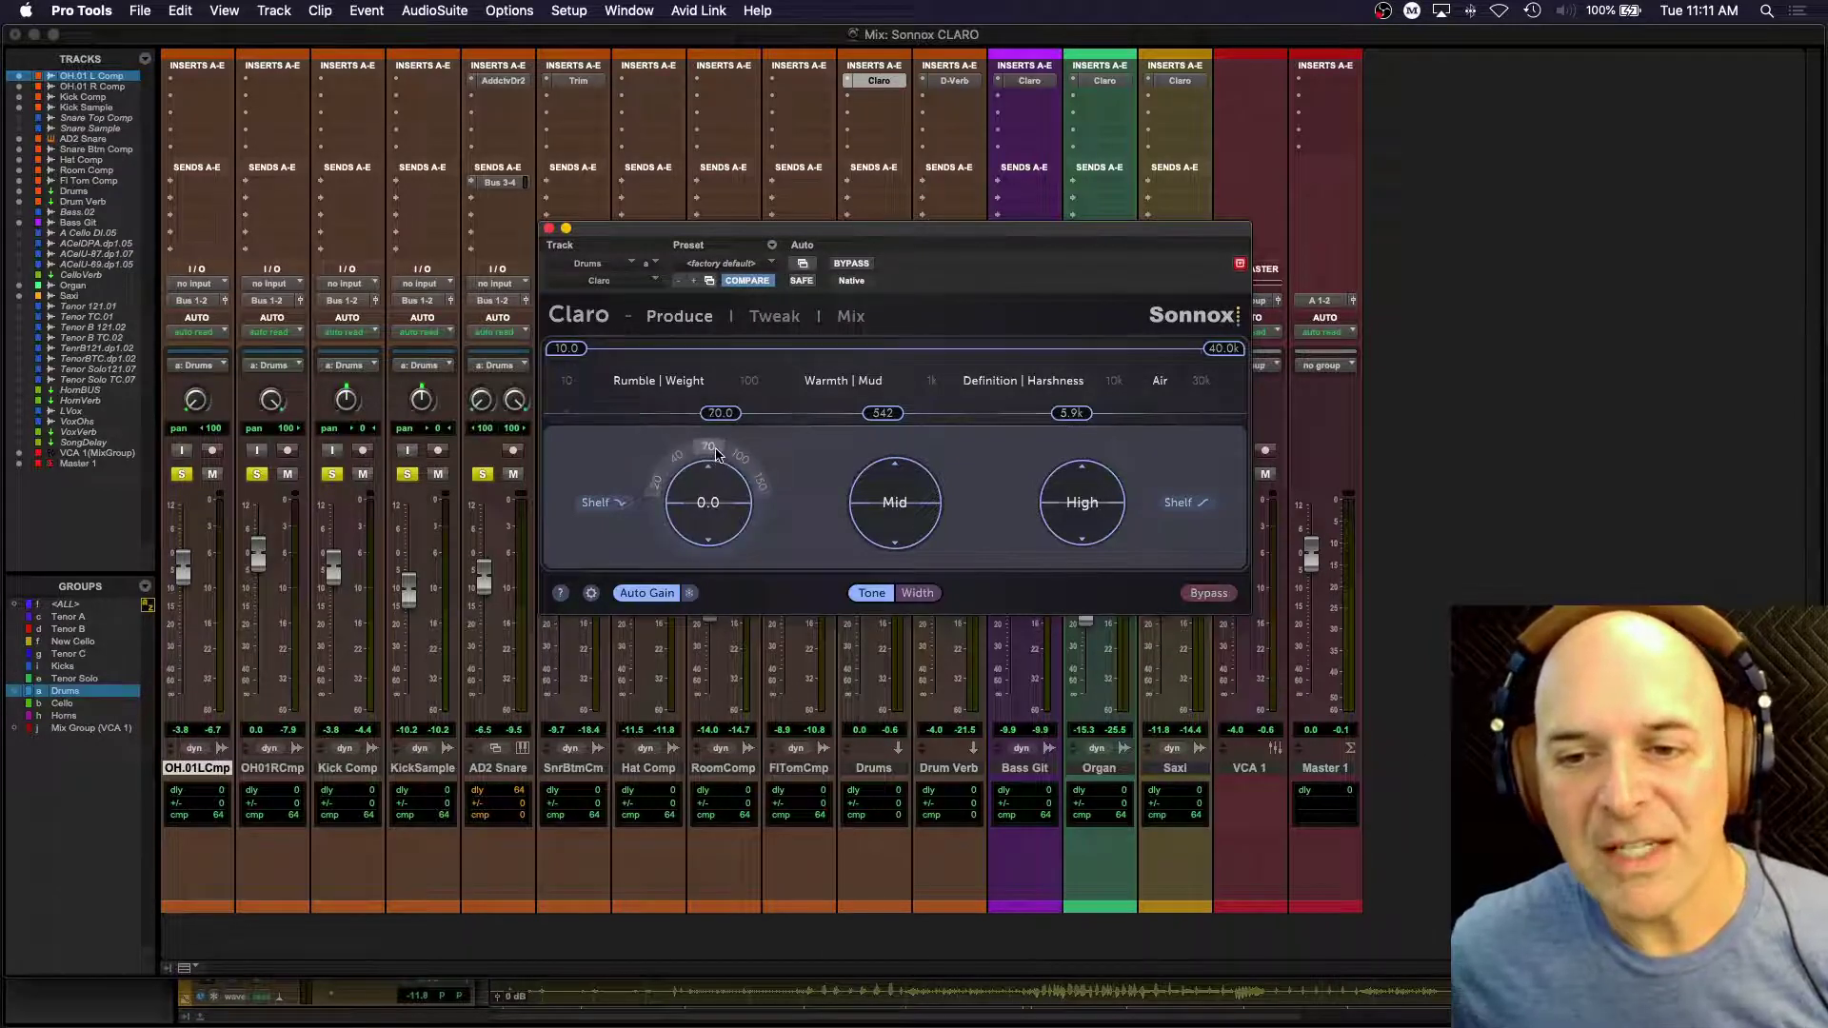
pyautogui.click(763, 487)
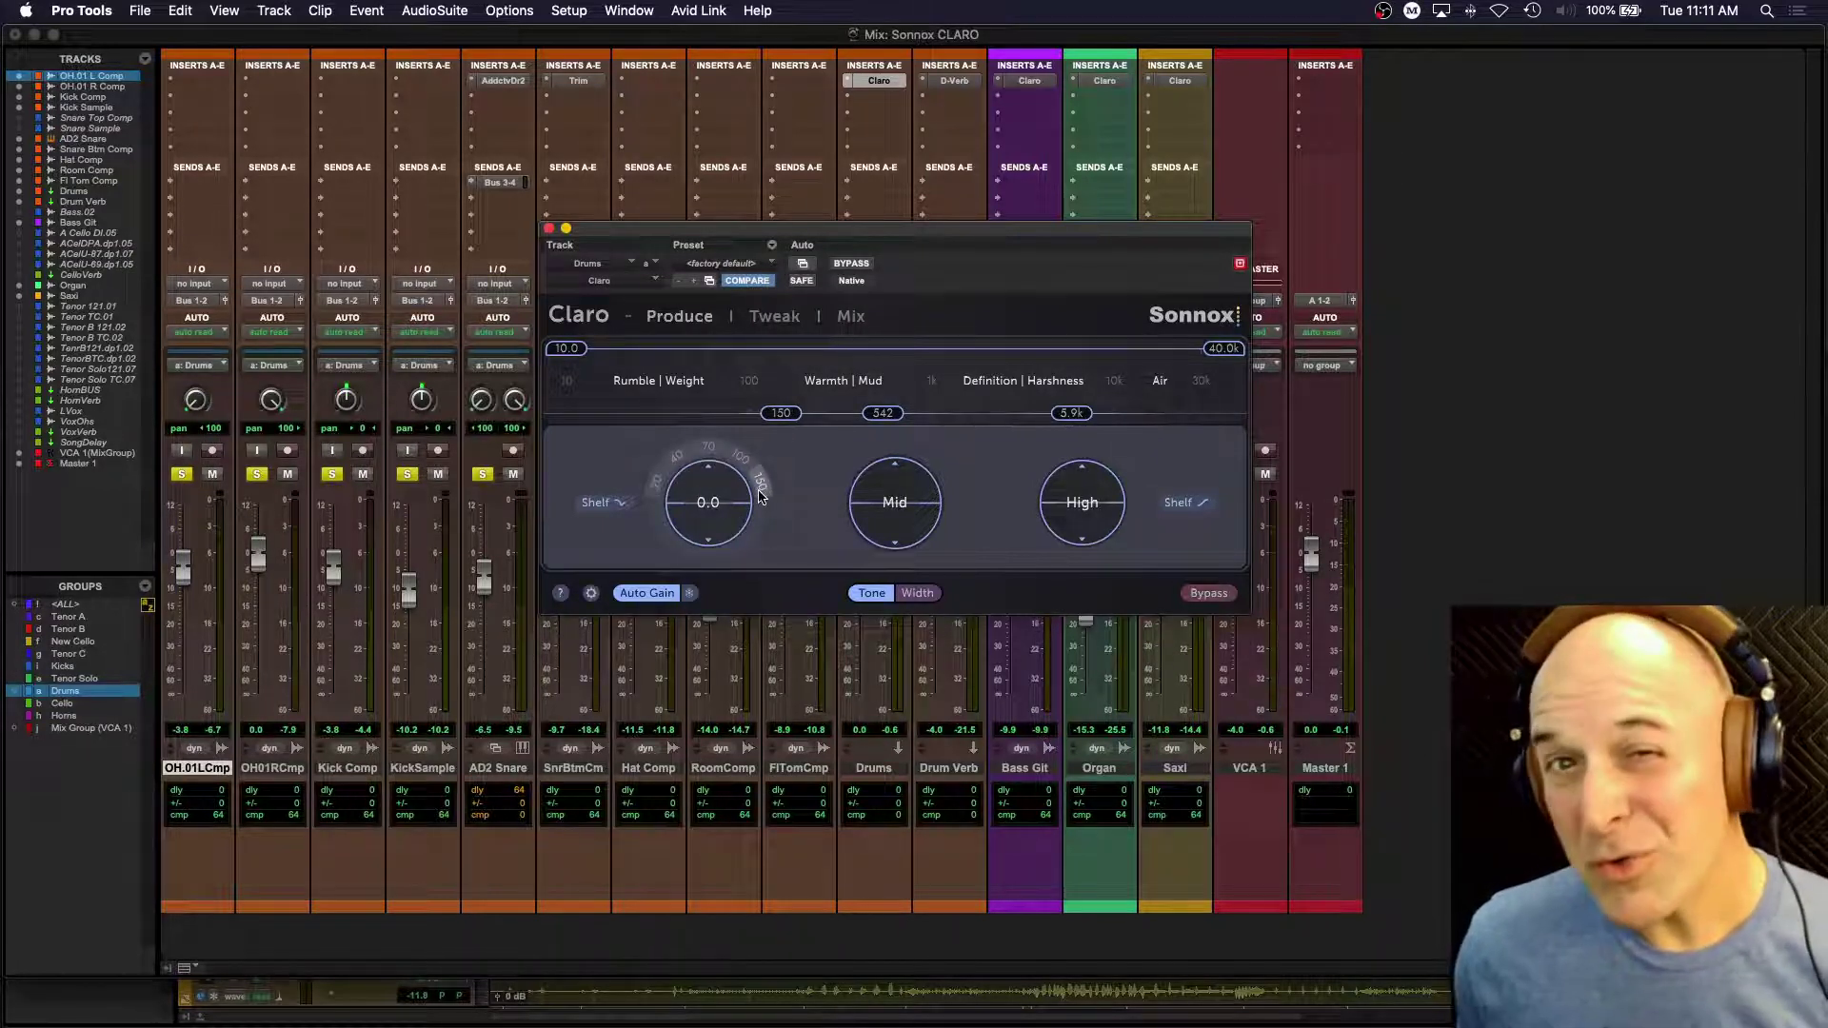
pyautogui.click(708, 447)
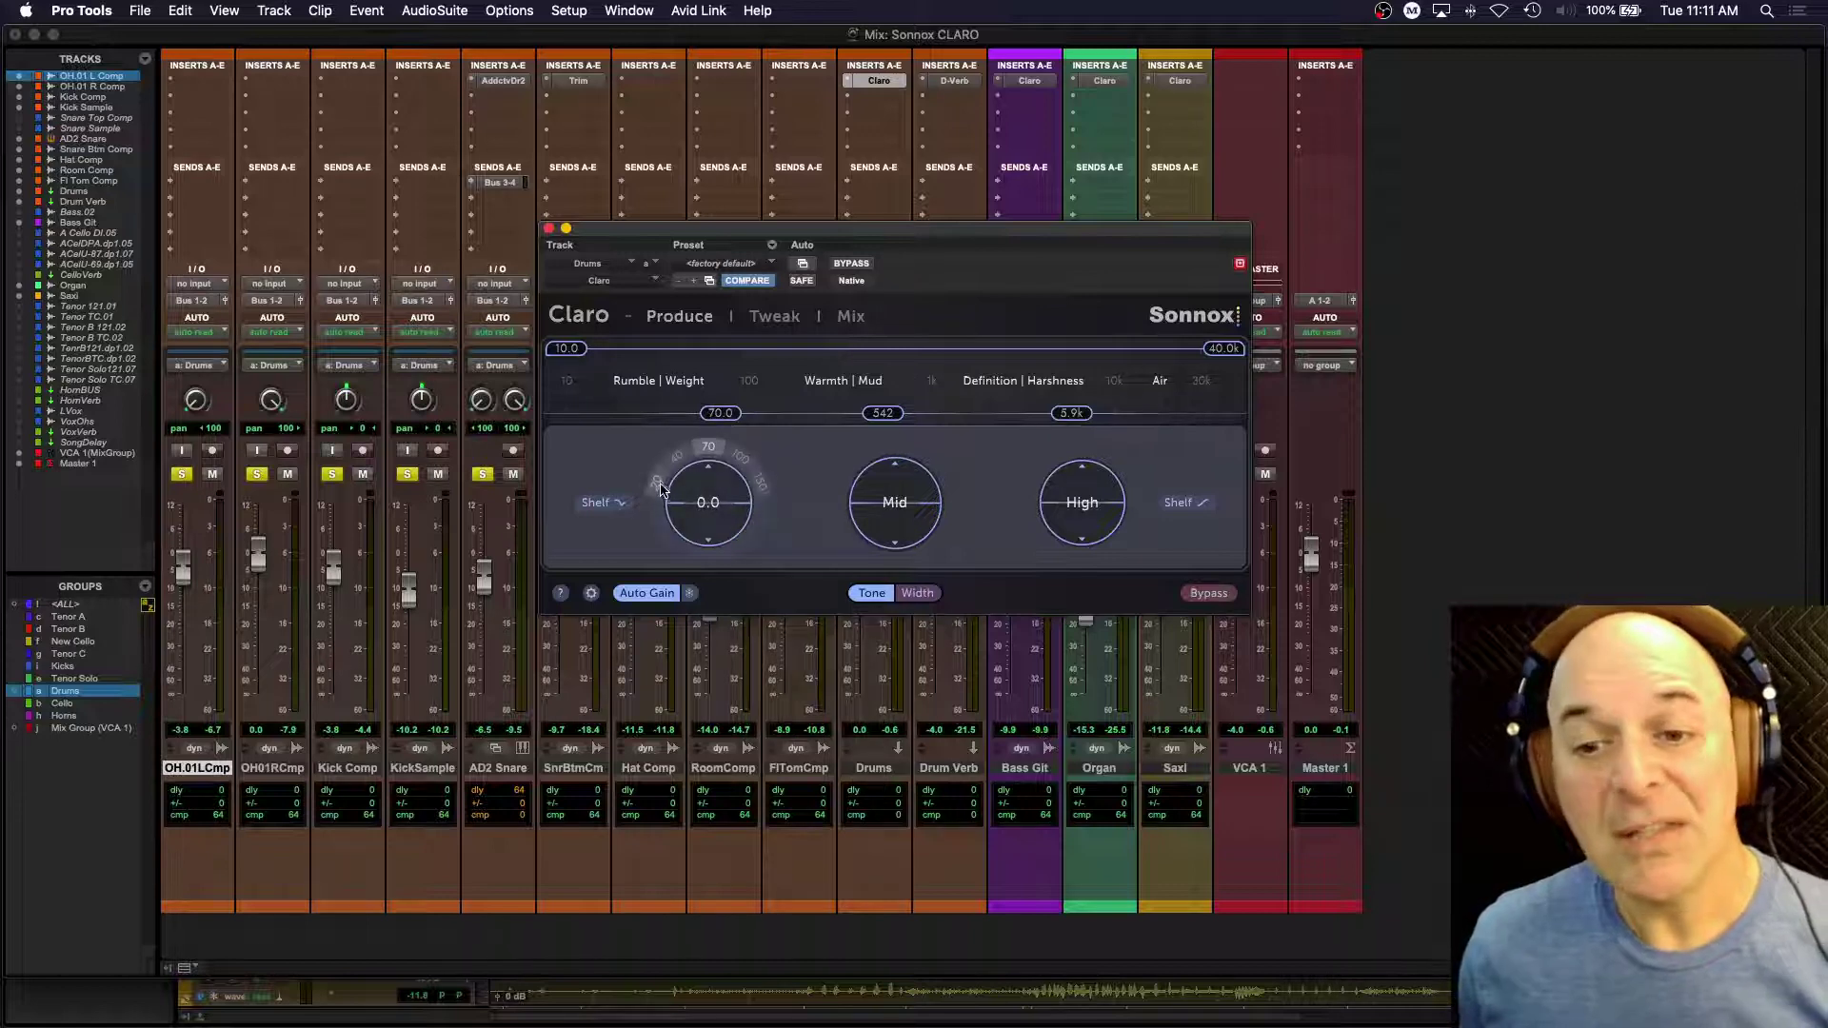
pyautogui.click(662, 486)
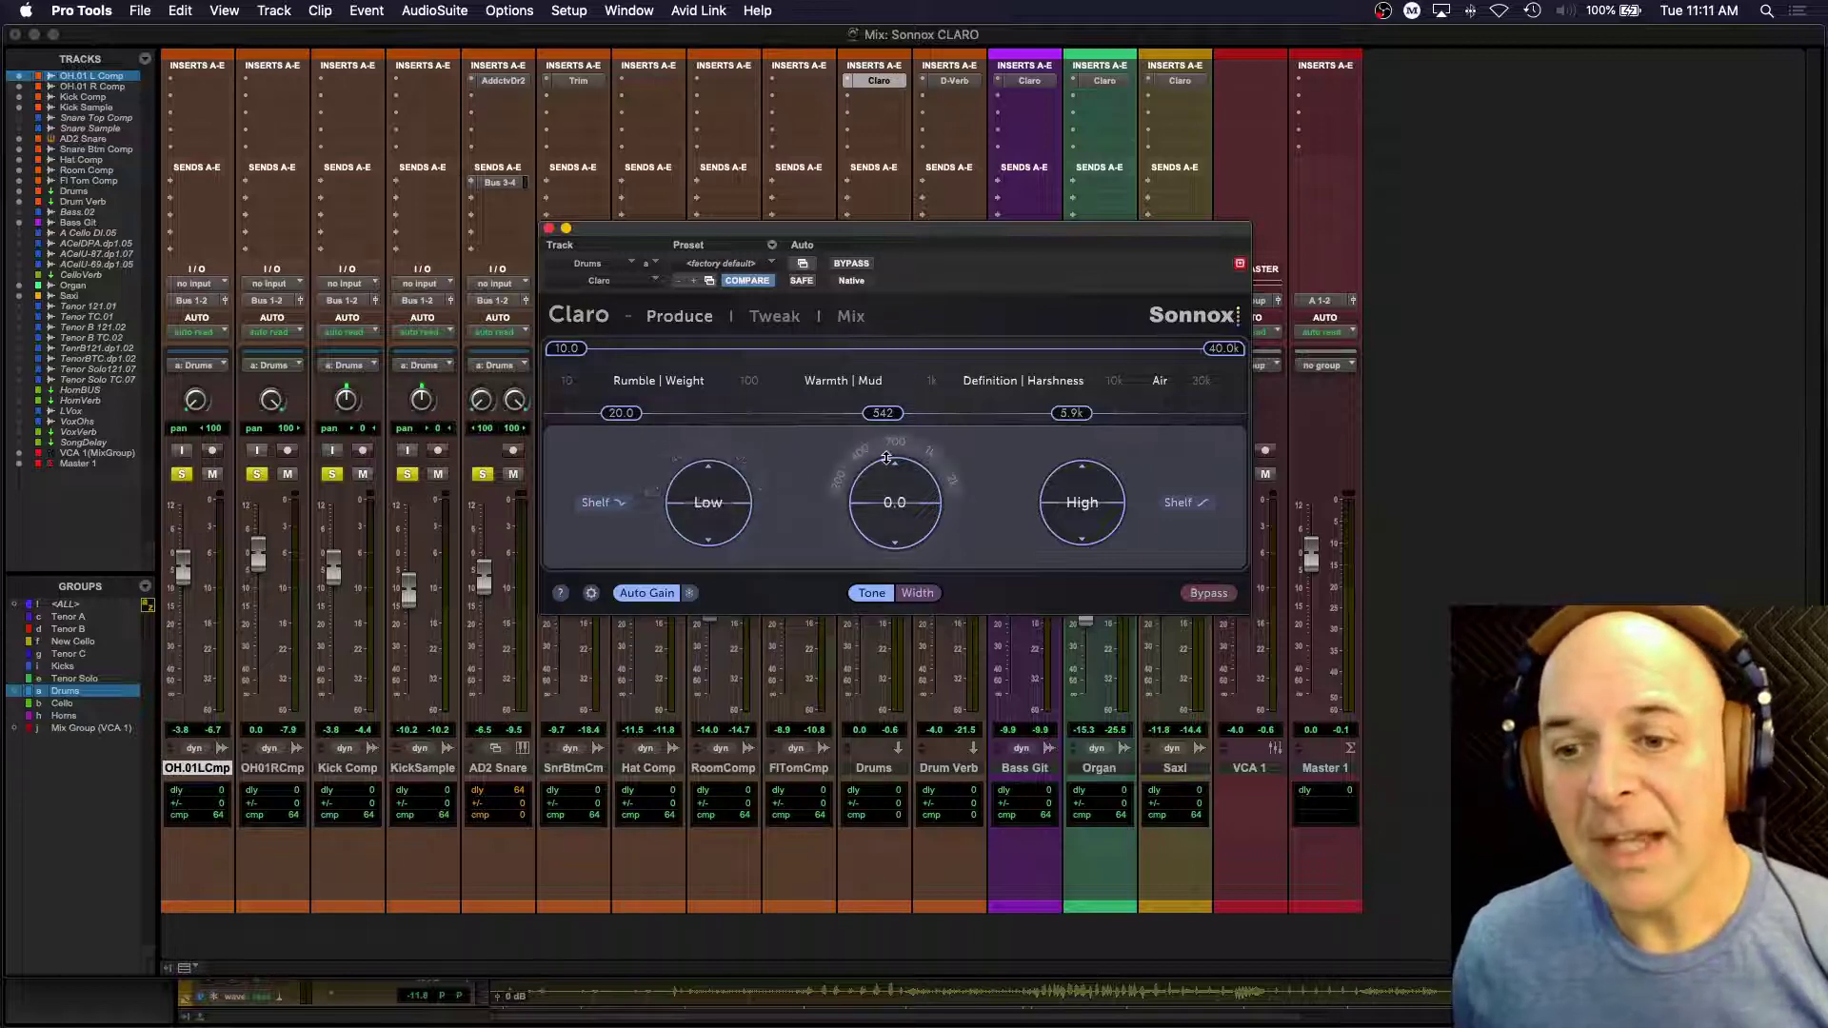
# Step: Step the Mid band through its preset frequencies of 700 and 200 Hz and set it to 2 kHz
pyautogui.click(894, 443)
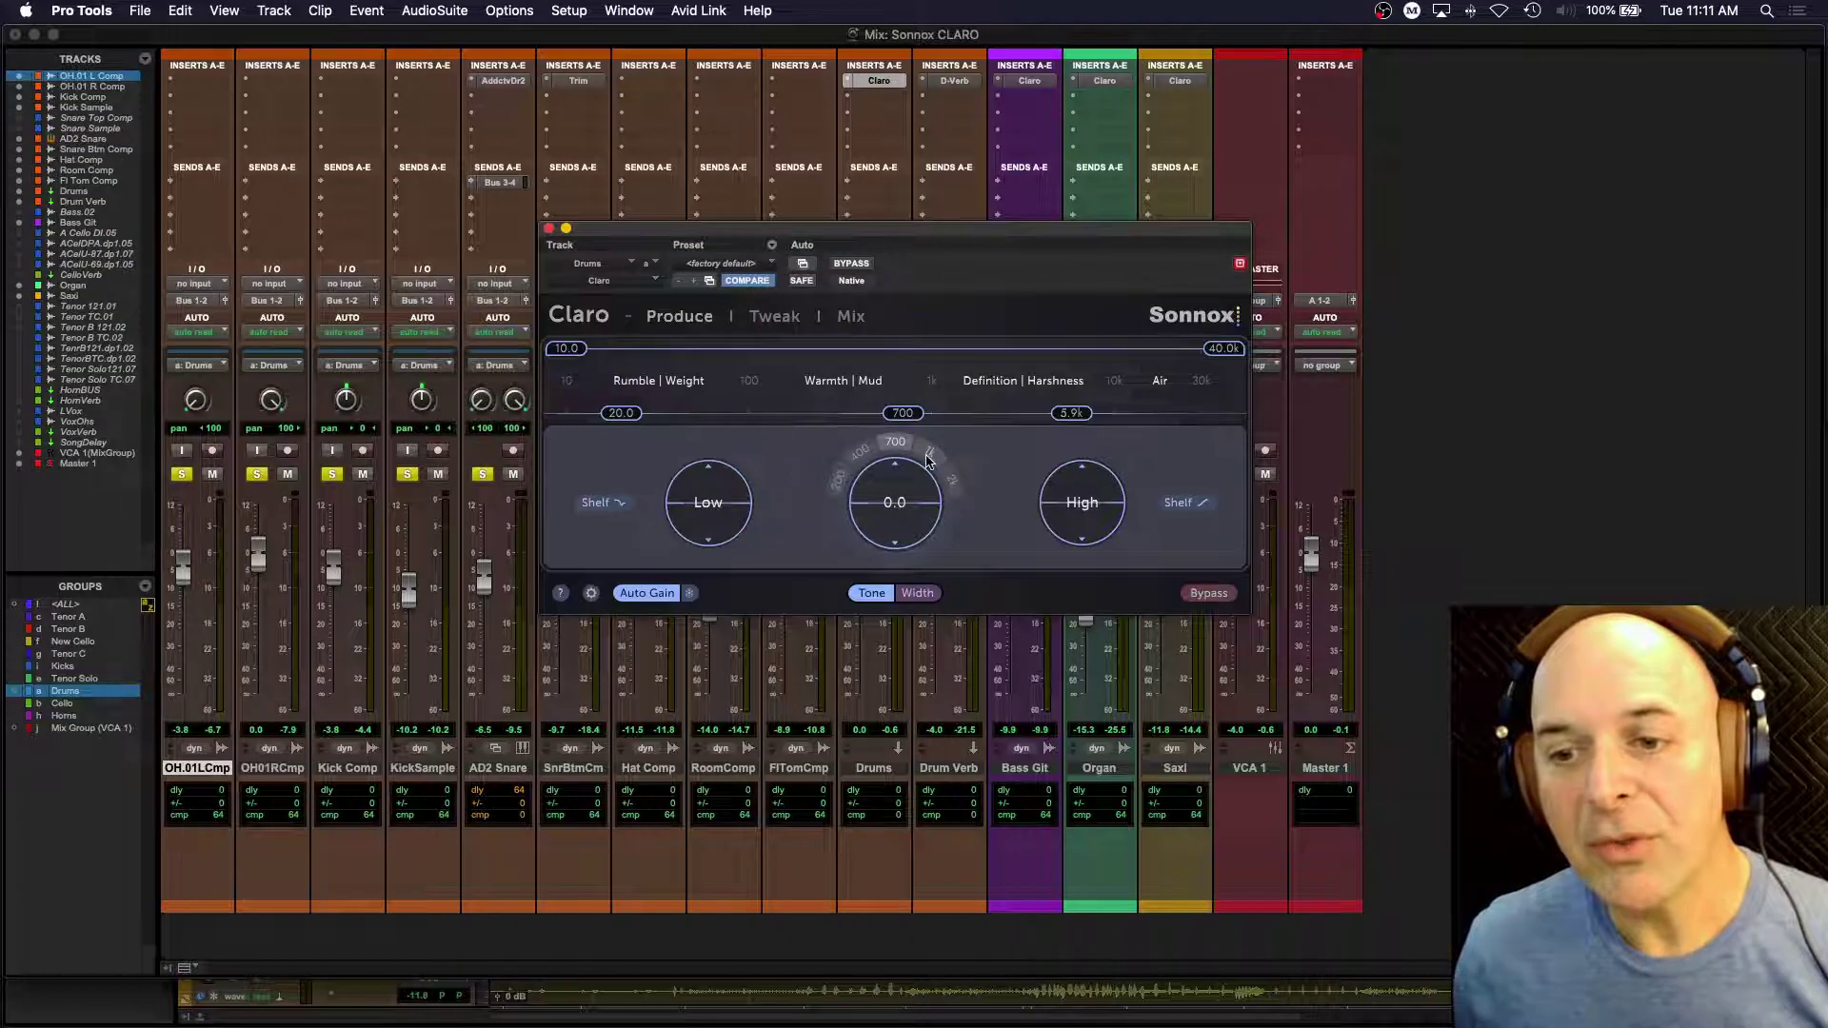
pyautogui.click(850, 467)
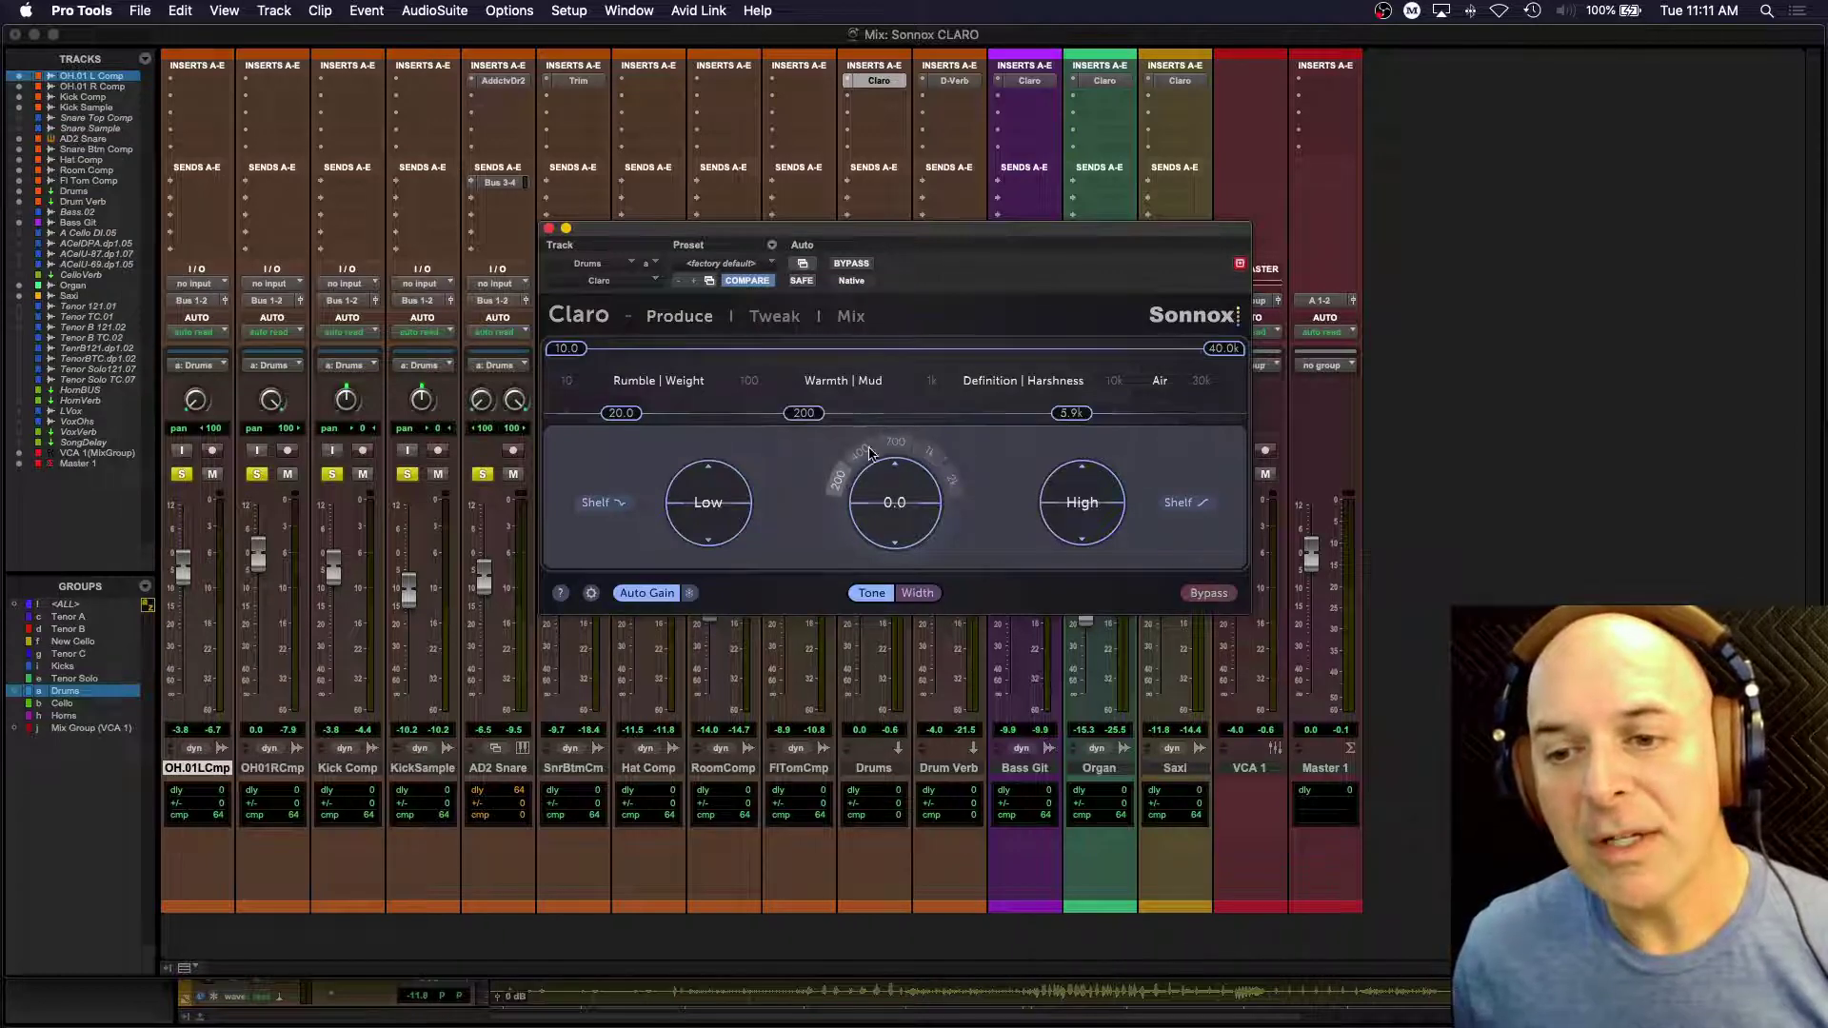
pyautogui.click(894, 443)
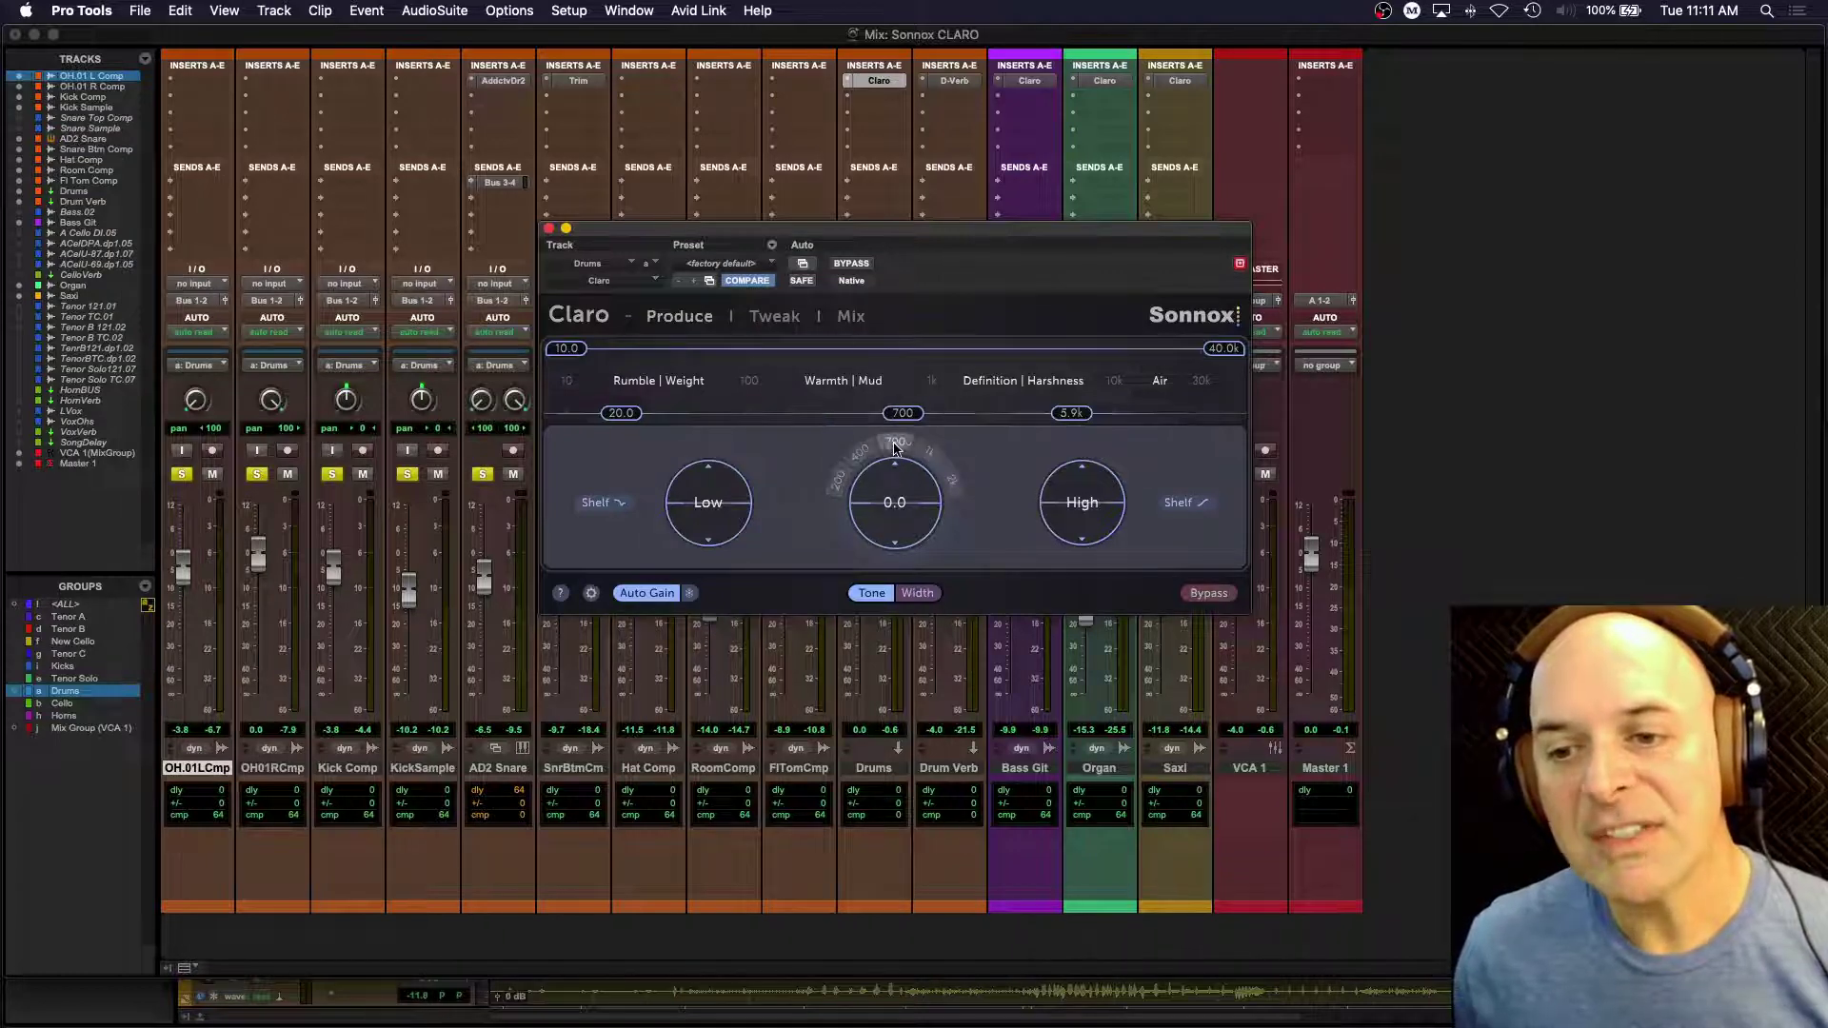
pyautogui.click(950, 479)
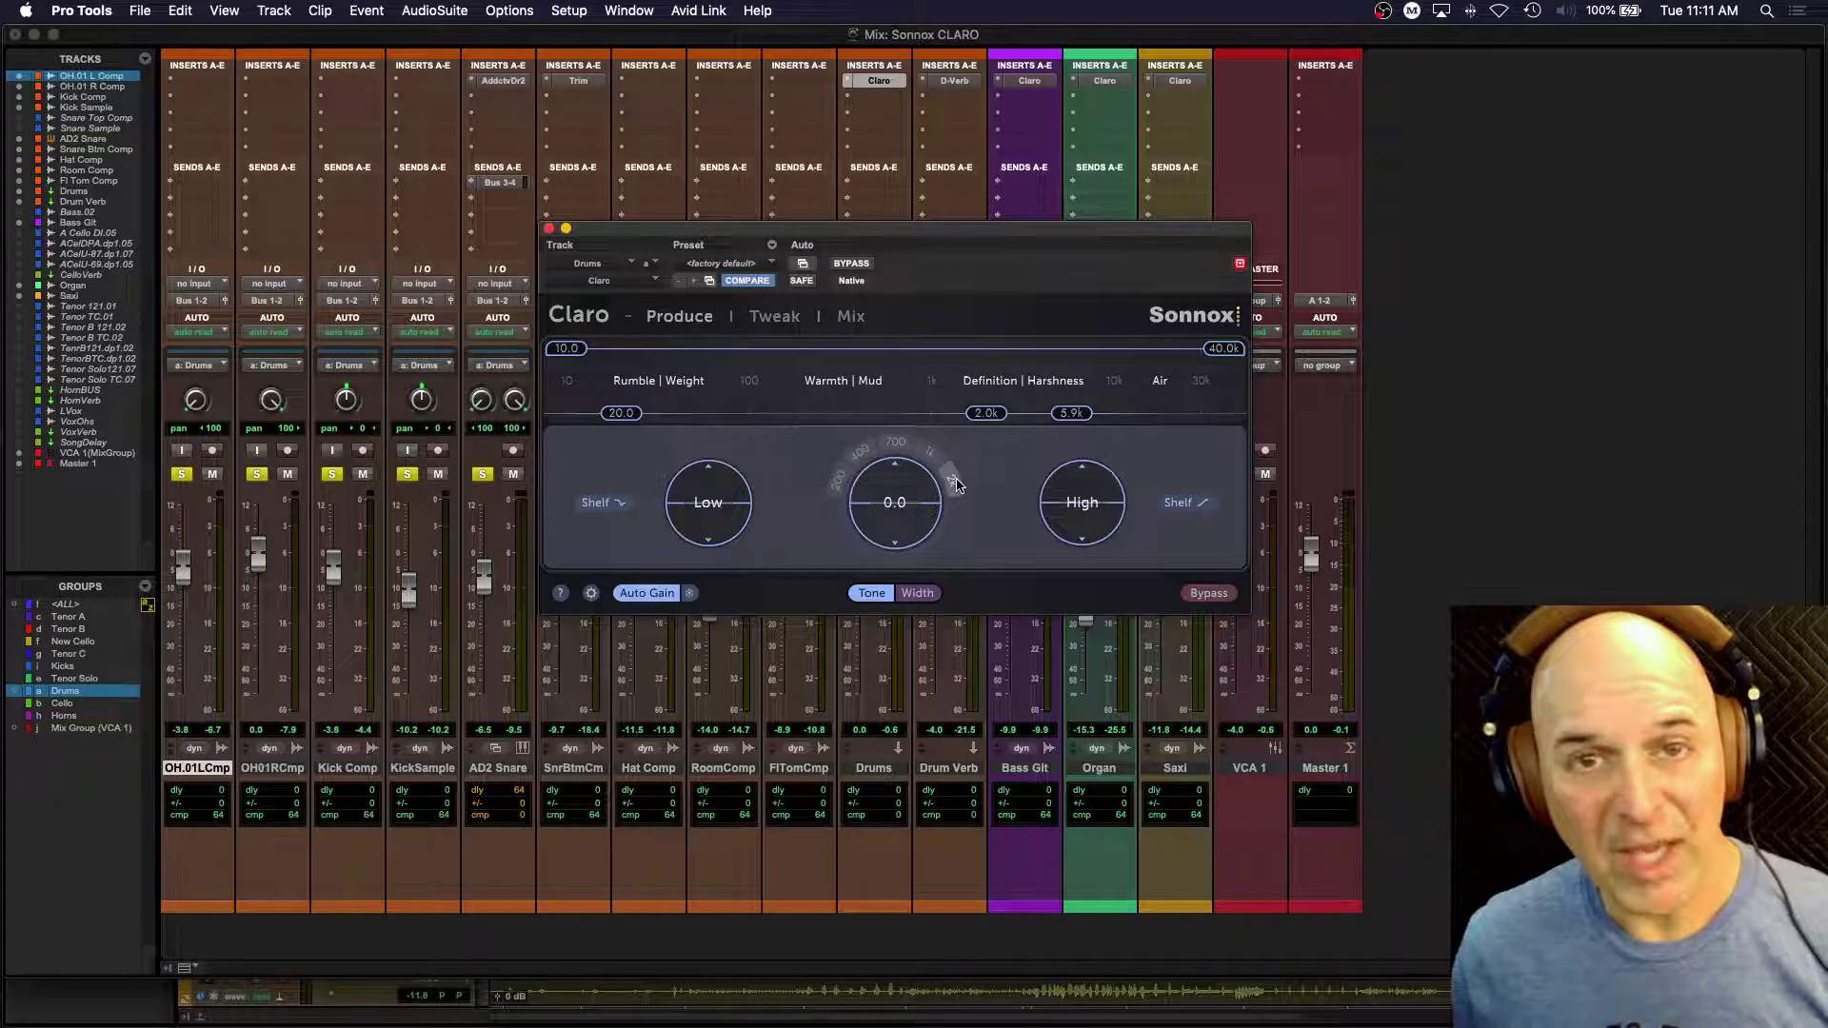
# Step: Step the High band through its preset frequencies and set it to 16 kHz
pyautogui.click(1033, 476)
pyautogui.click(1050, 457)
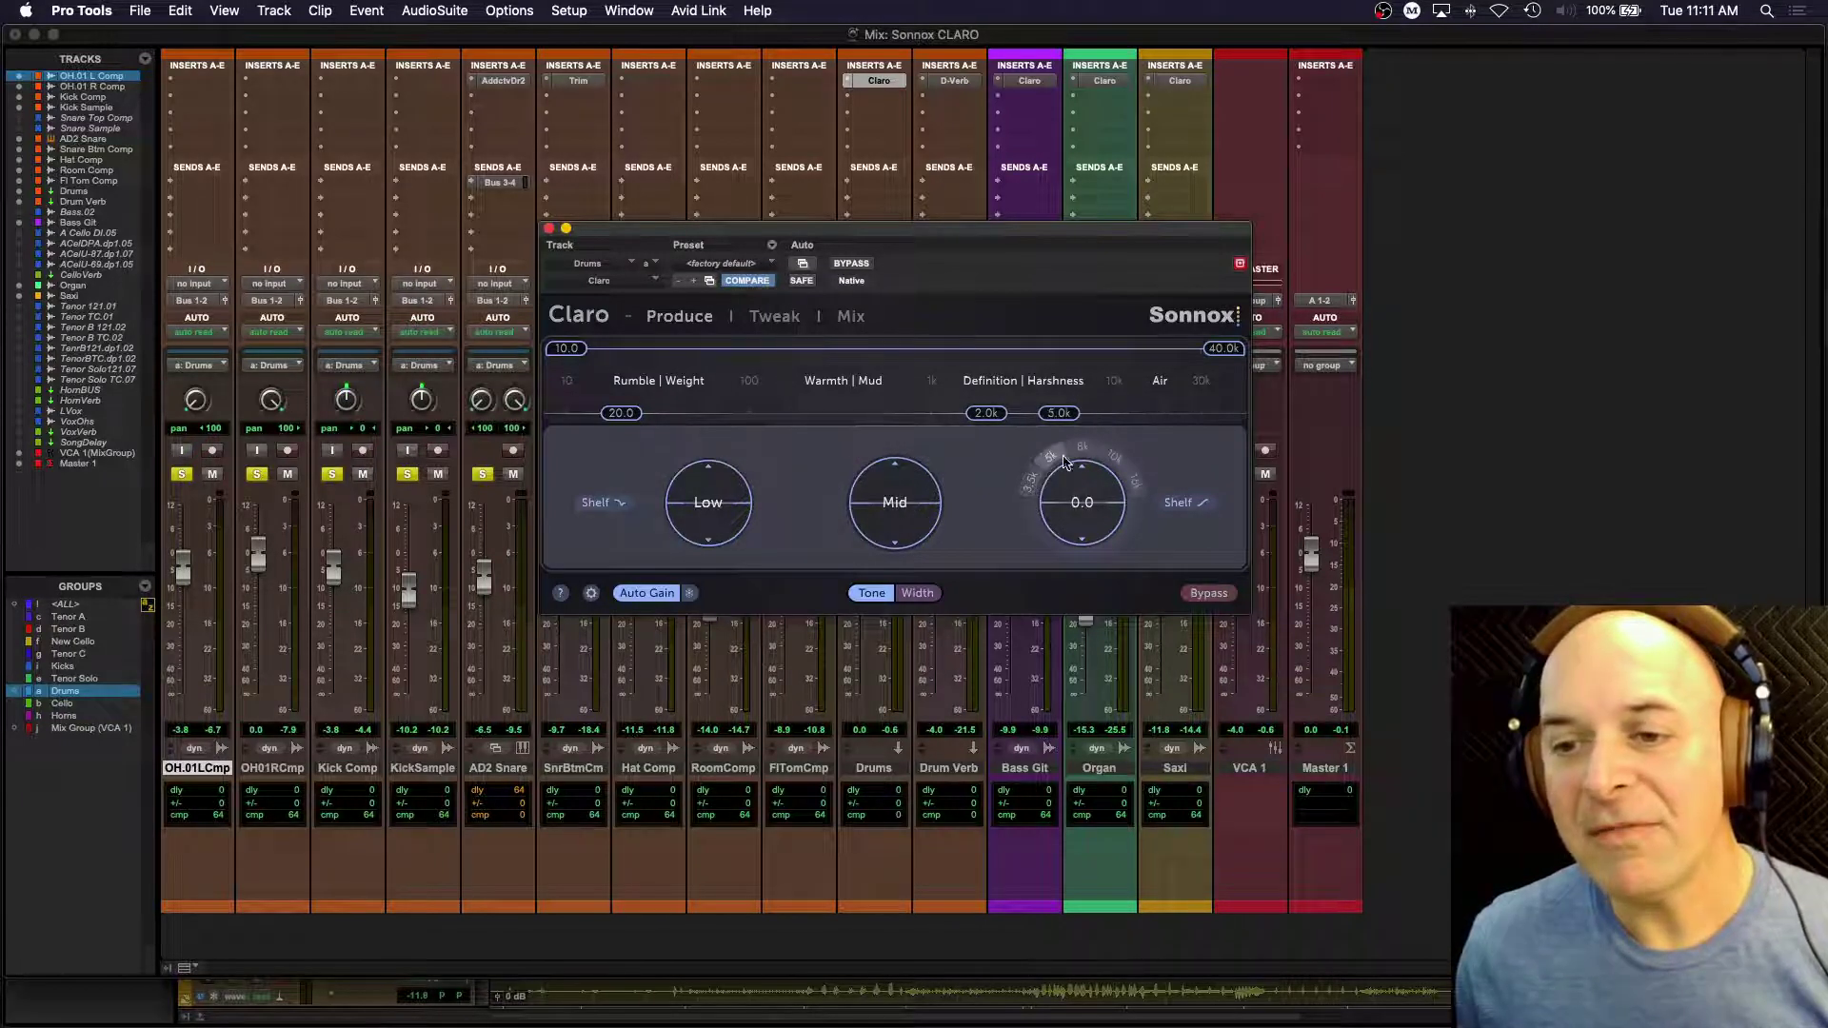
pyautogui.click(1081, 448)
pyautogui.click(1117, 461)
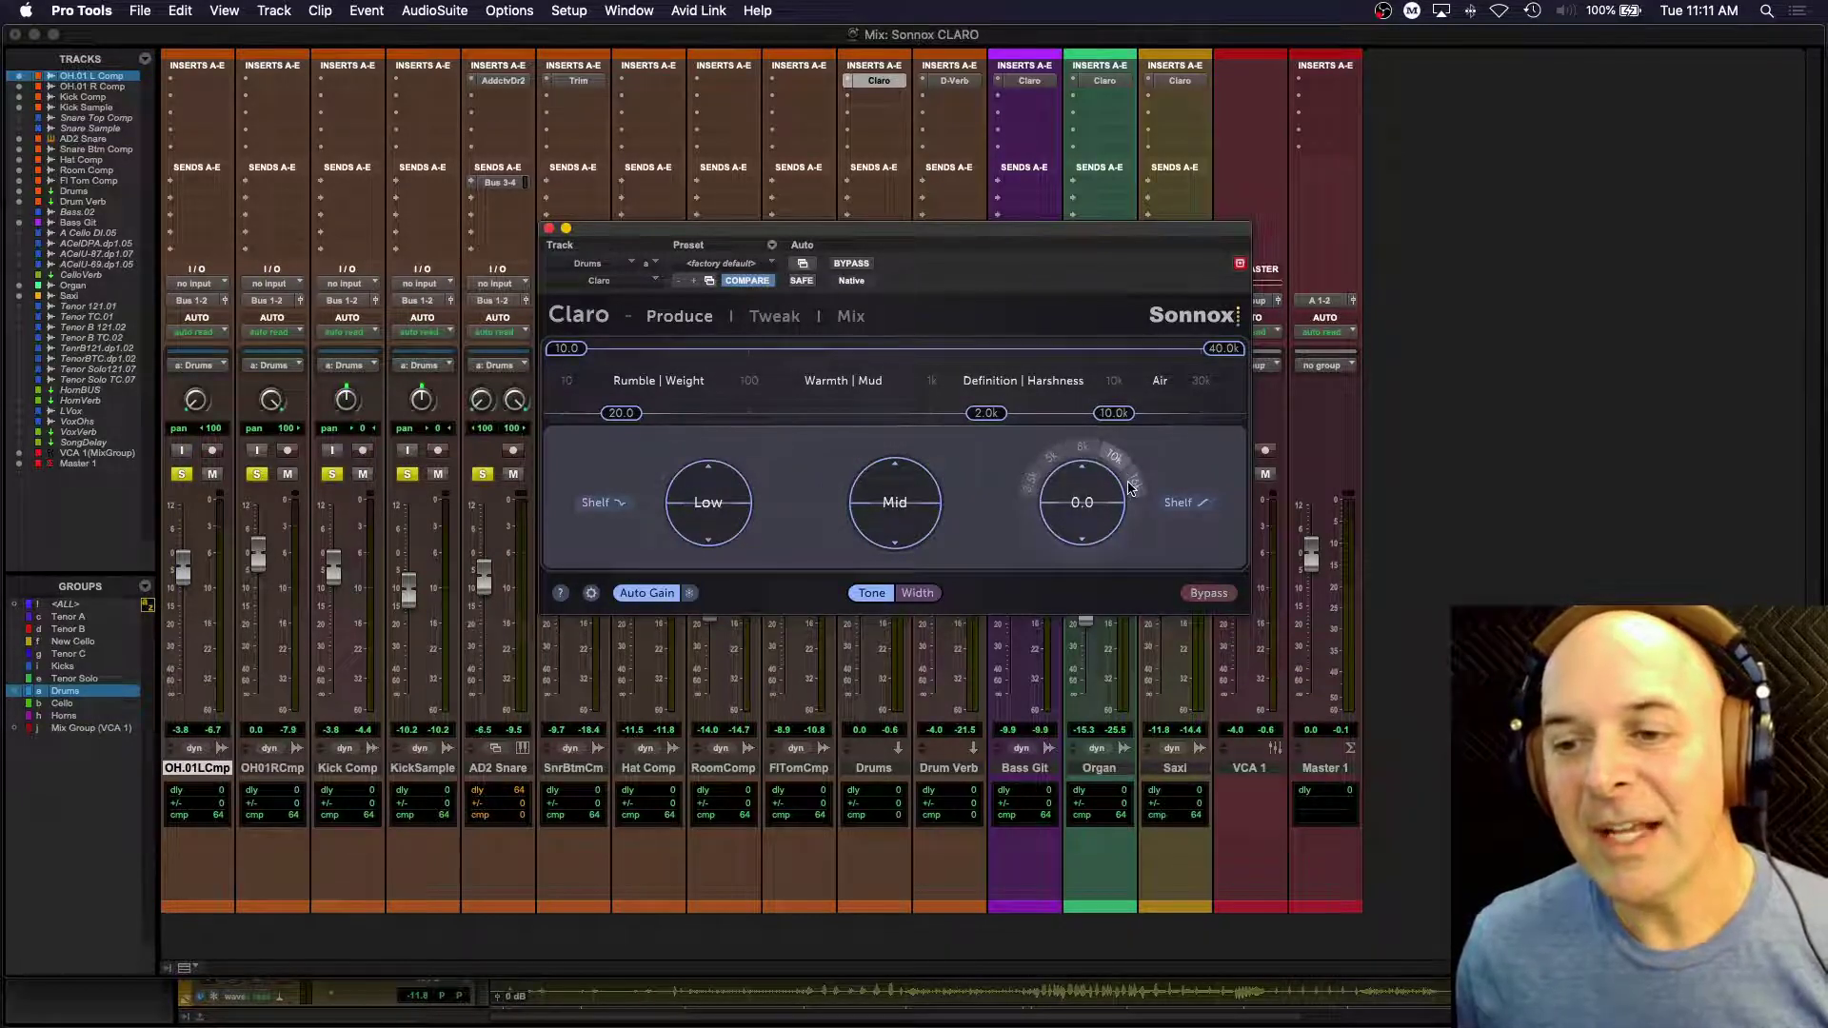
pyautogui.click(1134, 482)
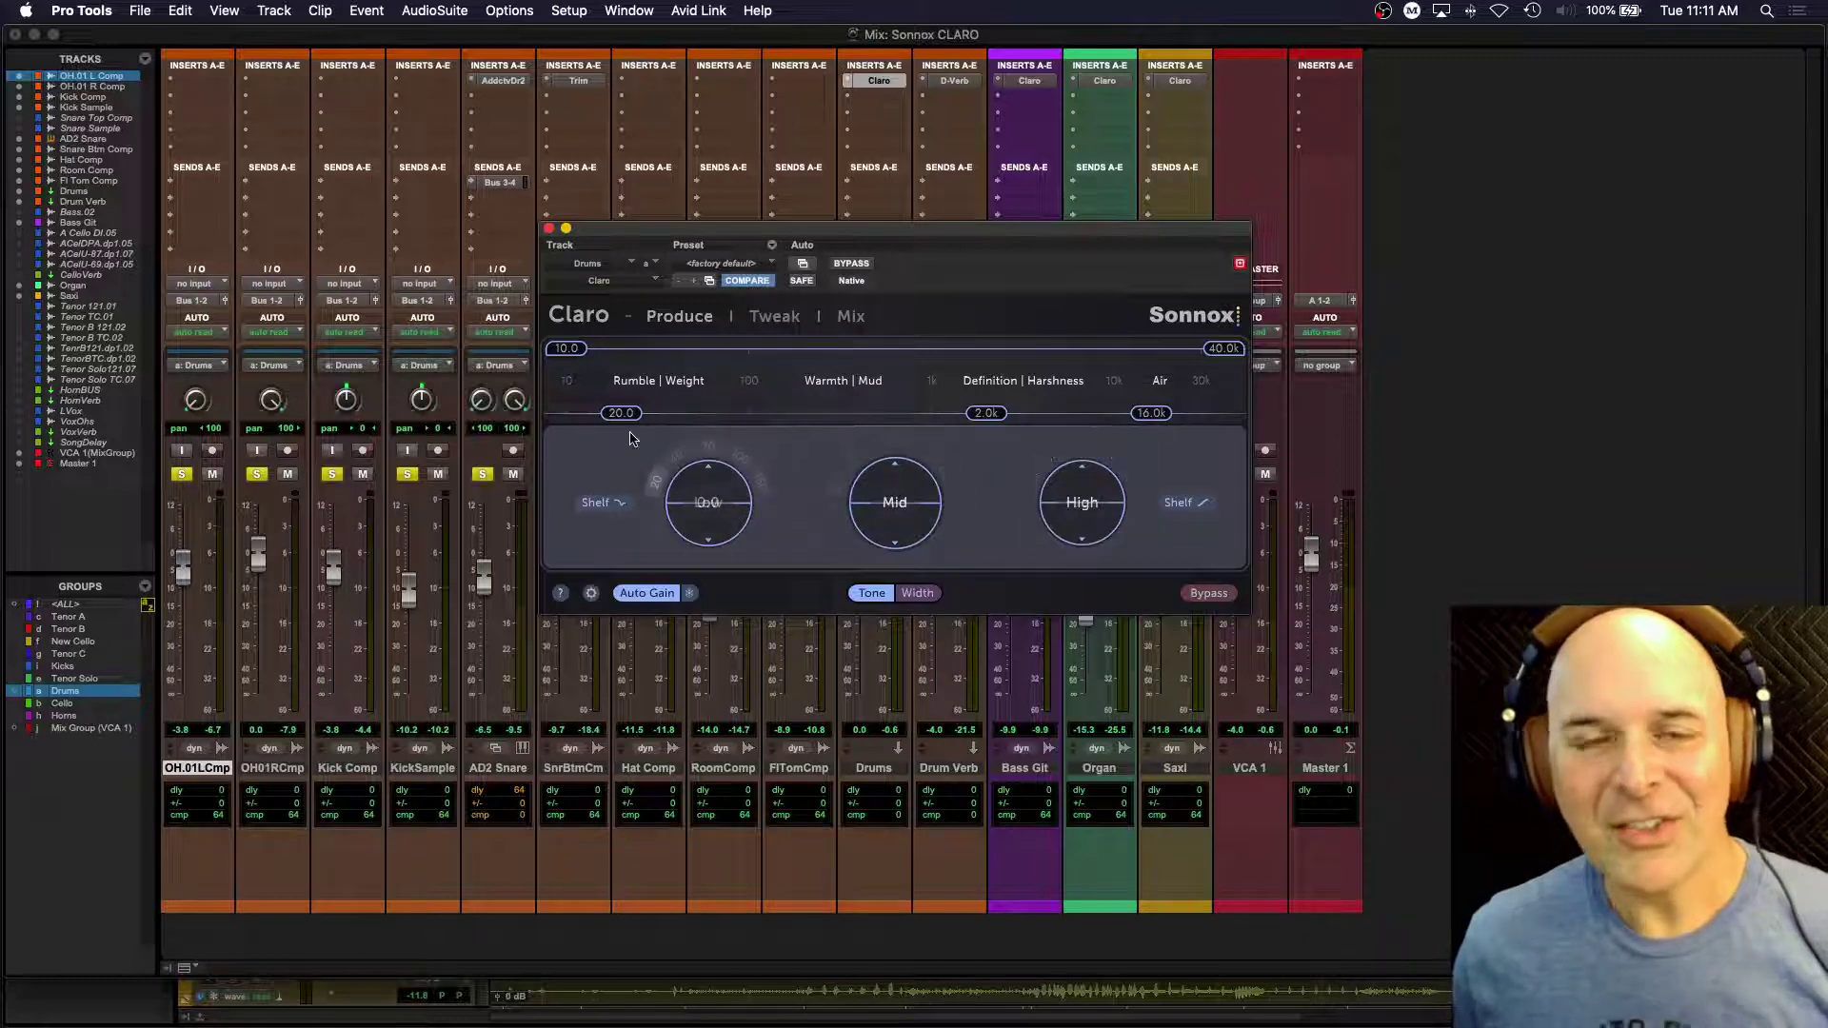
# Step: Set the Low band to 70 Hz and audition a strong boost during playback, settling its gain at about 1.03
pyautogui.click(707, 453)
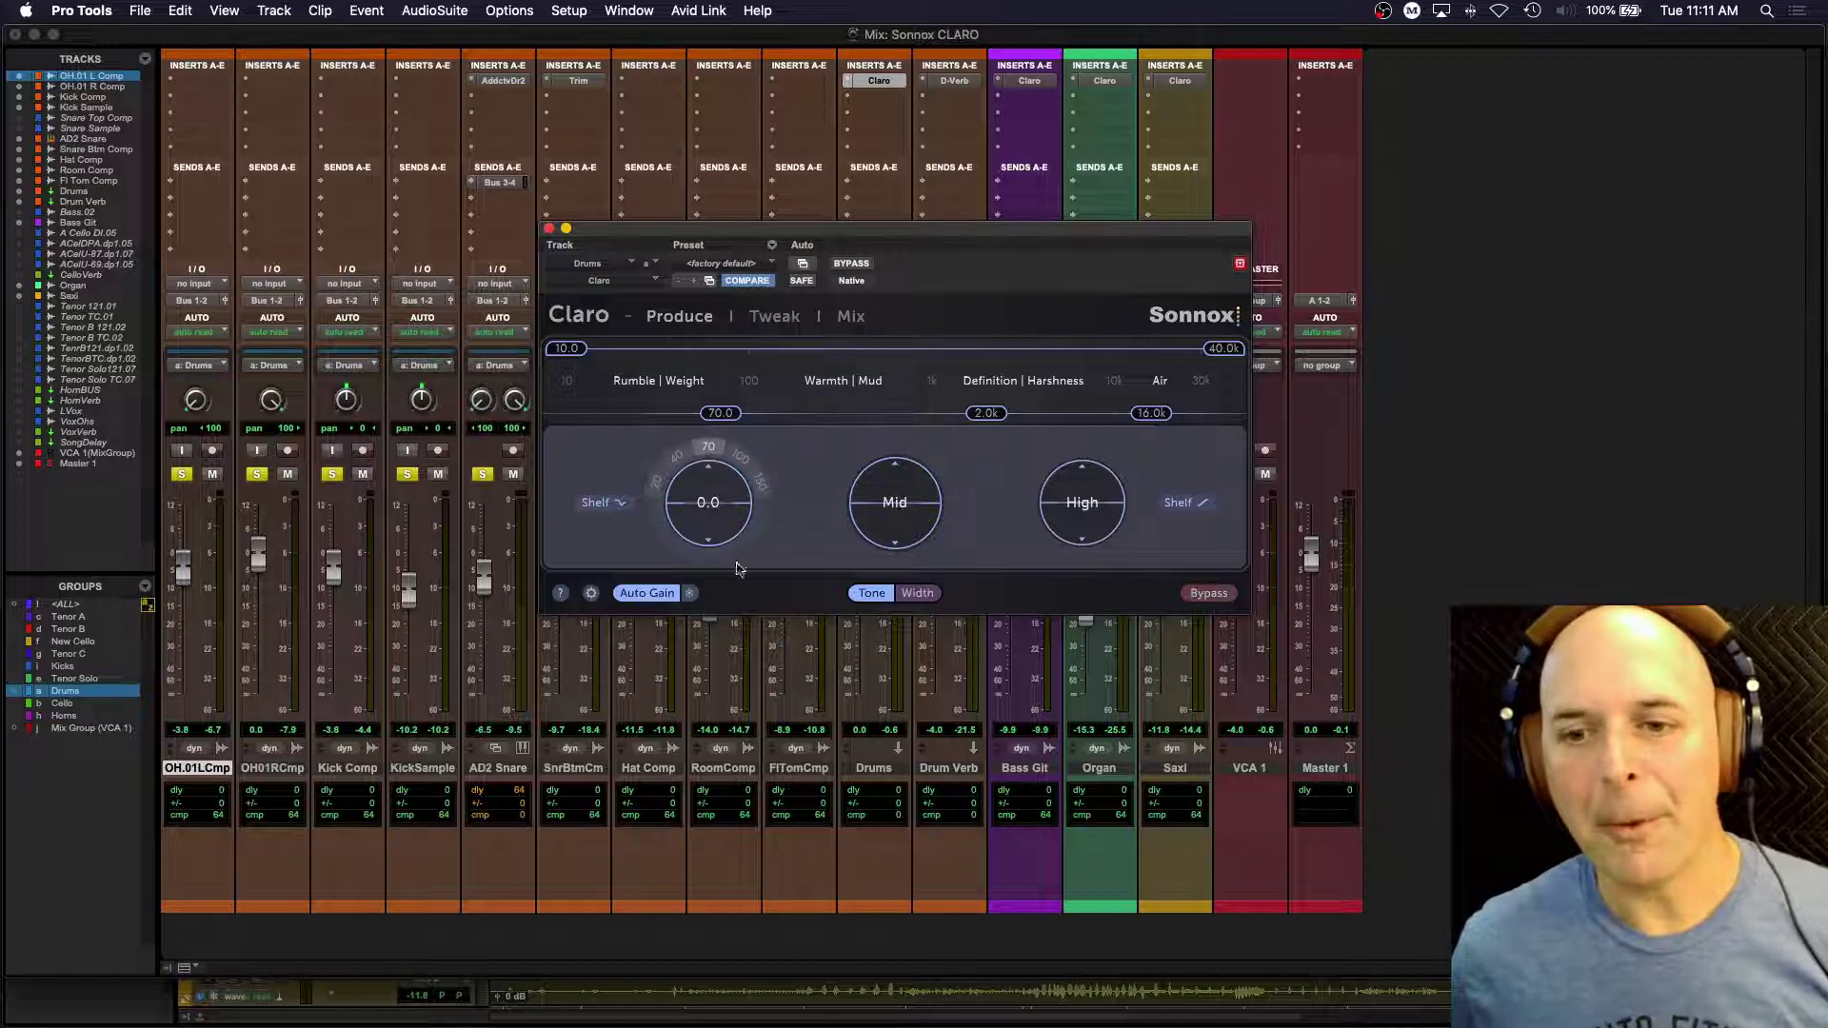
pyautogui.moveTo(708, 502)
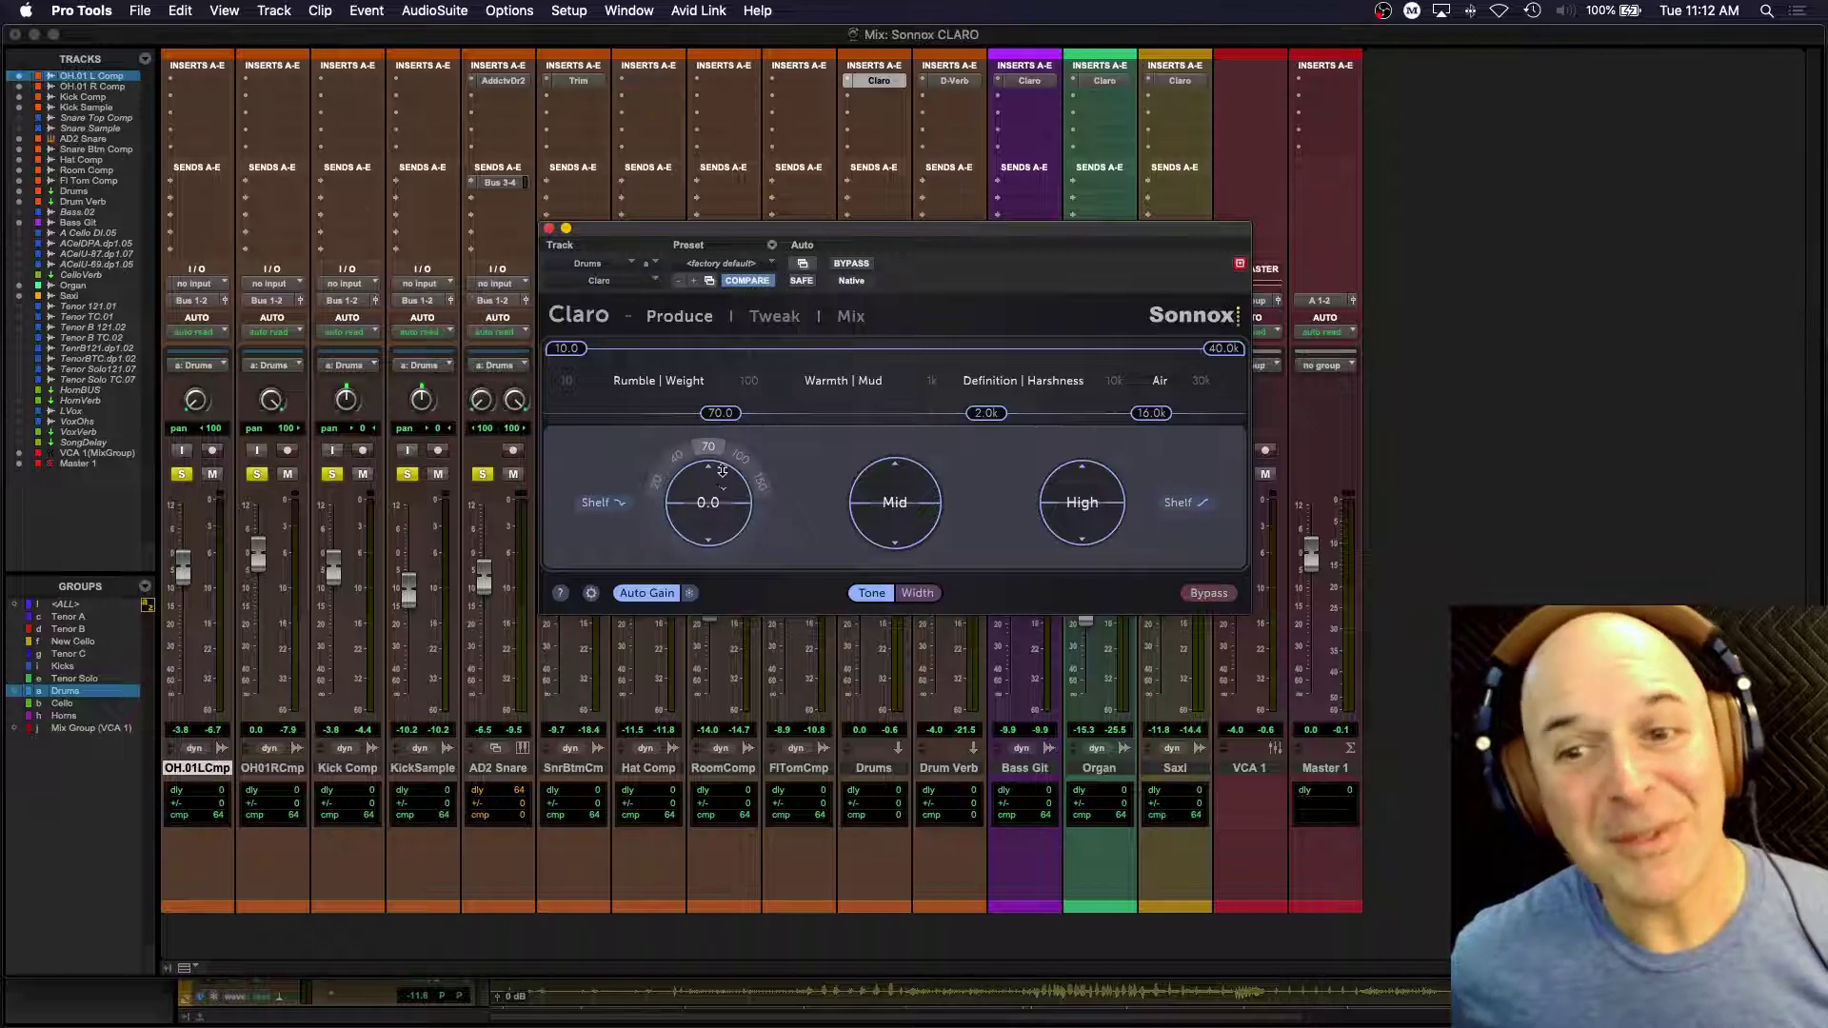
pyautogui.press('space')
pyautogui.moveTo(729, 511); pyautogui.dragTo(730, 419)
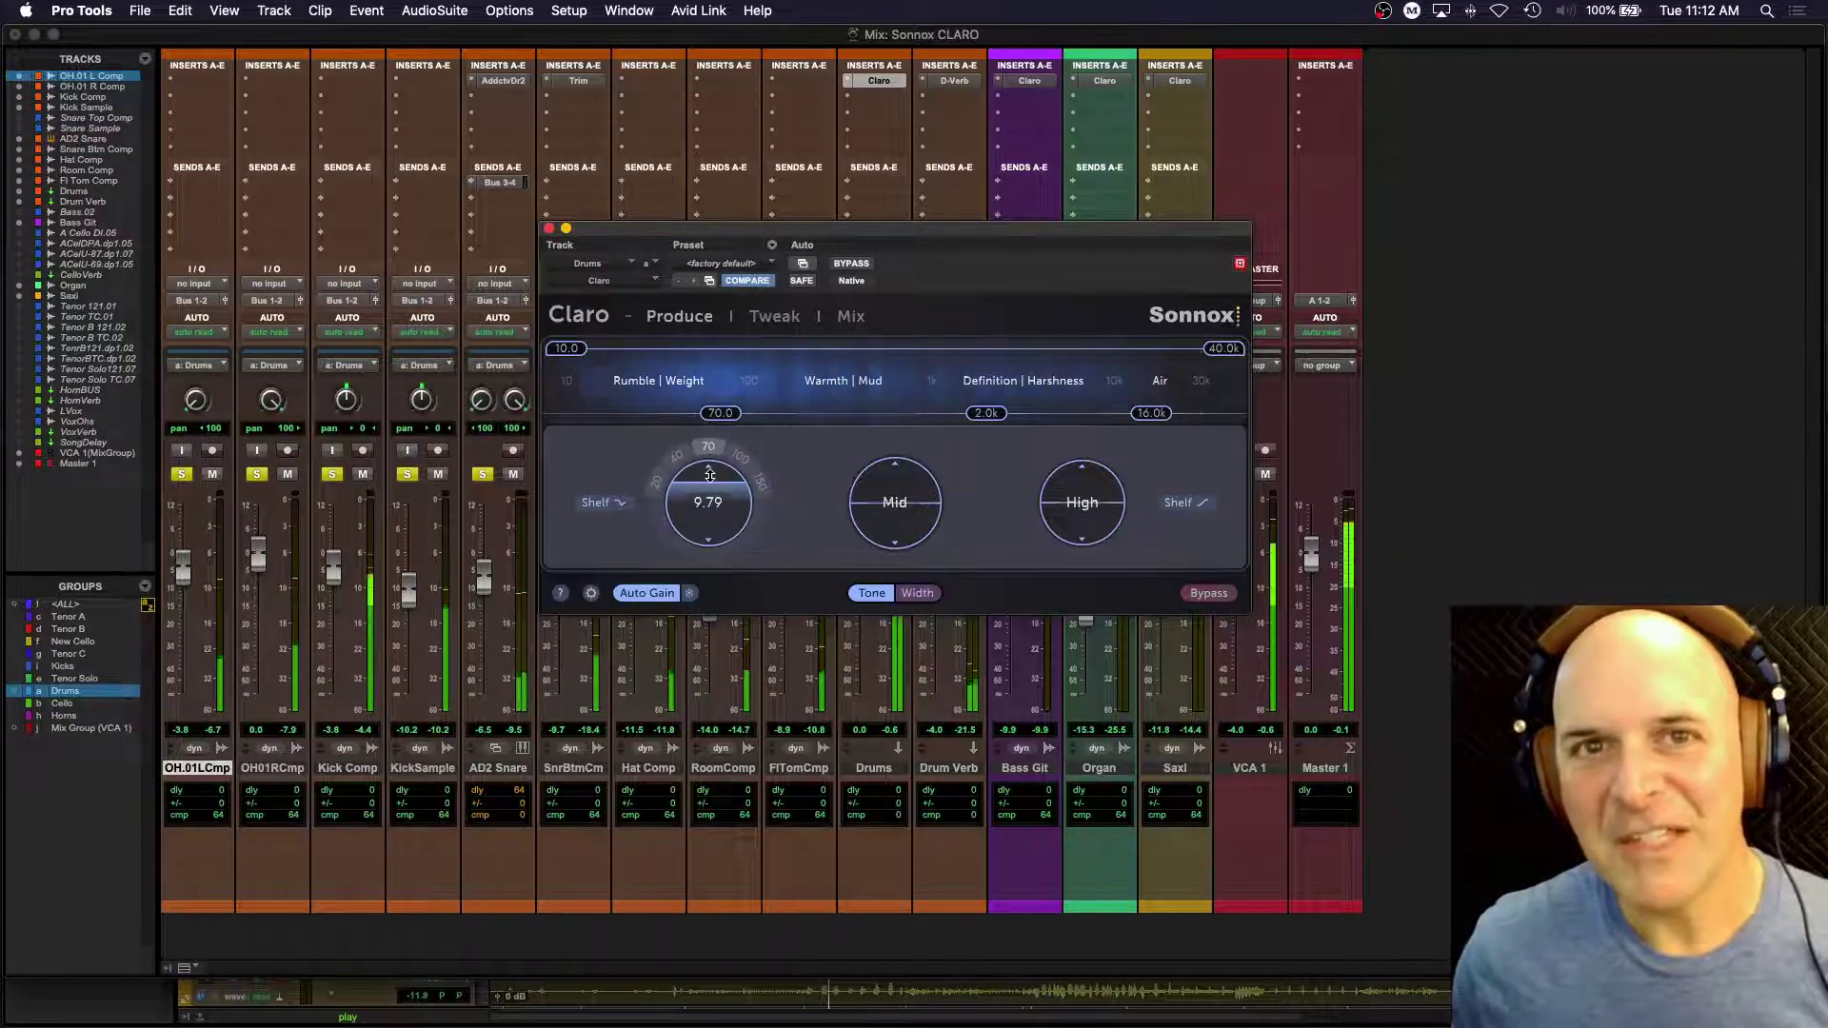
pyautogui.moveTo(710, 475)
pyautogui.mouseDown()
pyautogui.moveTo(710, 524)
pyautogui.moveTo(709, 503)
pyautogui.mouseUp()
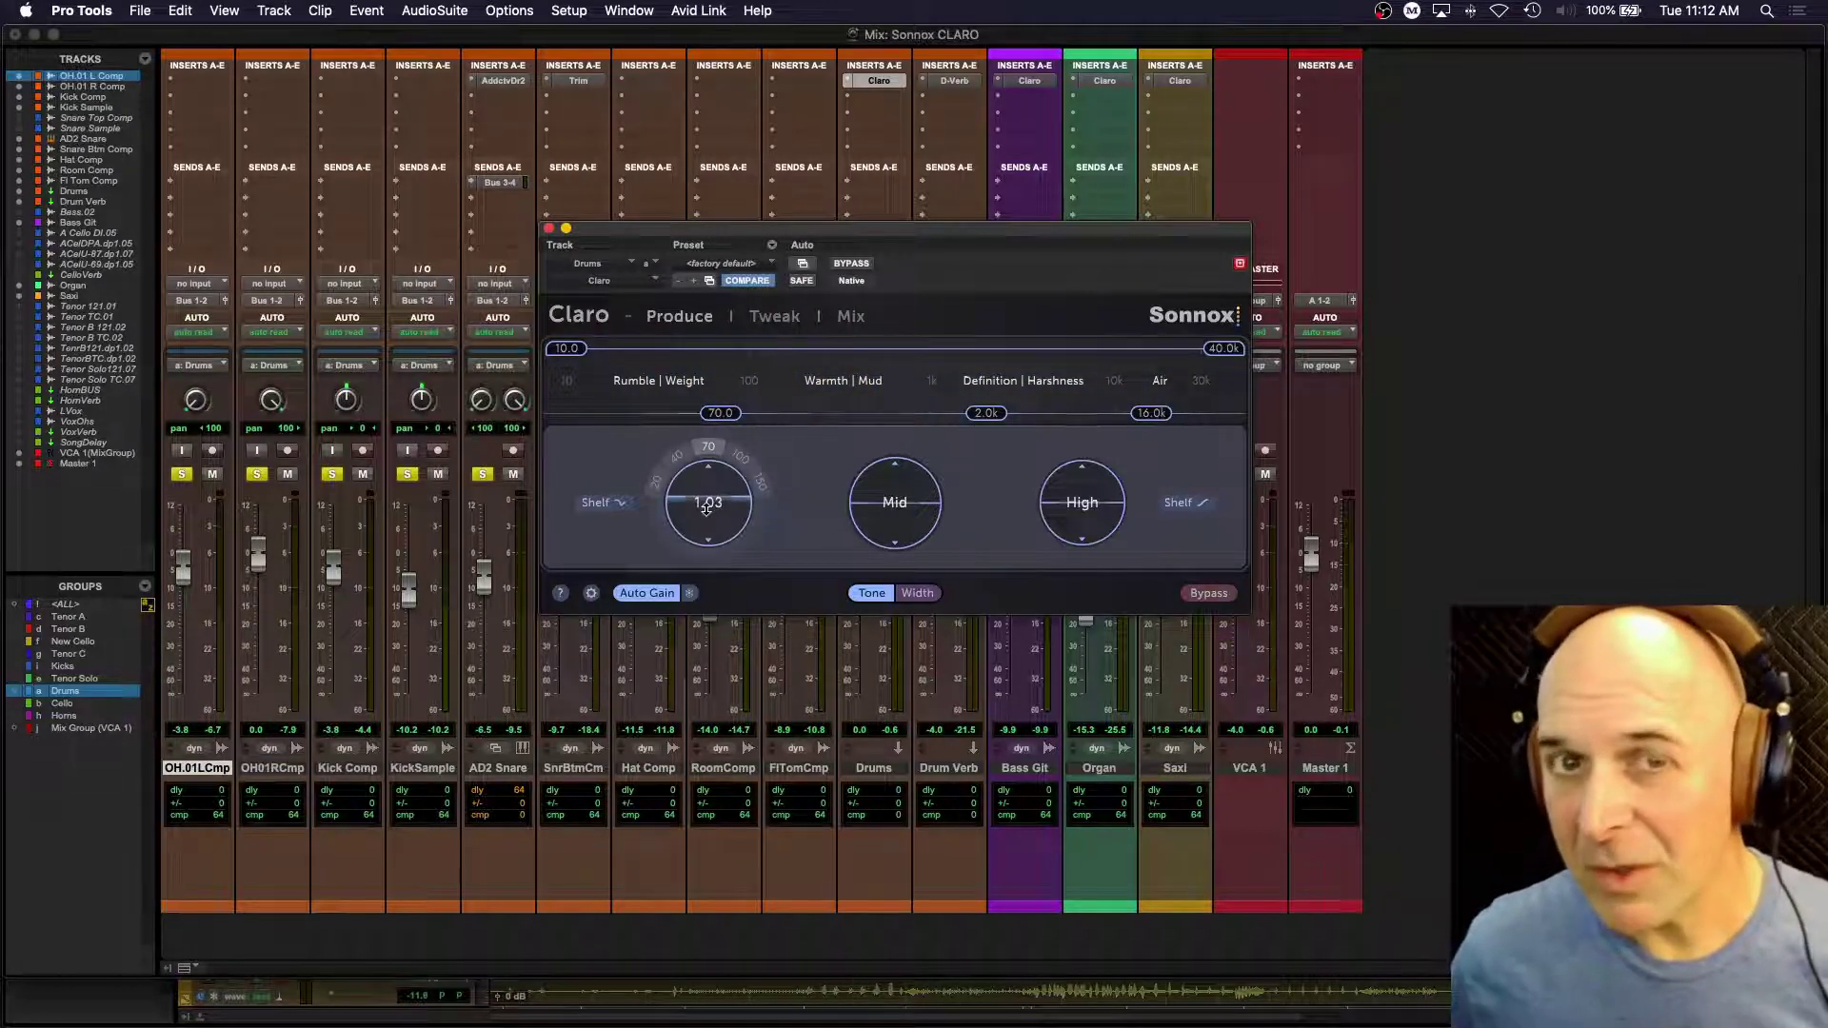
pyautogui.moveTo(882, 485)
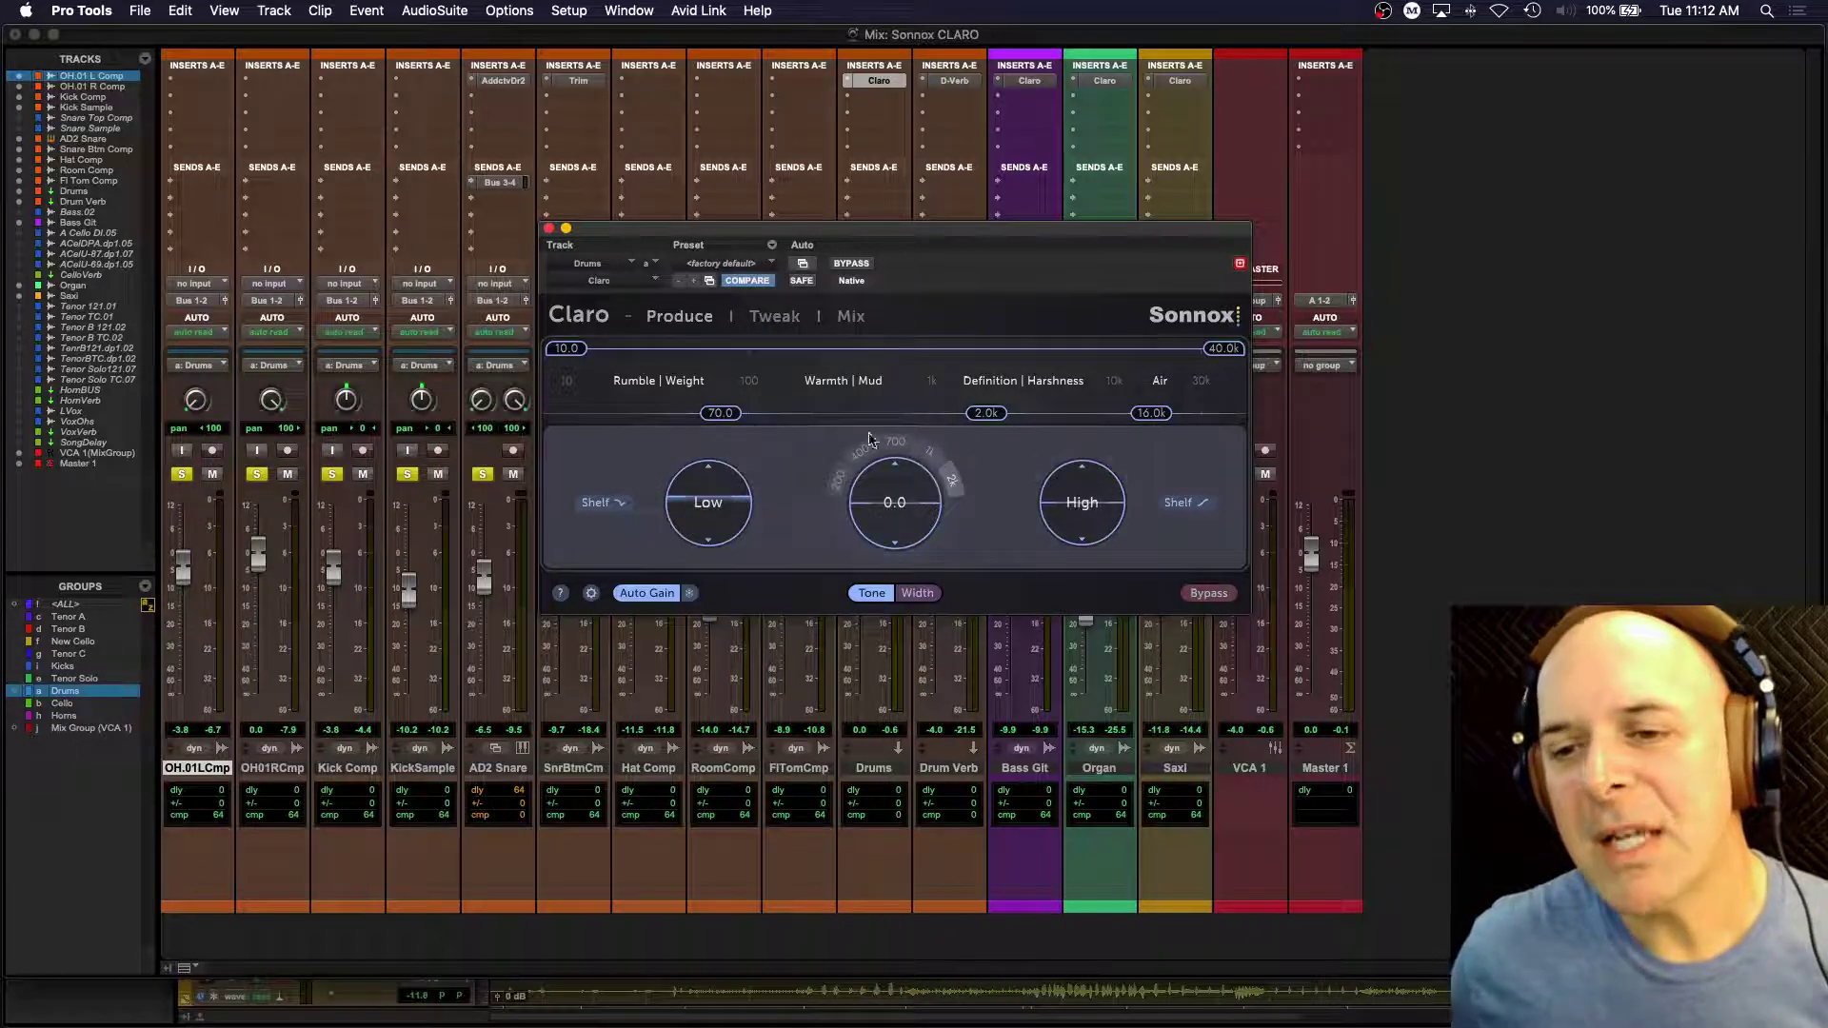
# Step: Set the Mid band to 200 Hz during playback, audition a boost, and settle its gain at about -0.55
pyautogui.moveTo(986, 412)
pyautogui.mouseDown()
pyautogui.moveTo(823, 413)
pyautogui.moveTo(848, 412)
pyautogui.mouseUp()
pyautogui.press('space')
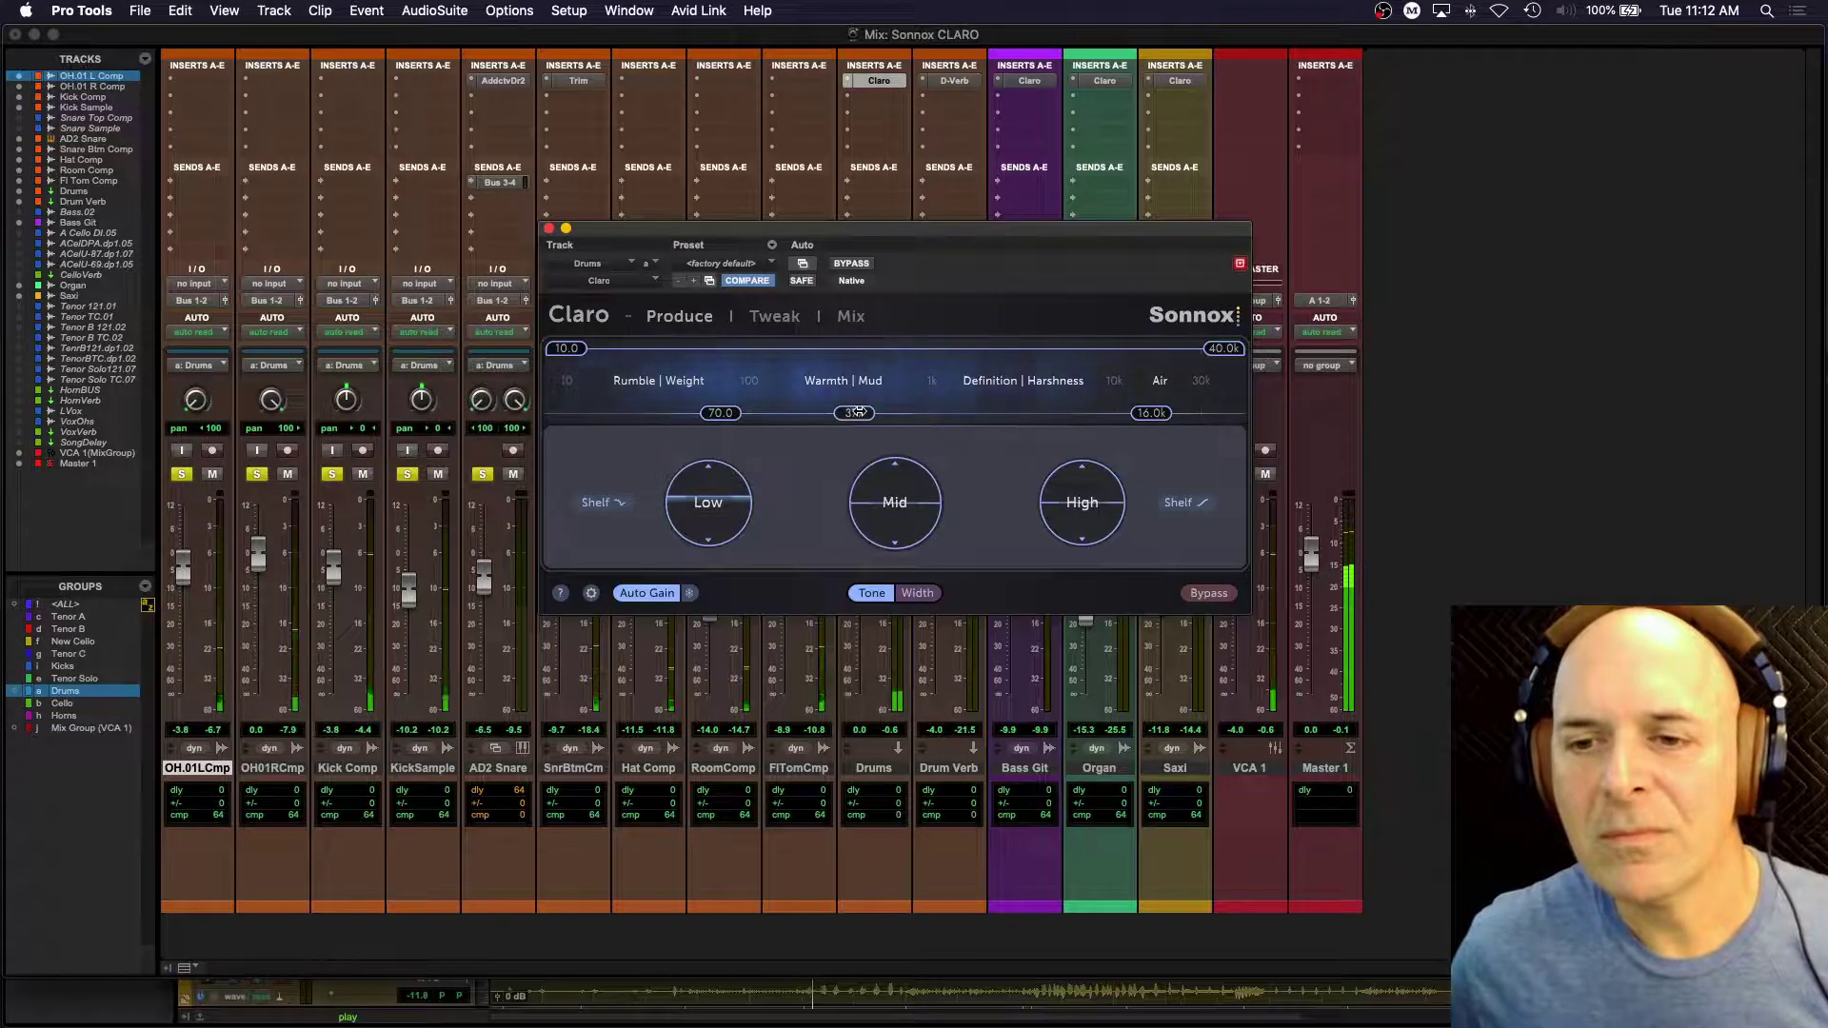
pyautogui.moveTo(855, 412); pyautogui.dragTo(805, 413)
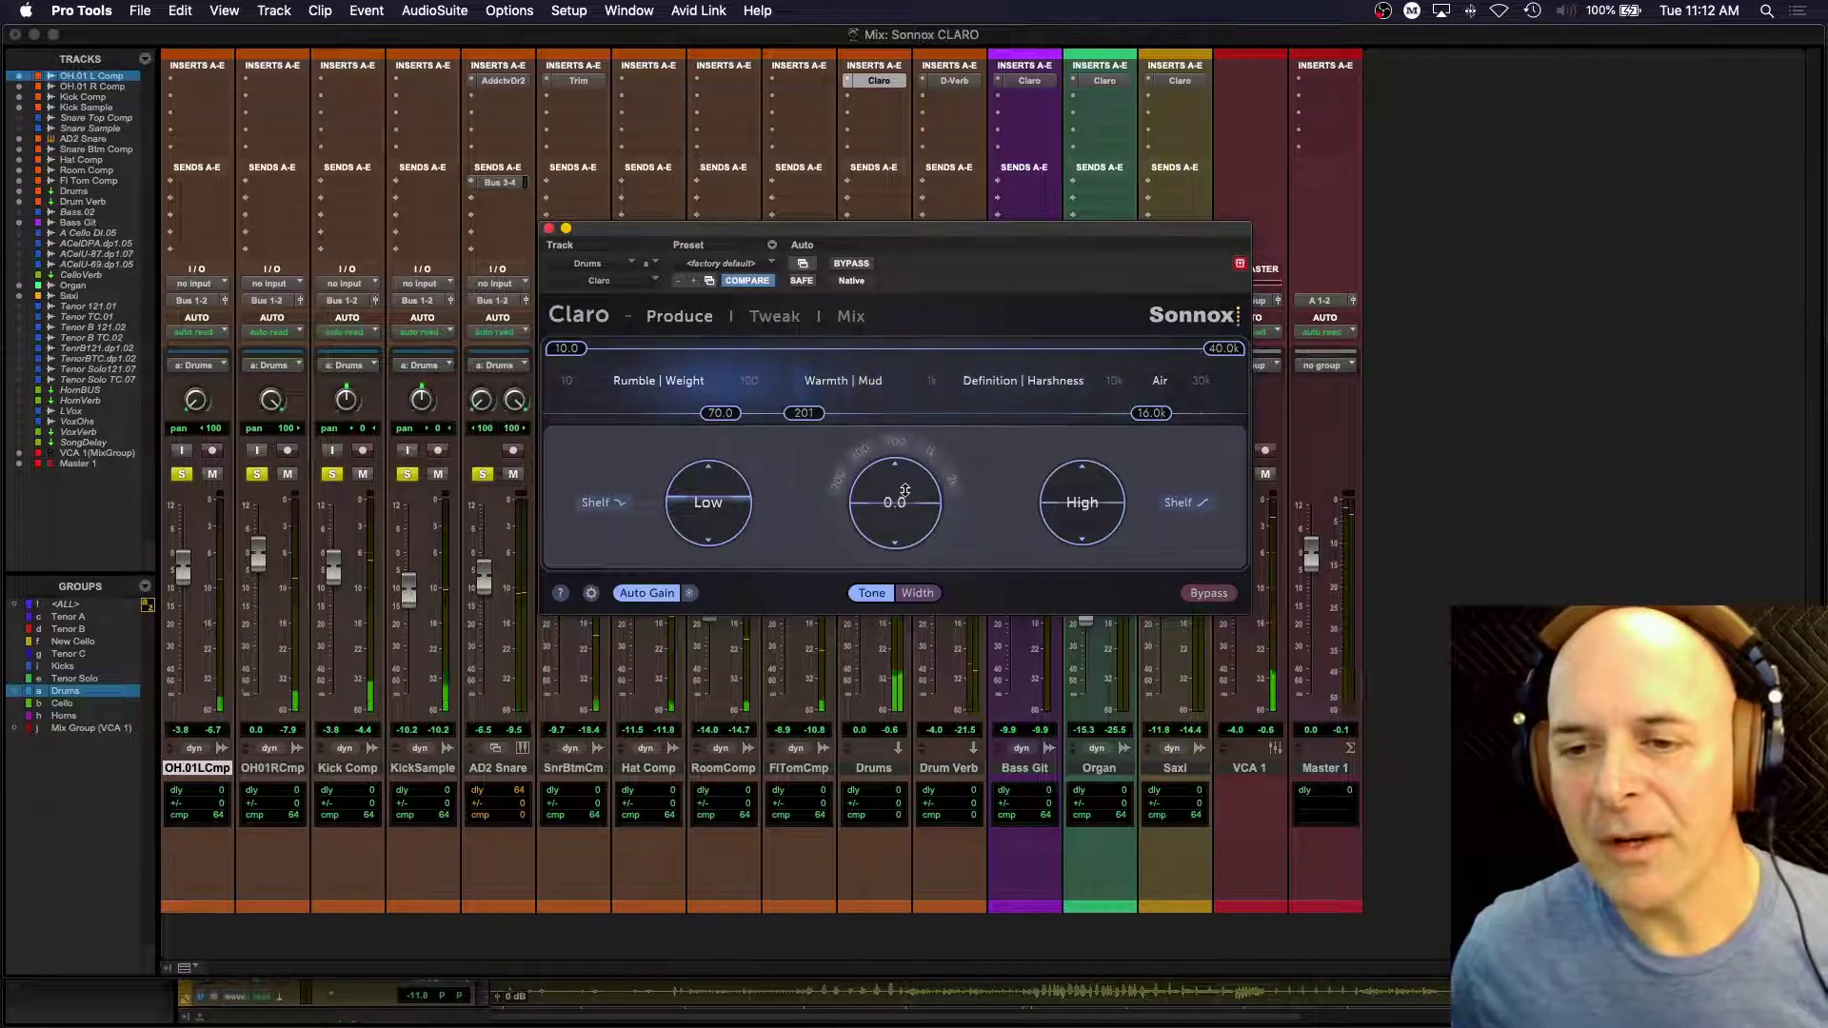
pyautogui.moveTo(859, 485); pyautogui.dragTo(855, 488)
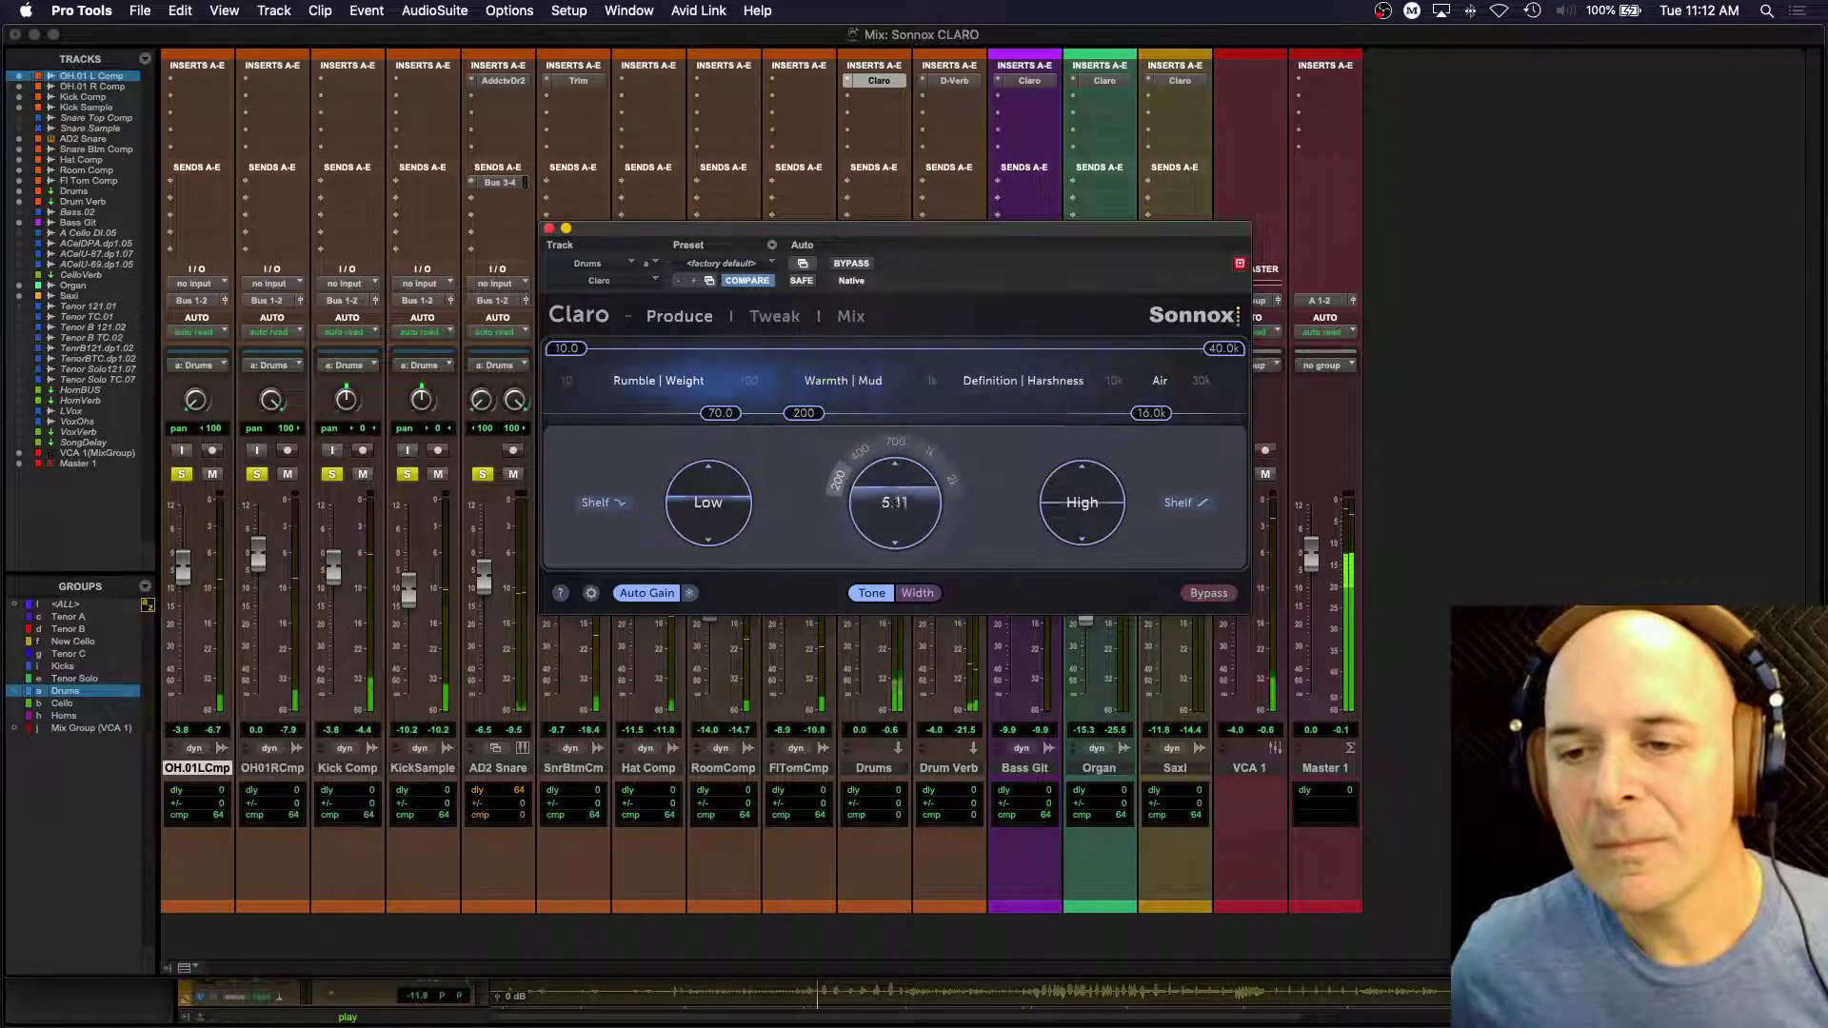
pyautogui.moveTo(899, 503)
pyautogui.mouseDown()
pyautogui.moveTo(899, 447)
pyautogui.moveTo(899, 512)
pyautogui.moveTo(929, 495)
pyautogui.mouseUp()
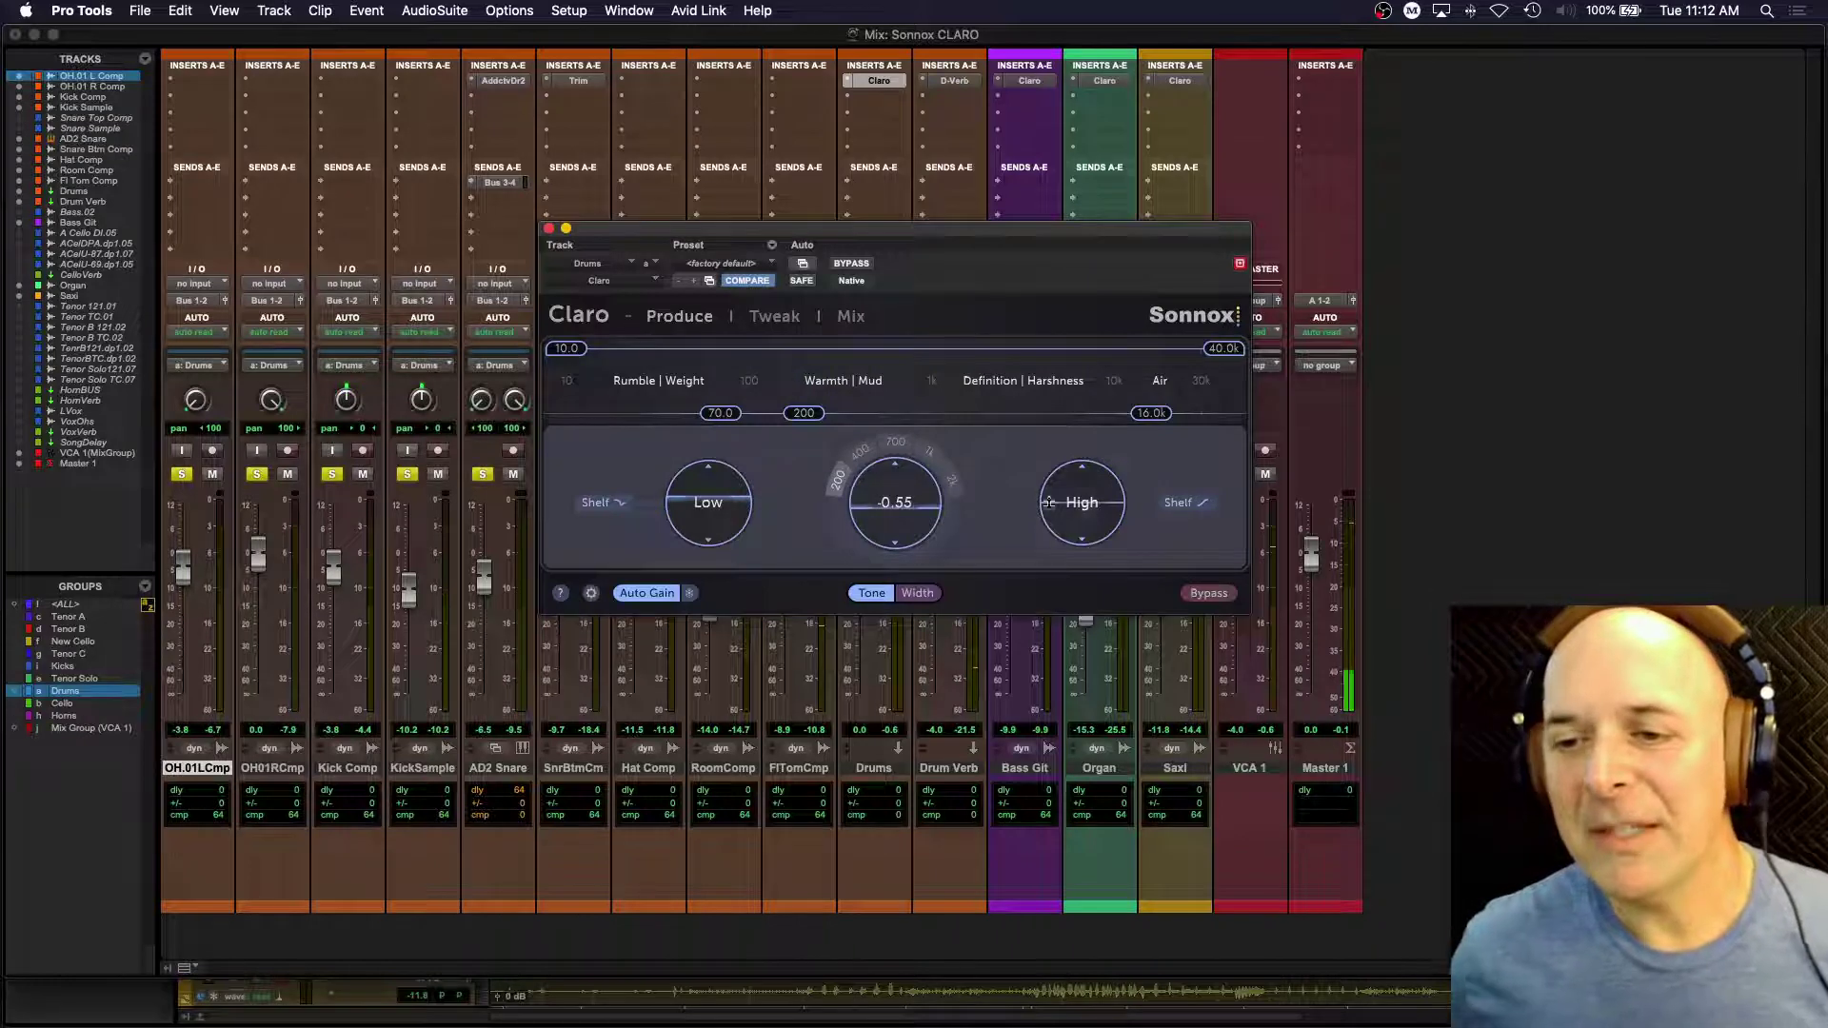
# Step: Set the High band to 5 kHz with a gain of about 1.08 and turn on its shelf
pyautogui.moveTo(1086, 463)
pyautogui.moveTo(1086, 464); pyautogui.dragTo(1082, 506)
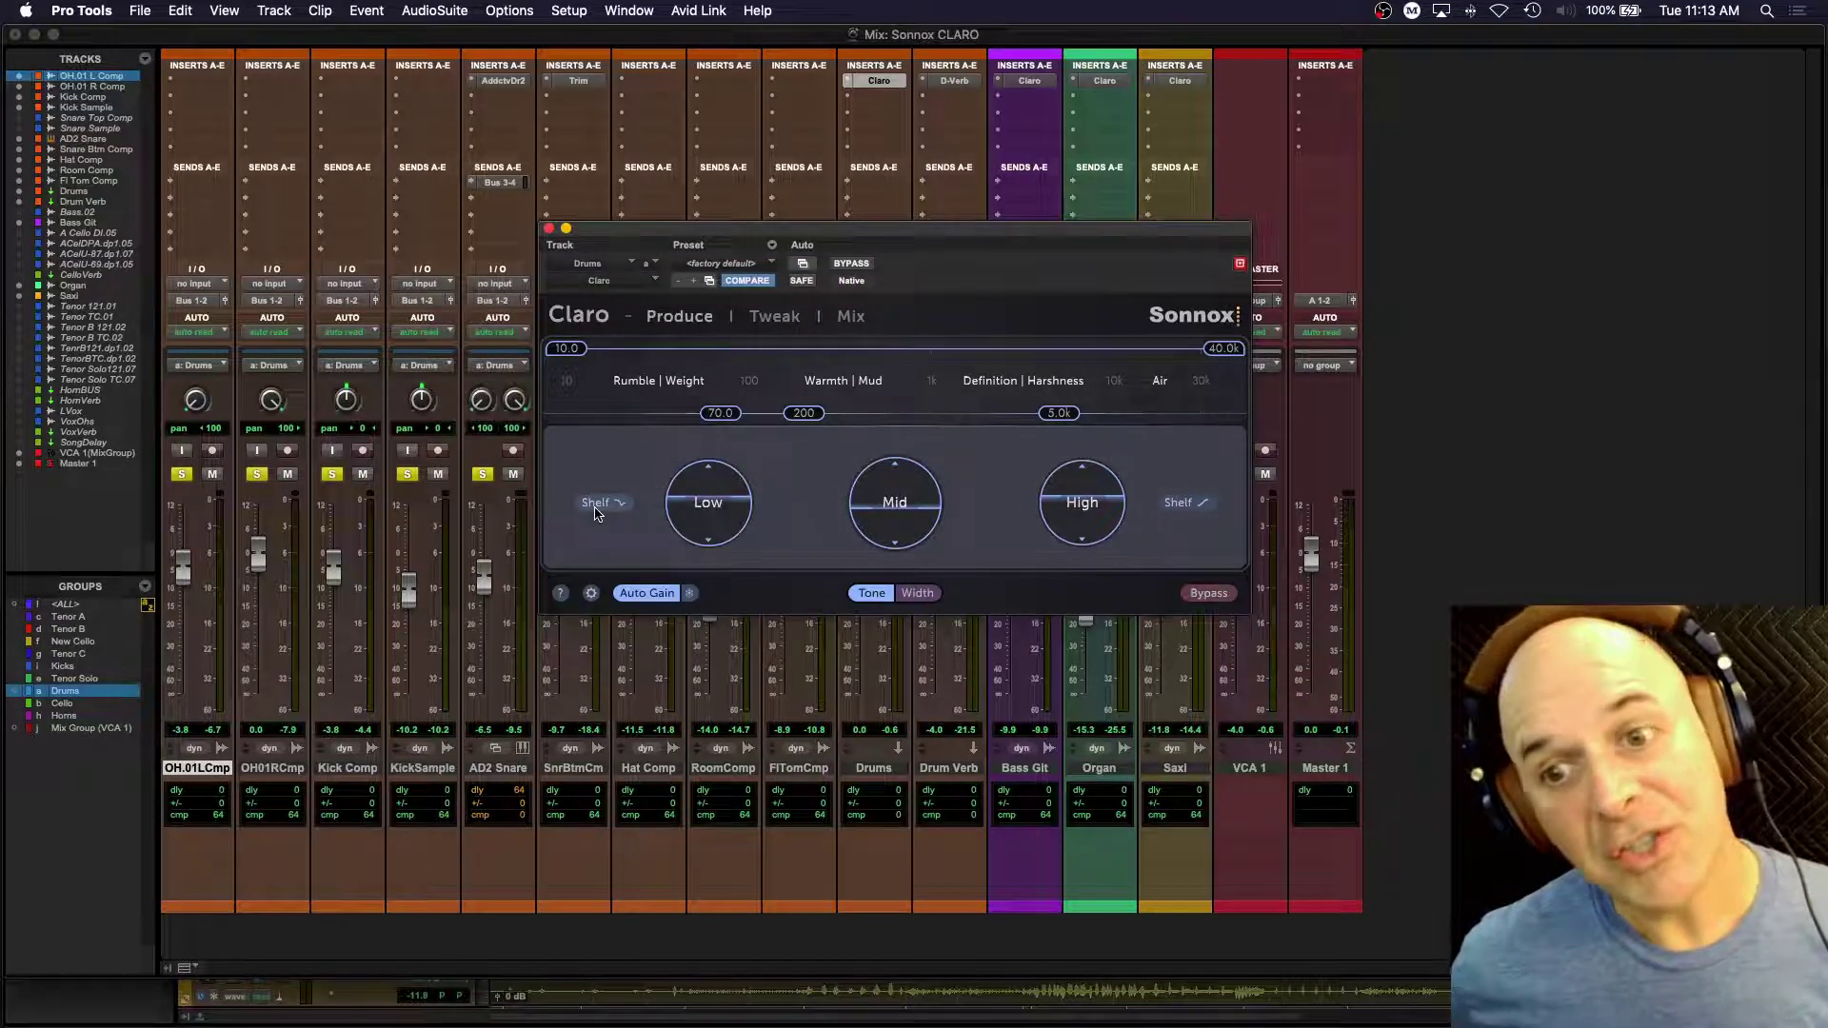
pyautogui.click(1183, 513)
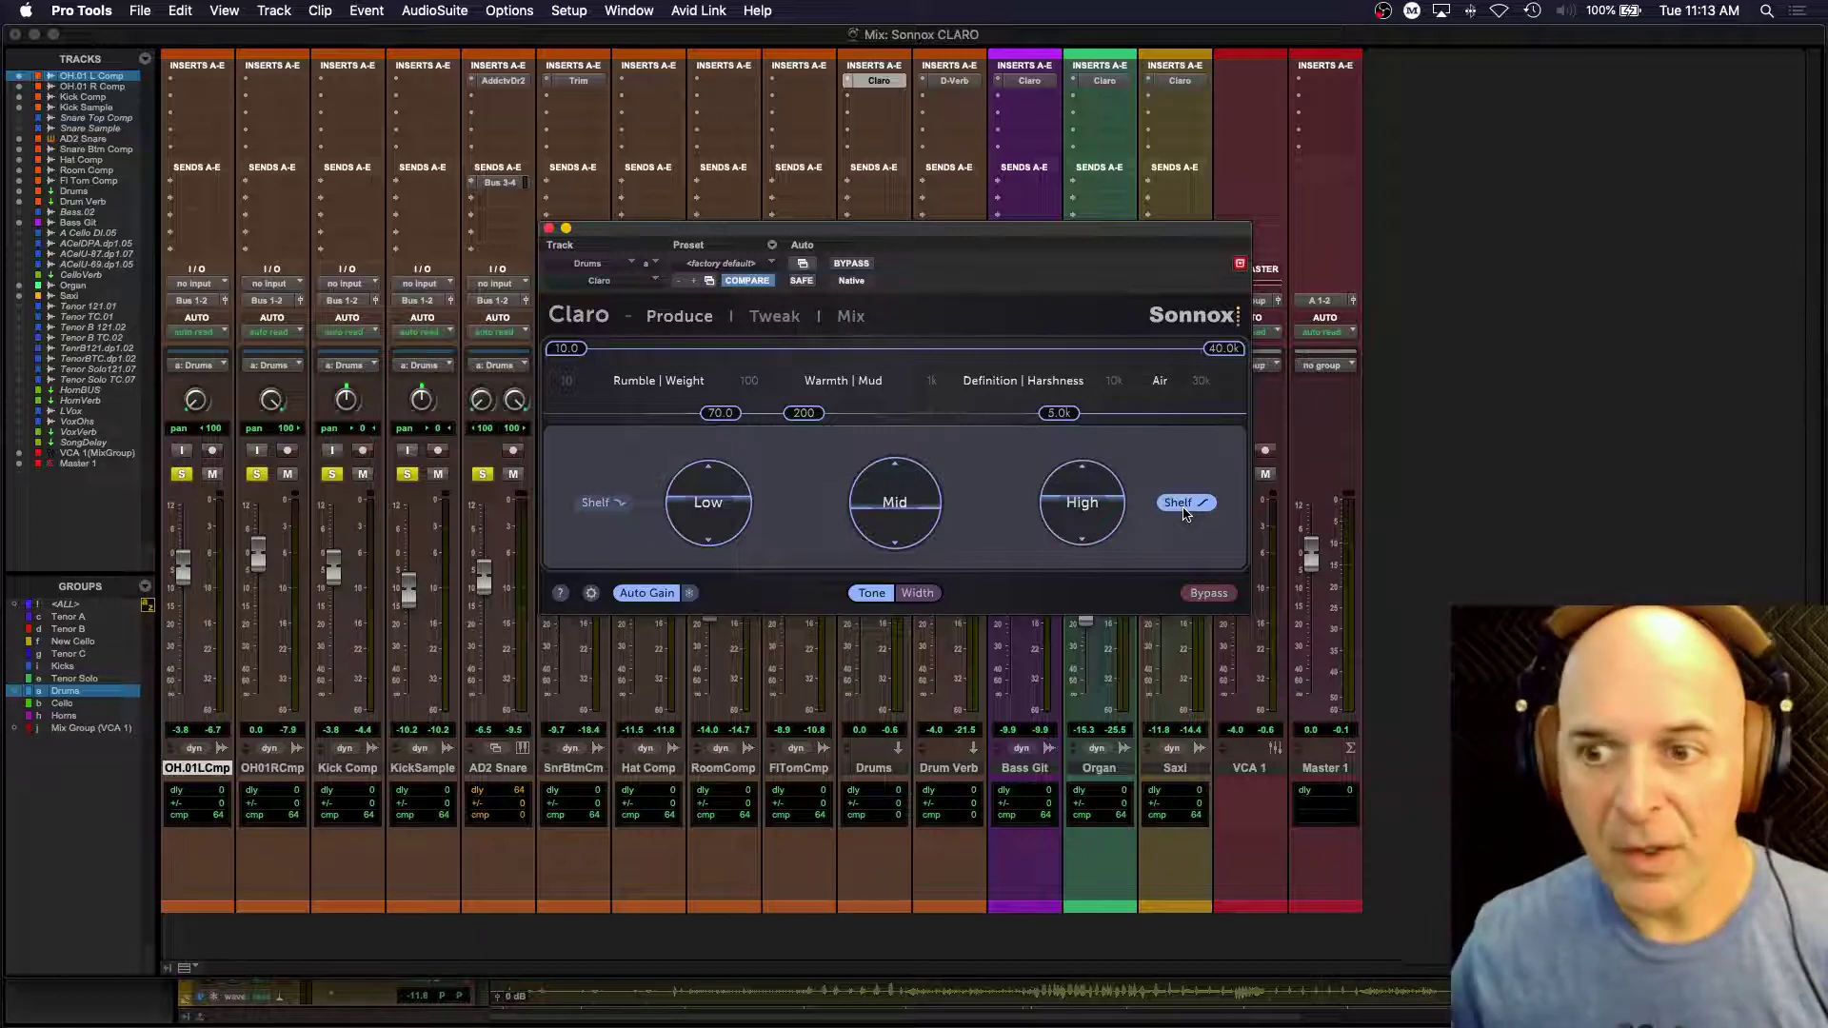
# Step: Switch the Low band to a shelf, toggling it to demonstrate the option and leaving it on
pyautogui.click(590, 502)
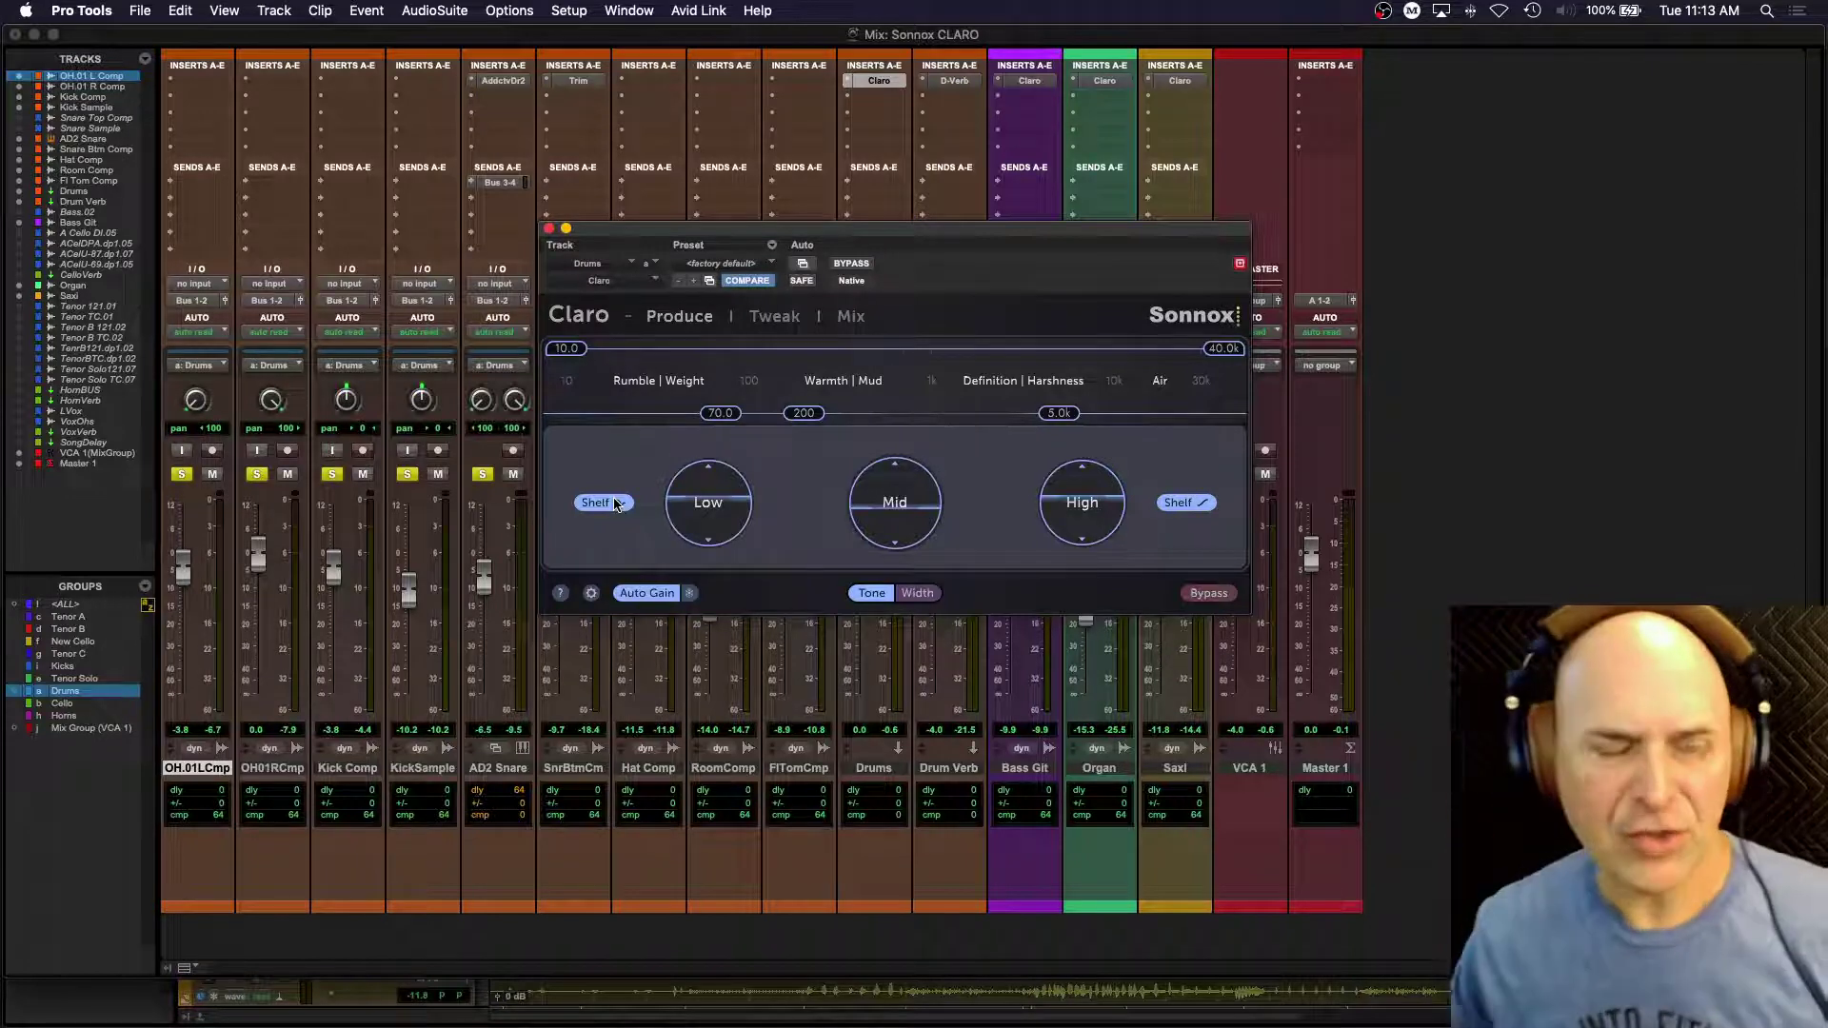
pyautogui.click(616, 512)
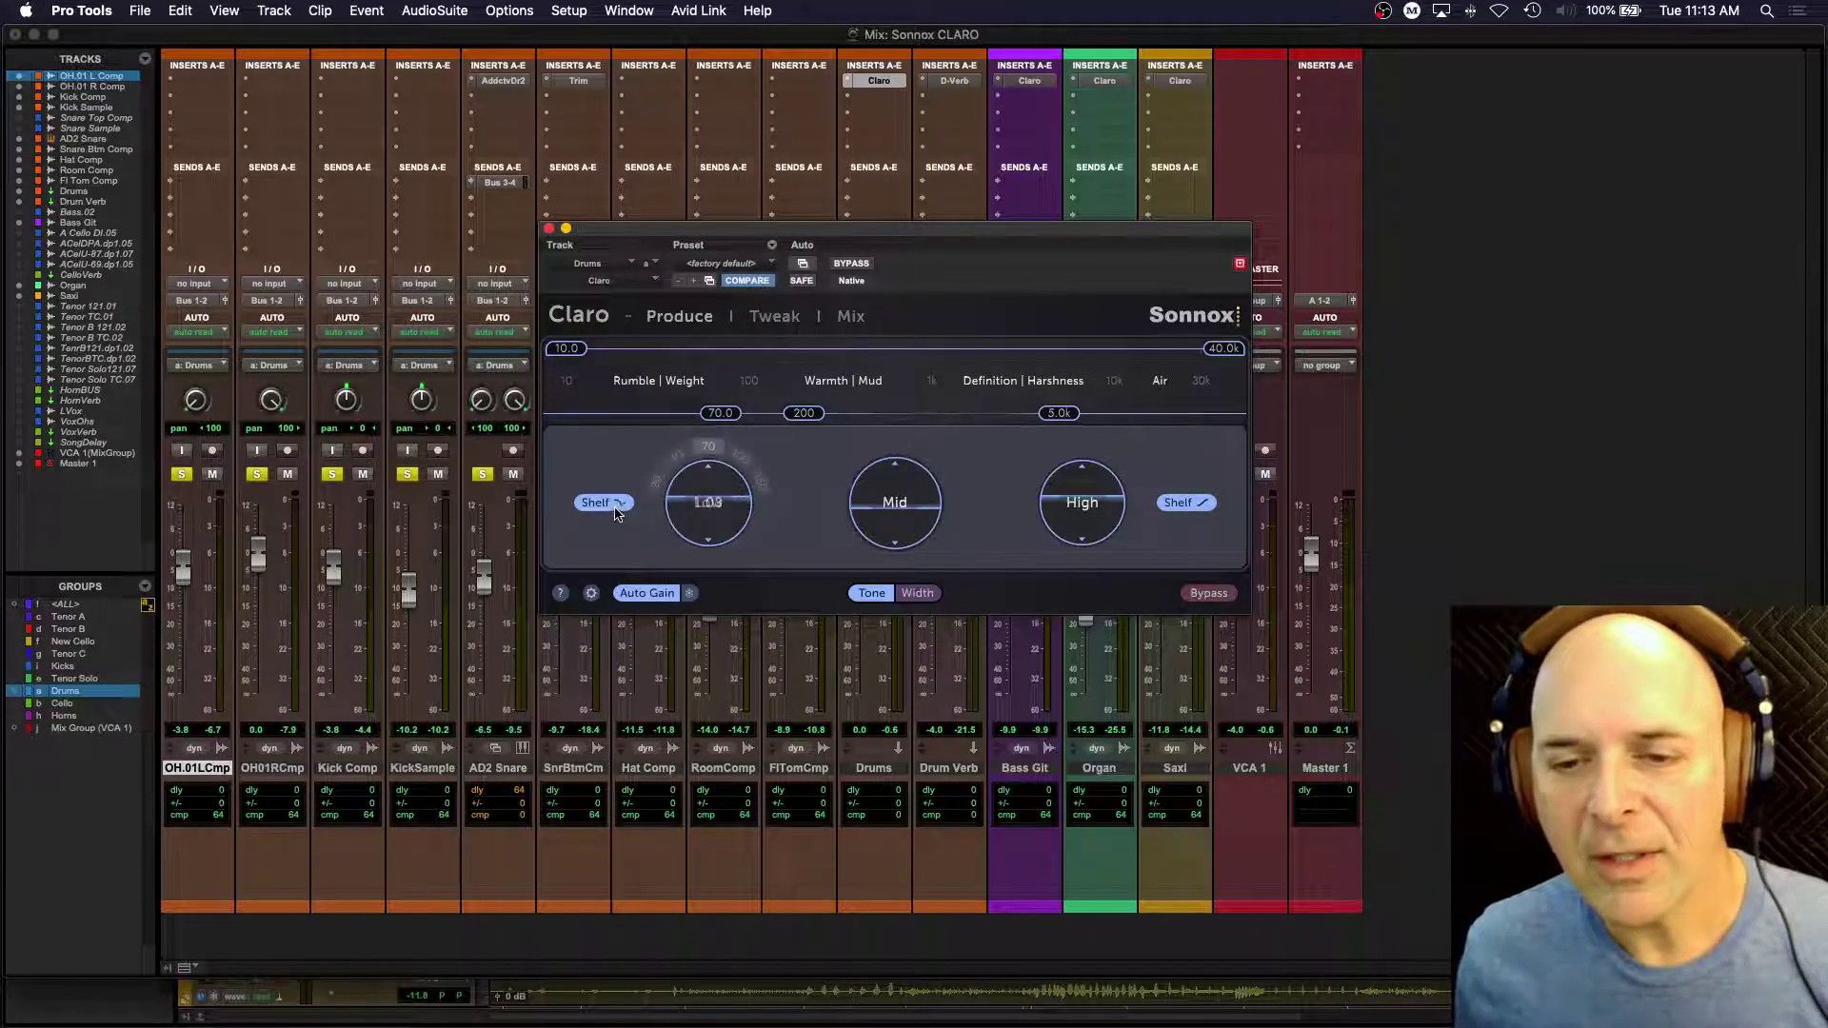
pyautogui.click(615, 513)
pyautogui.click(615, 512)
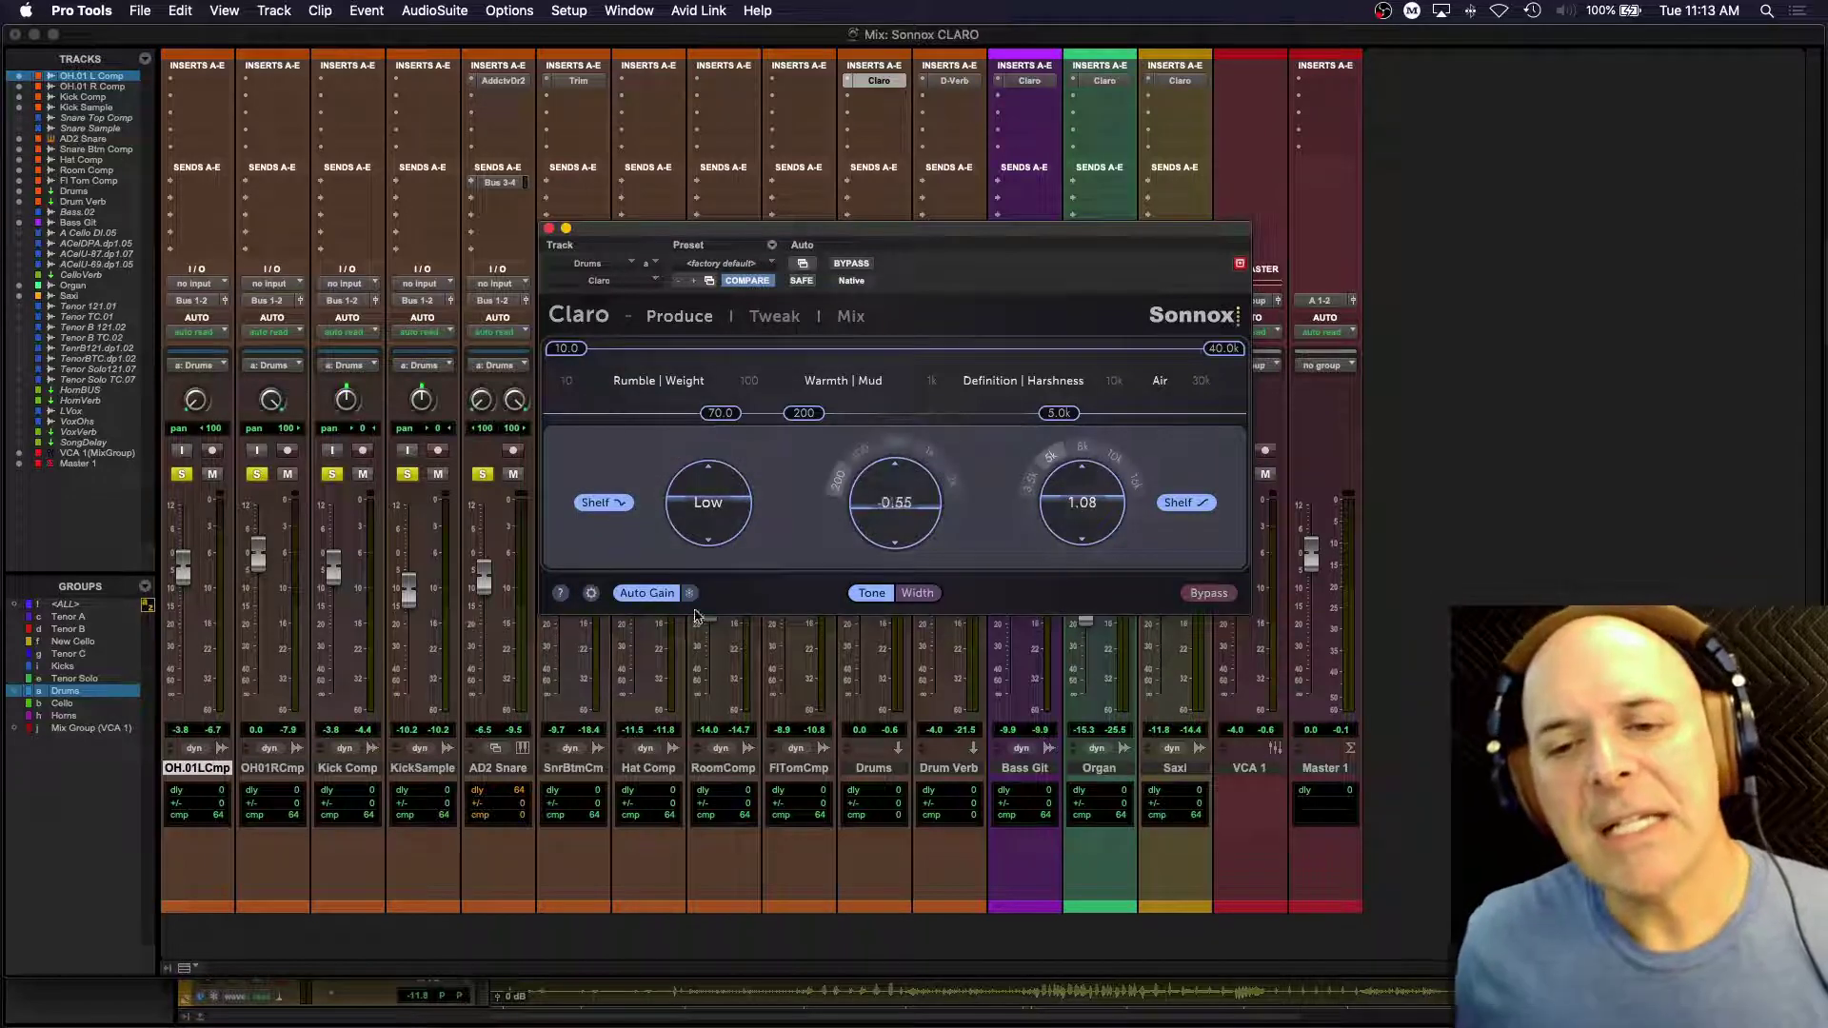
# Step: Toggle Auto Gain off and back on, and view the plug-in's help and version information before closing it
pyautogui.click(647, 597)
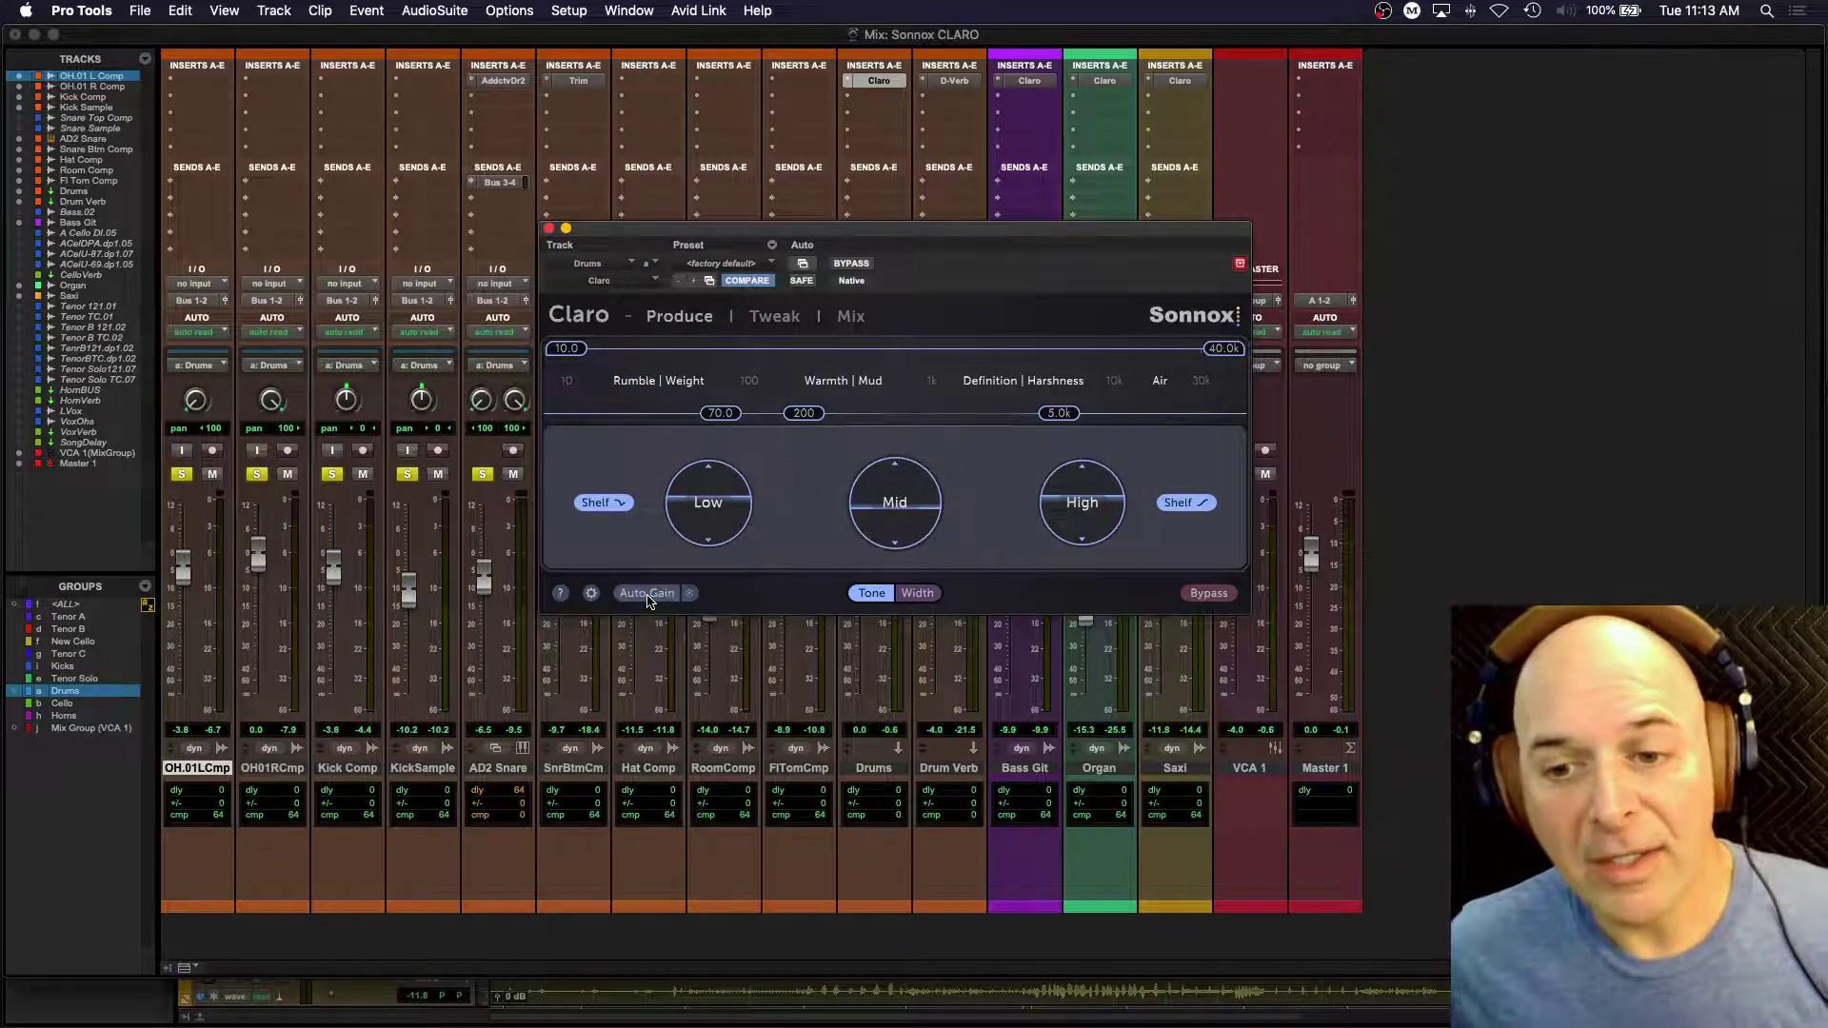
pyautogui.click(648, 597)
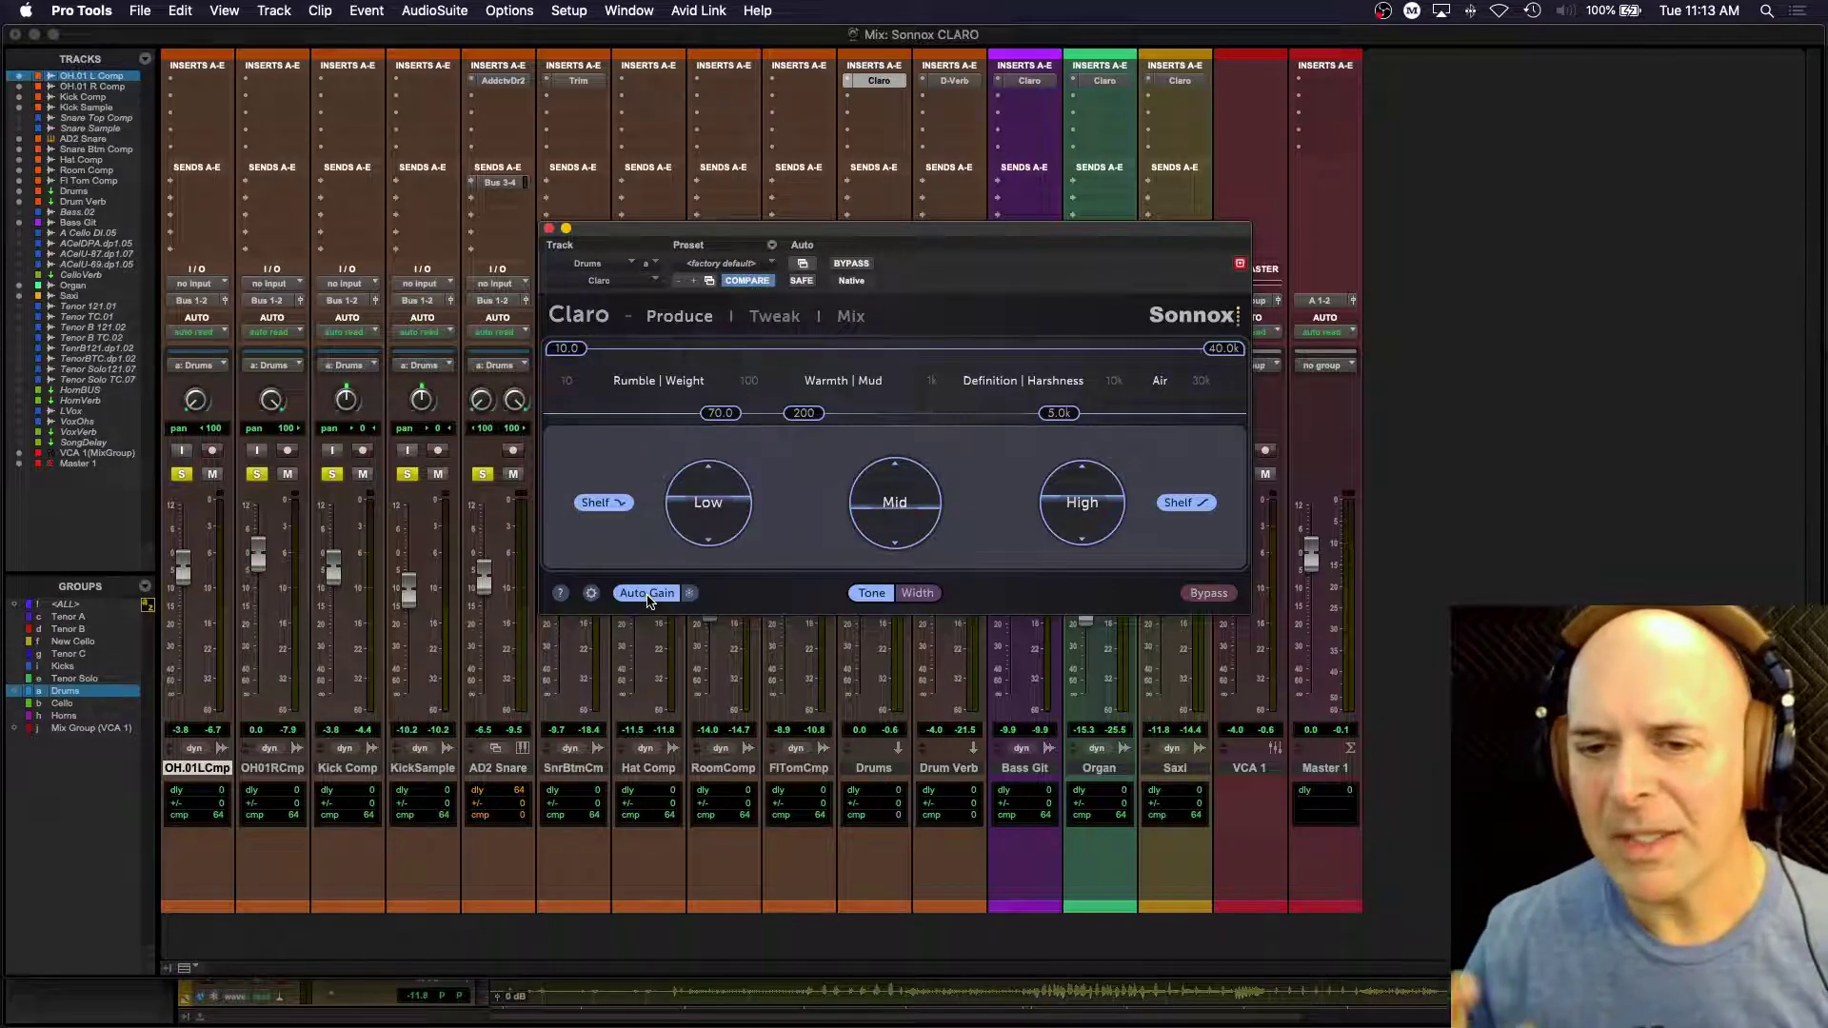
pyautogui.click(561, 595)
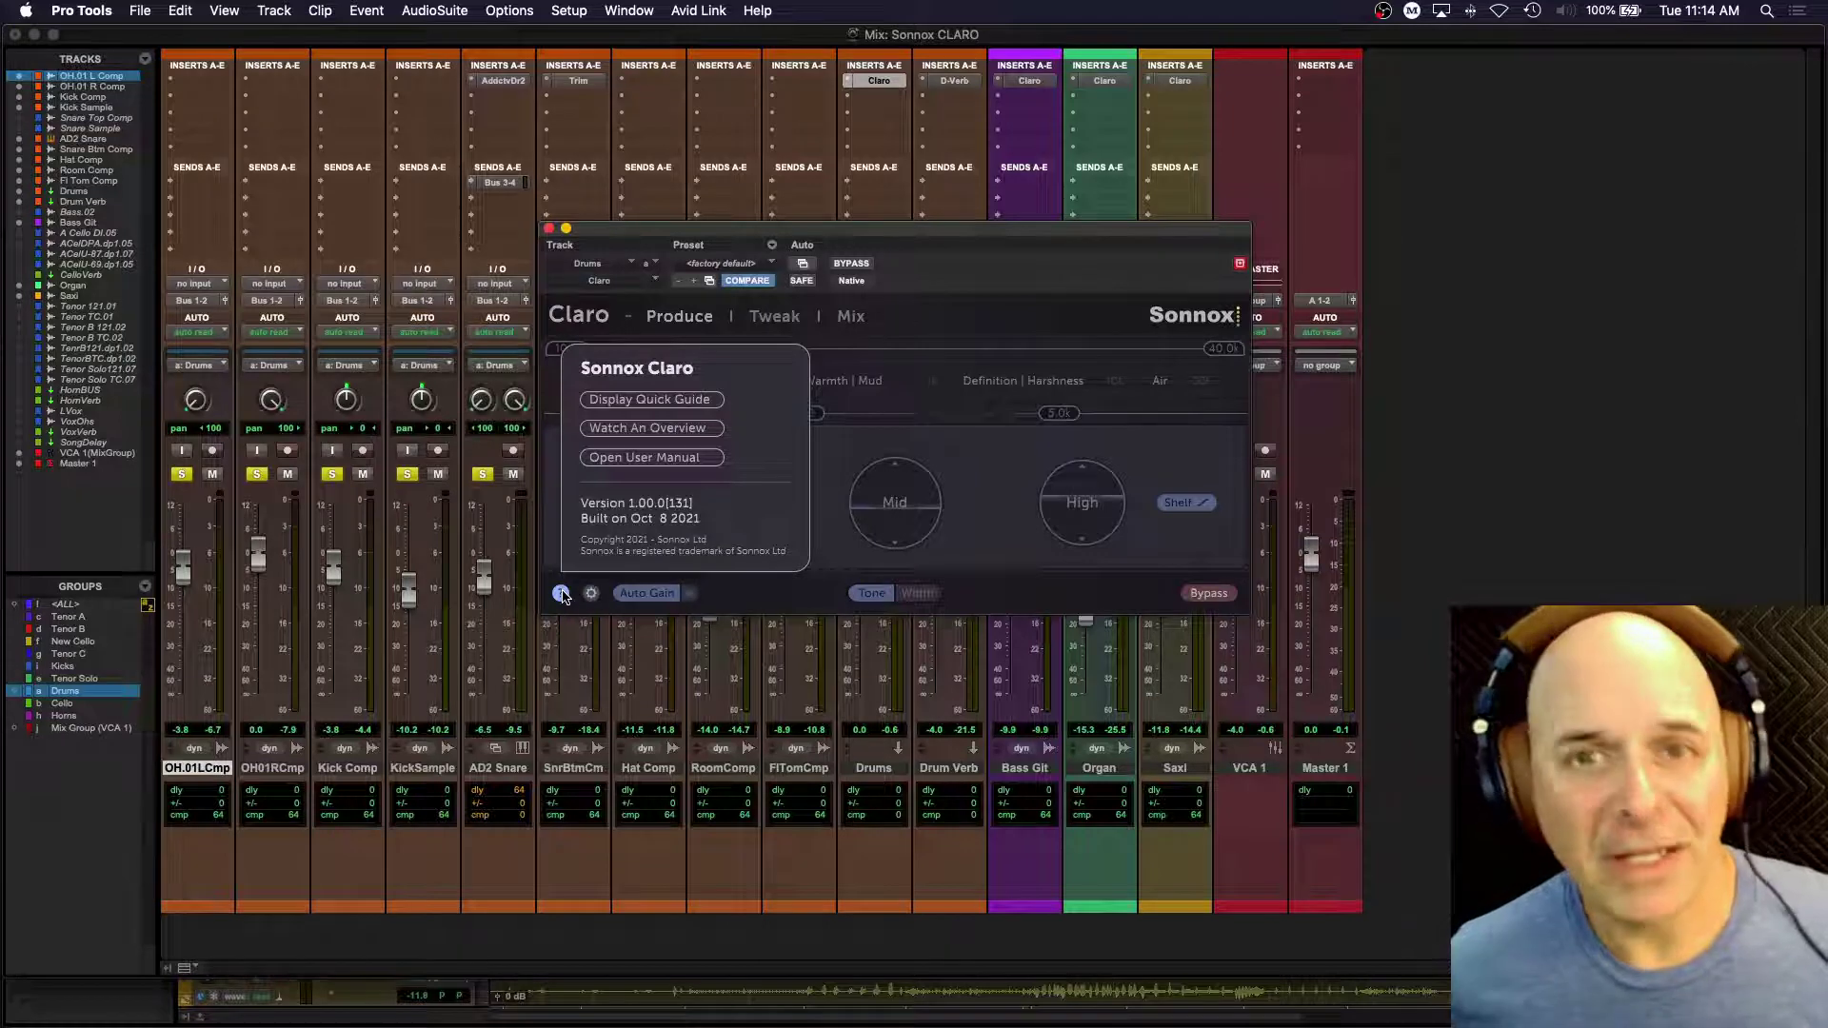
pyautogui.click(562, 594)
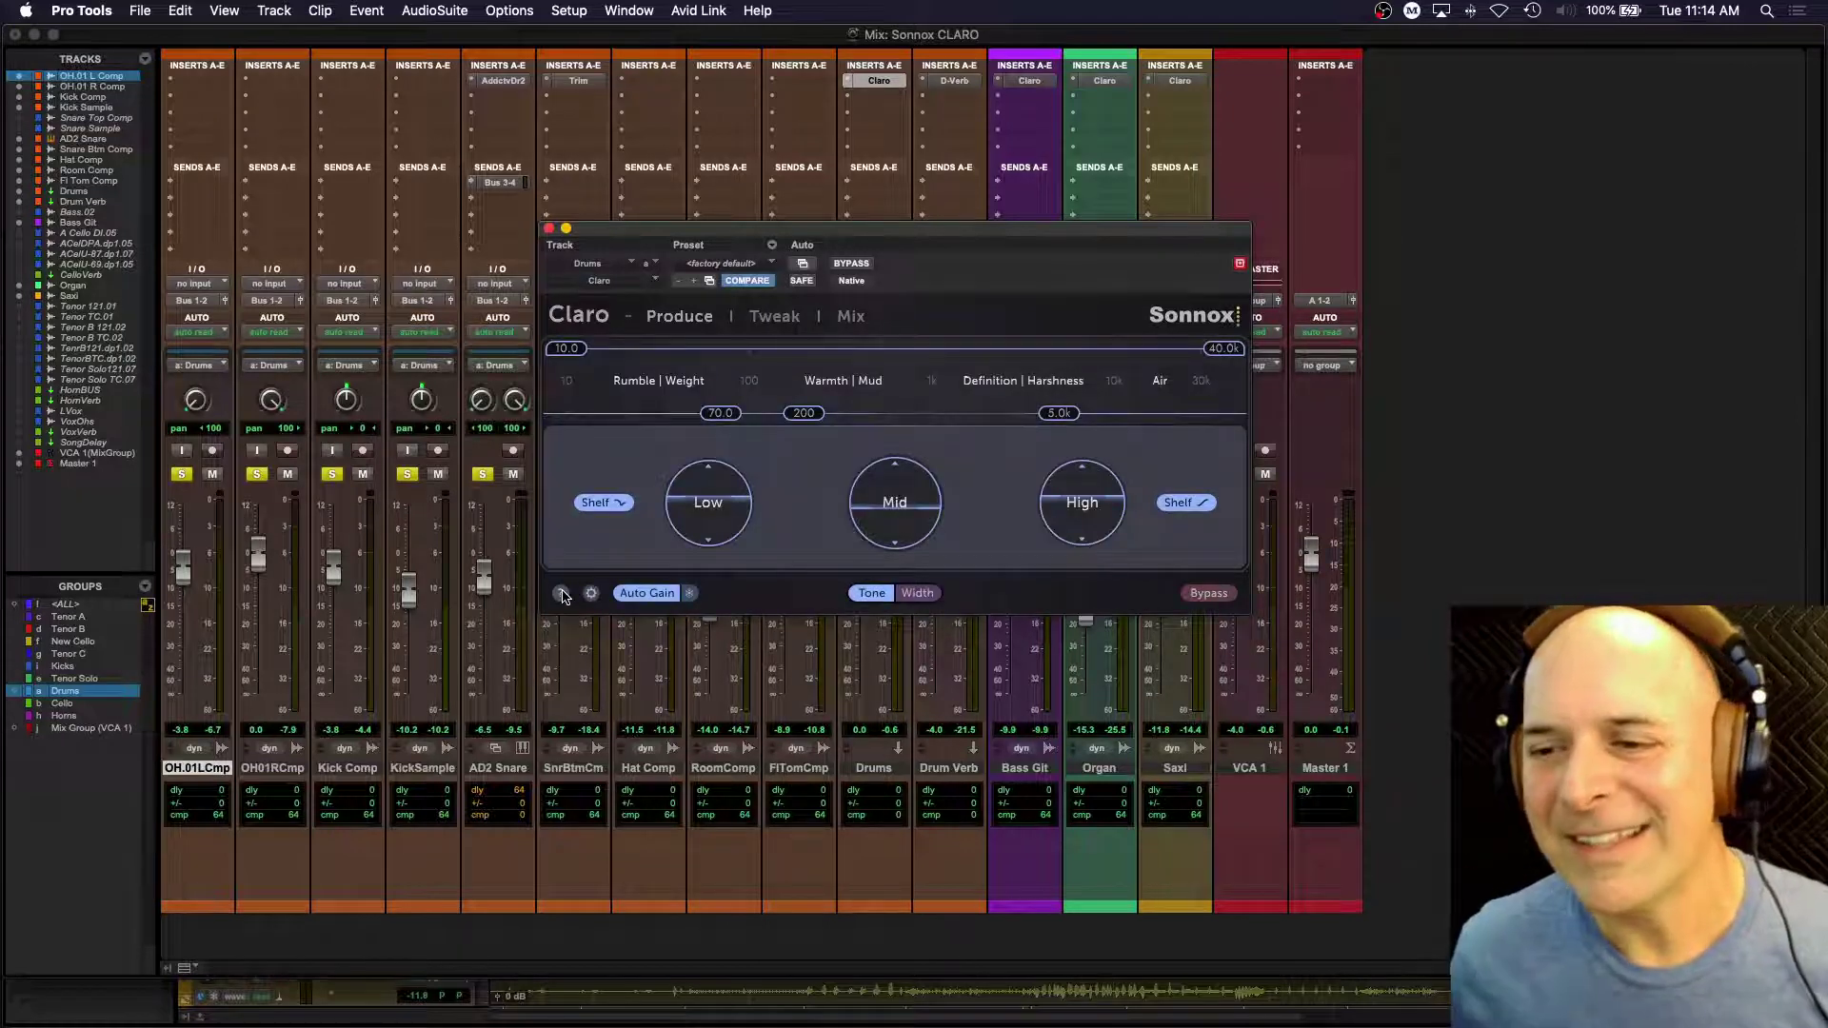
# Step: Compare Tone with Width mode, and in Width make the High band a 3 kHz shelf with a gain of 2.51 during playback
pyautogui.click(926, 596)
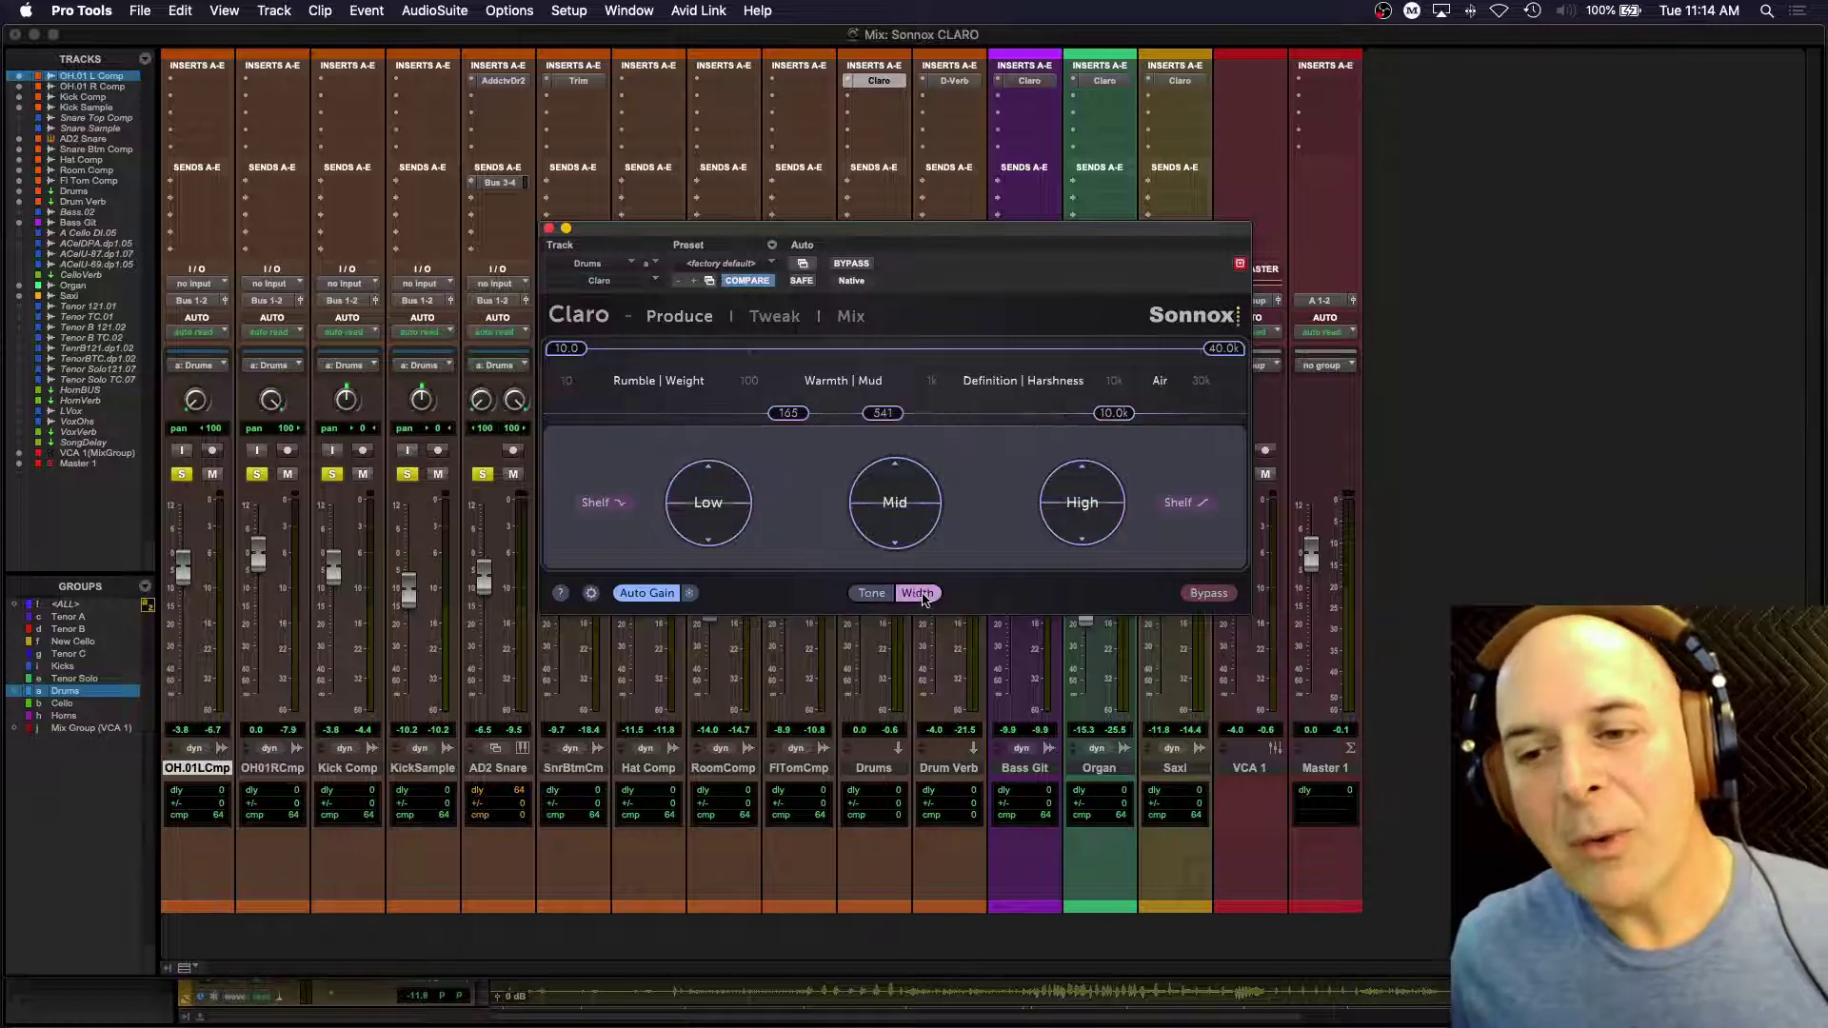
pyautogui.click(871, 595)
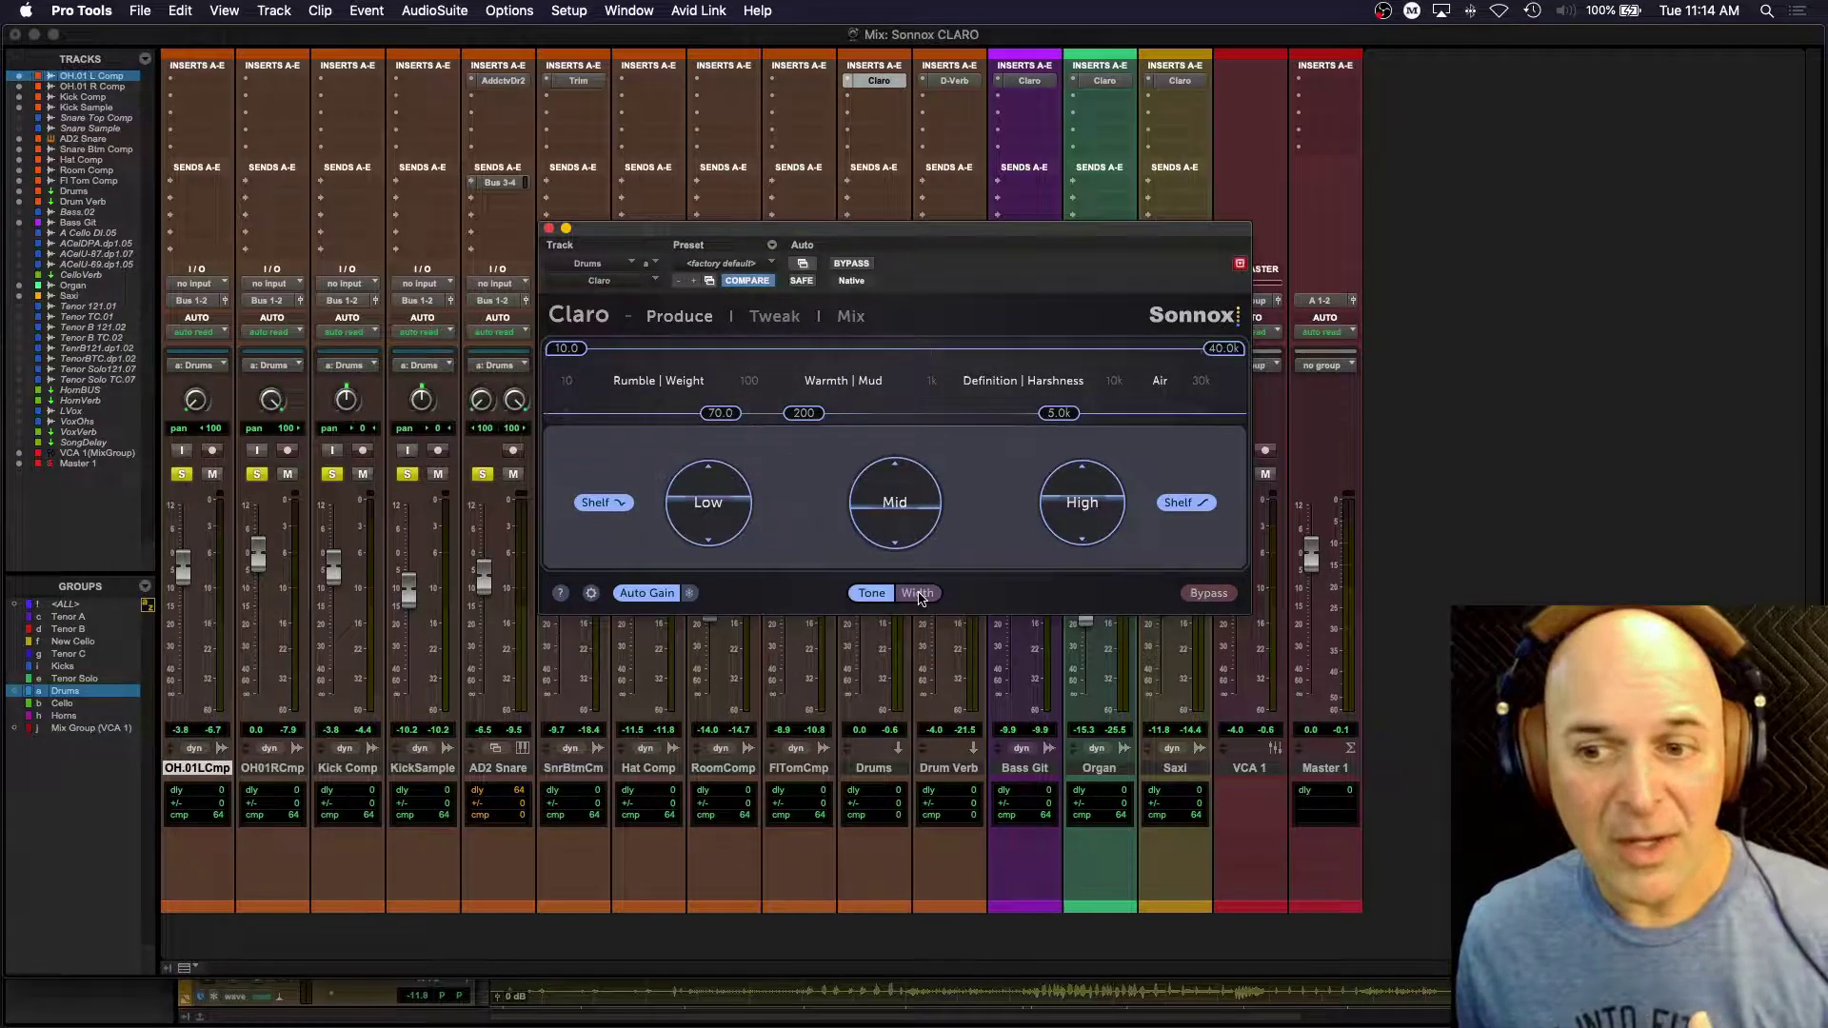
pyautogui.click(919, 595)
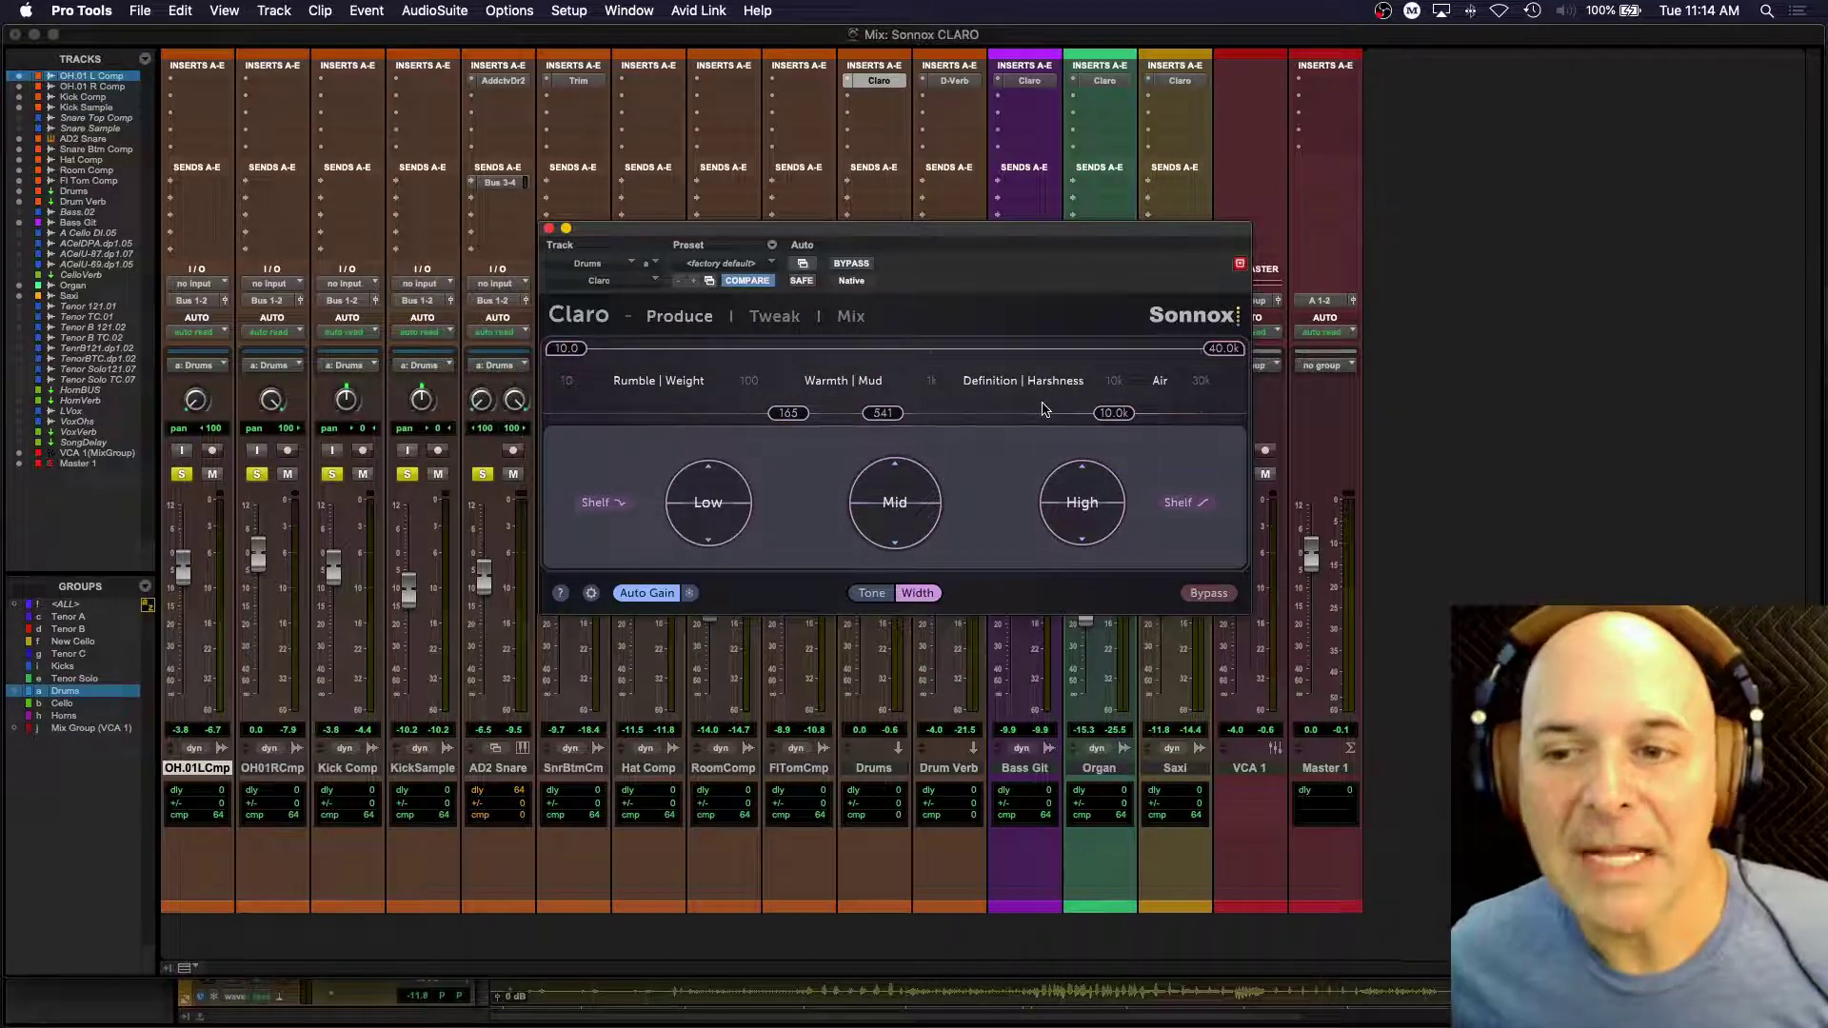
pyautogui.press('space')
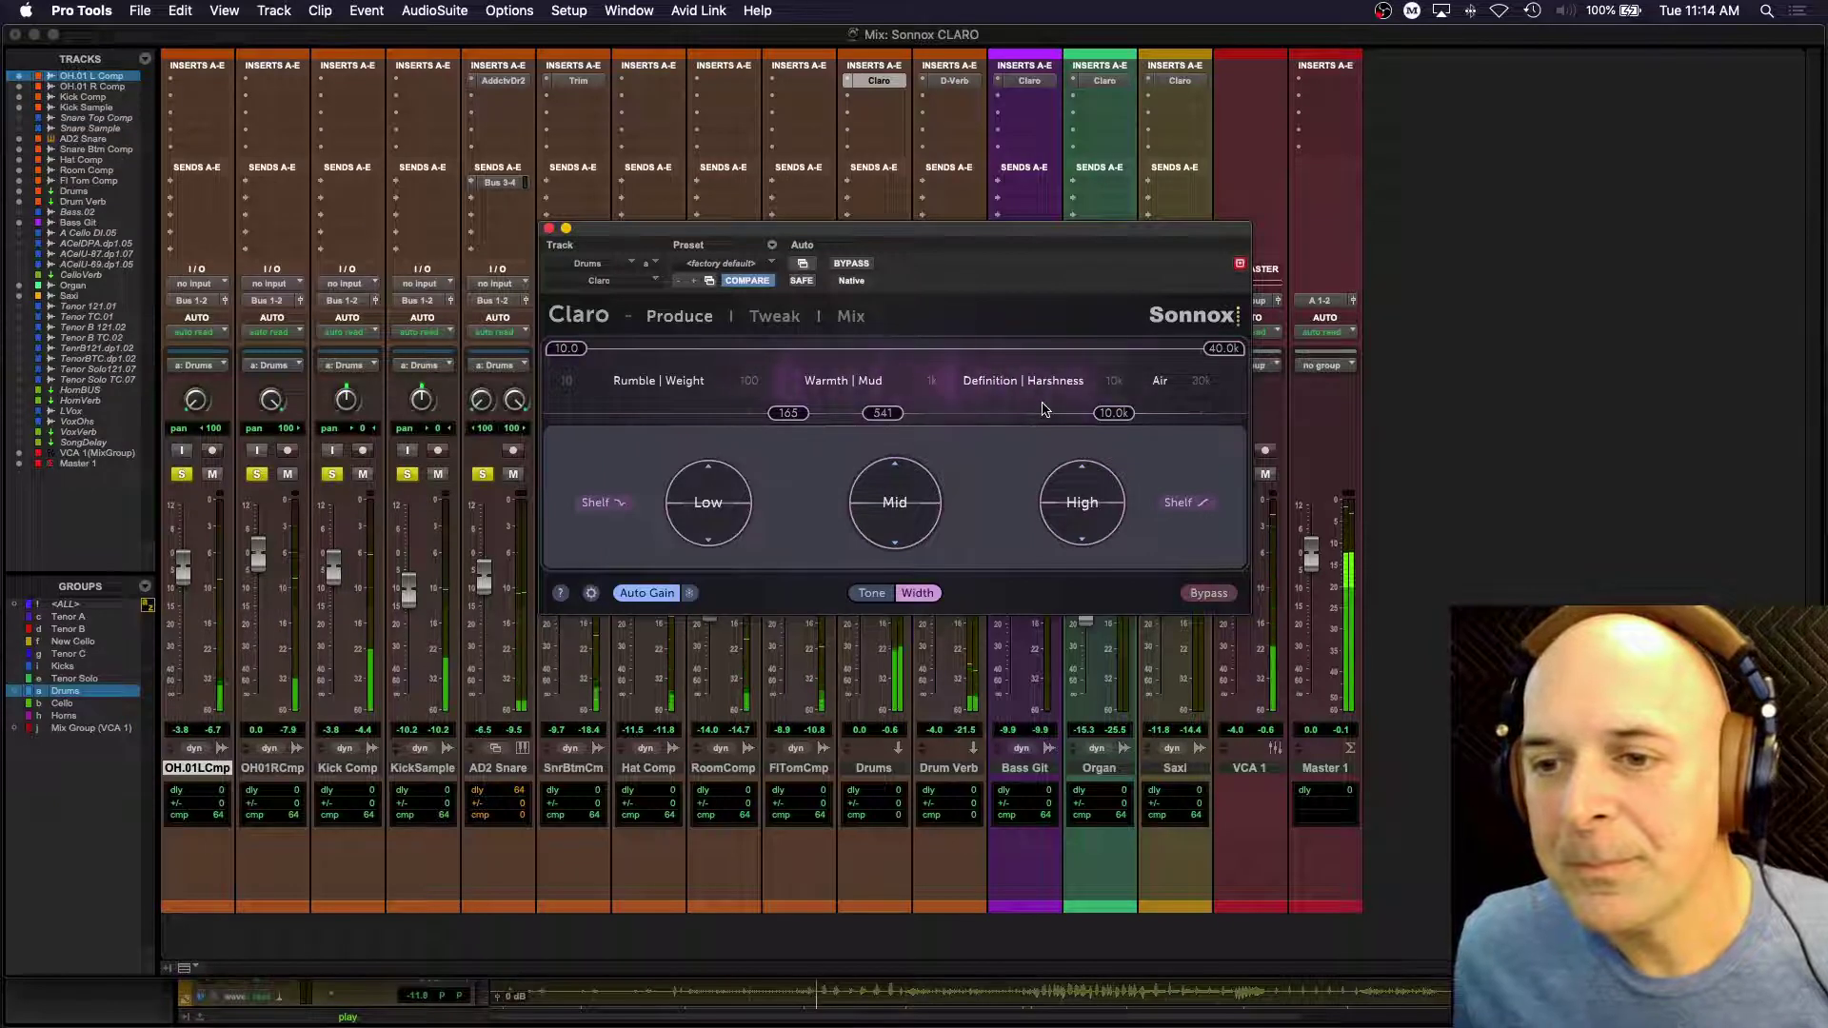
pyautogui.moveTo(1100, 435)
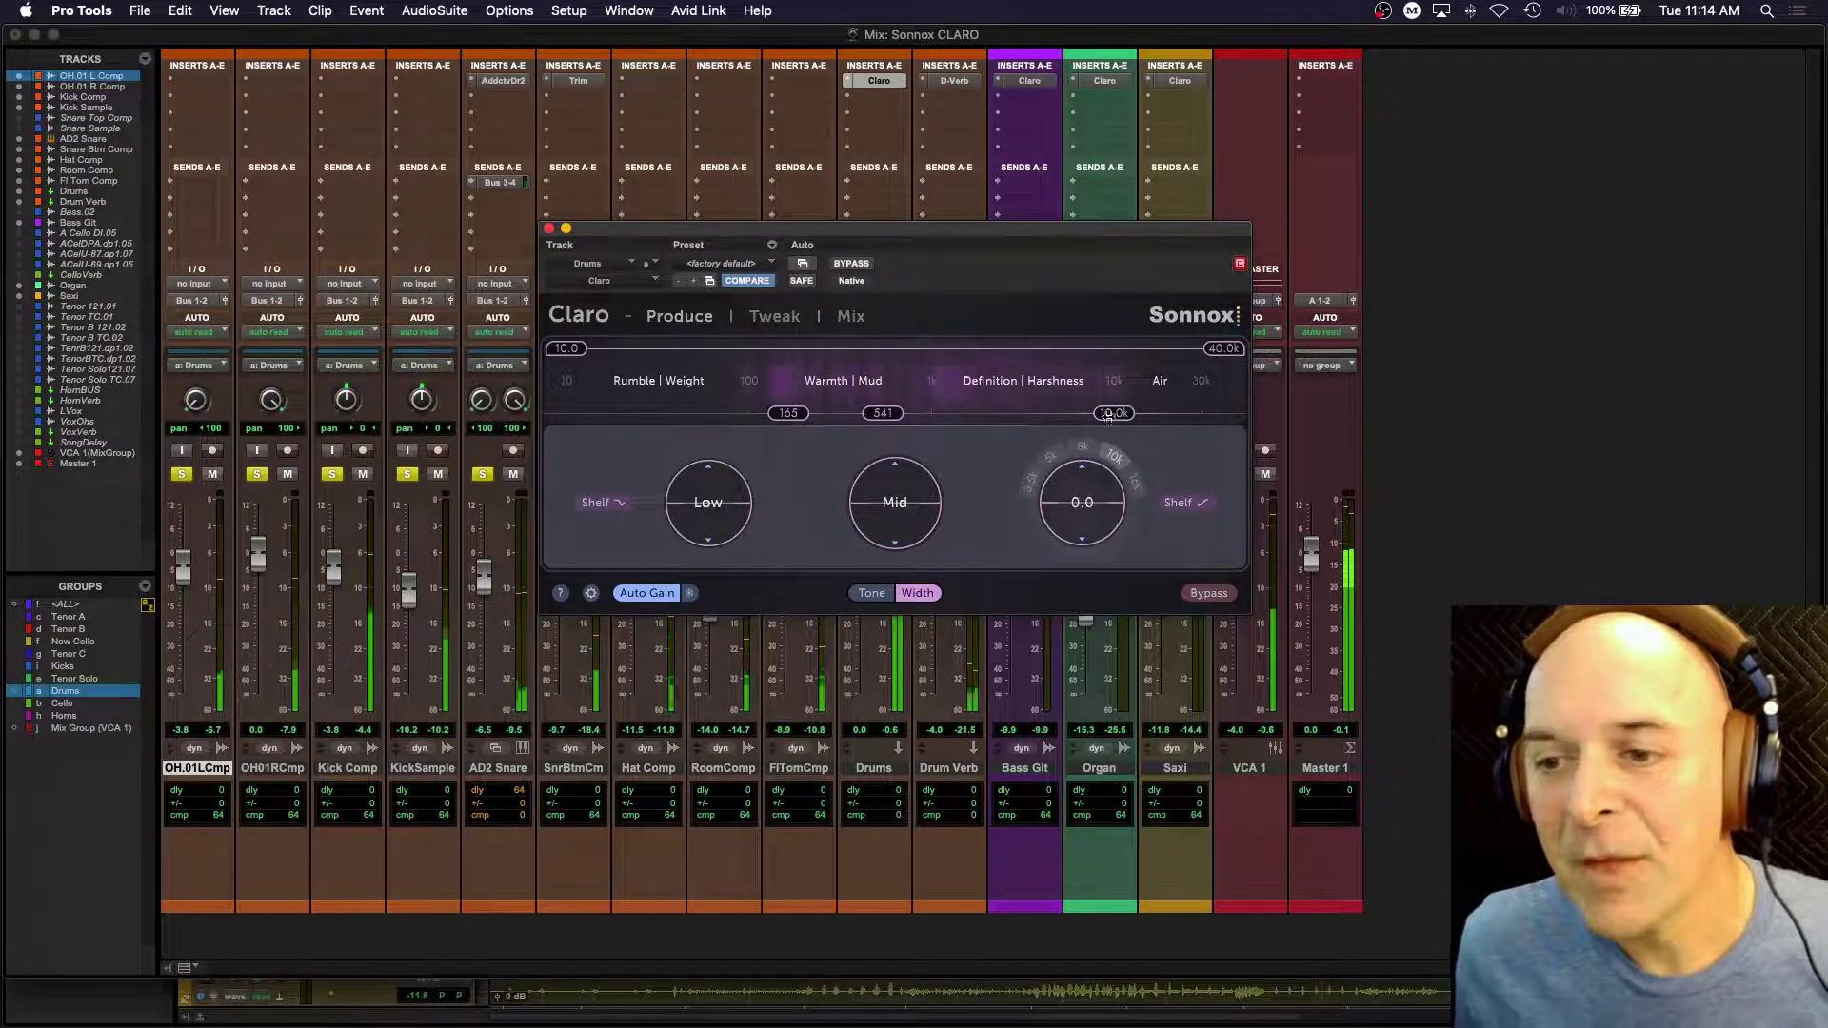
pyautogui.moveTo(1114, 412)
pyautogui.mouseDown()
pyautogui.moveTo(990, 412)
pyautogui.moveTo(1018, 412)
pyautogui.mouseUp()
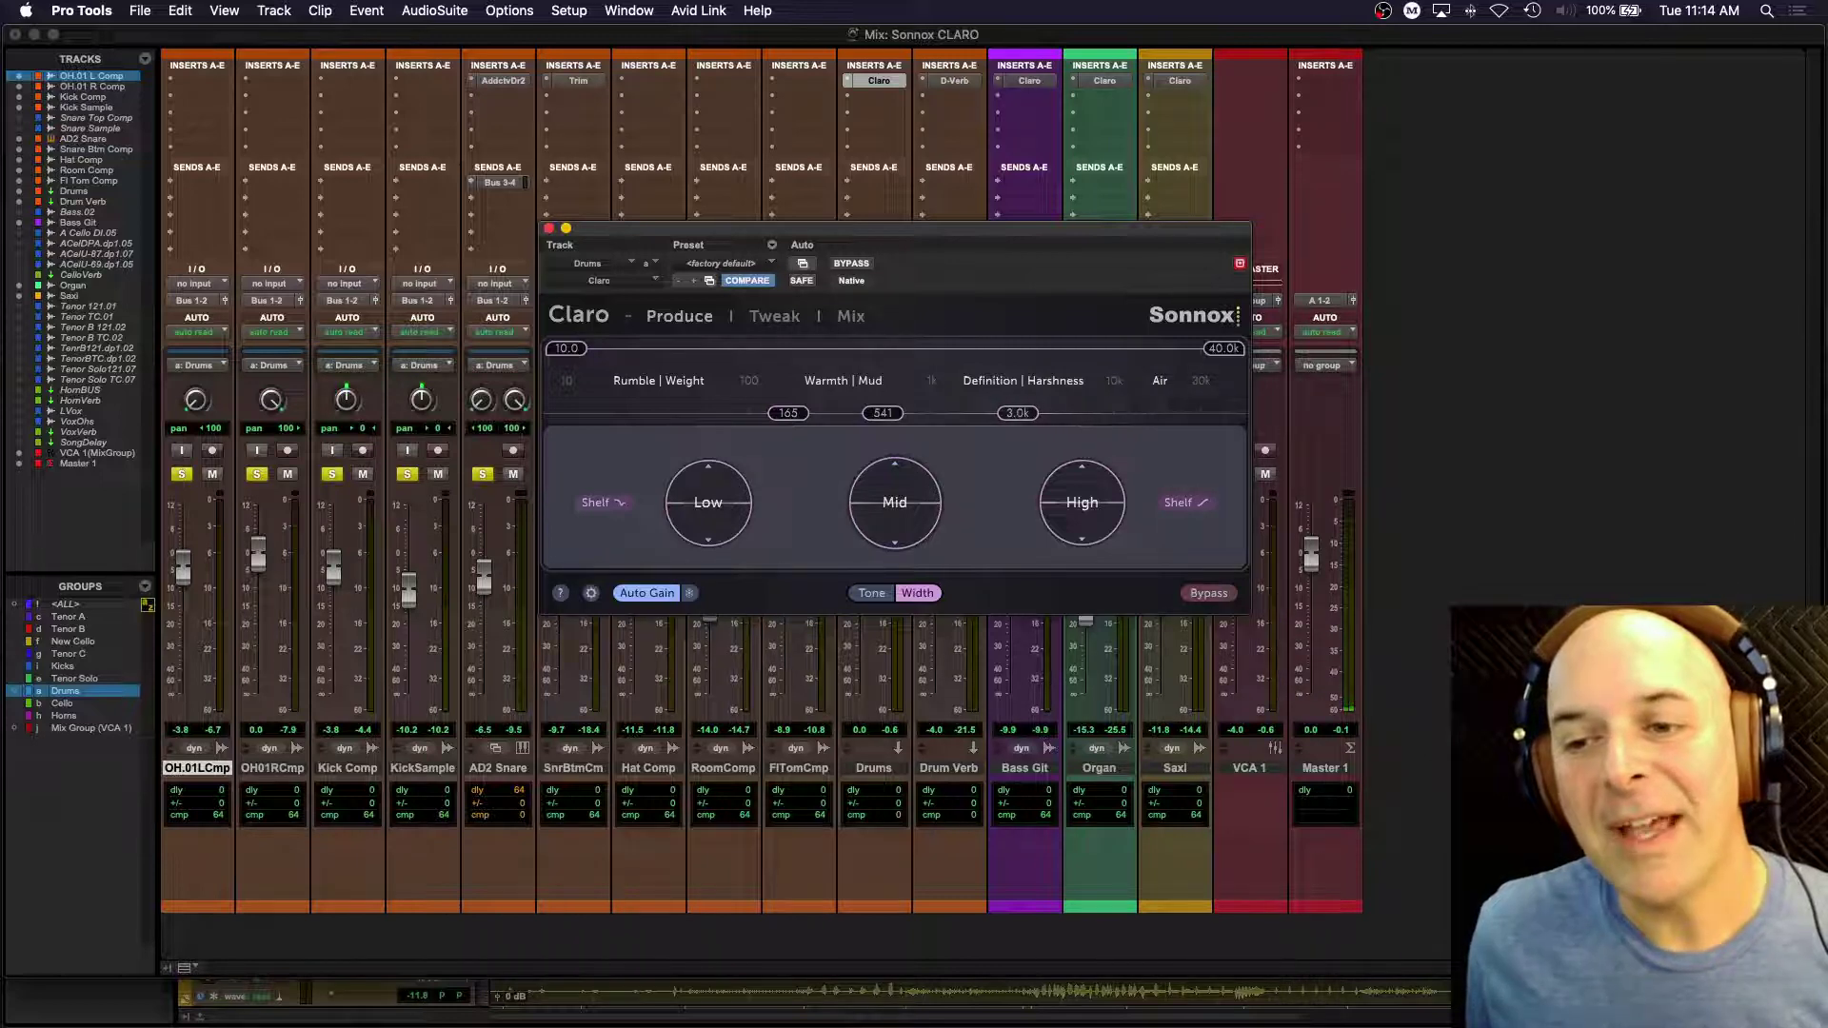
pyautogui.moveTo(1082, 502)
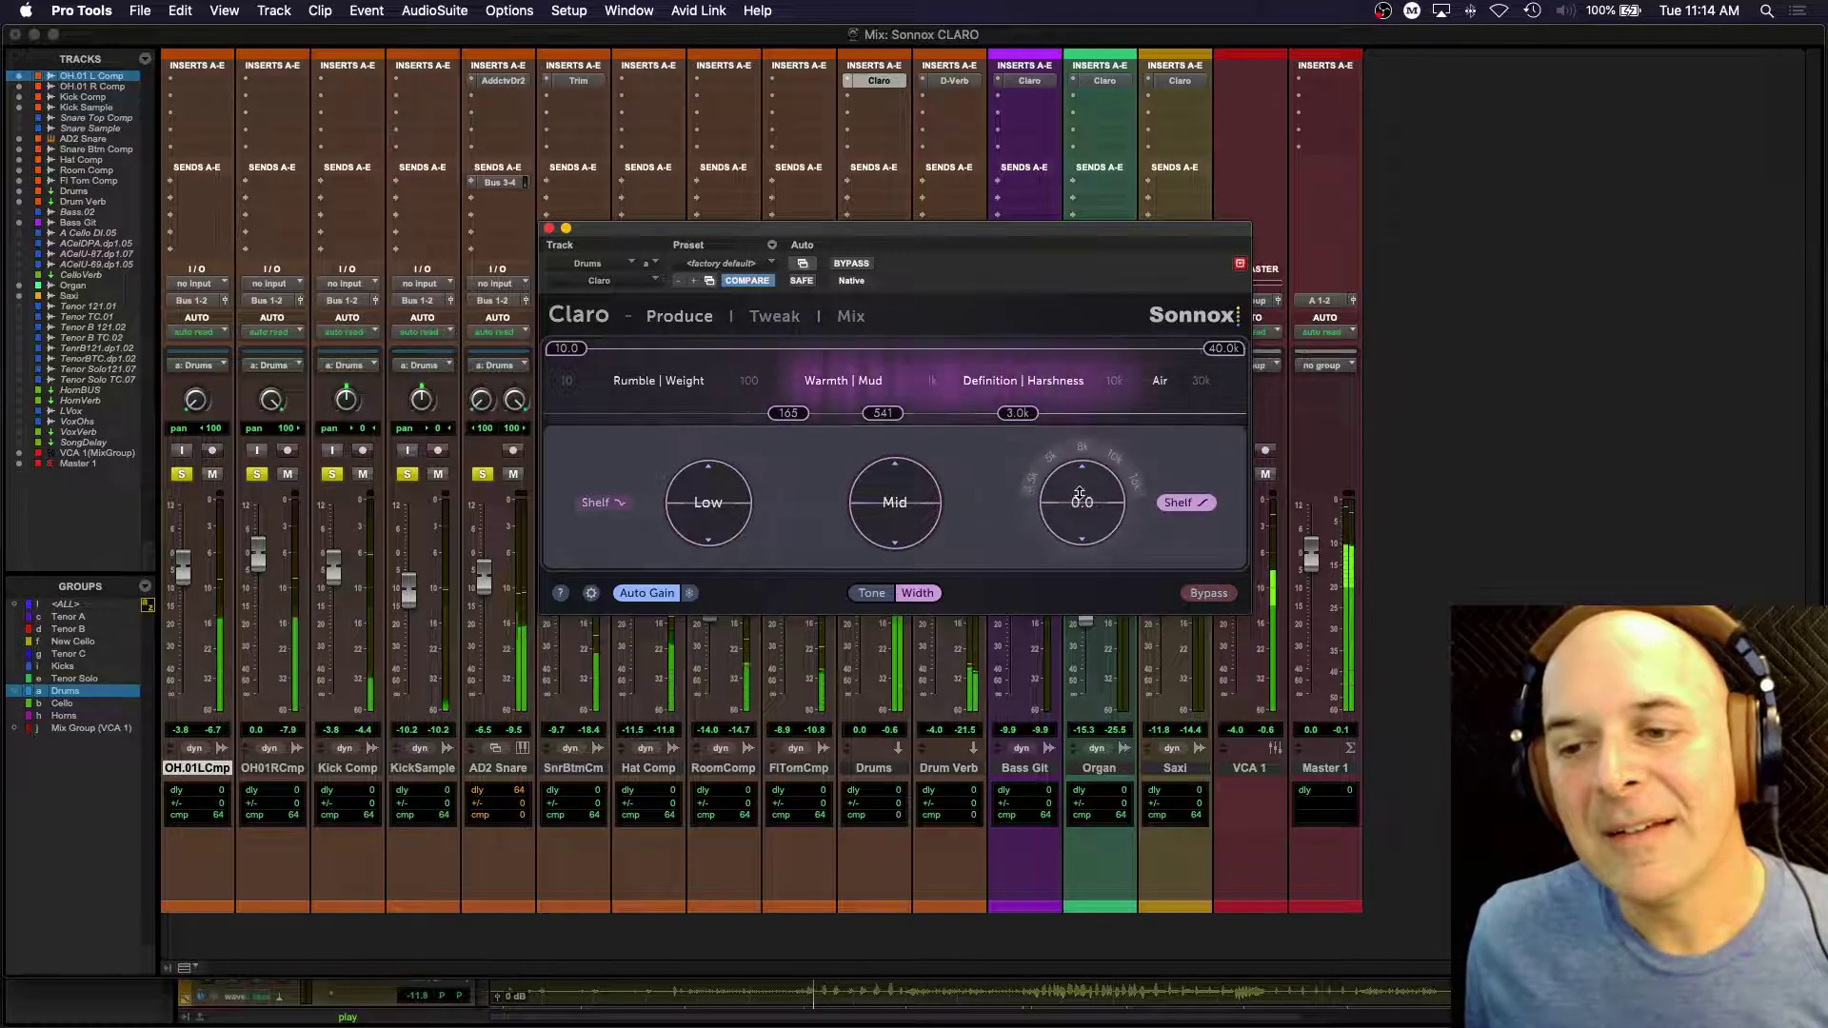
pyautogui.moveTo(1082, 501); pyautogui.dragTo(1079, 494)
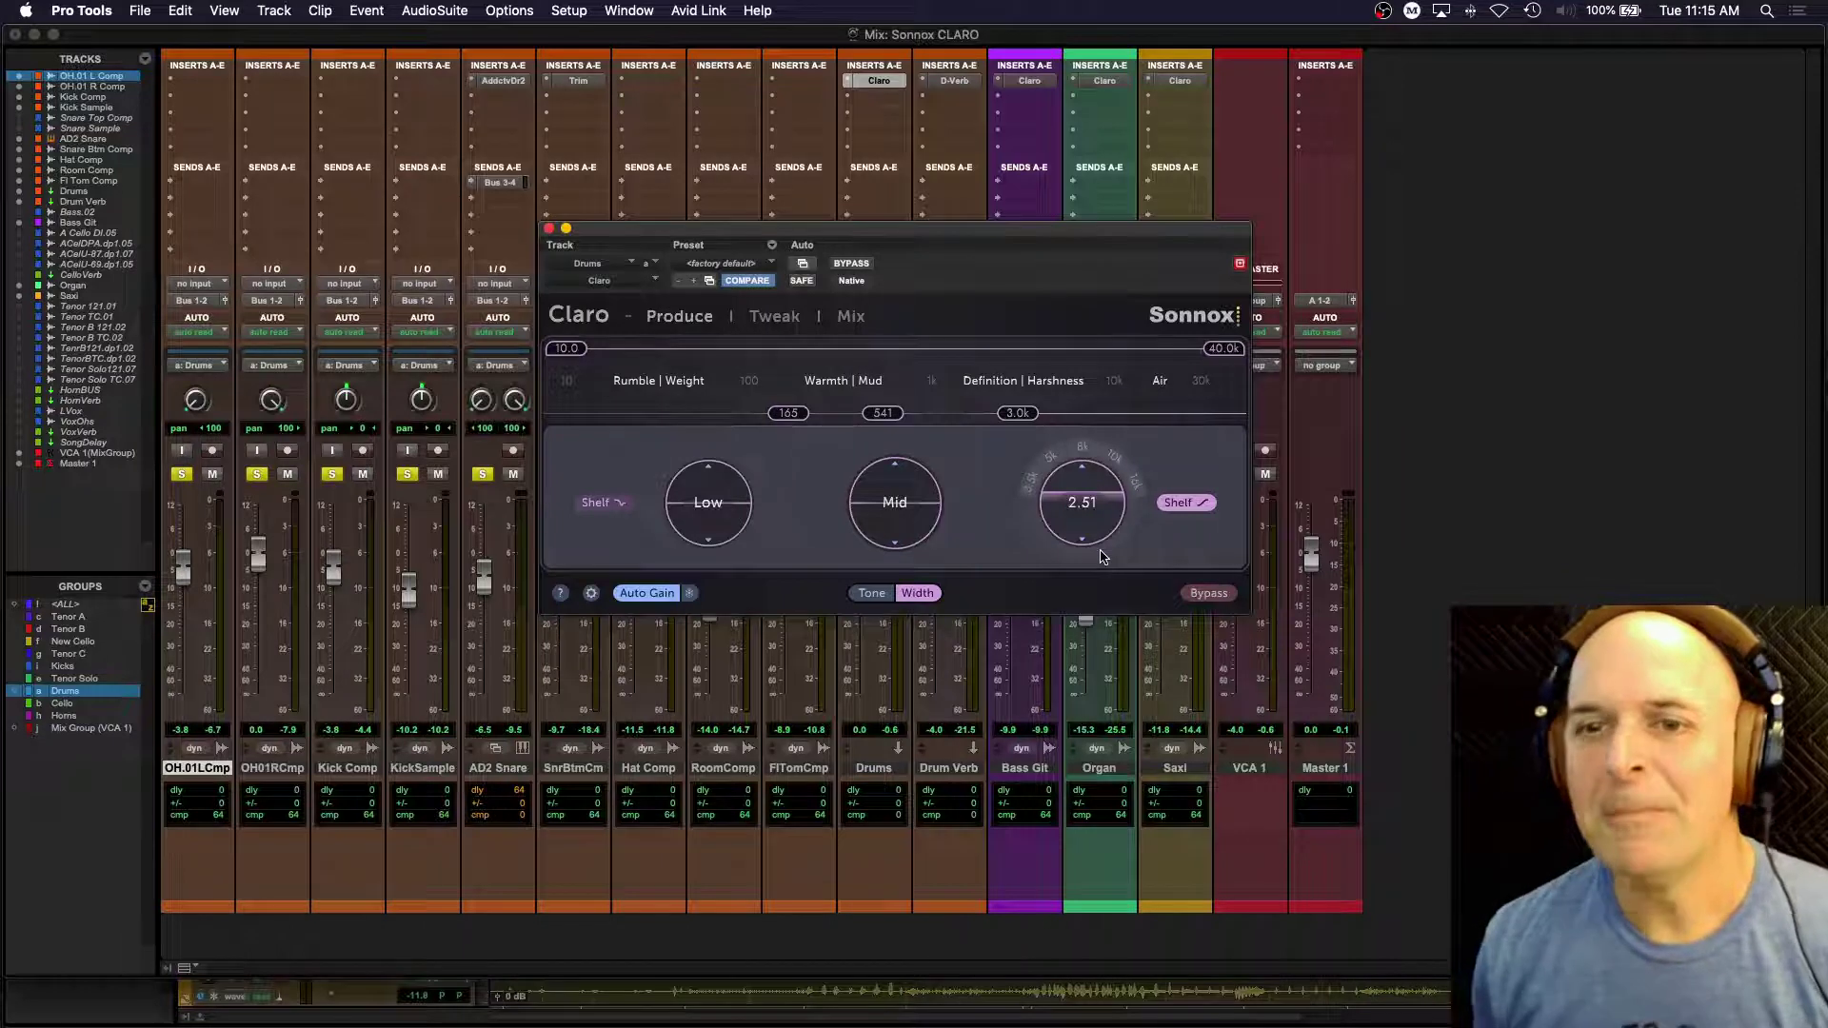
# Step: Show Claro's Tweak page, reposition its window for a full view, and play the drums to observe the spectrum
pyautogui.click(774, 317)
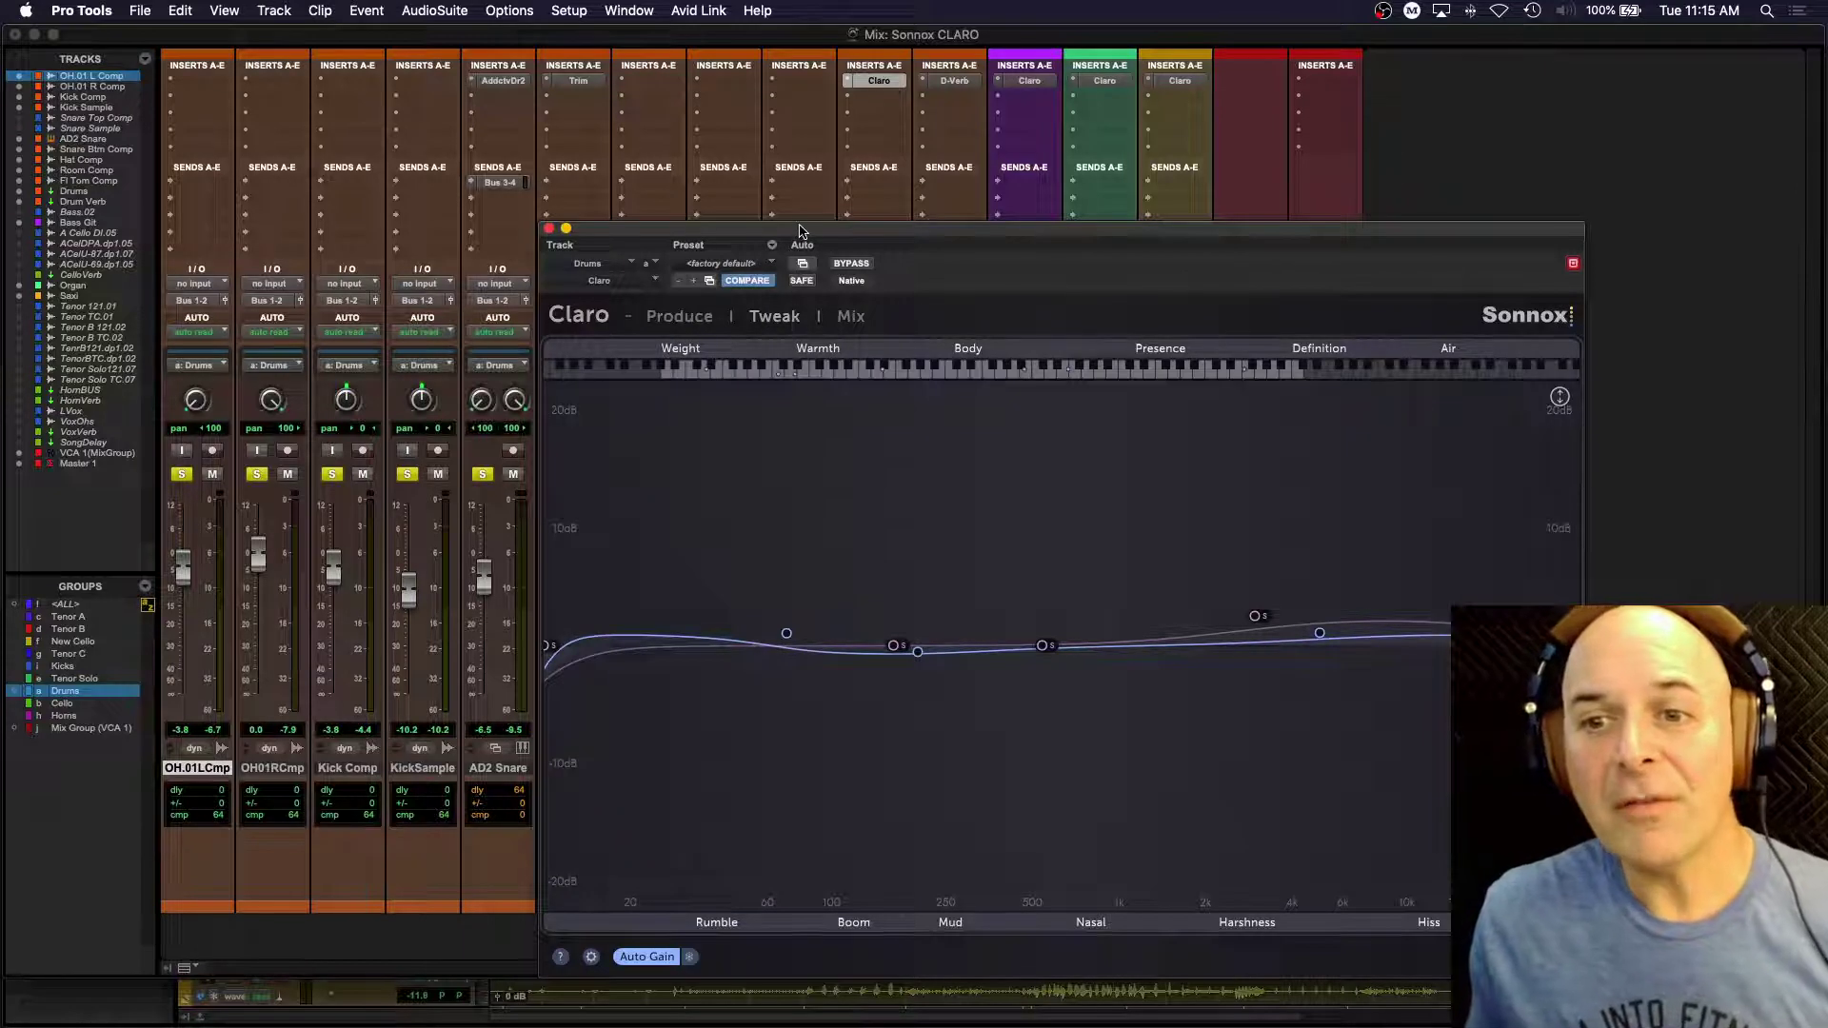
pyautogui.moveTo(800, 232); pyautogui.dragTo(610, 103)
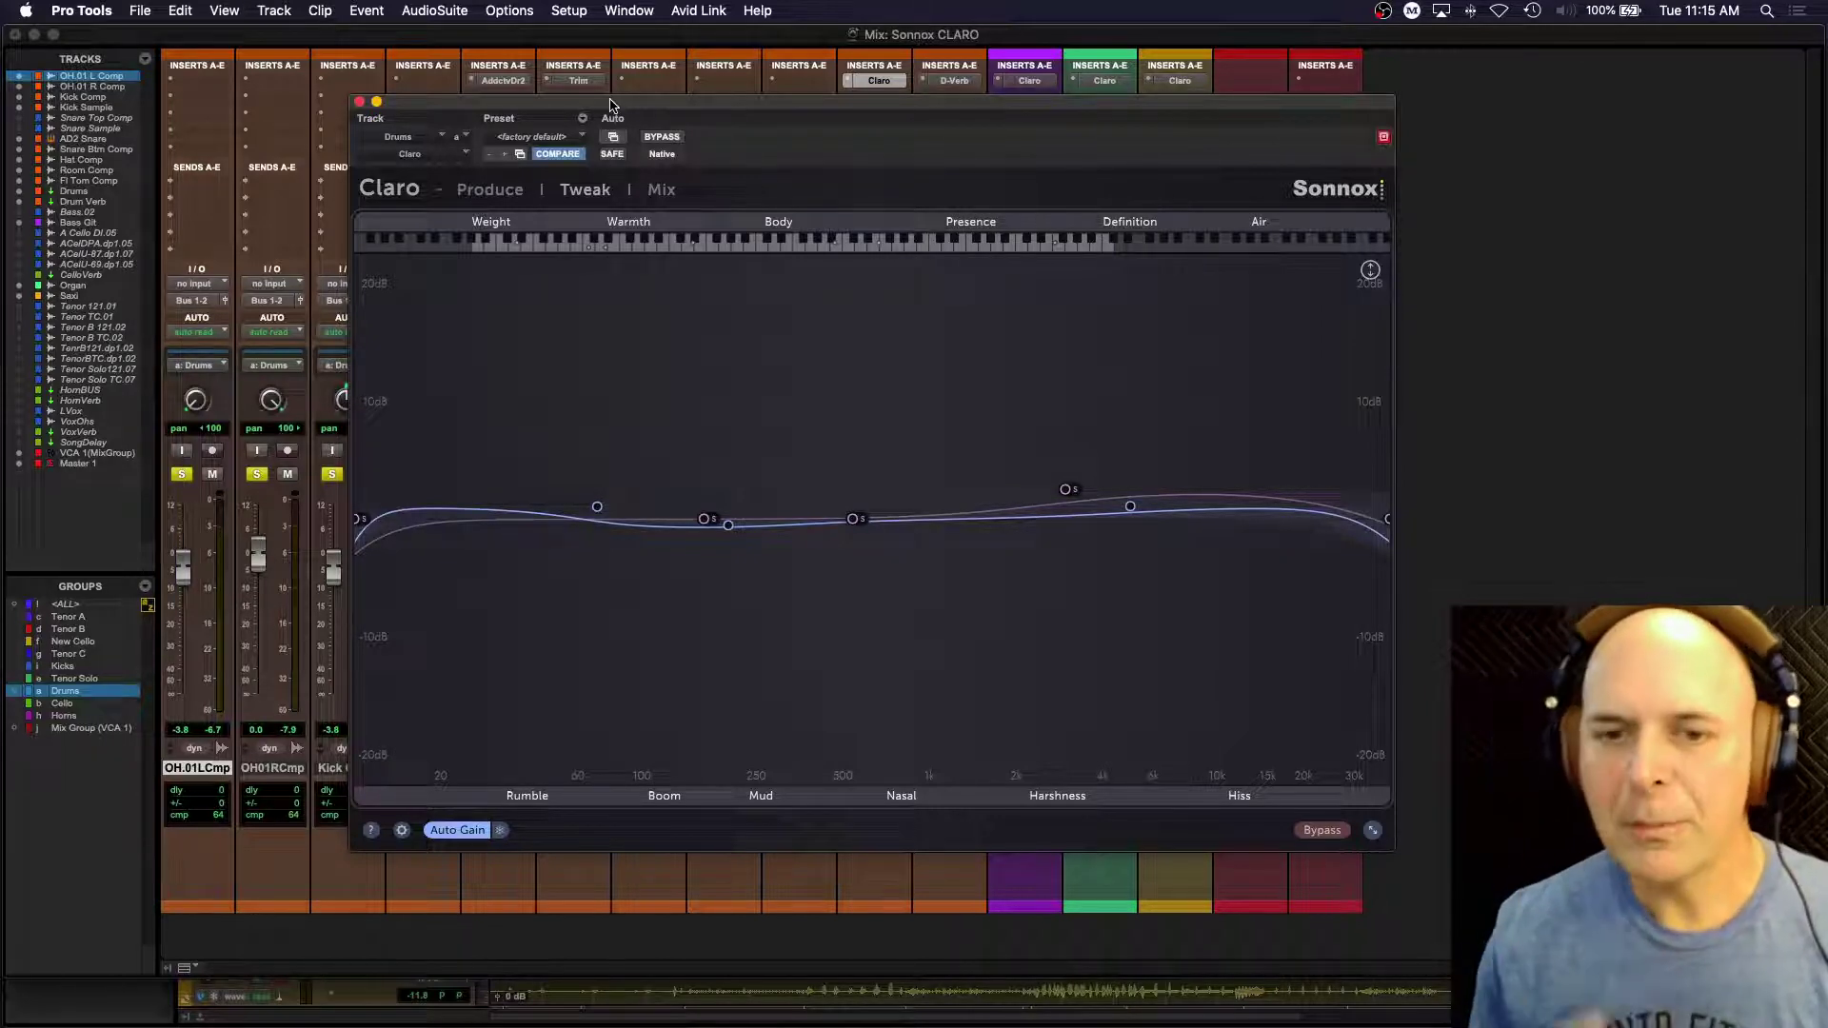
pyautogui.press('space')
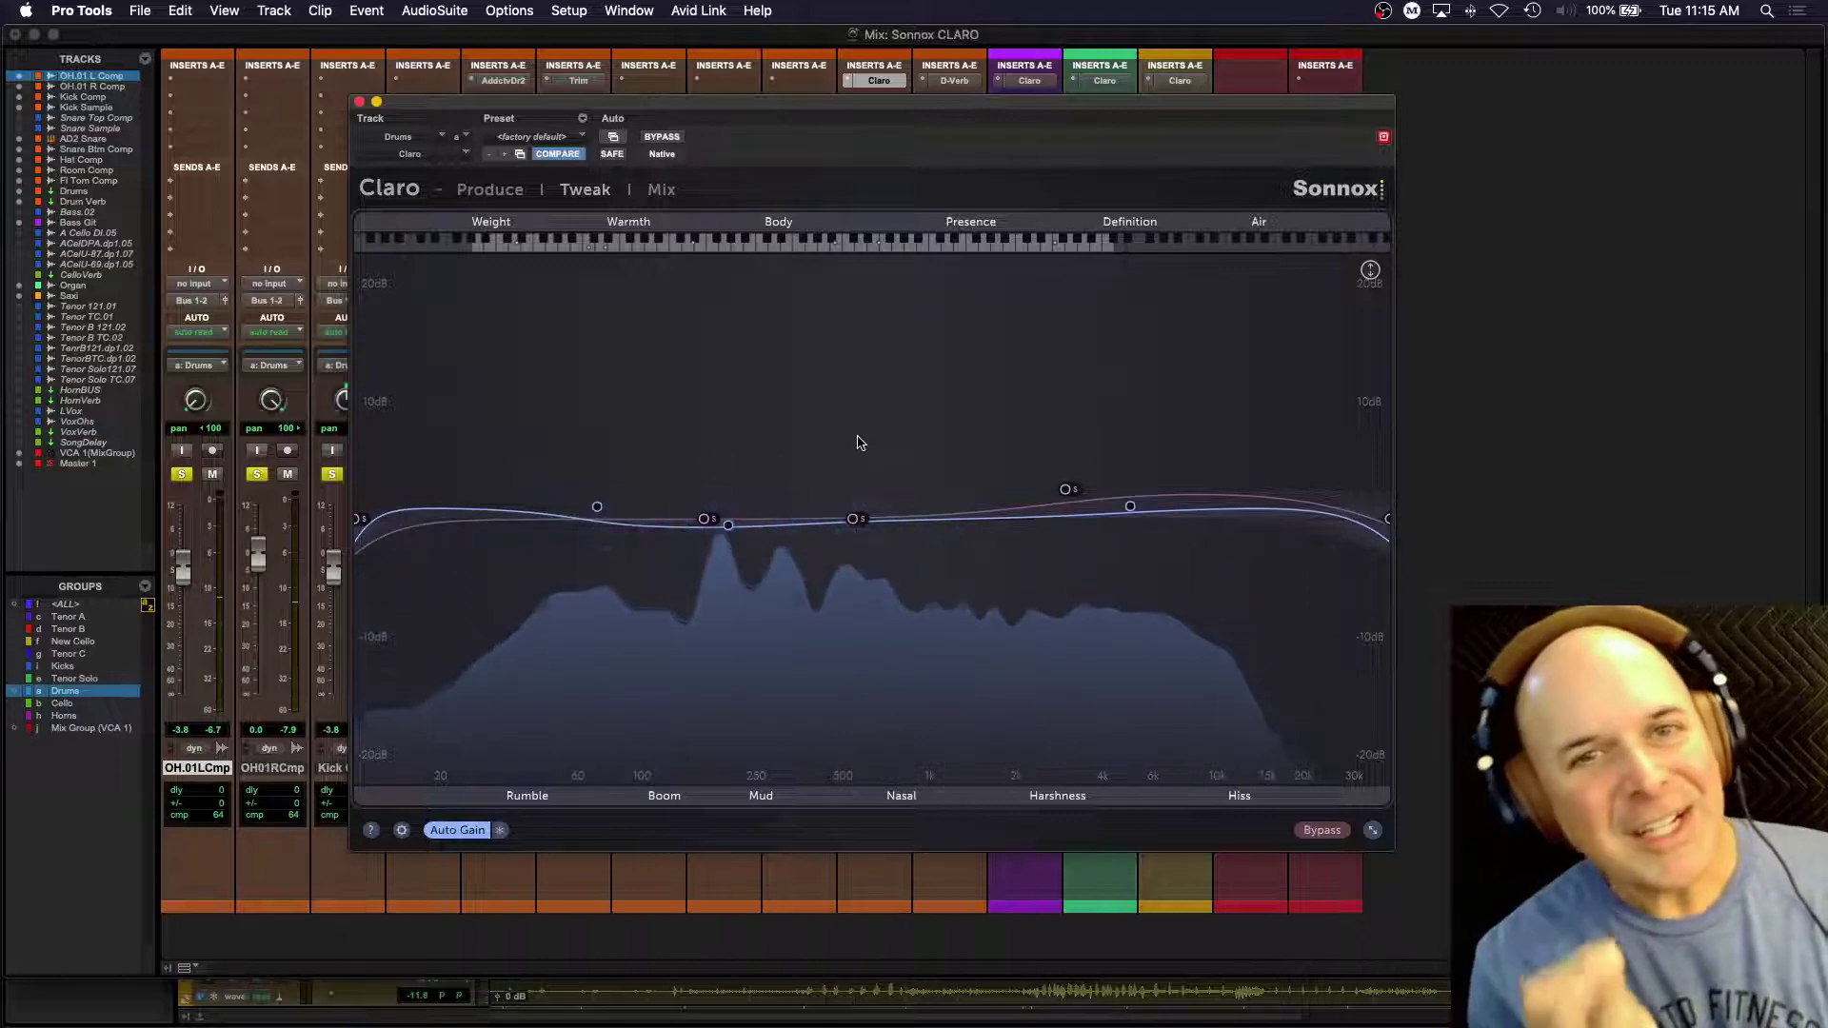
pyautogui.press('space')
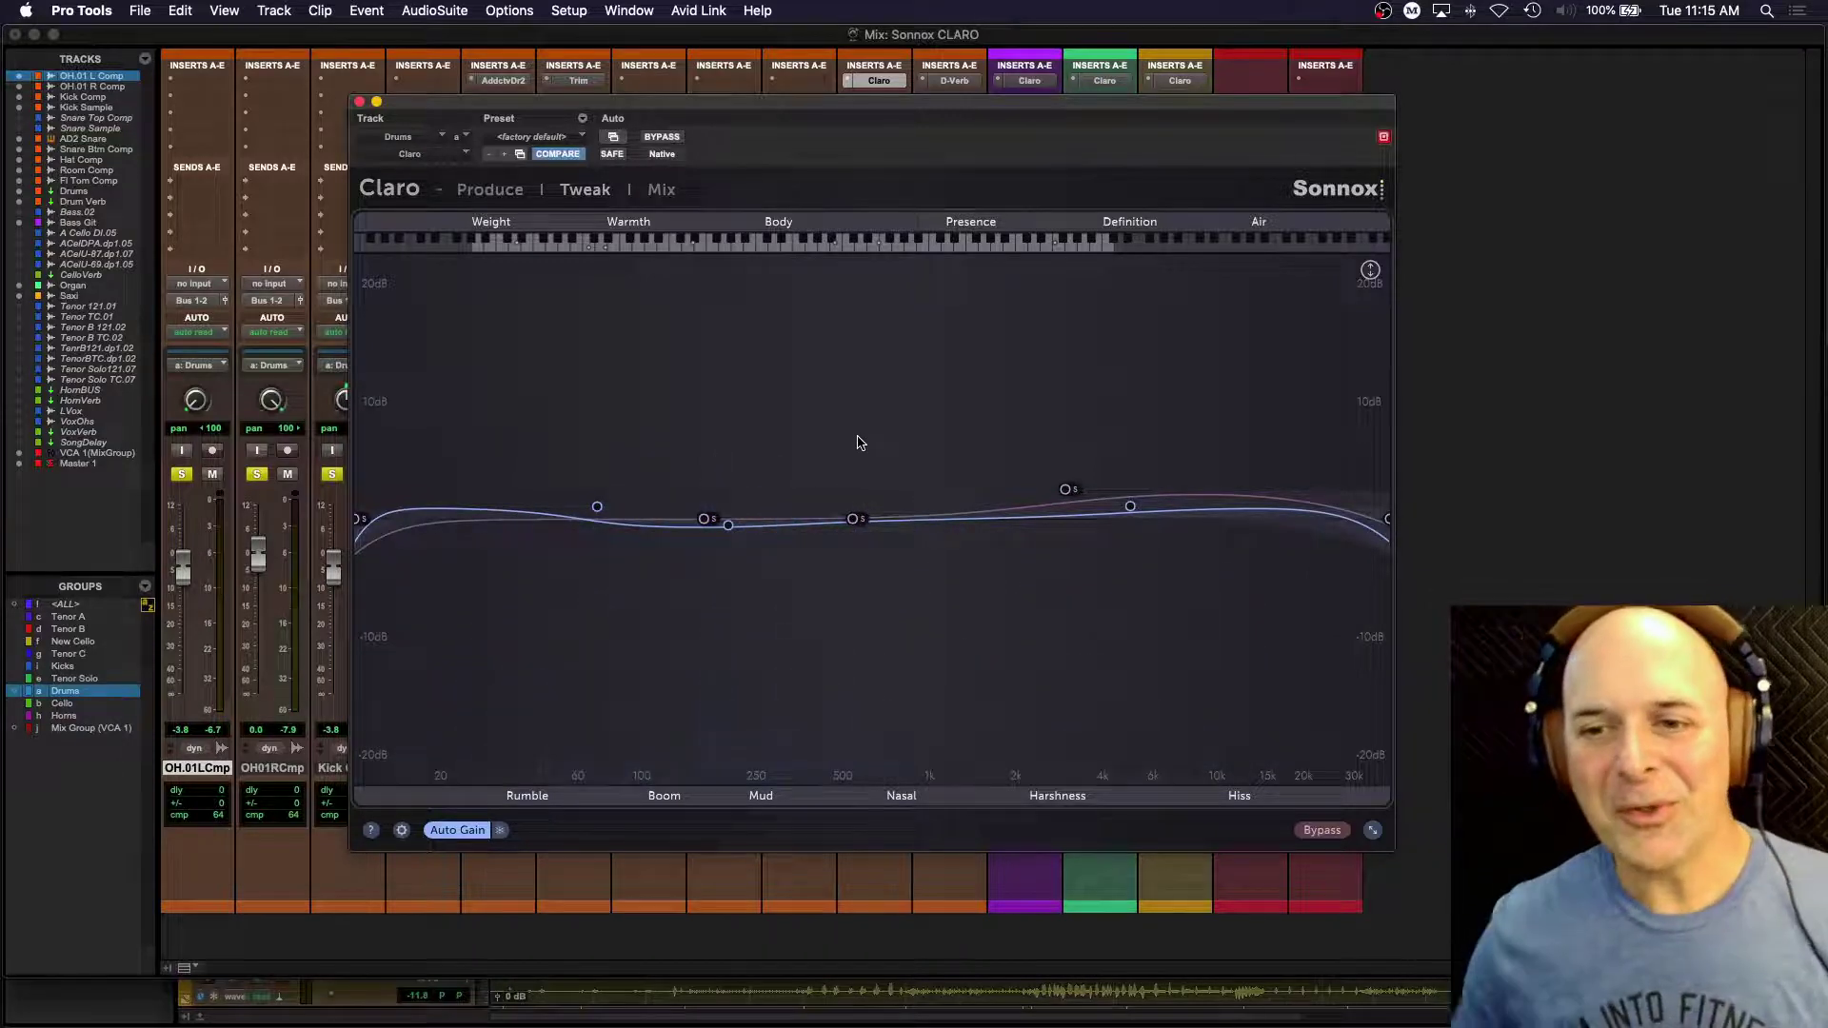
pyautogui.press('space')
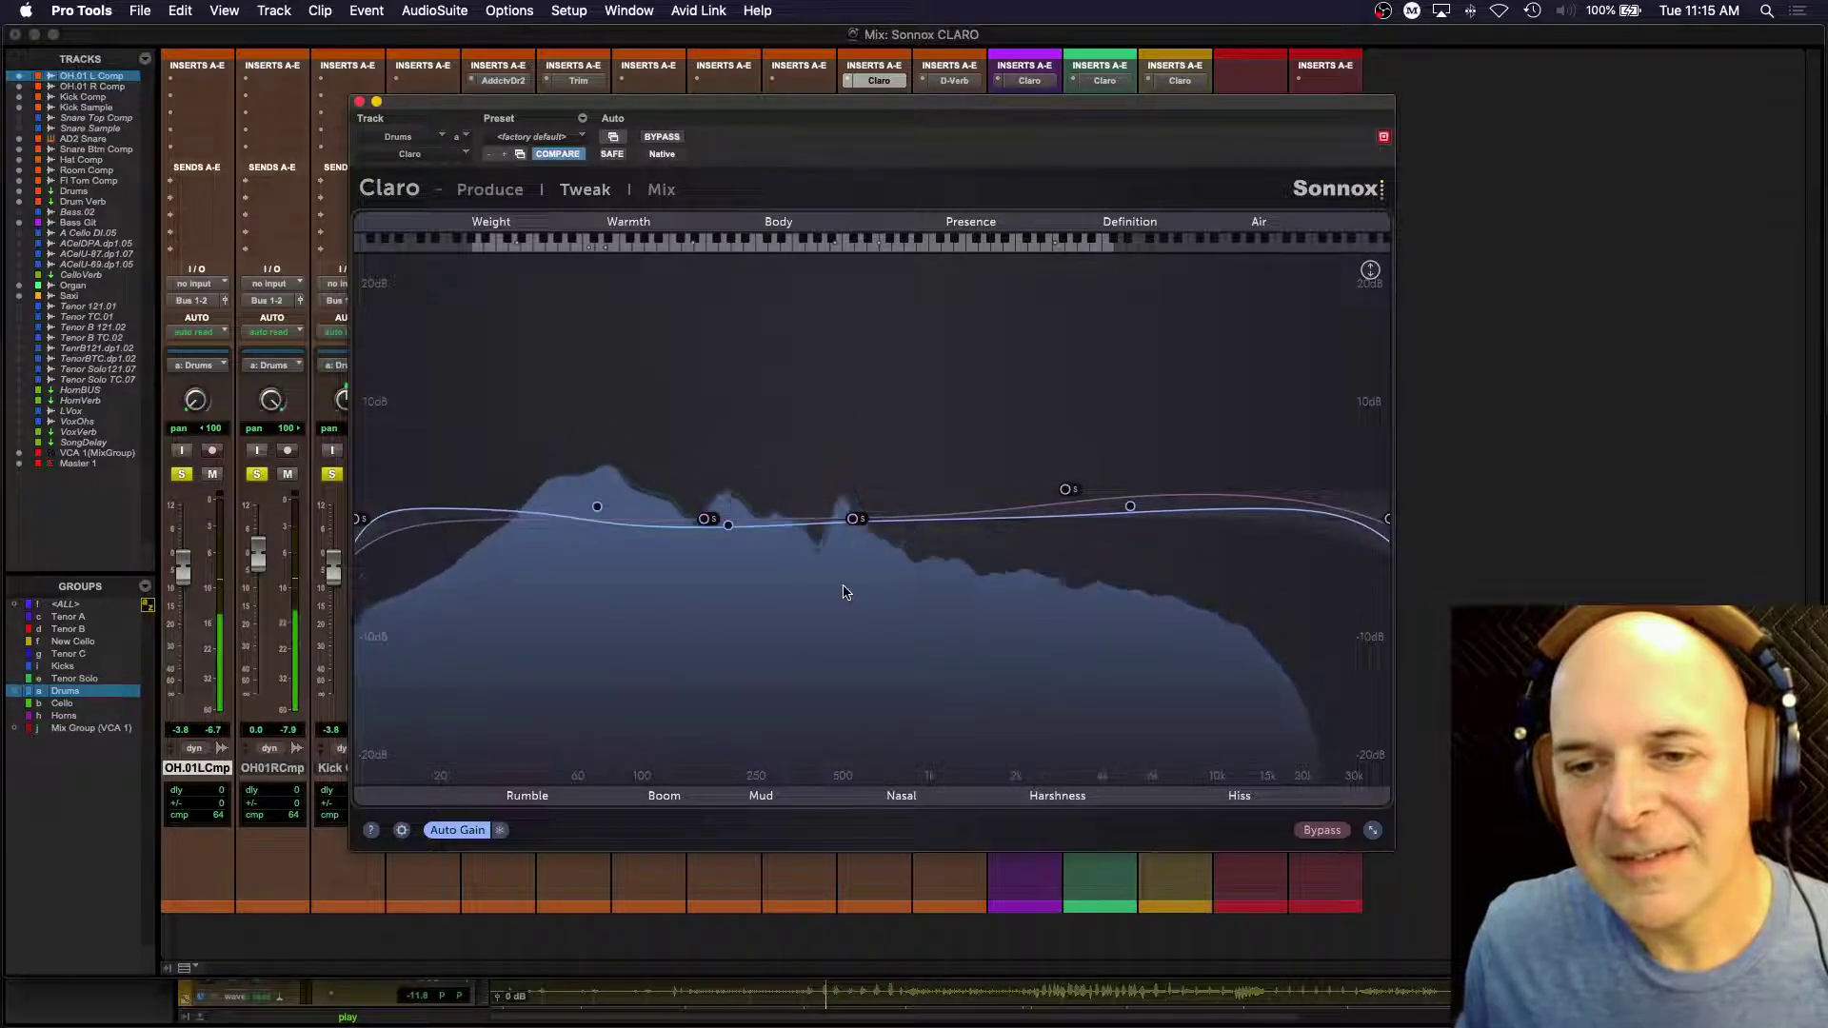
pyautogui.press('space')
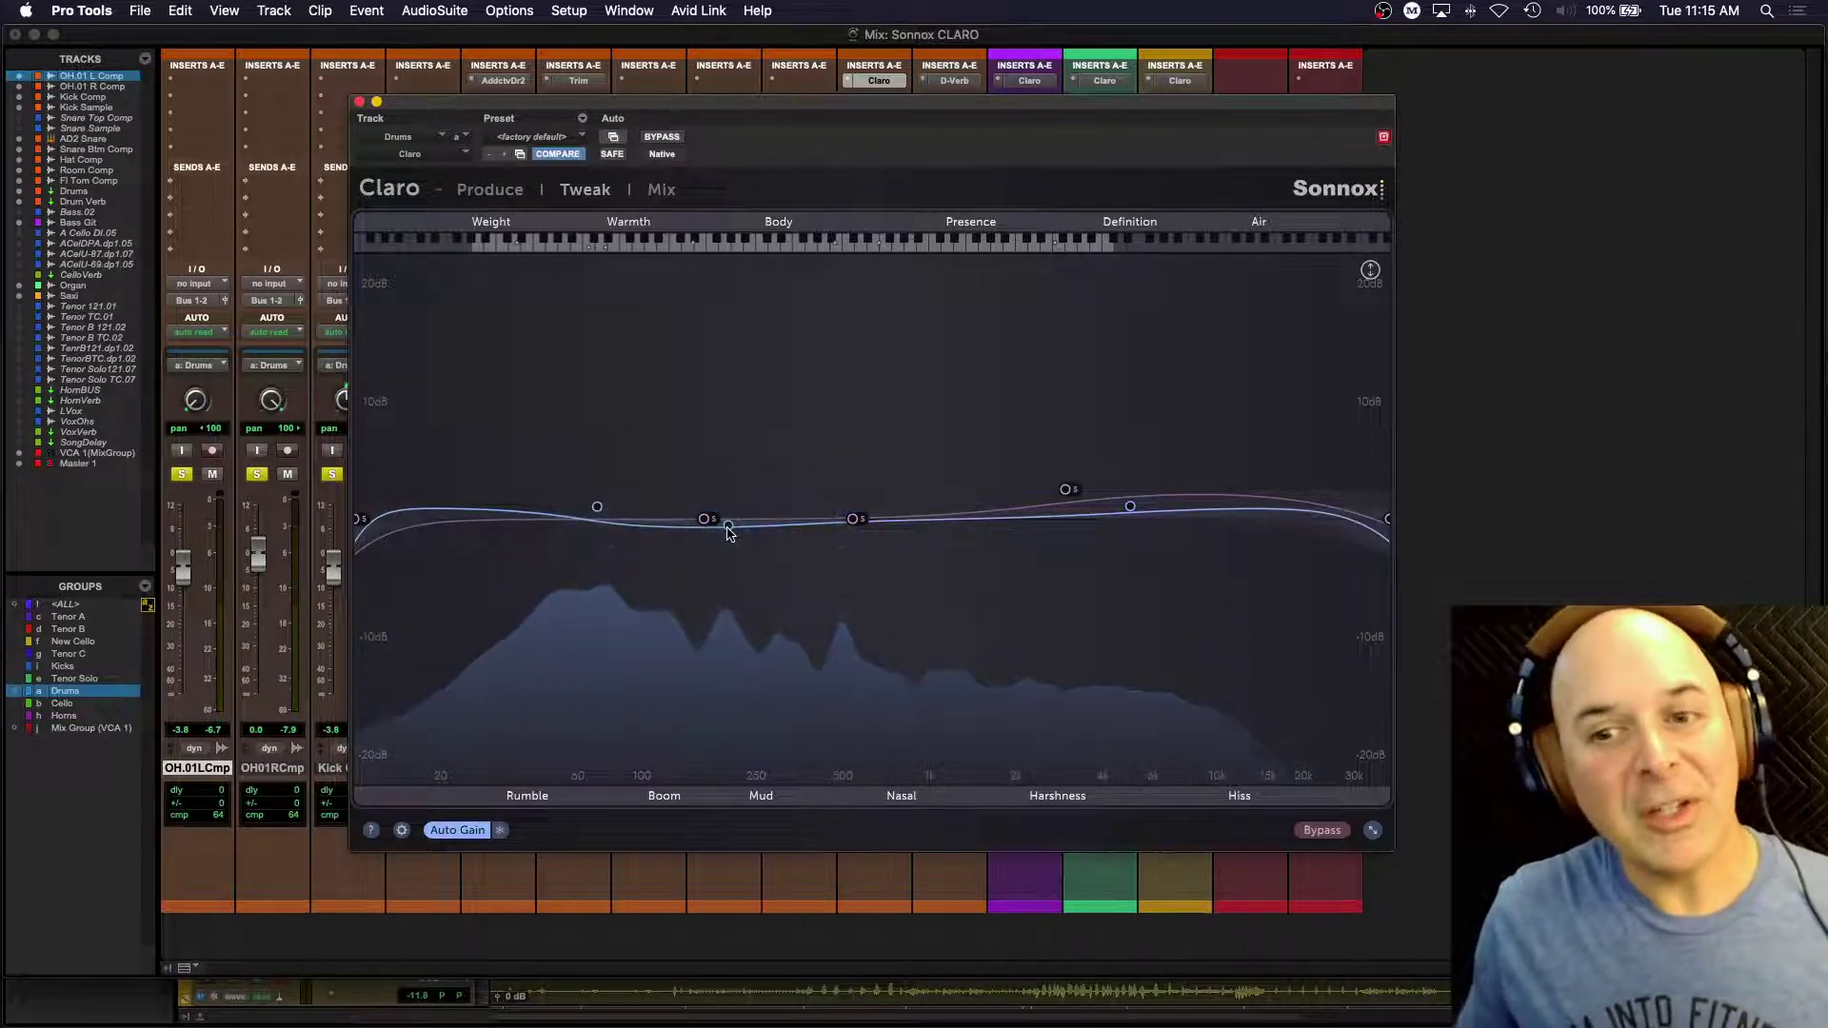
# Step: Cut the 200 Hz tone band to about -3.7 dB, and lower the 3 kHz width shelf to about -3.4 dB after checking it in Produce
pyautogui.moveTo(728, 528)
pyautogui.mouseDown()
pyautogui.moveTo(723, 573)
pyautogui.moveTo(668, 545)
pyautogui.moveTo(755, 530)
pyautogui.moveTo(738, 615)
pyautogui.moveTo(702, 552)
pyautogui.moveTo(730, 562)
pyautogui.mouseUp()
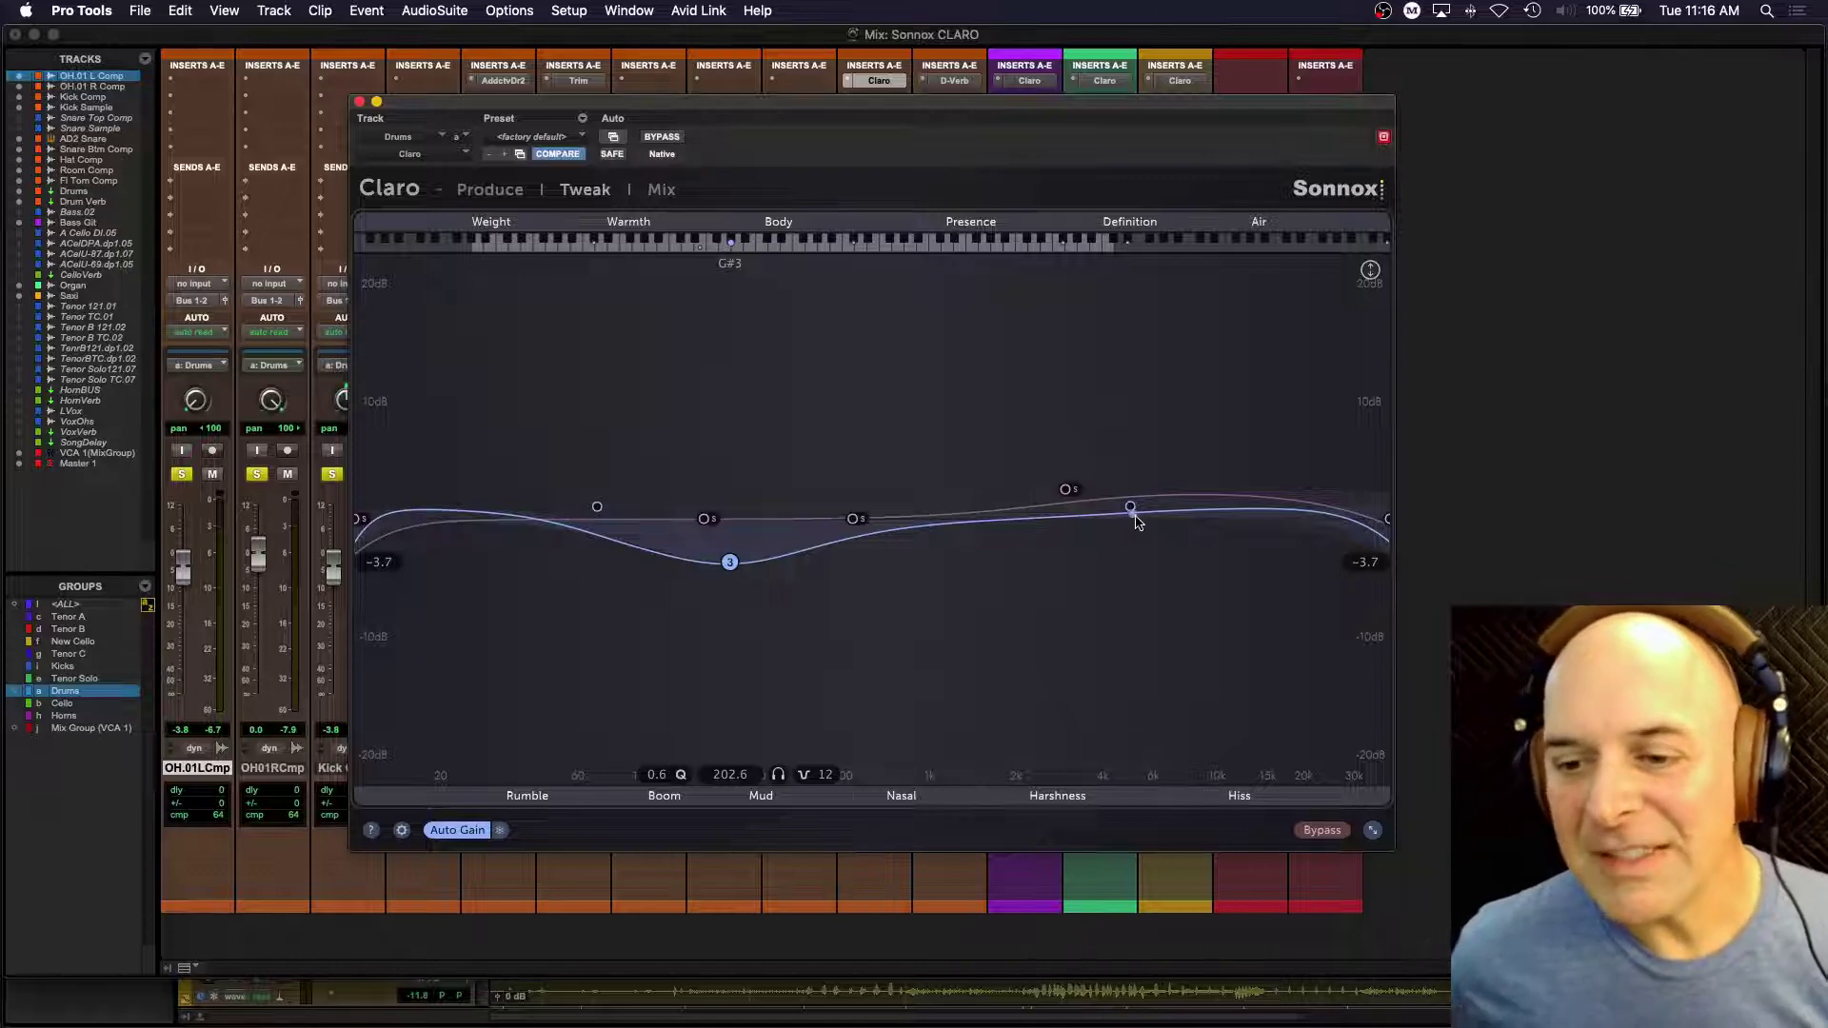
pyautogui.click(1067, 492)
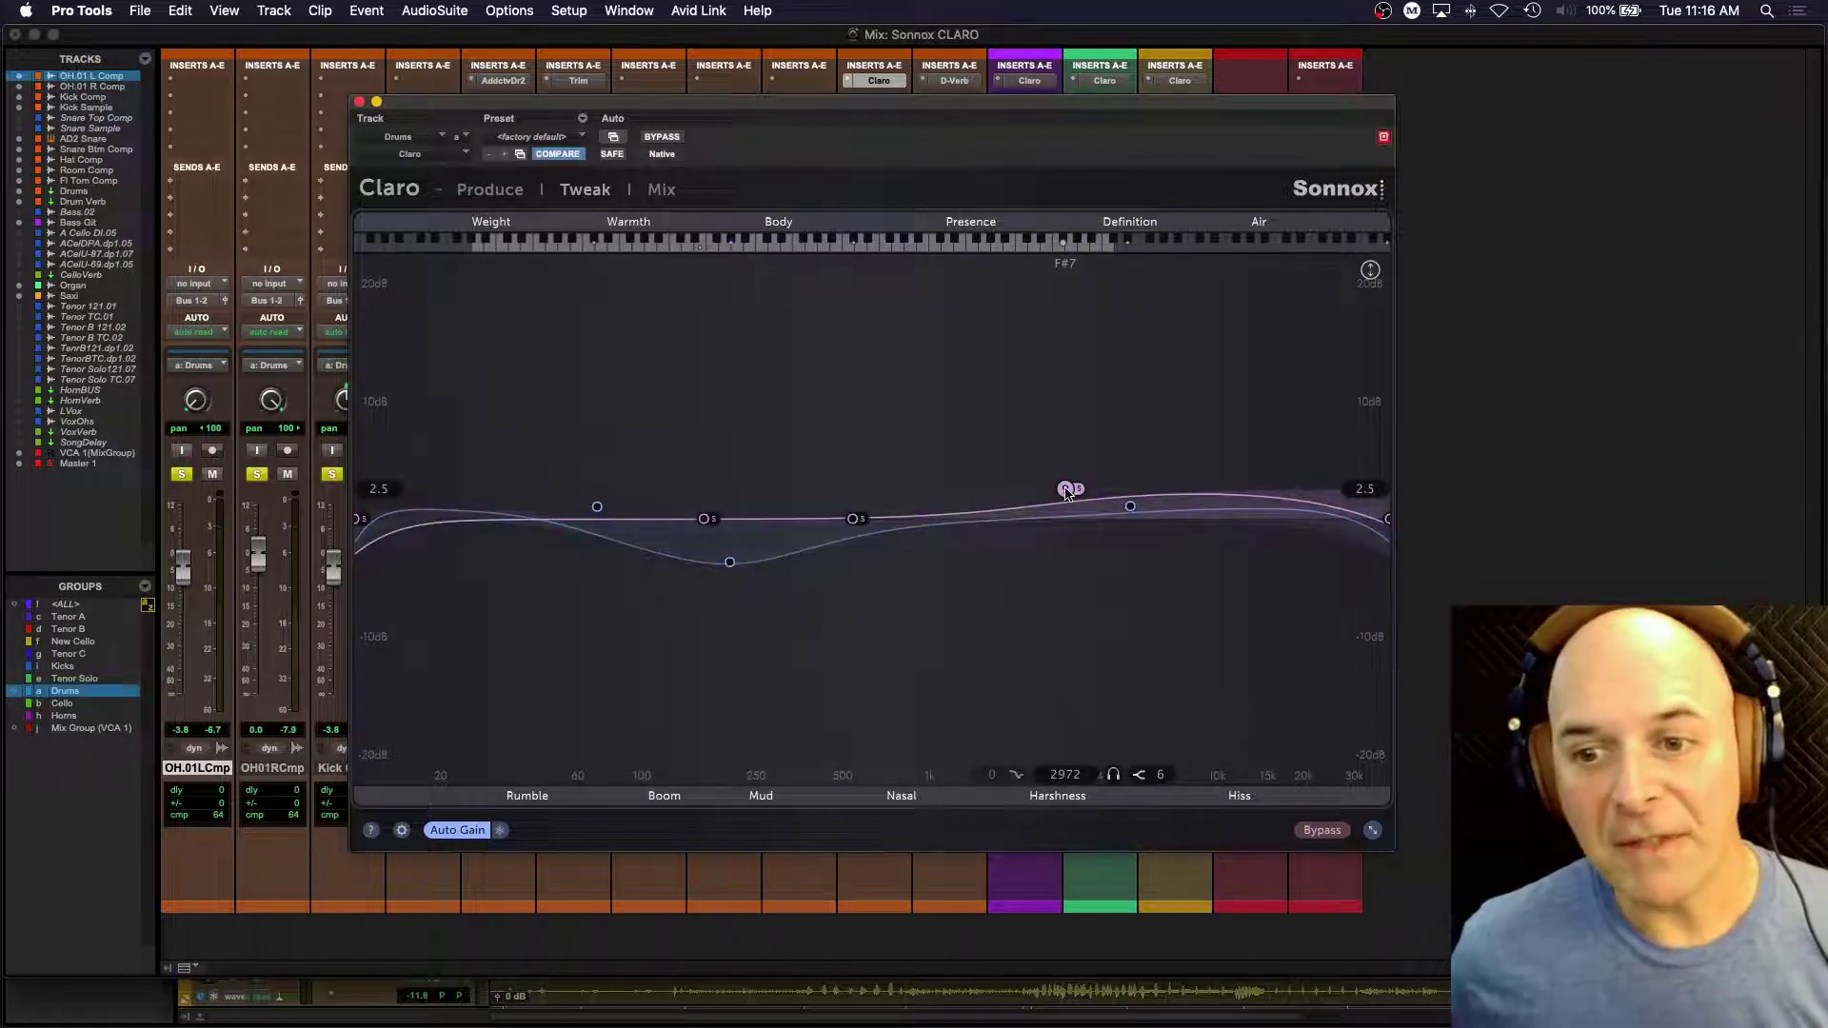
pyautogui.click(487, 189)
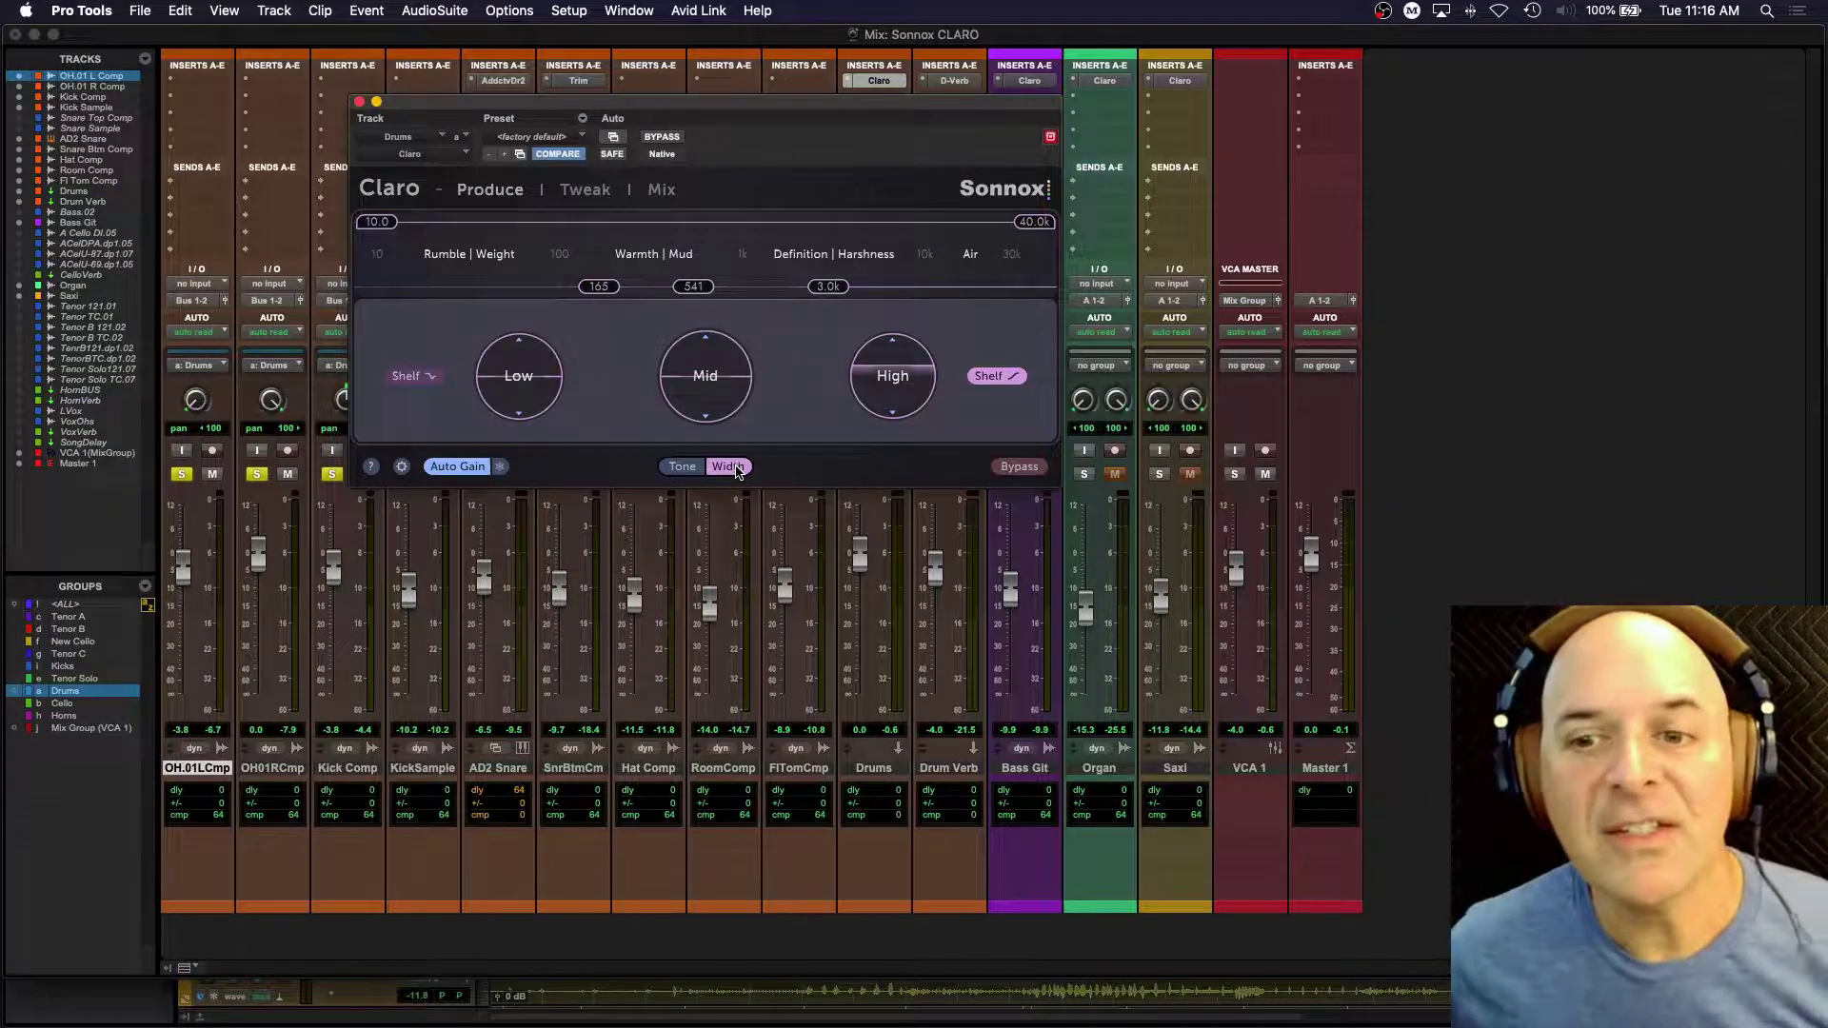
pyautogui.click(584, 190)
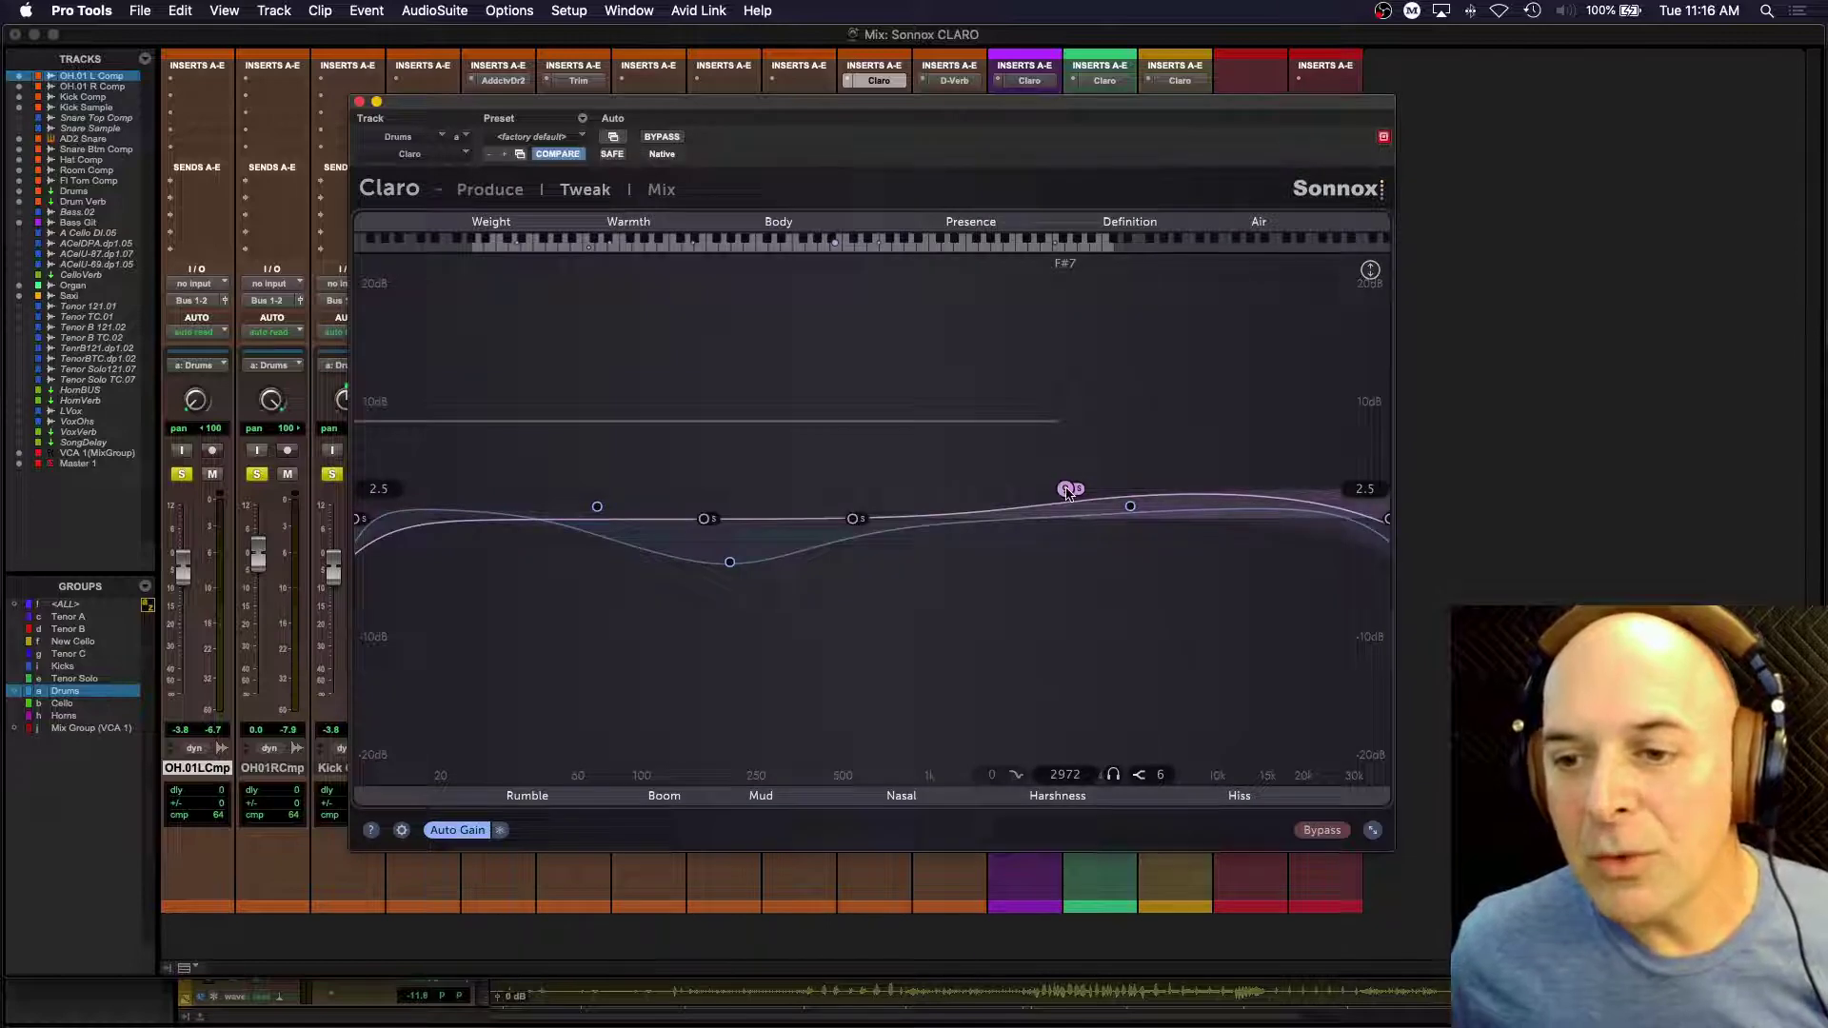
pyautogui.moveTo(1068, 491); pyautogui.dragTo(1068, 557)
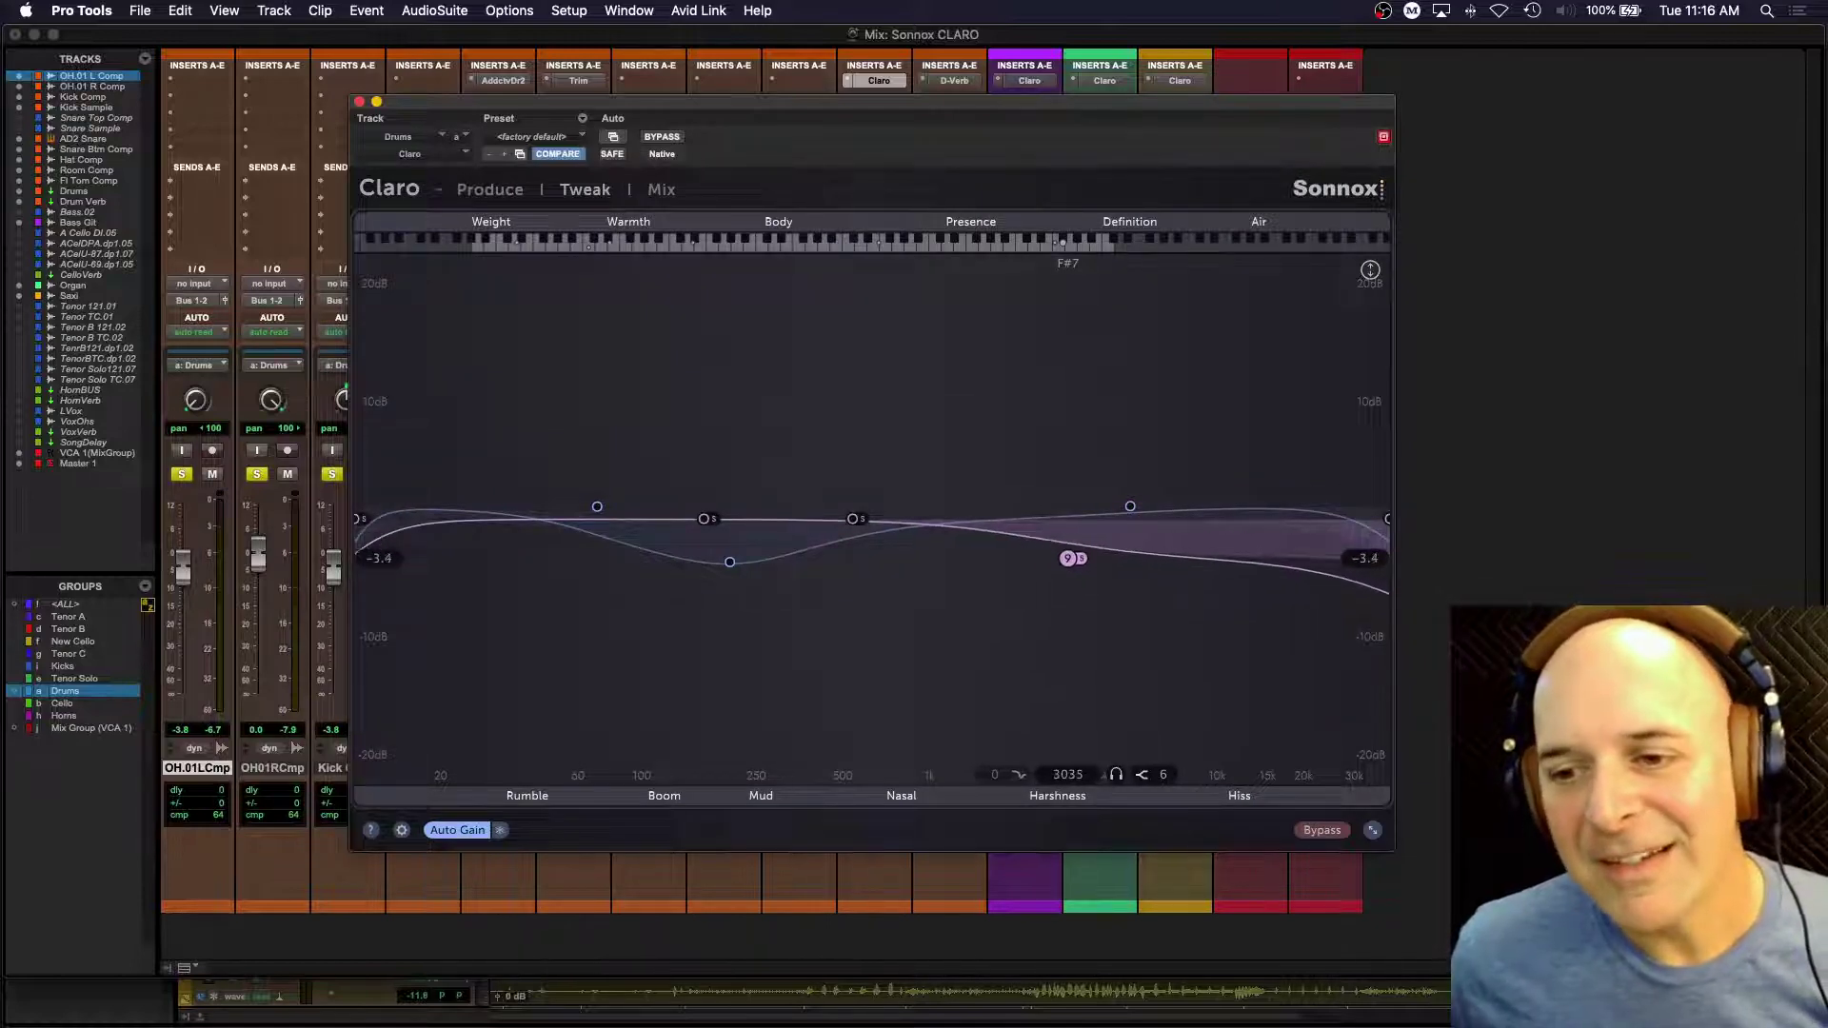
# Step: Review the 3 kHz width shelf's node options, add a width bell near 3062 Hz at about 2.6 dB, and remove the shelf
pyautogui.moveTo(1068, 559)
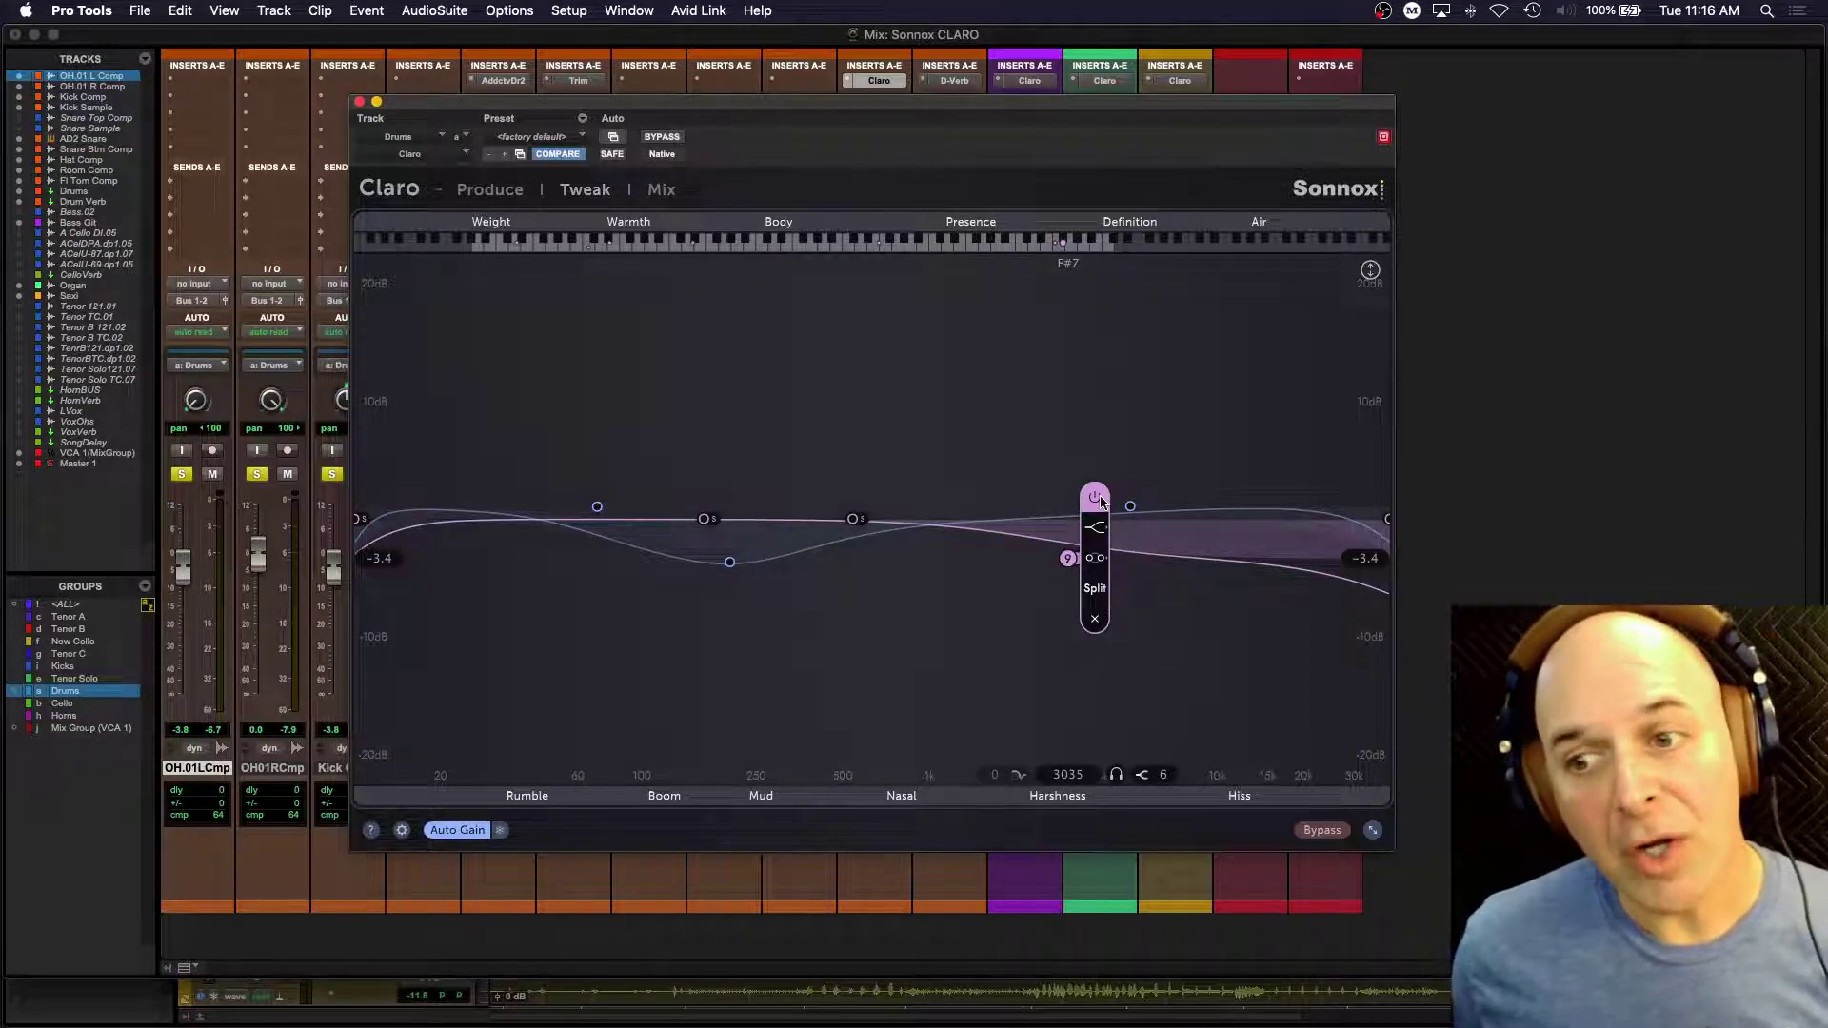
pyautogui.click(1097, 529)
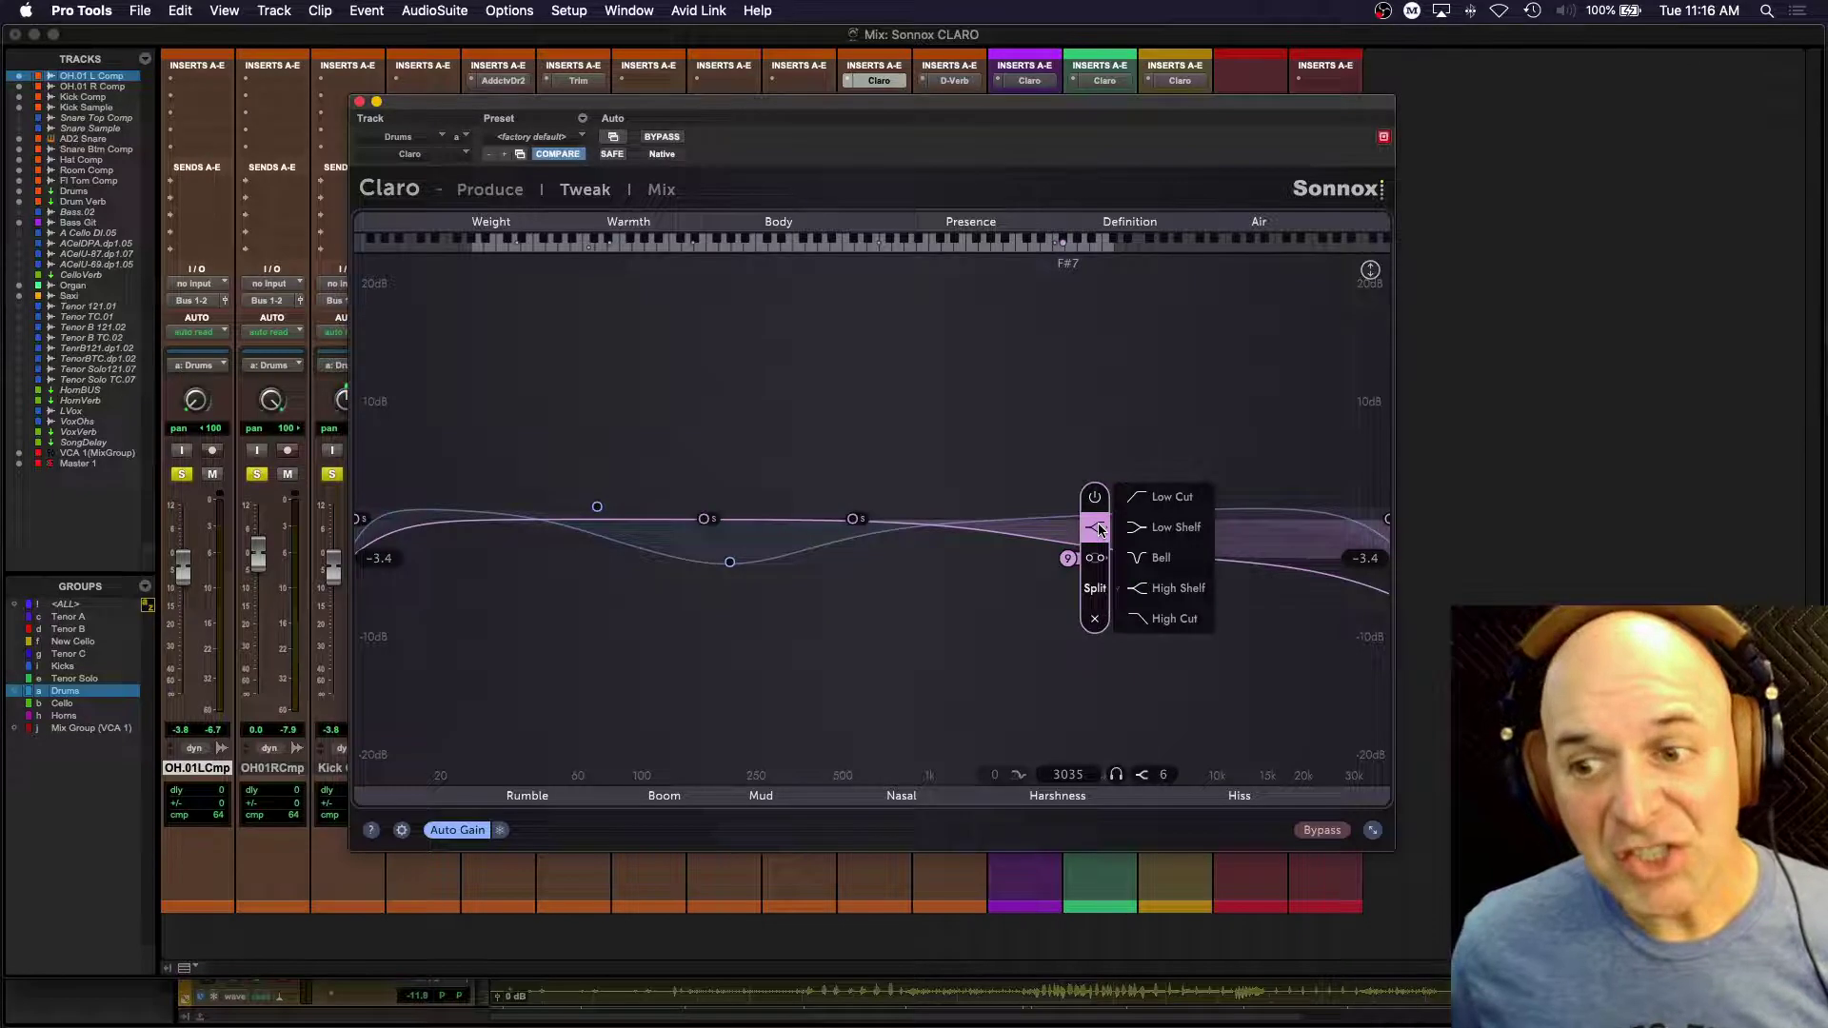
pyautogui.click(1094, 559)
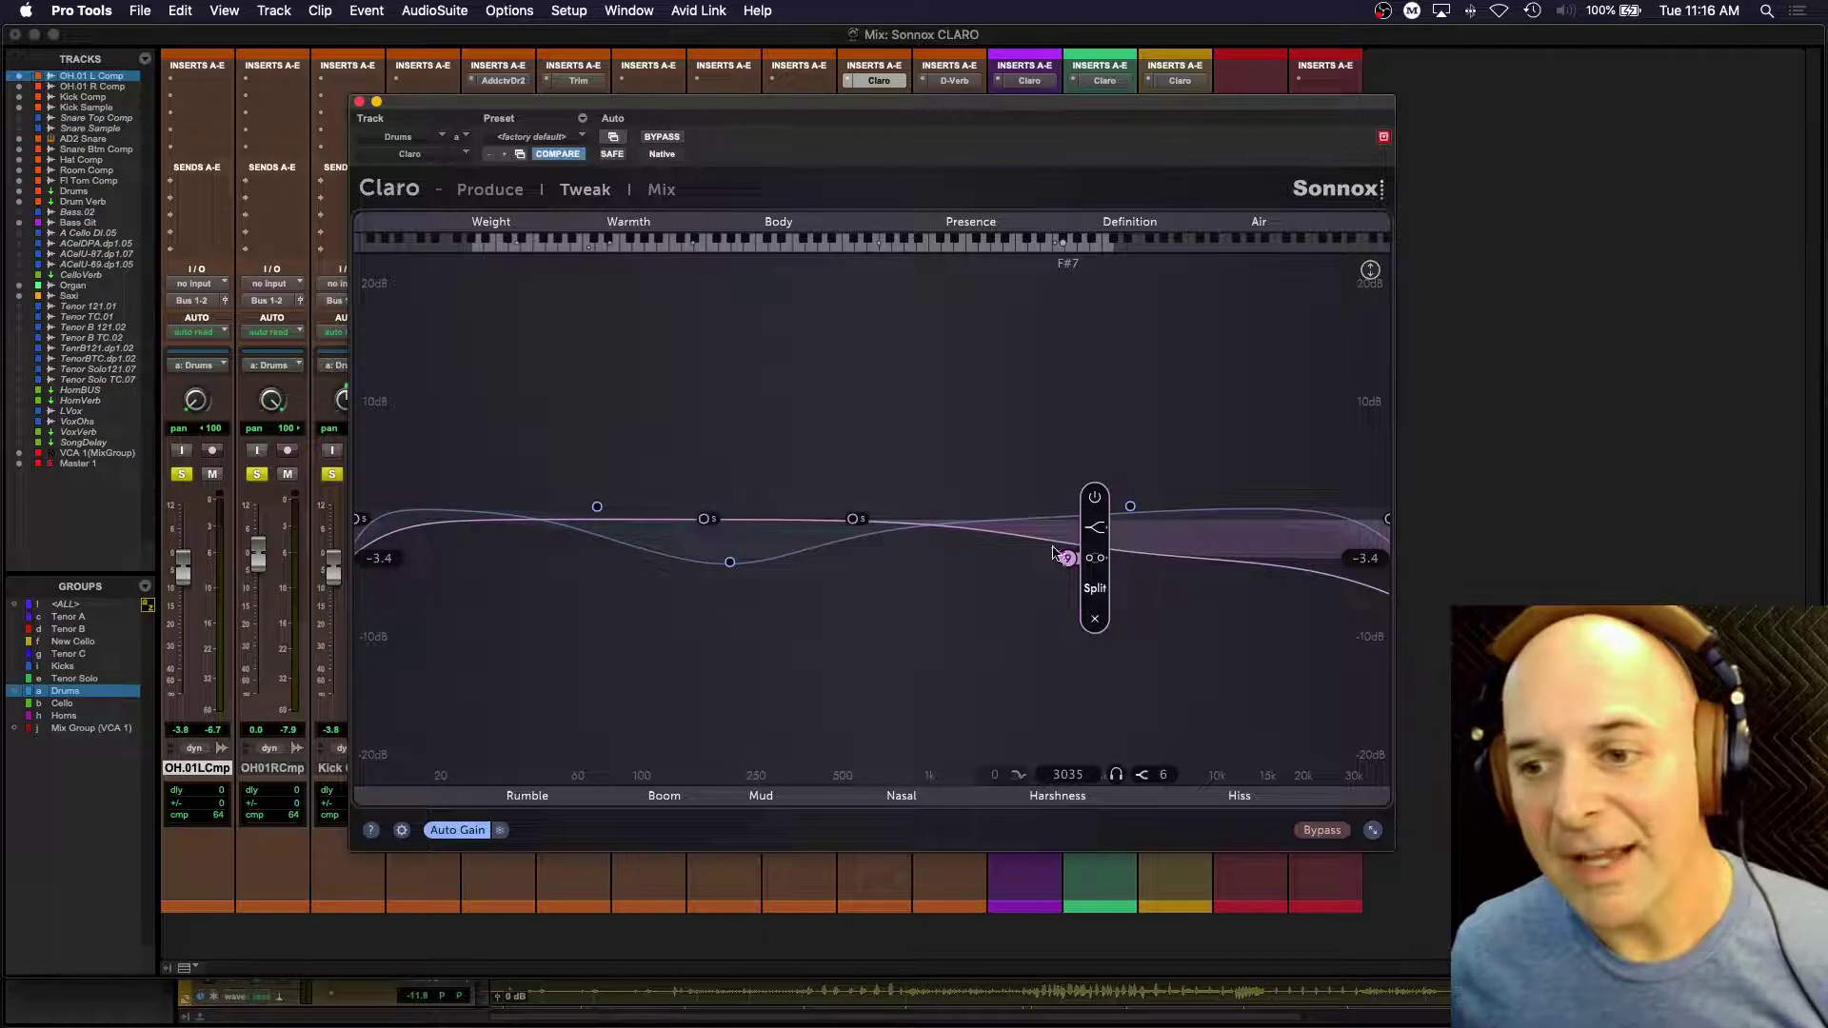
pyautogui.moveTo(1068, 559); pyautogui.dragTo(1069, 487)
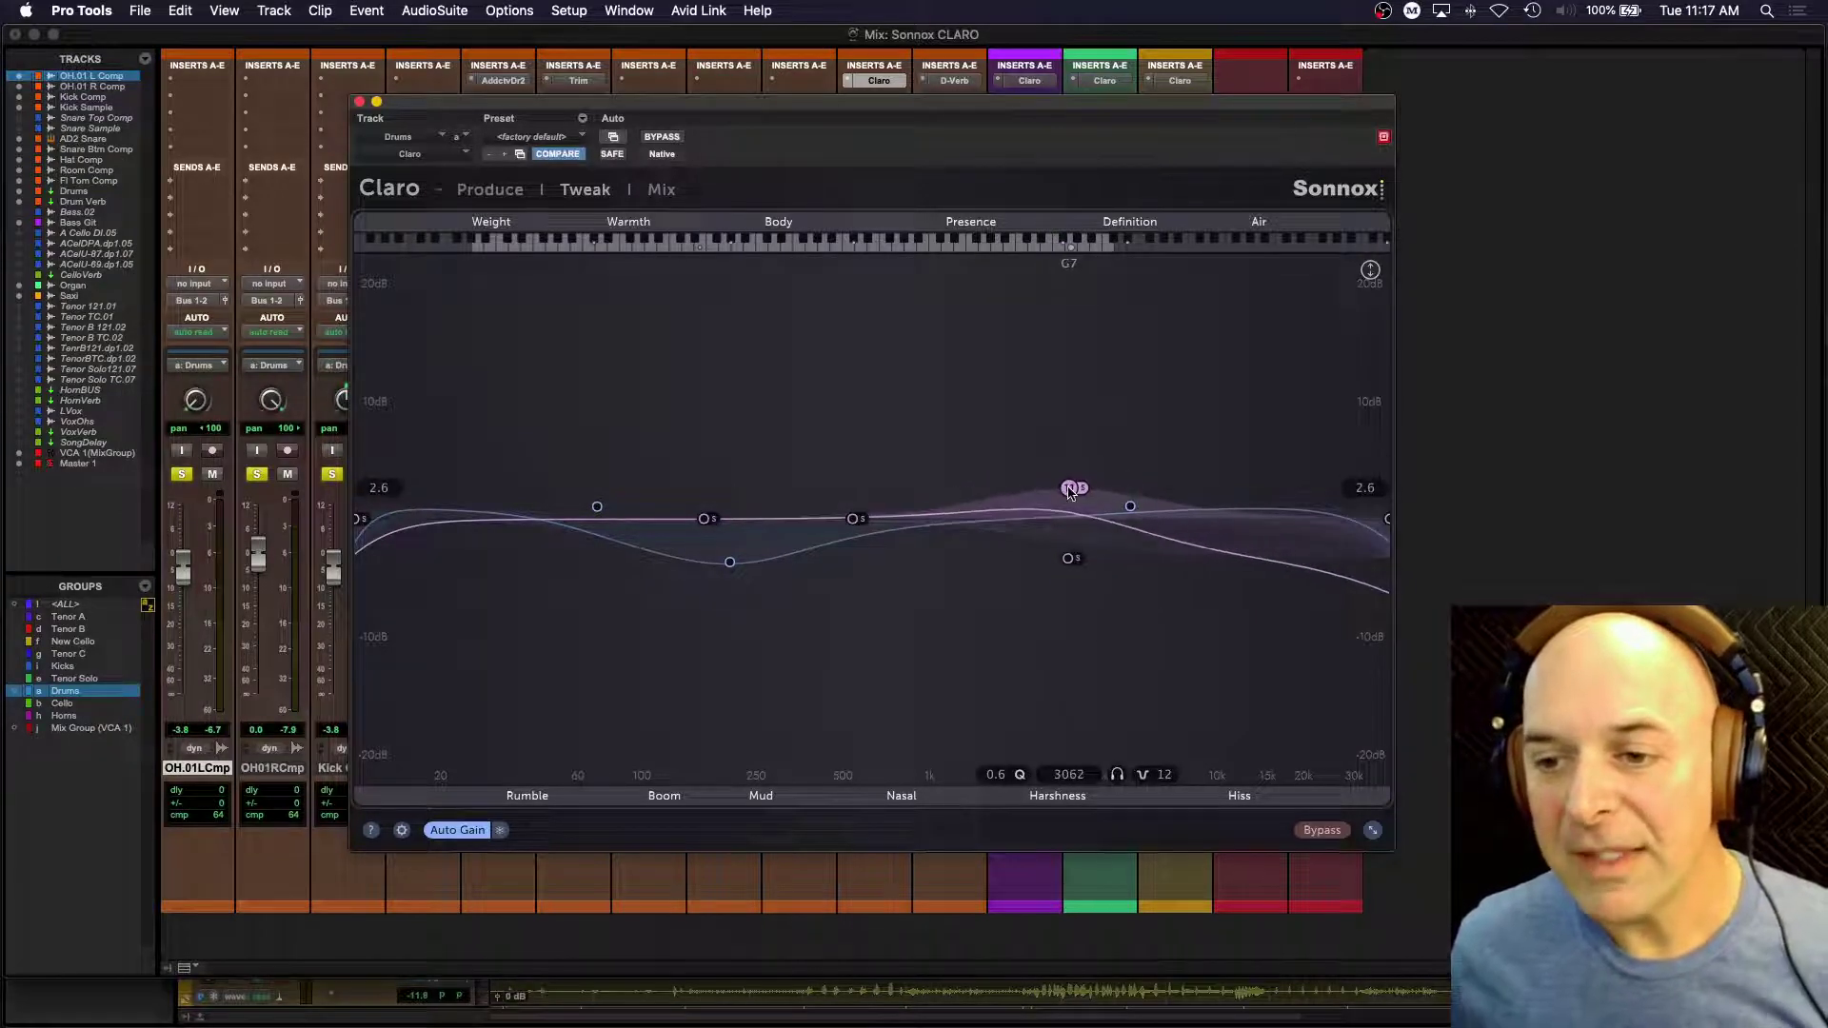
pyautogui.moveTo(1068, 562); pyautogui.dragTo(1049, 556)
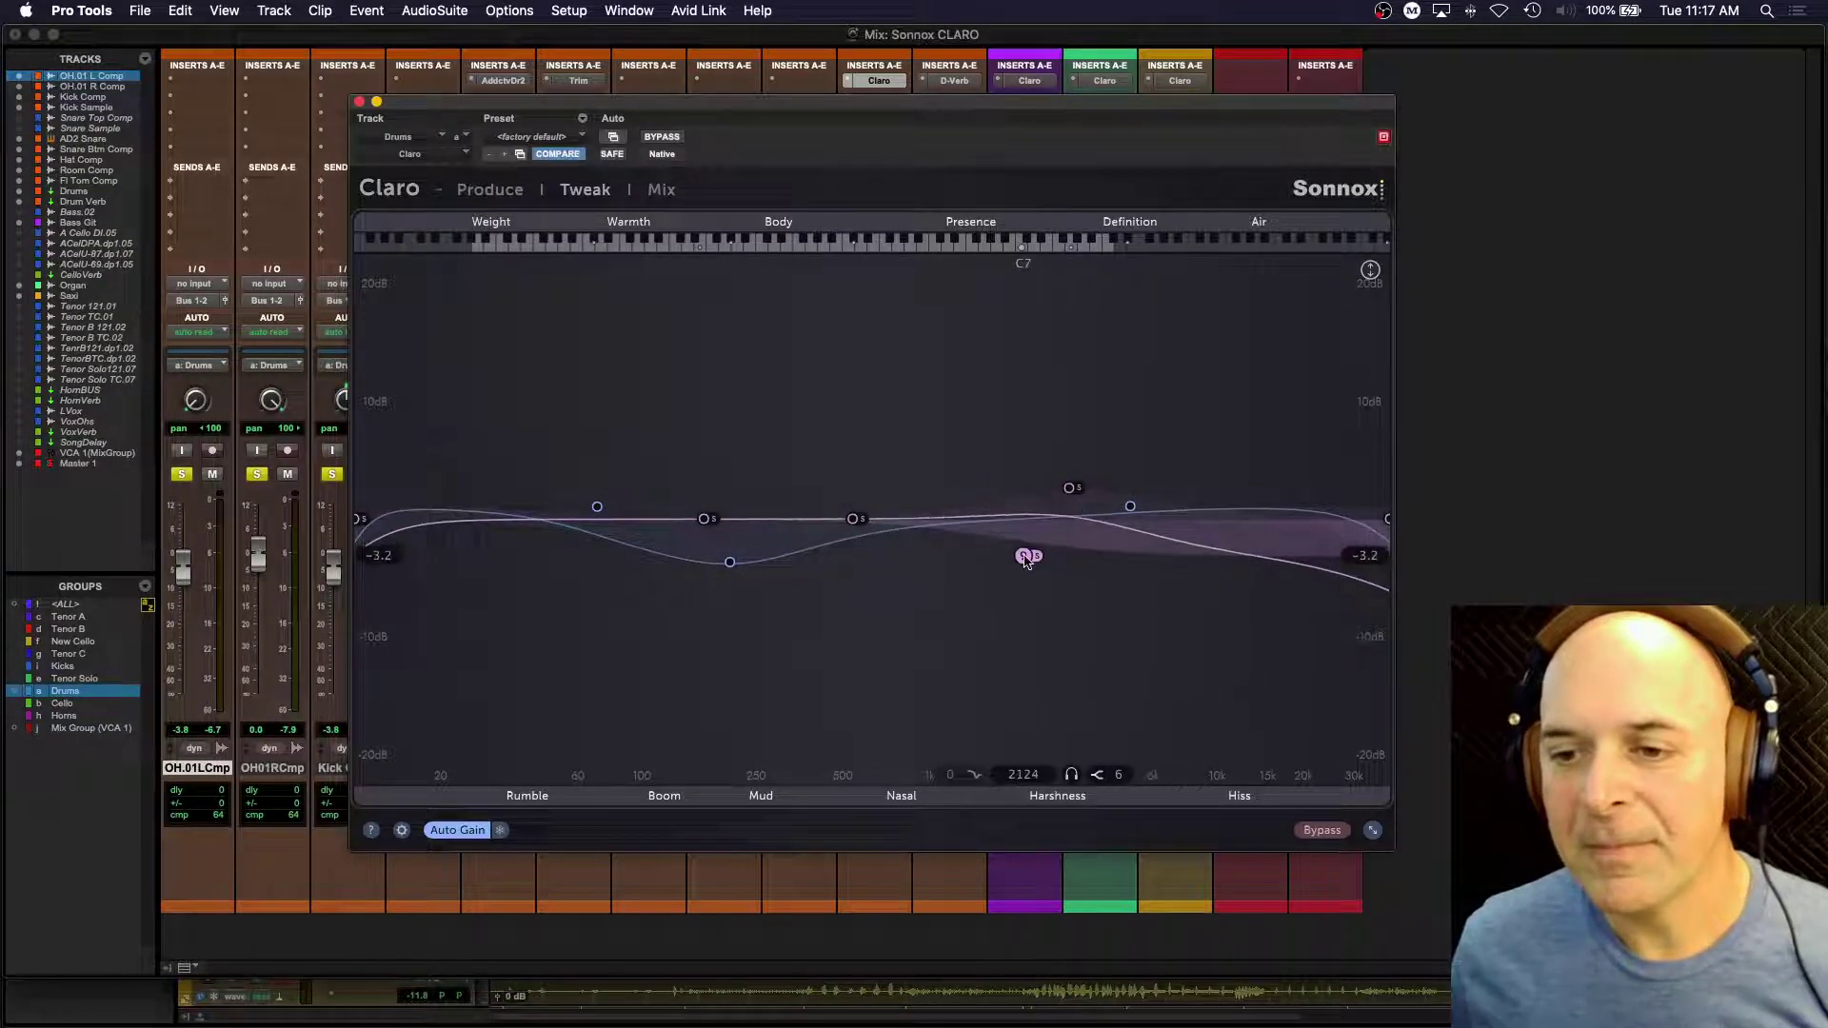
pyautogui.click(1049, 614)
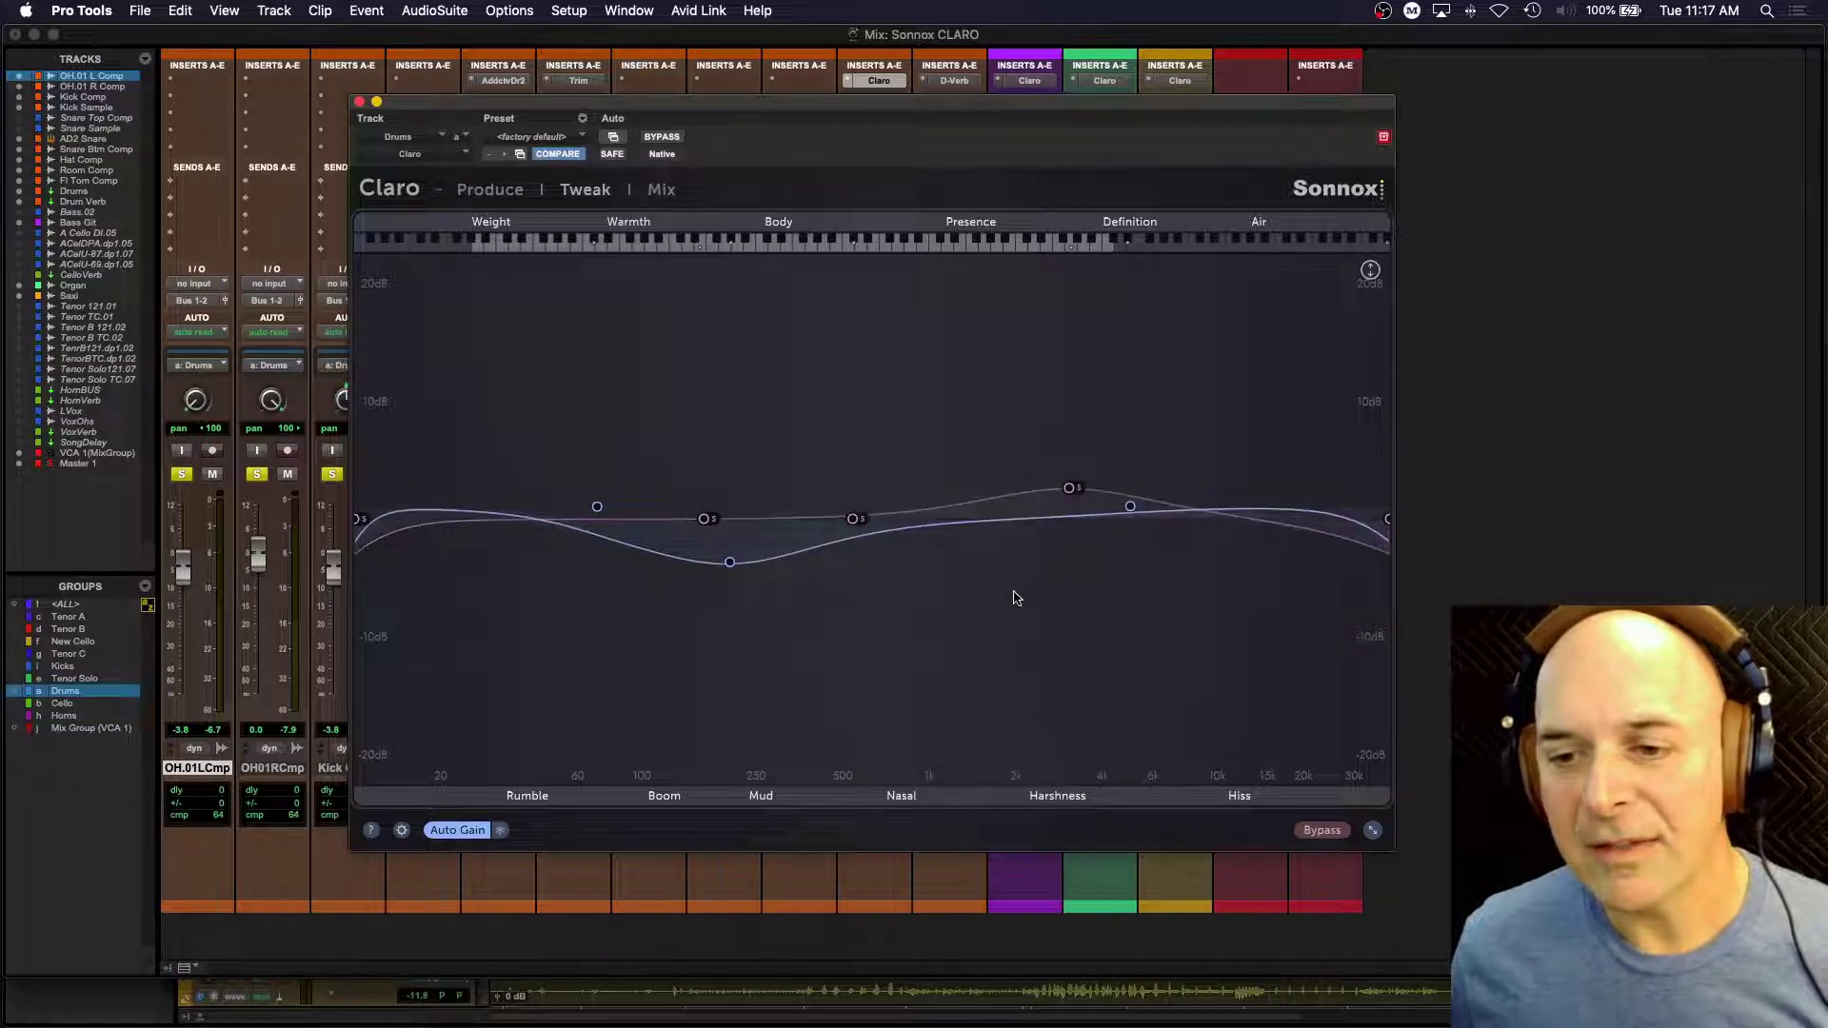
# Step: View the 200 Hz tone band's node options and compare its display on the Produce and Tweak pages
pyautogui.click(730, 564)
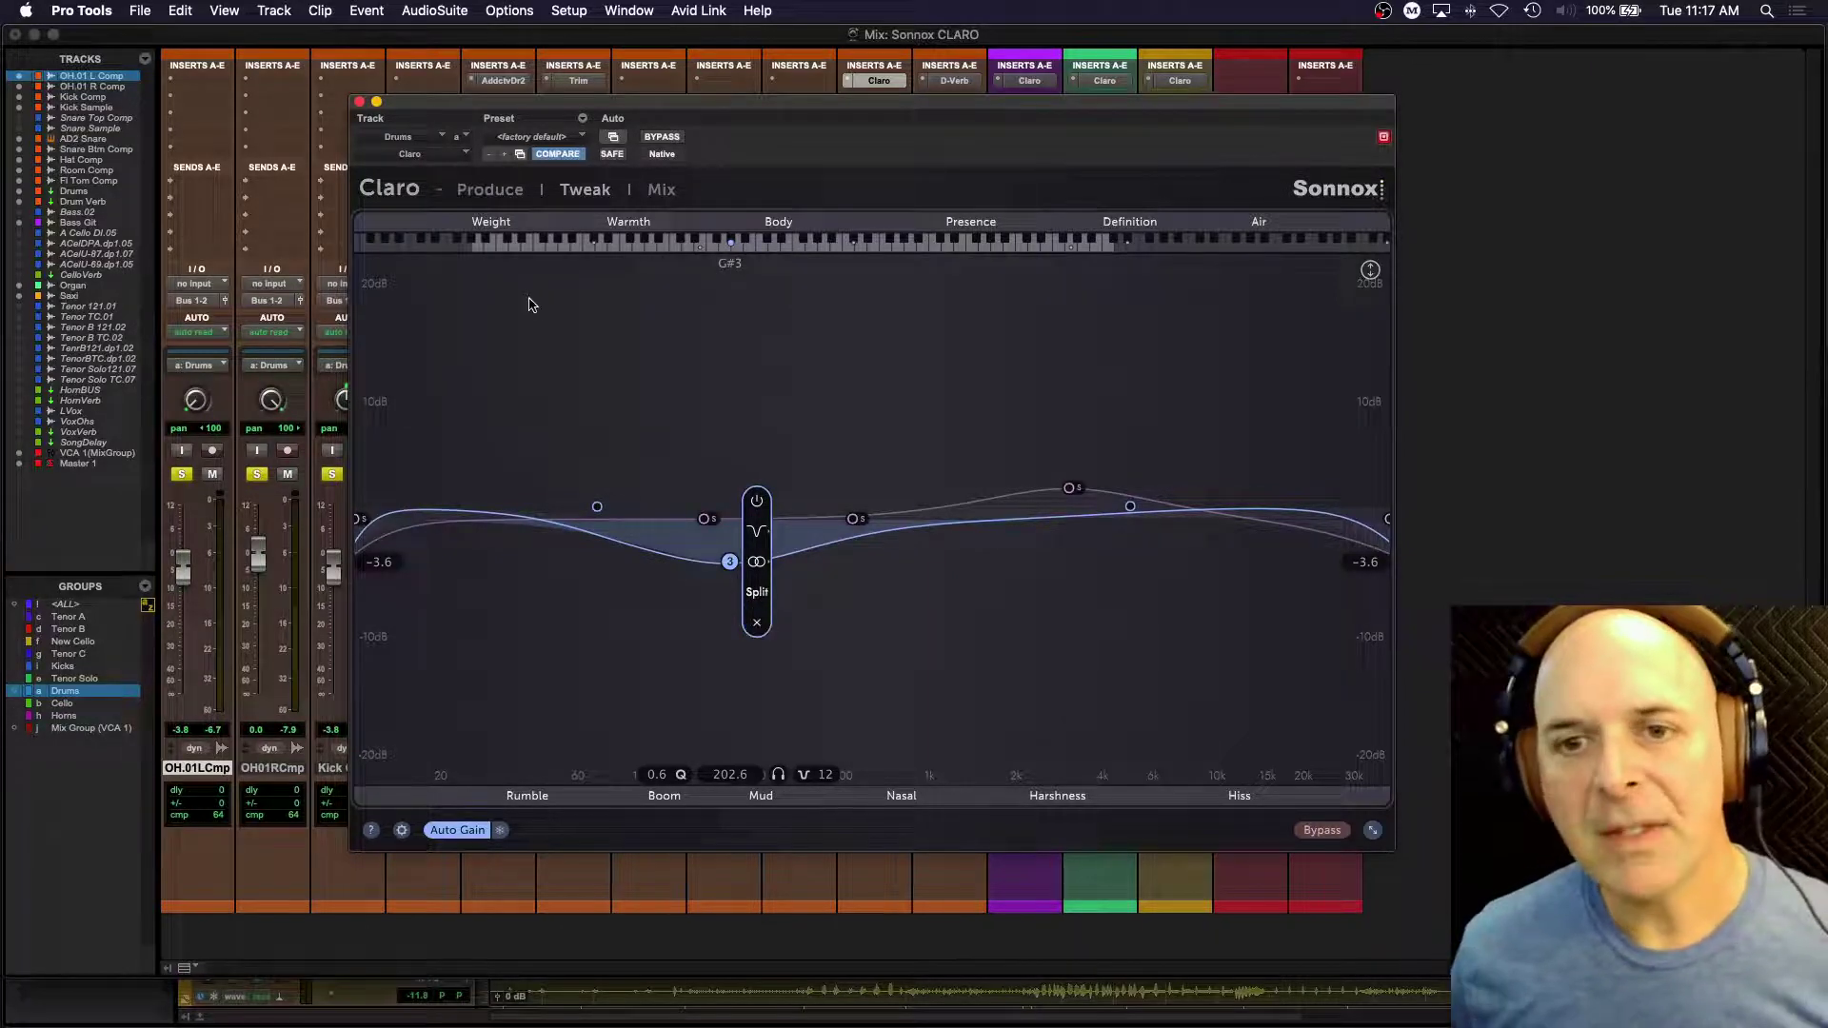
pyautogui.click(483, 187)
pyautogui.click(682, 467)
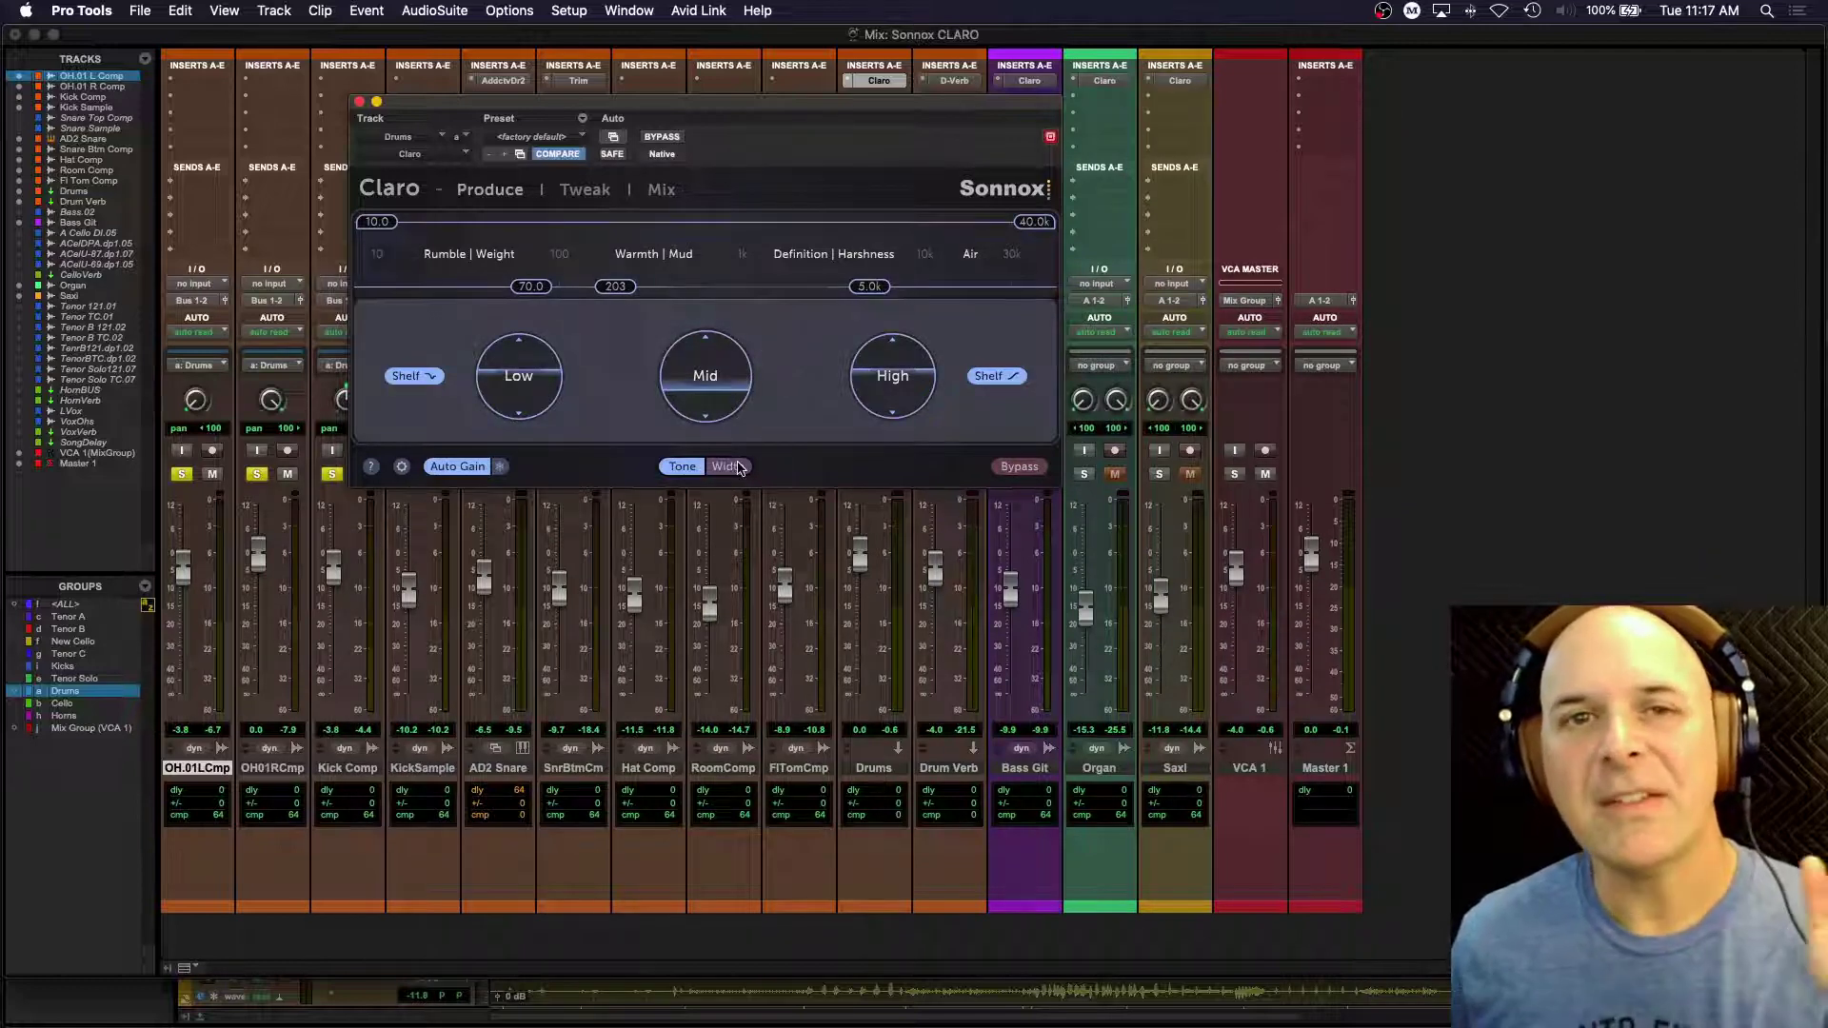
pyautogui.click(600, 191)
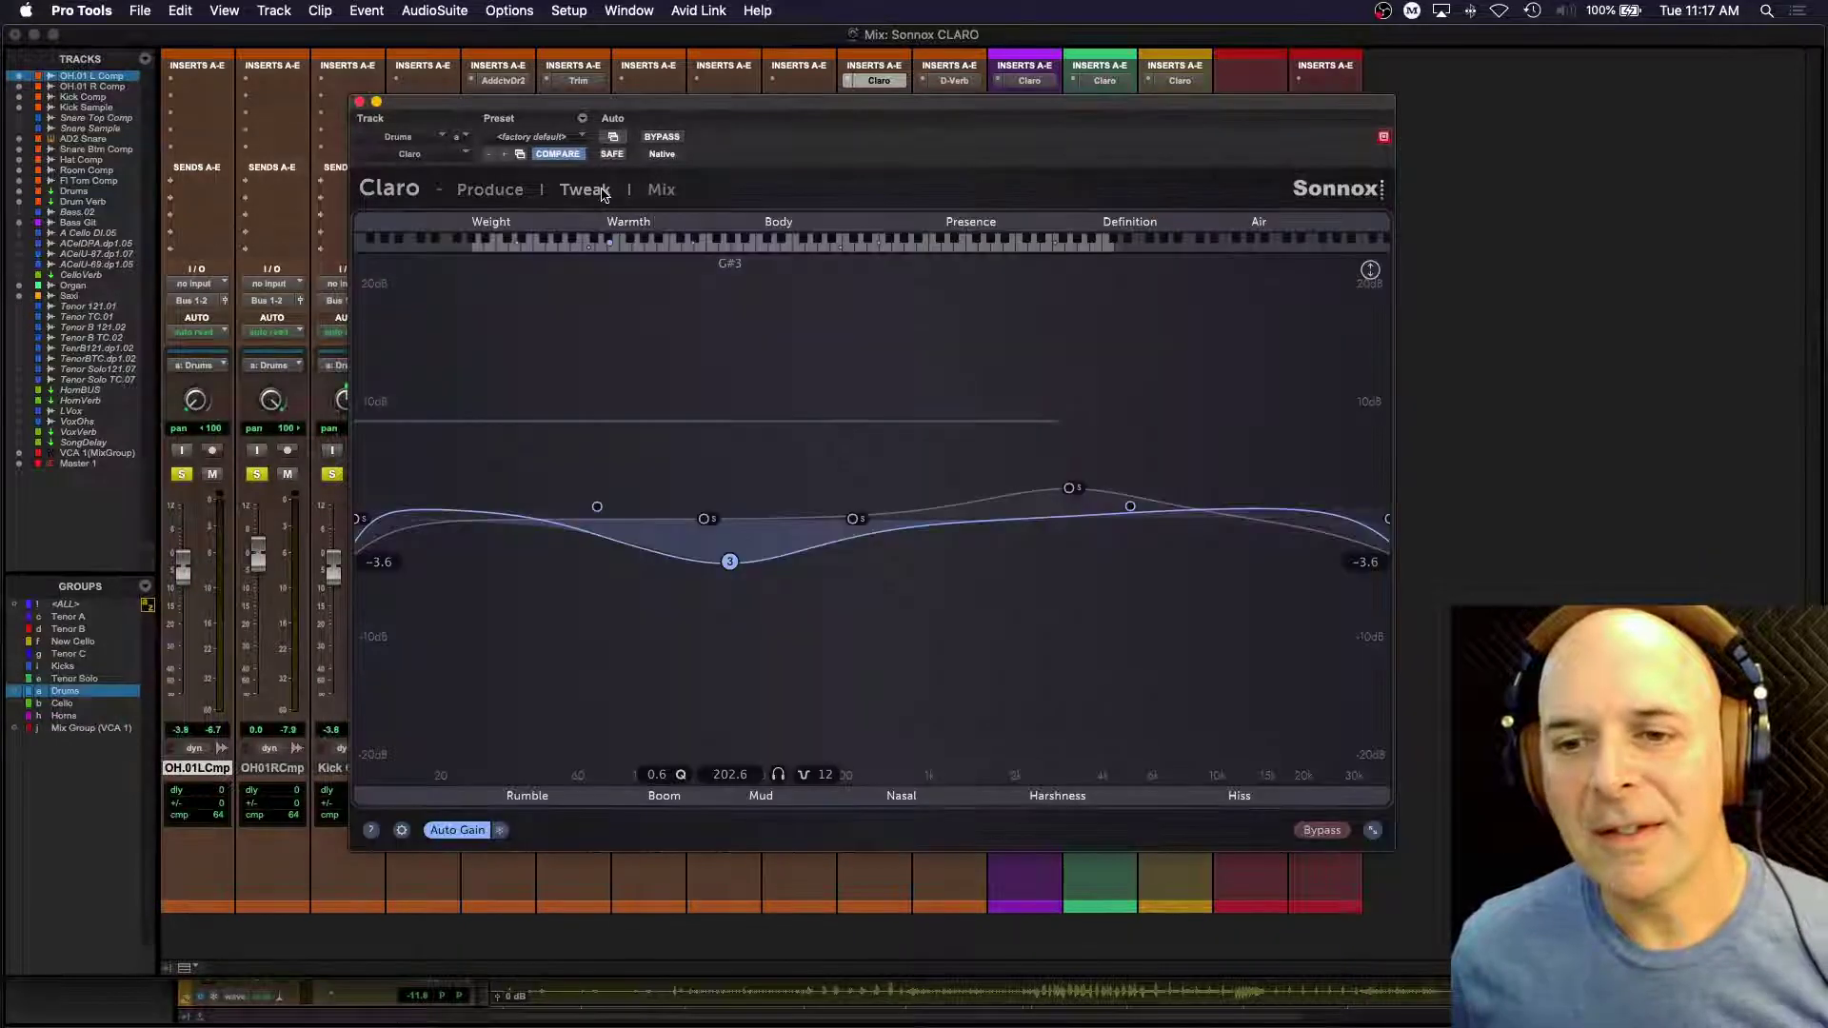
# Step: During playback, keep the 200 Hz tone band a Bell and narrow it to Q 23.5 with about -9.1 dB near 167 Hz
pyautogui.press('space')
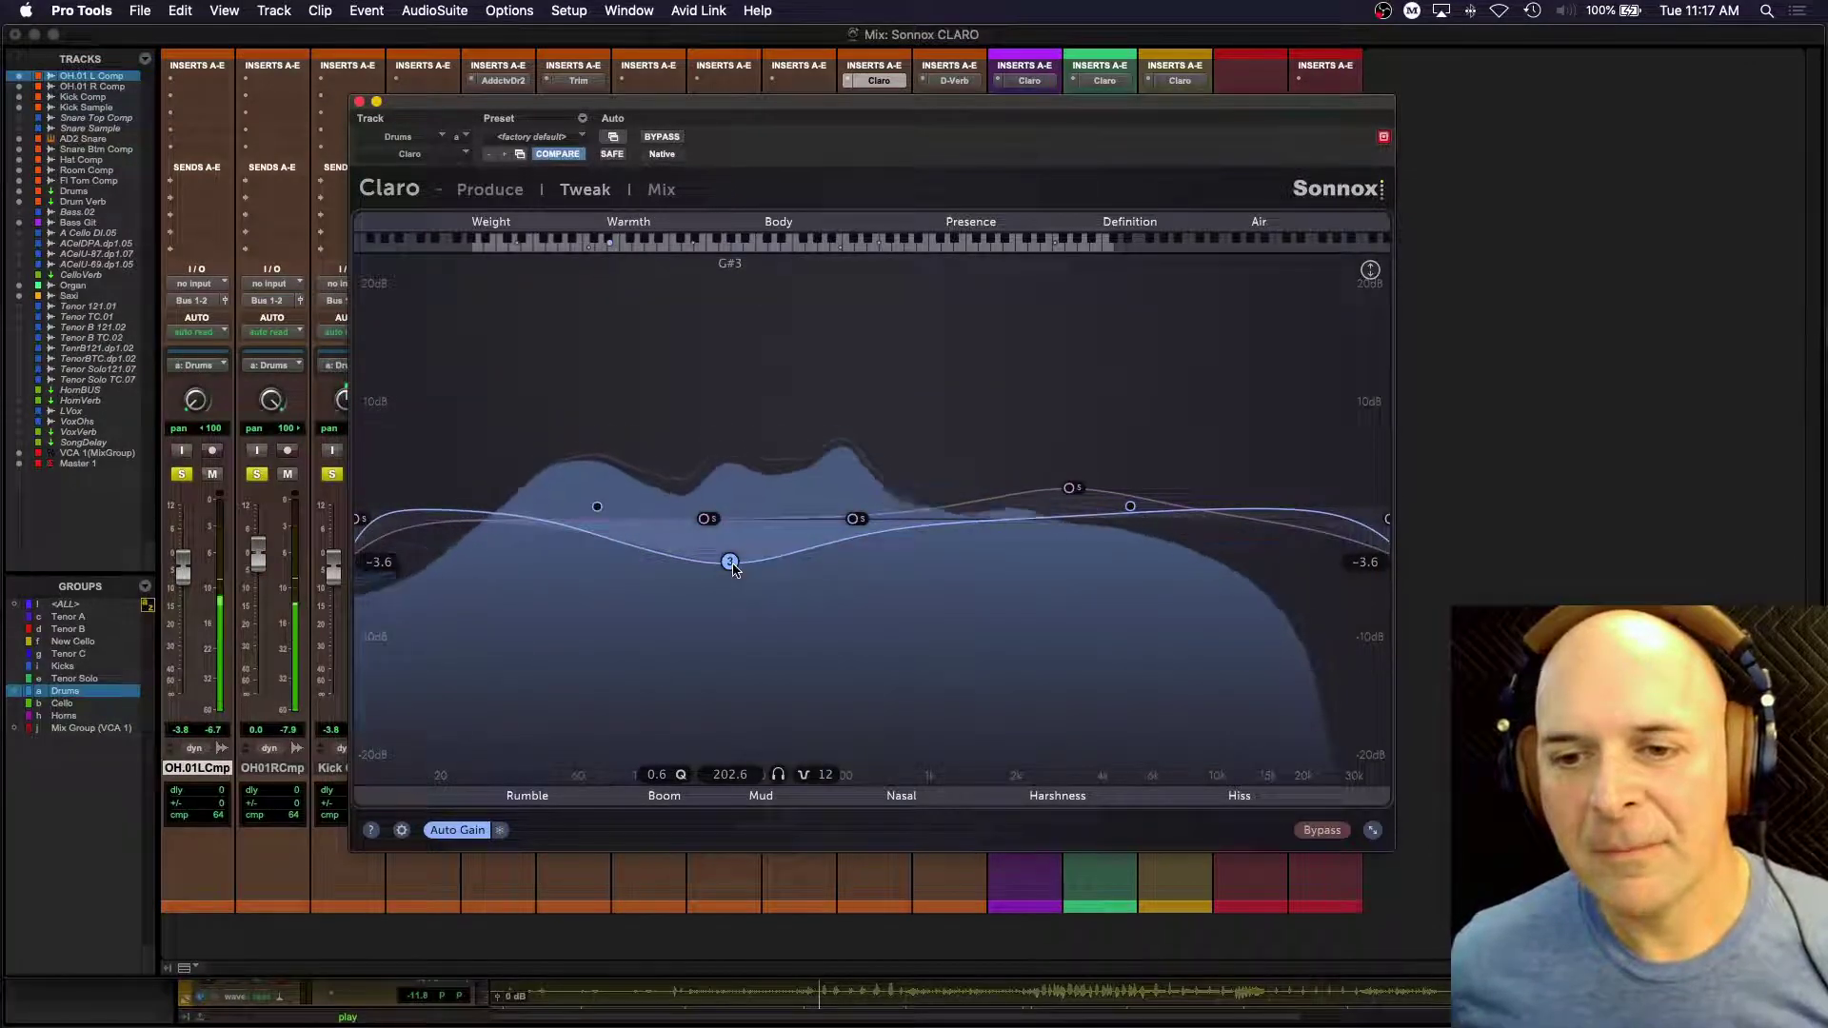
pyautogui.moveTo(733, 568)
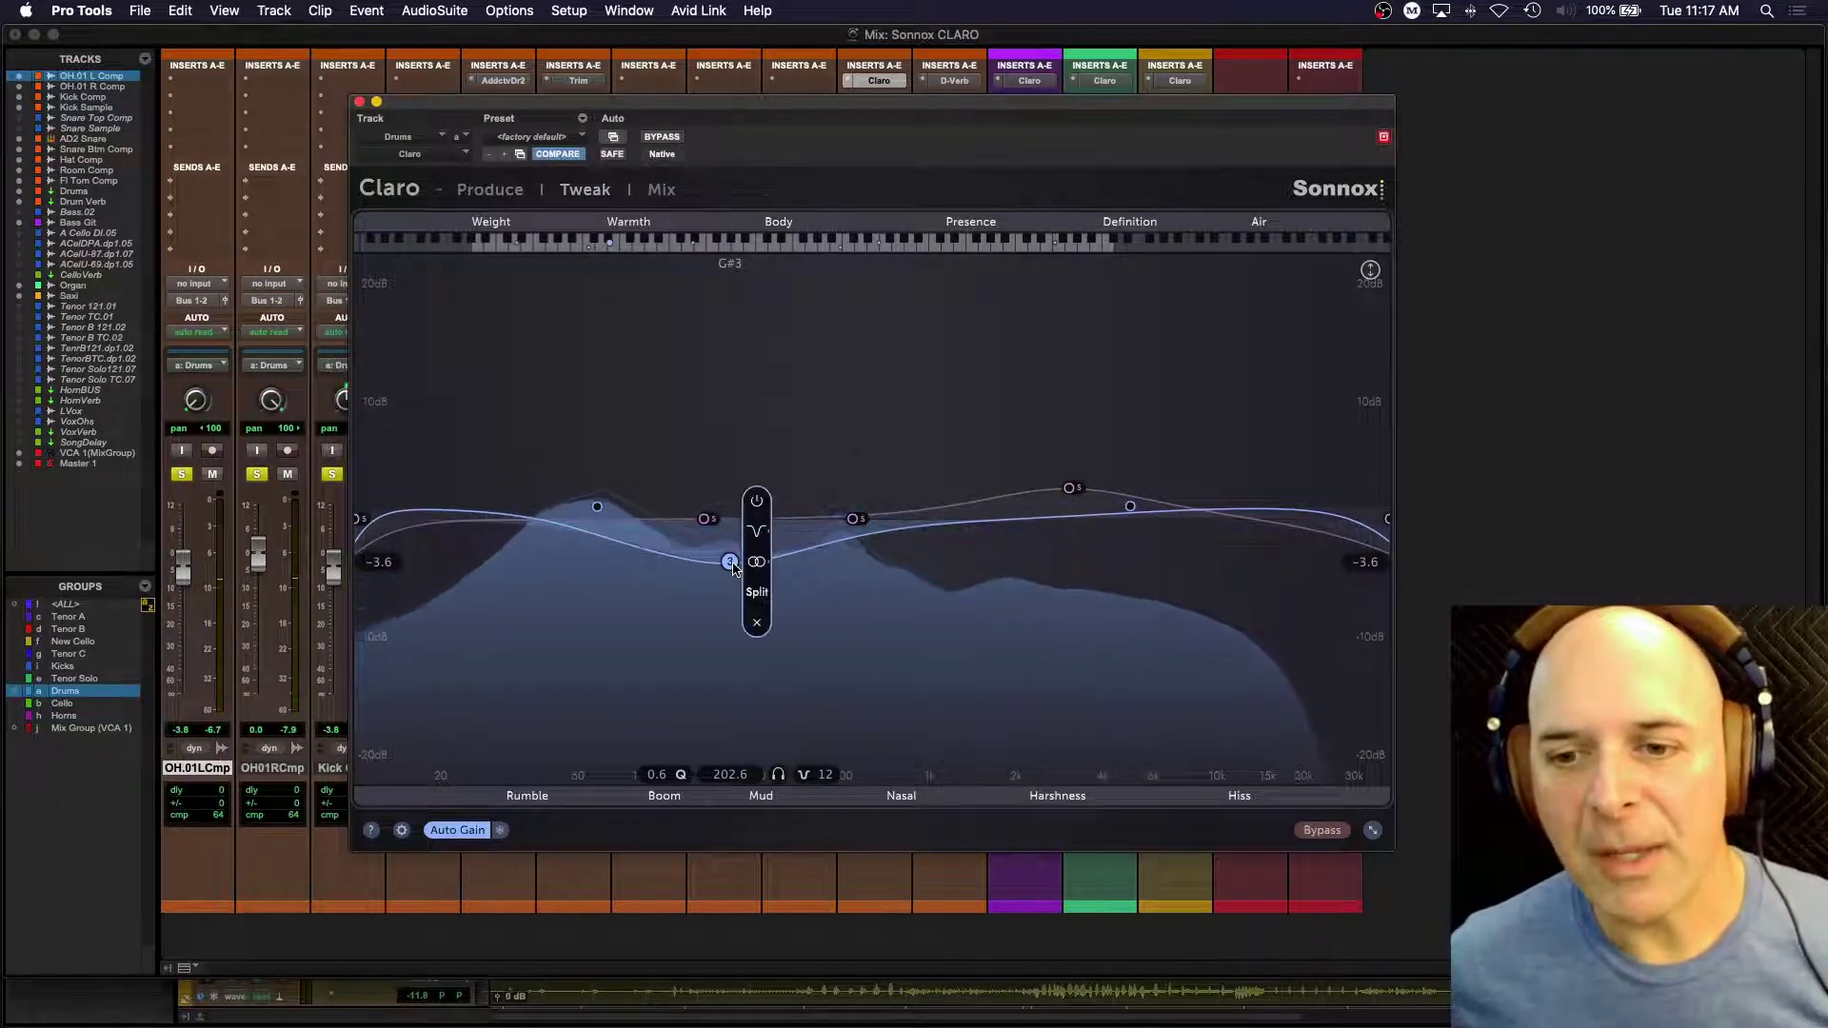
pyautogui.click(755, 530)
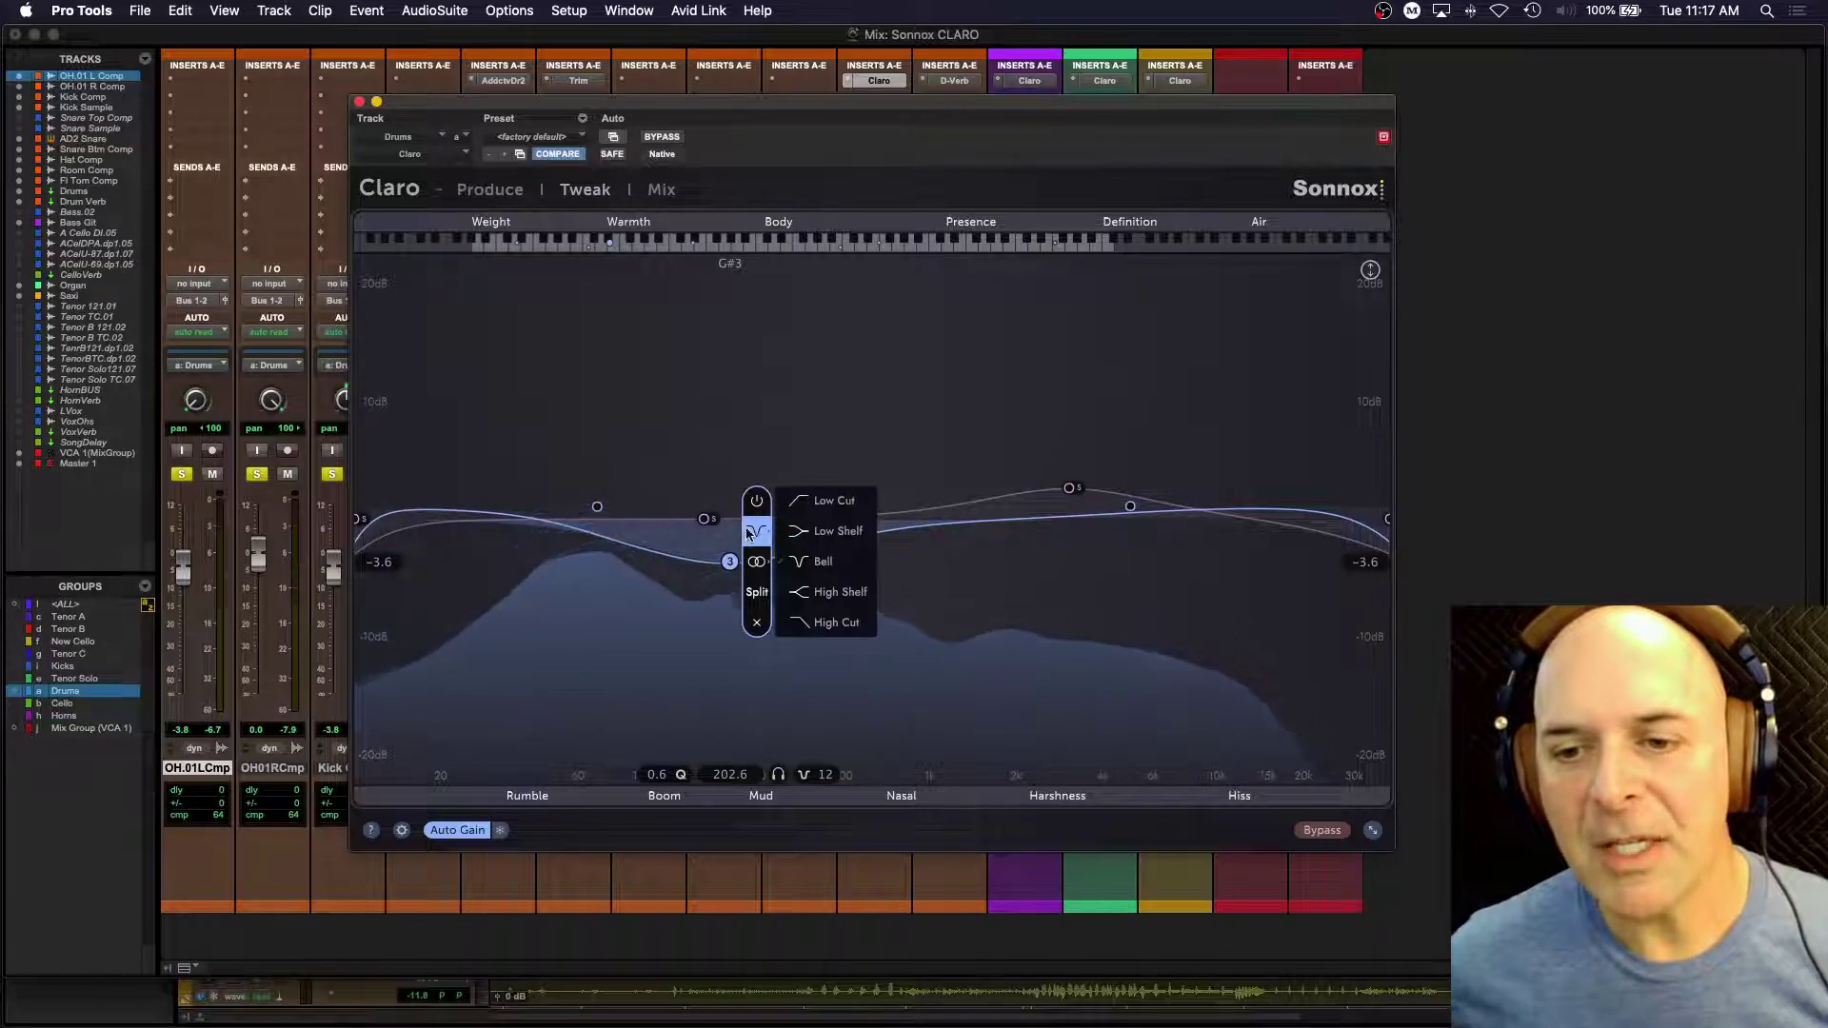
pyautogui.click(805, 561)
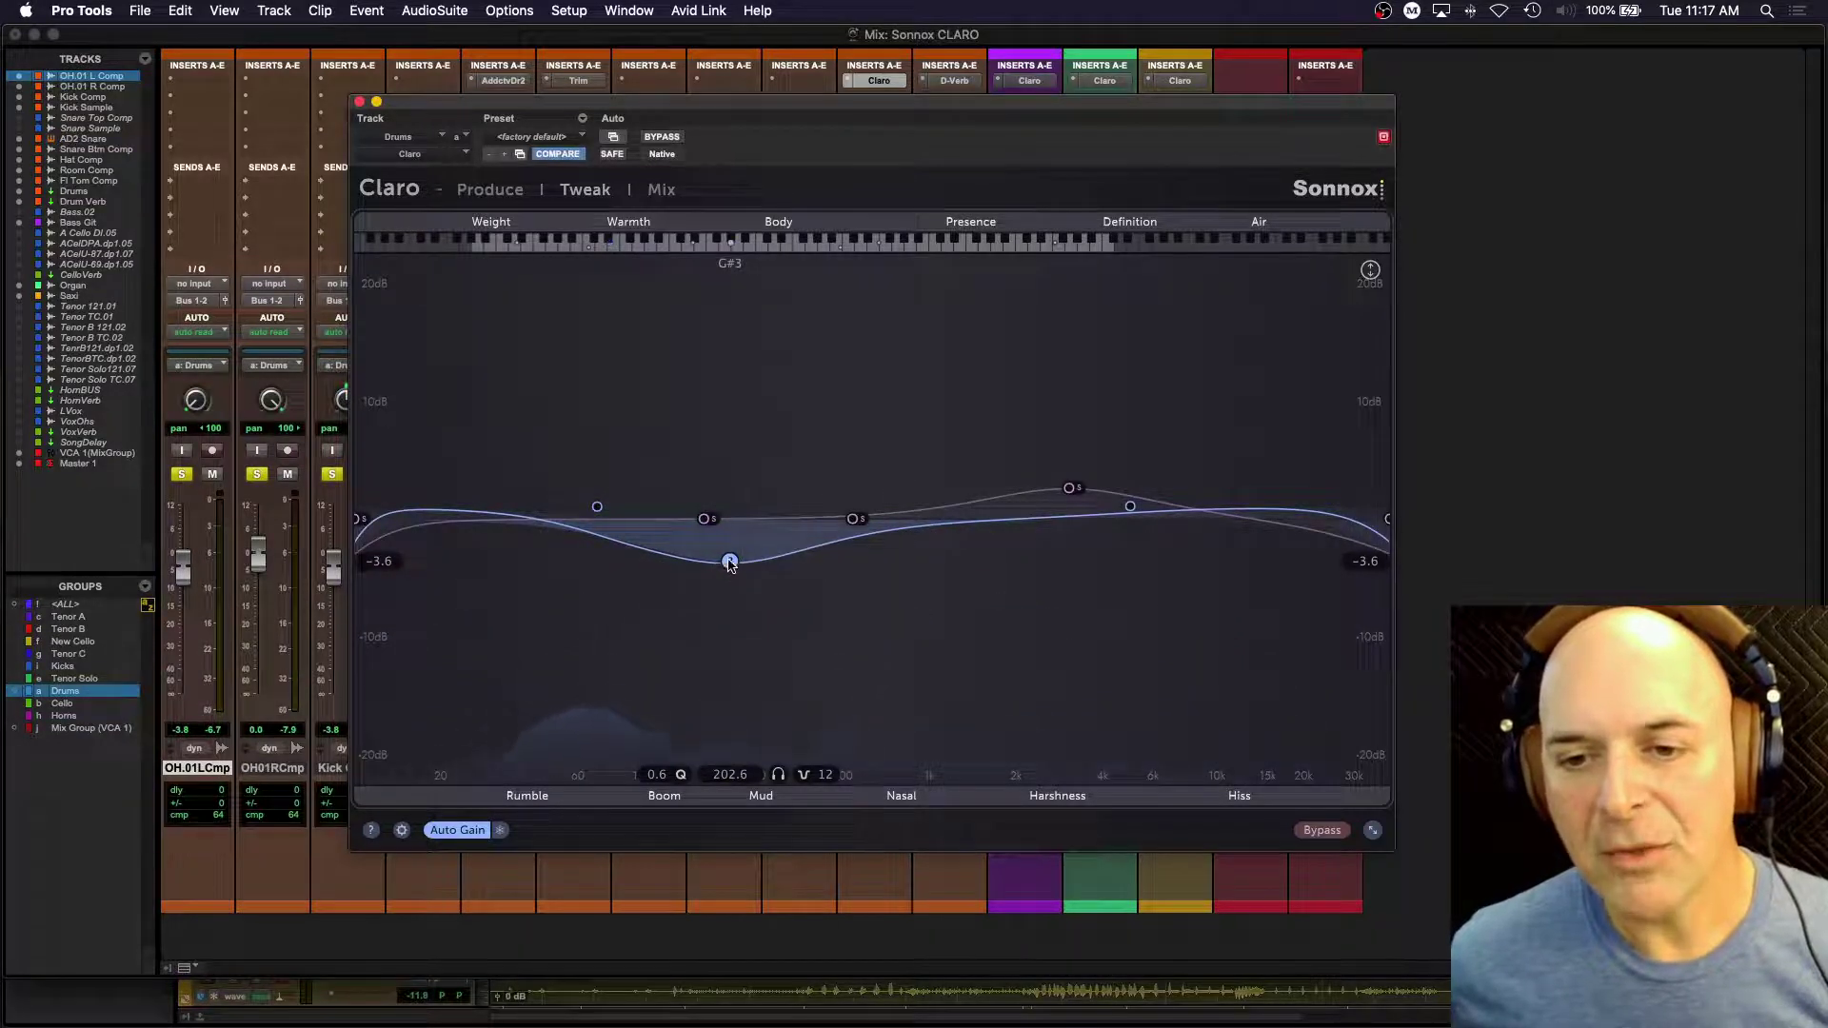
pyautogui.moveTo(730, 562); pyautogui.dragTo(703, 576)
pyautogui.moveTo(646, 781); pyautogui.dragTo(638, 727)
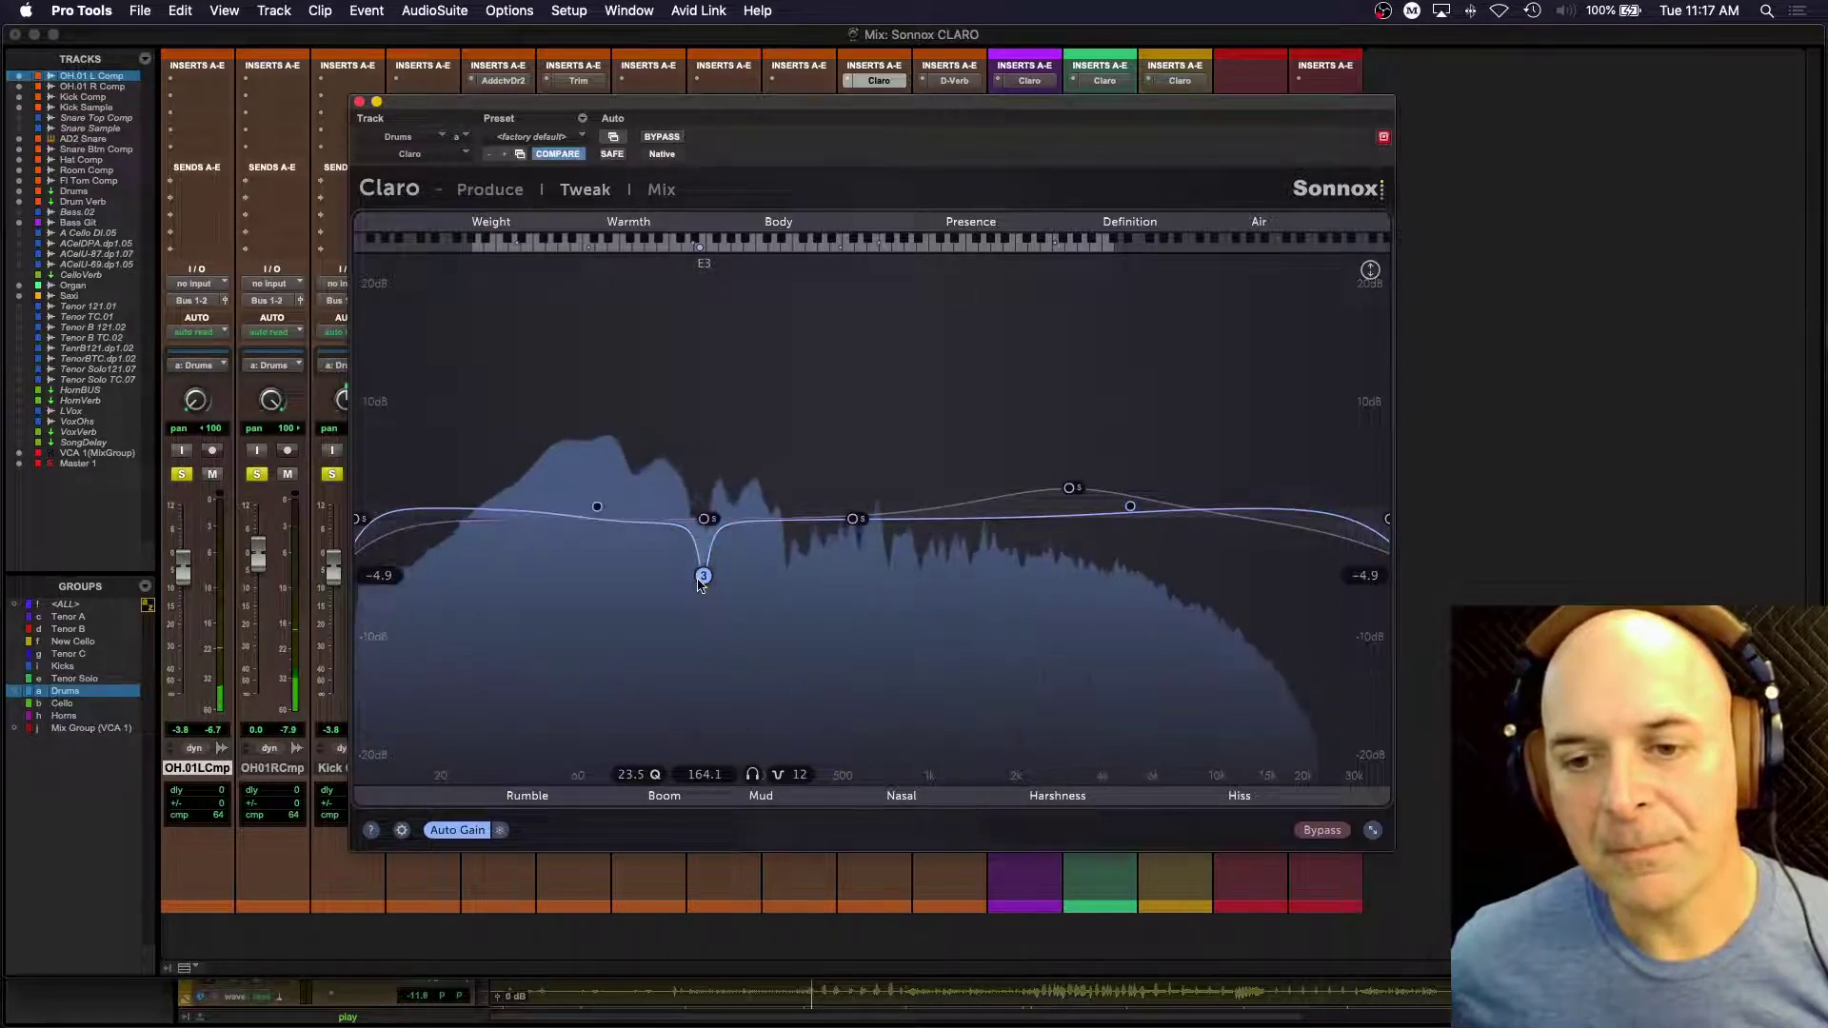
pyautogui.moveTo(703, 575); pyautogui.dragTo(706, 625)
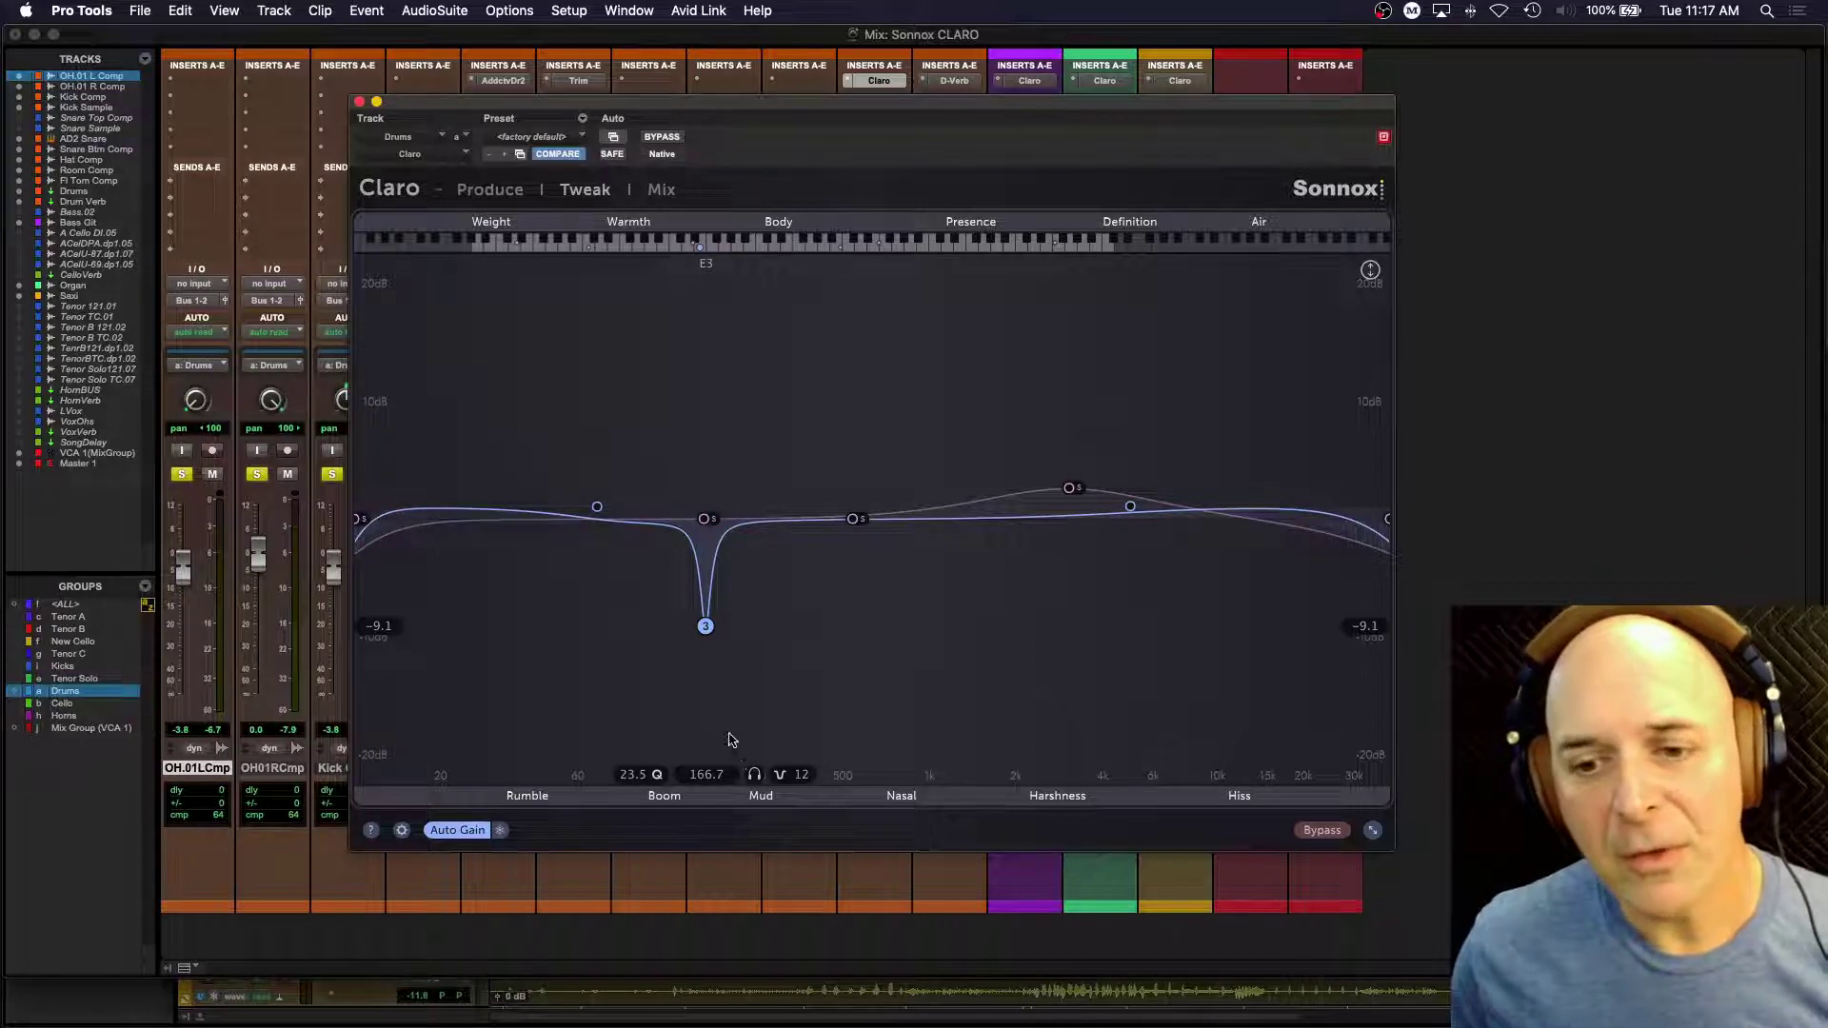
# Step: Play the drums and audition the narrow 167 Hz tone cut in isolation
pyautogui.press('space')
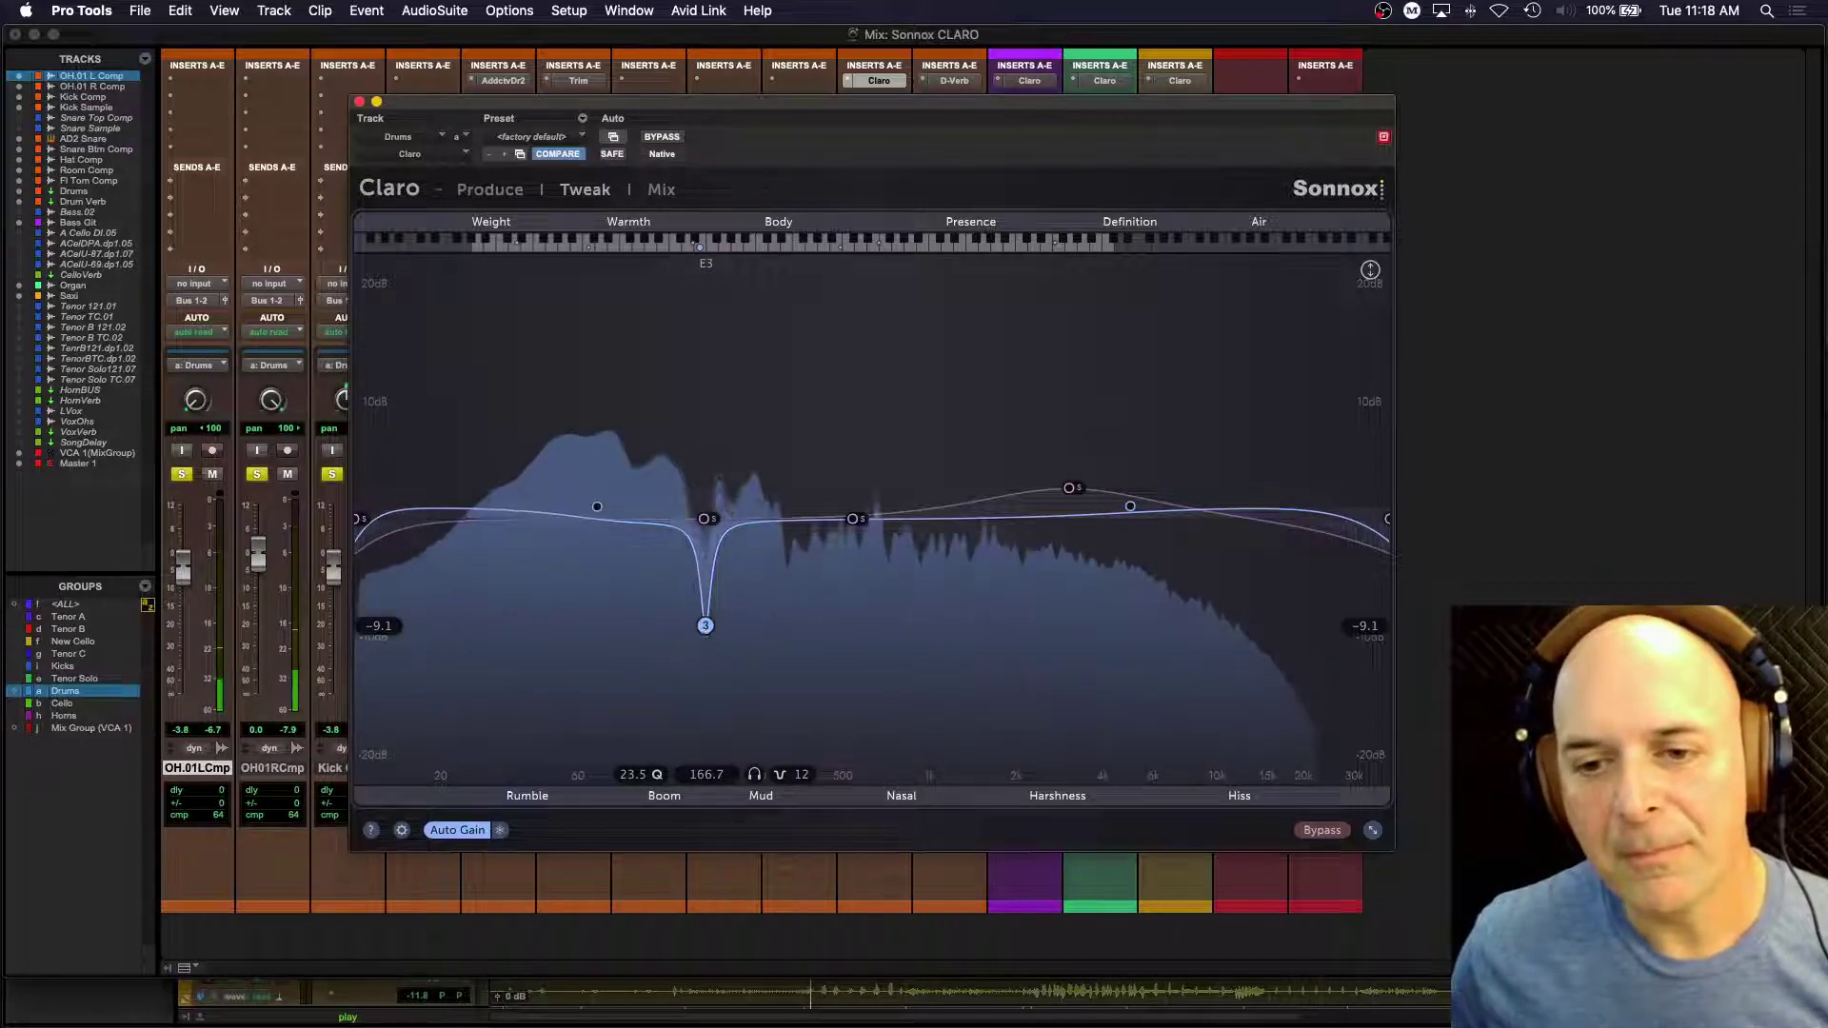
pyautogui.click(754, 774)
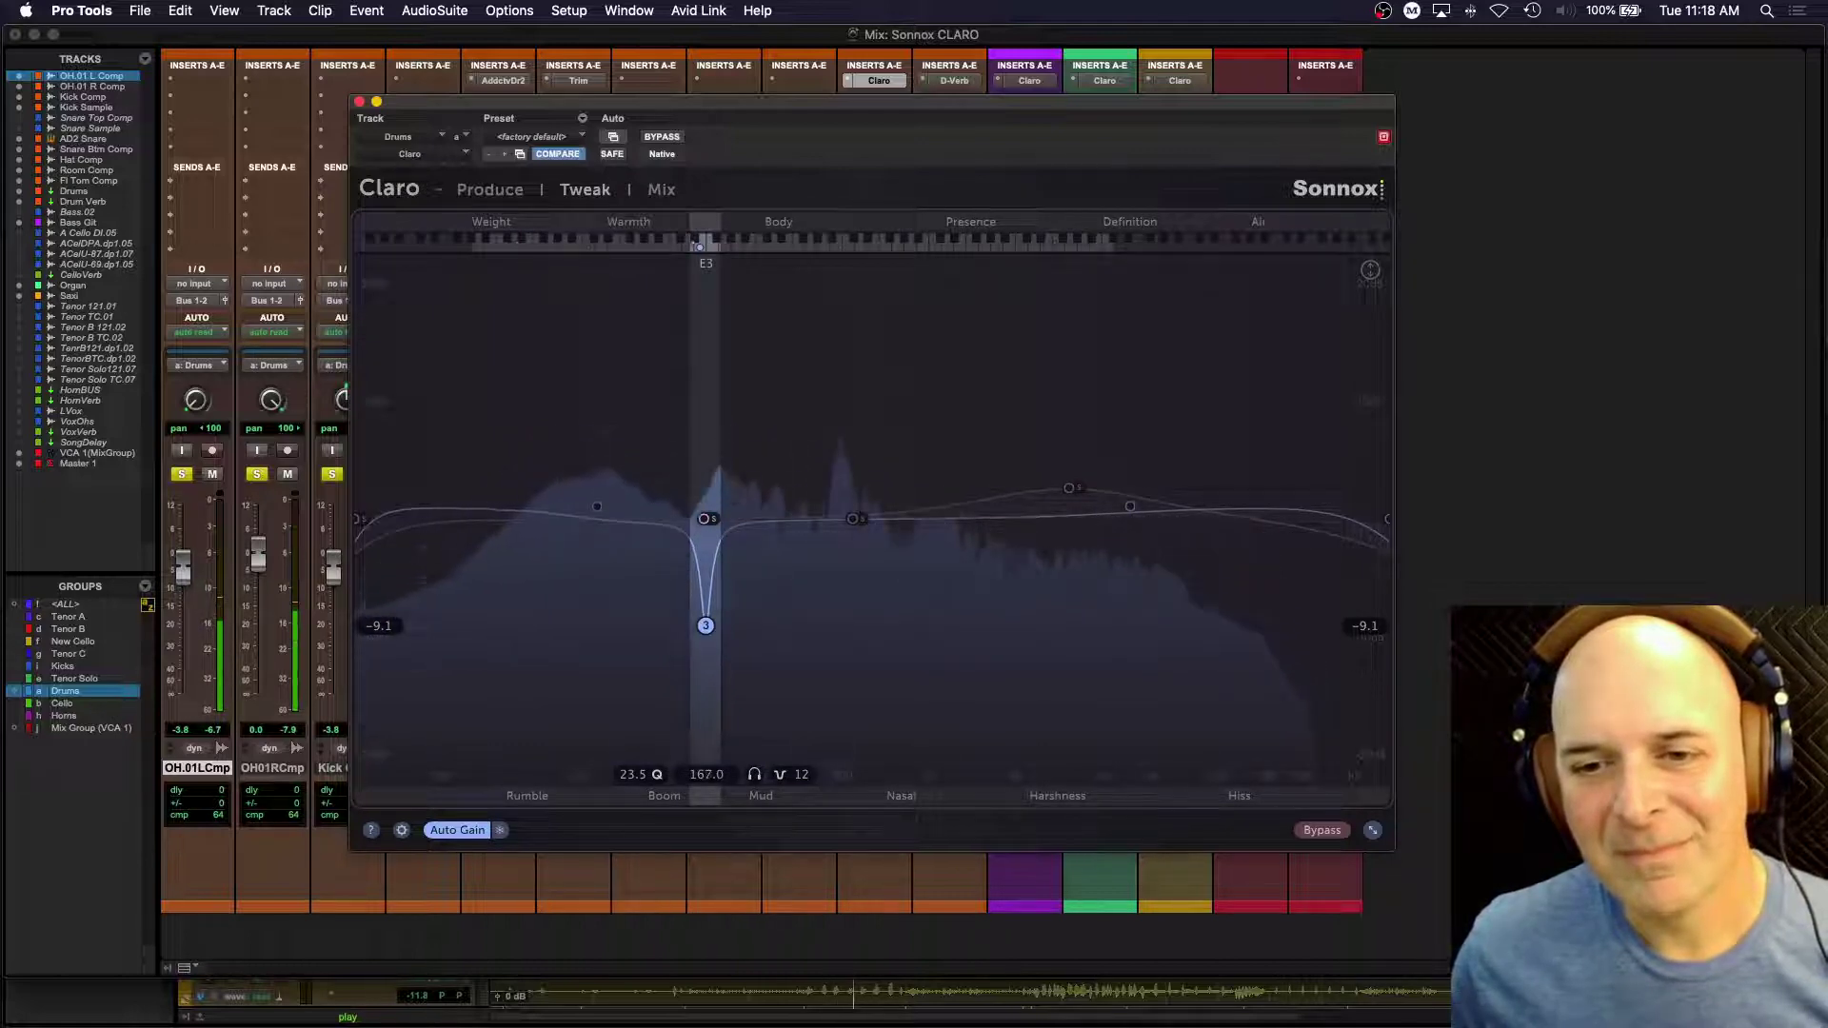
pyautogui.click(754, 774)
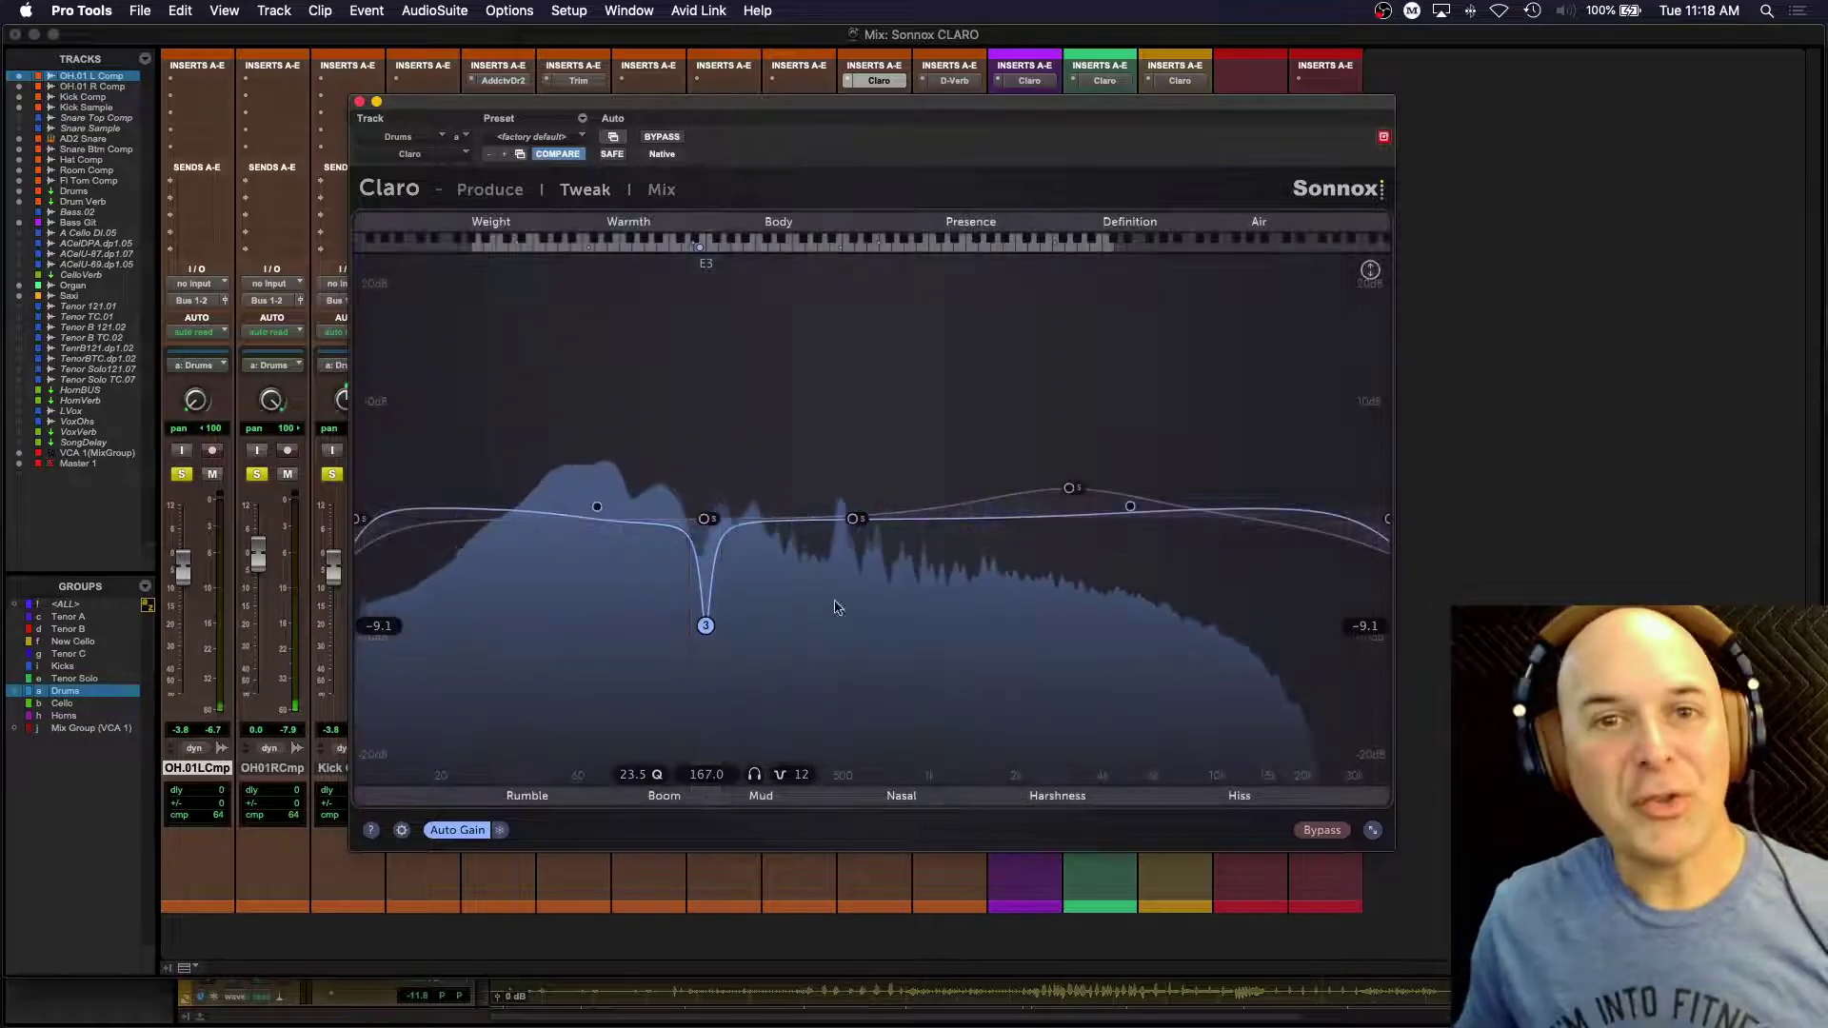
# Step: Audition the 541 Hz width band in isolation during playback while examining the width spectrum, and stop playback
pyautogui.click(854, 519)
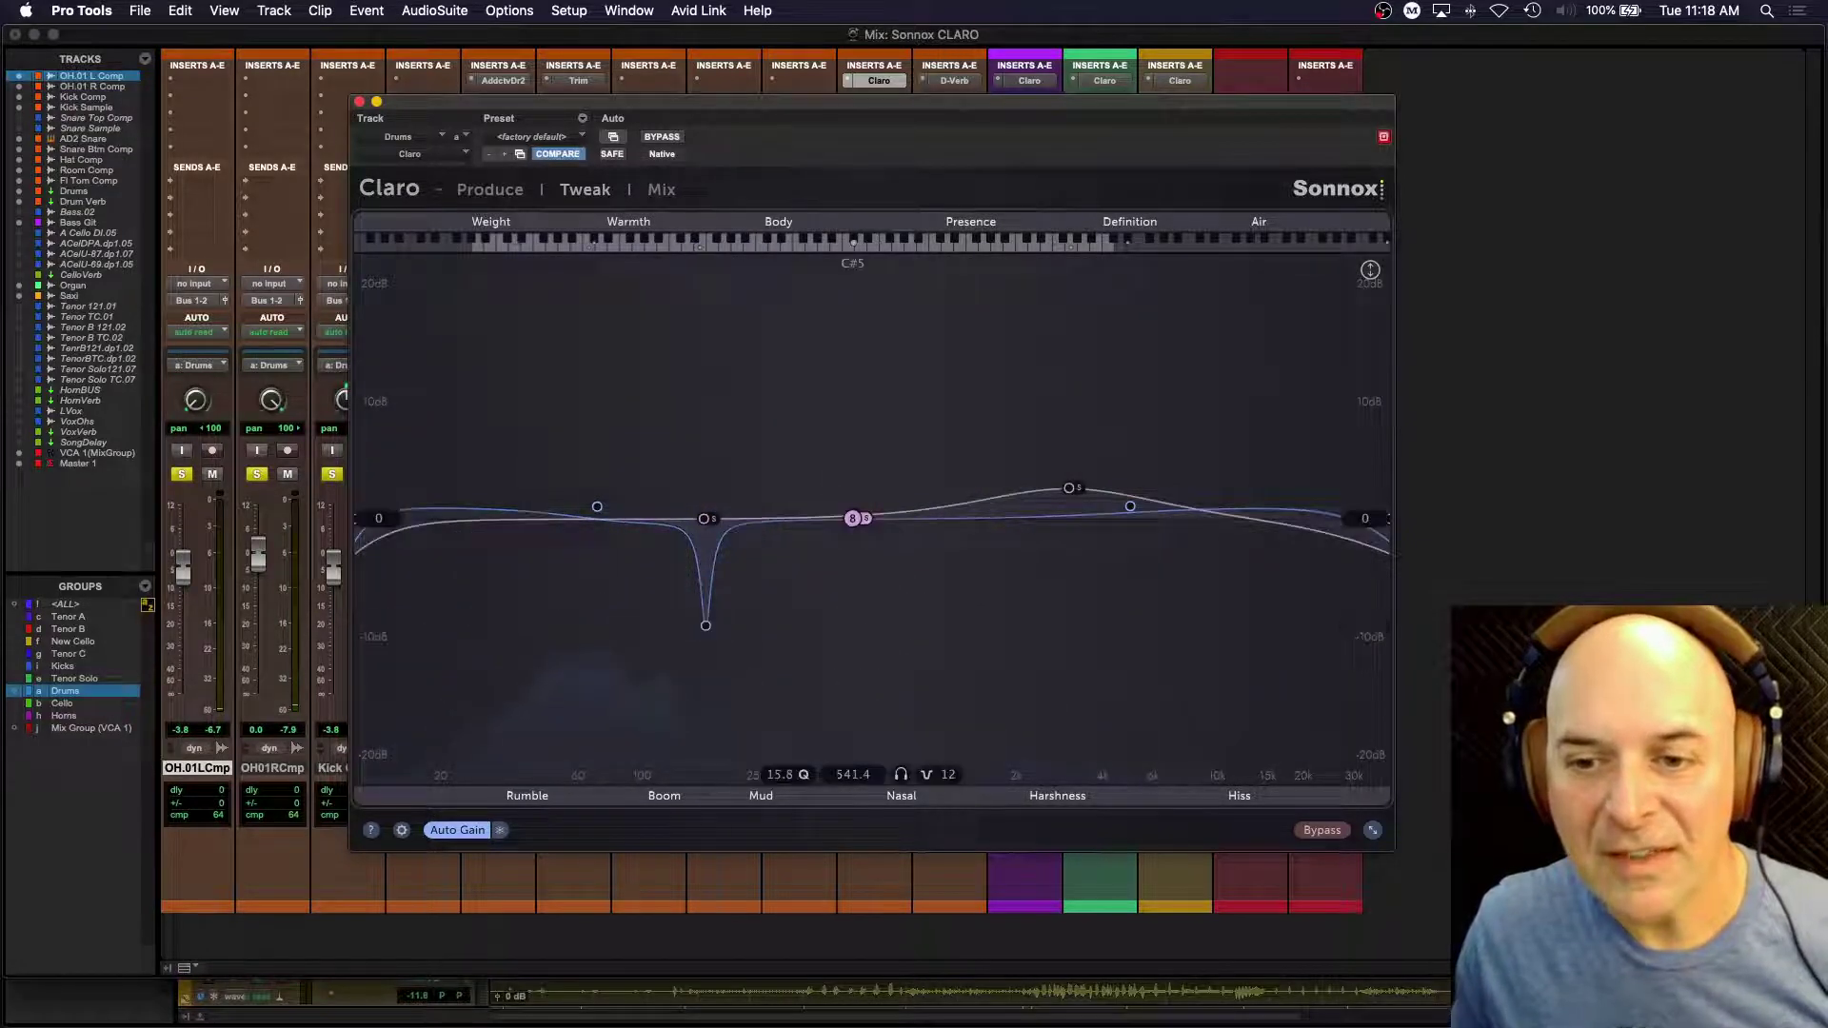
pyautogui.press('space')
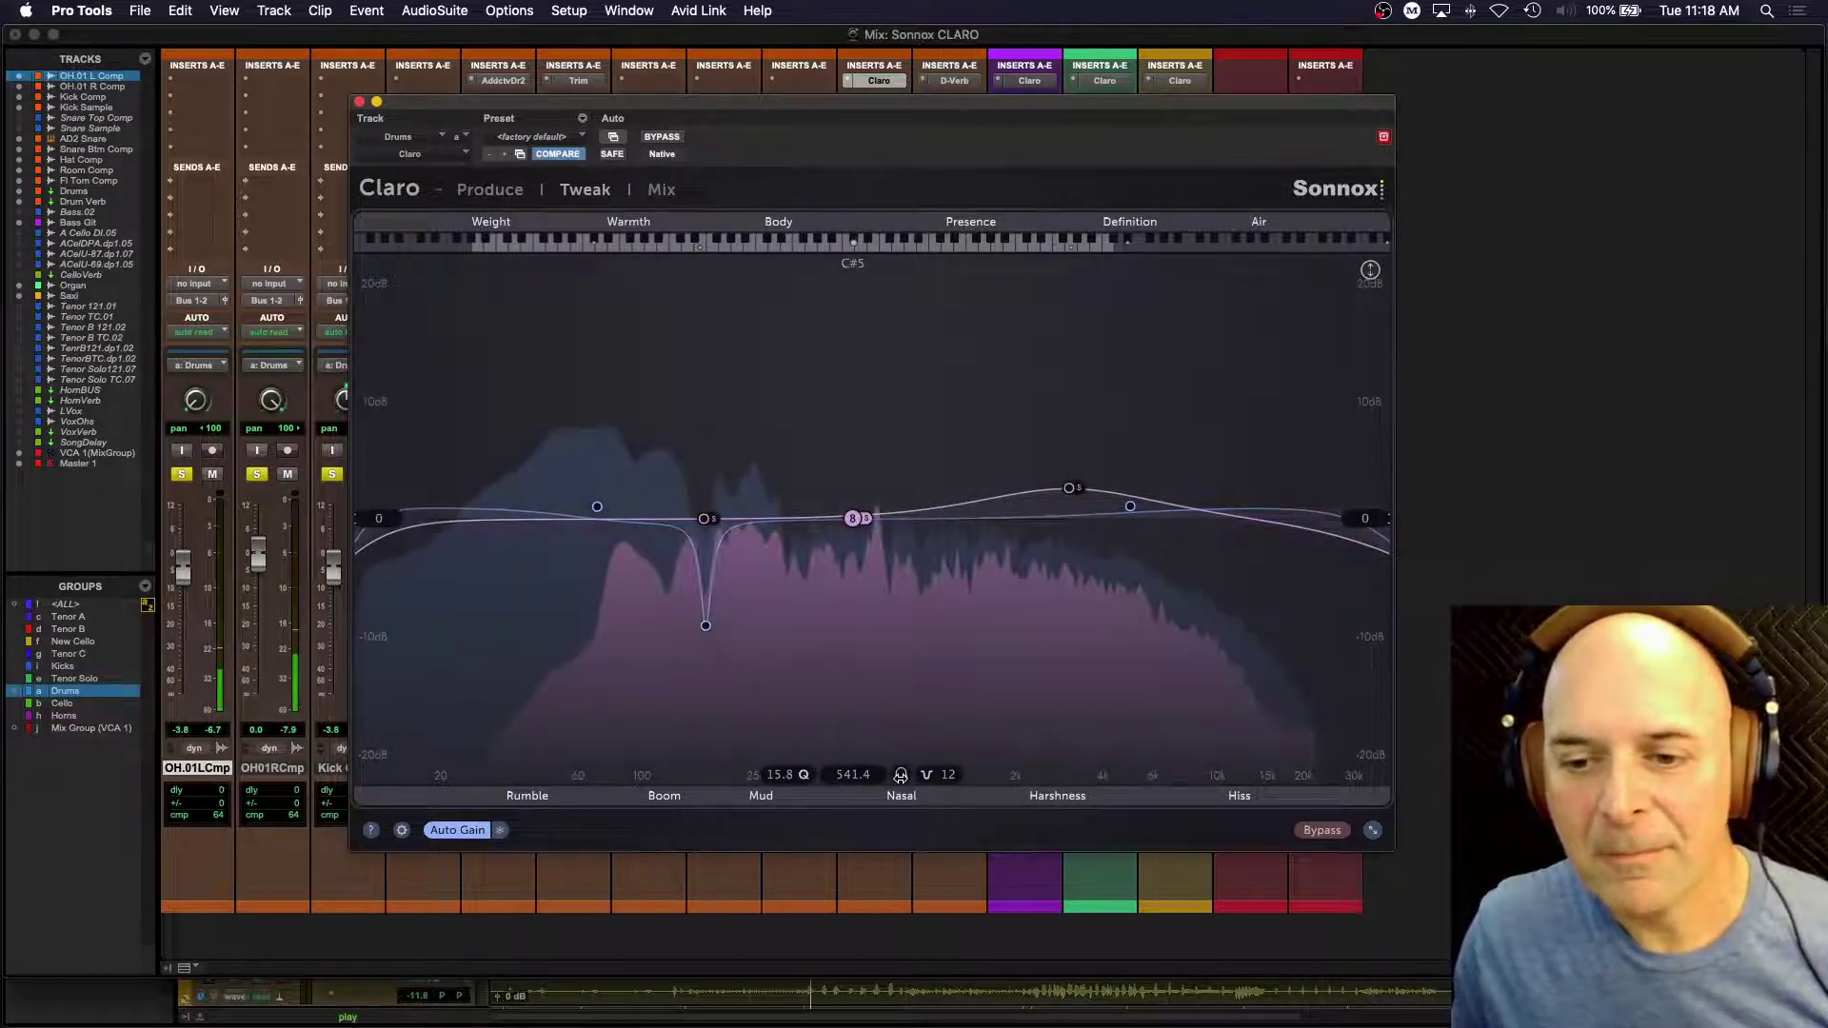
pyautogui.click(853, 518)
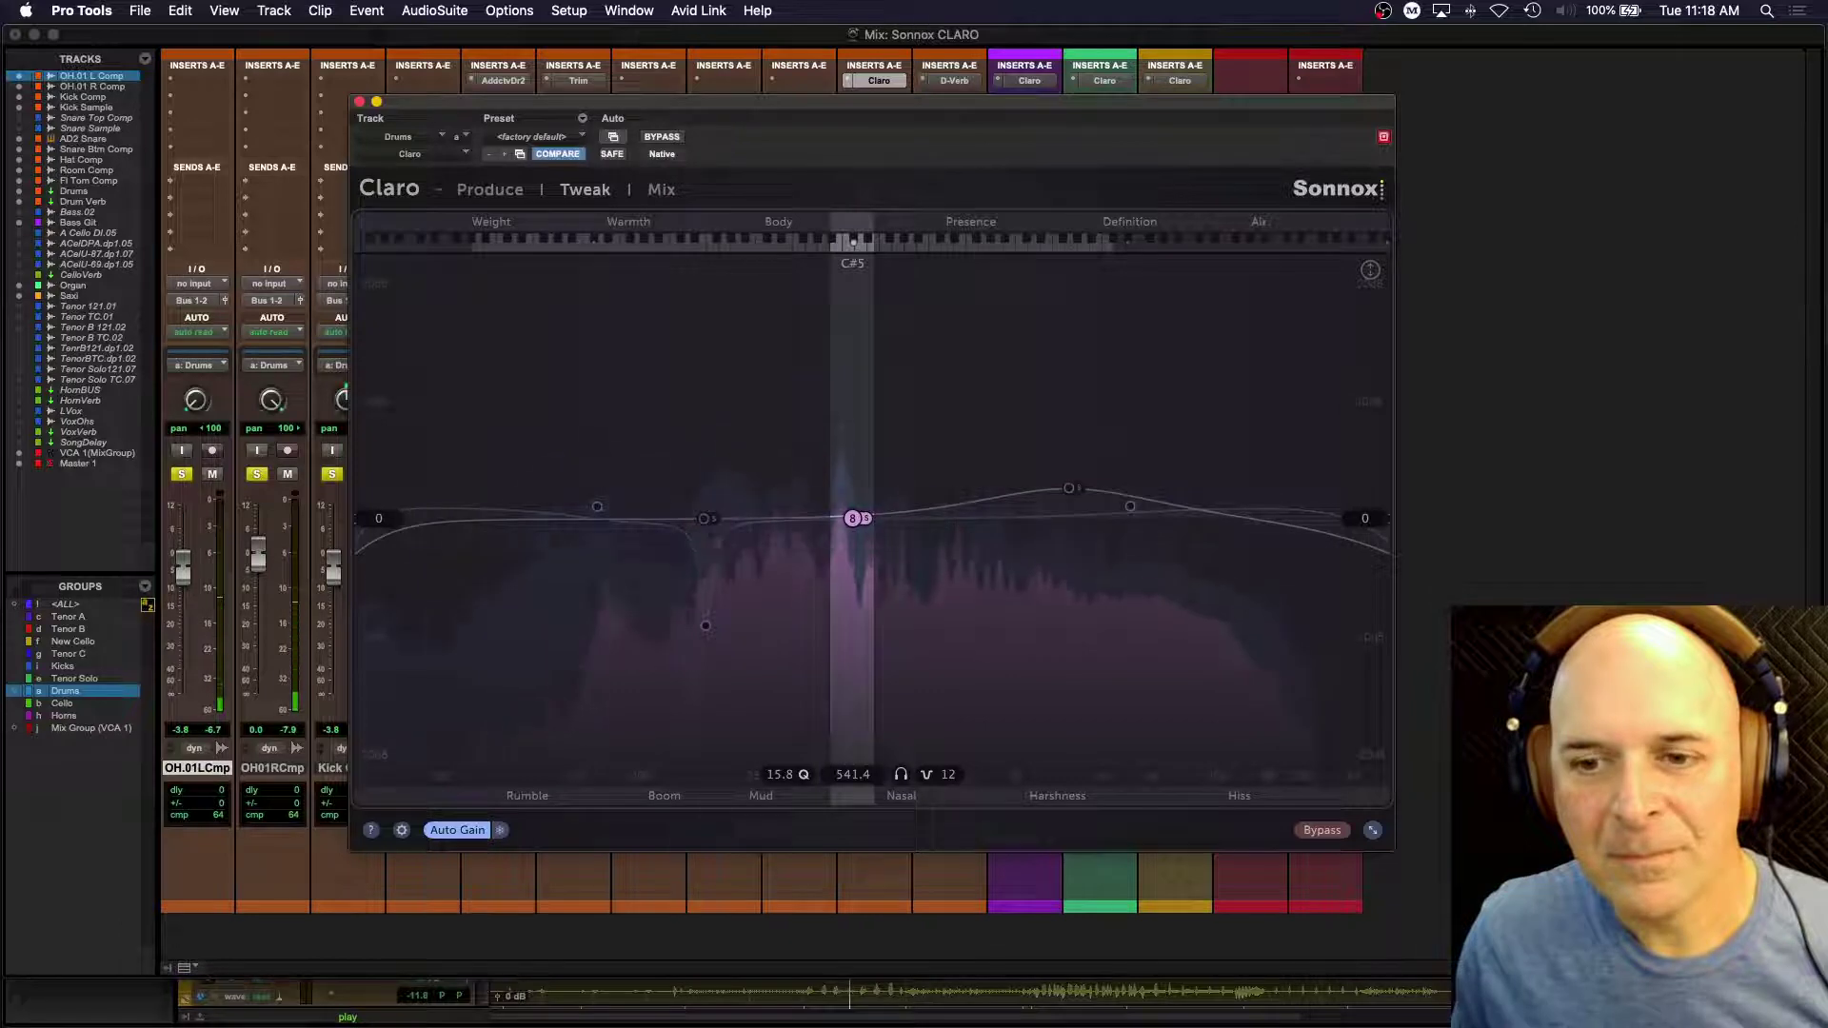
pyautogui.click(949, 668)
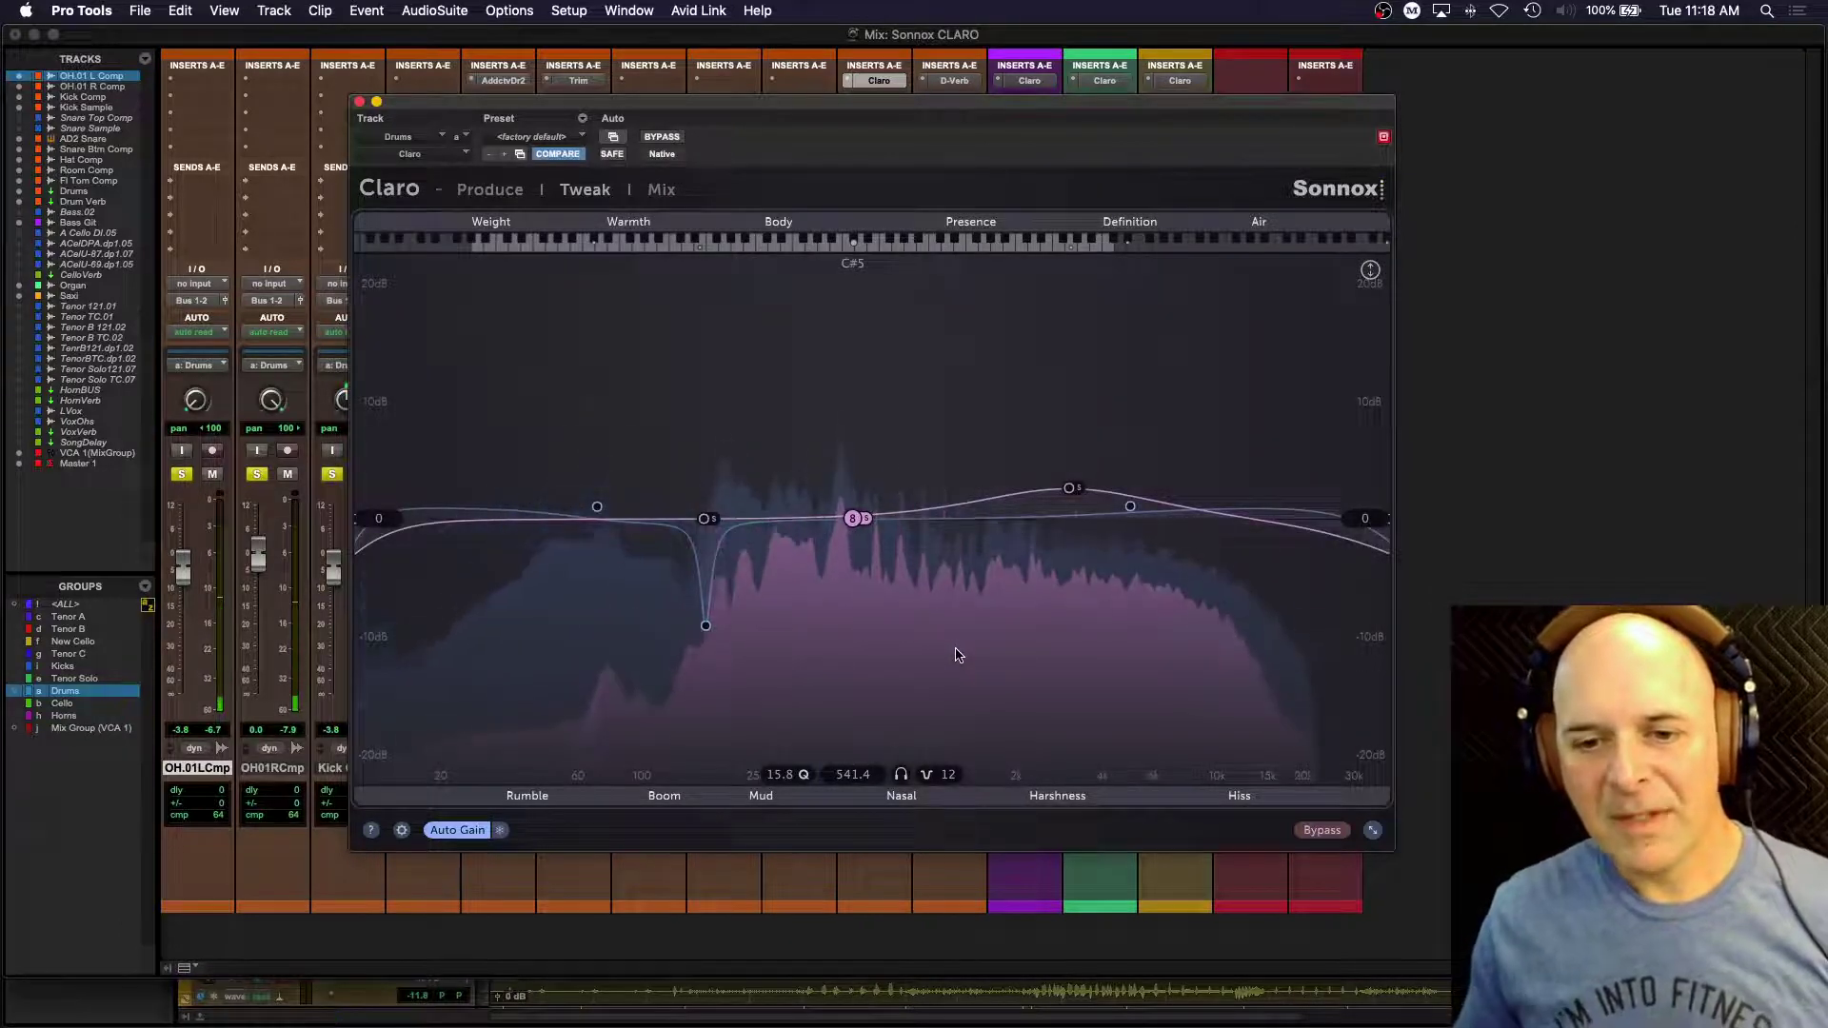
pyautogui.press('space')
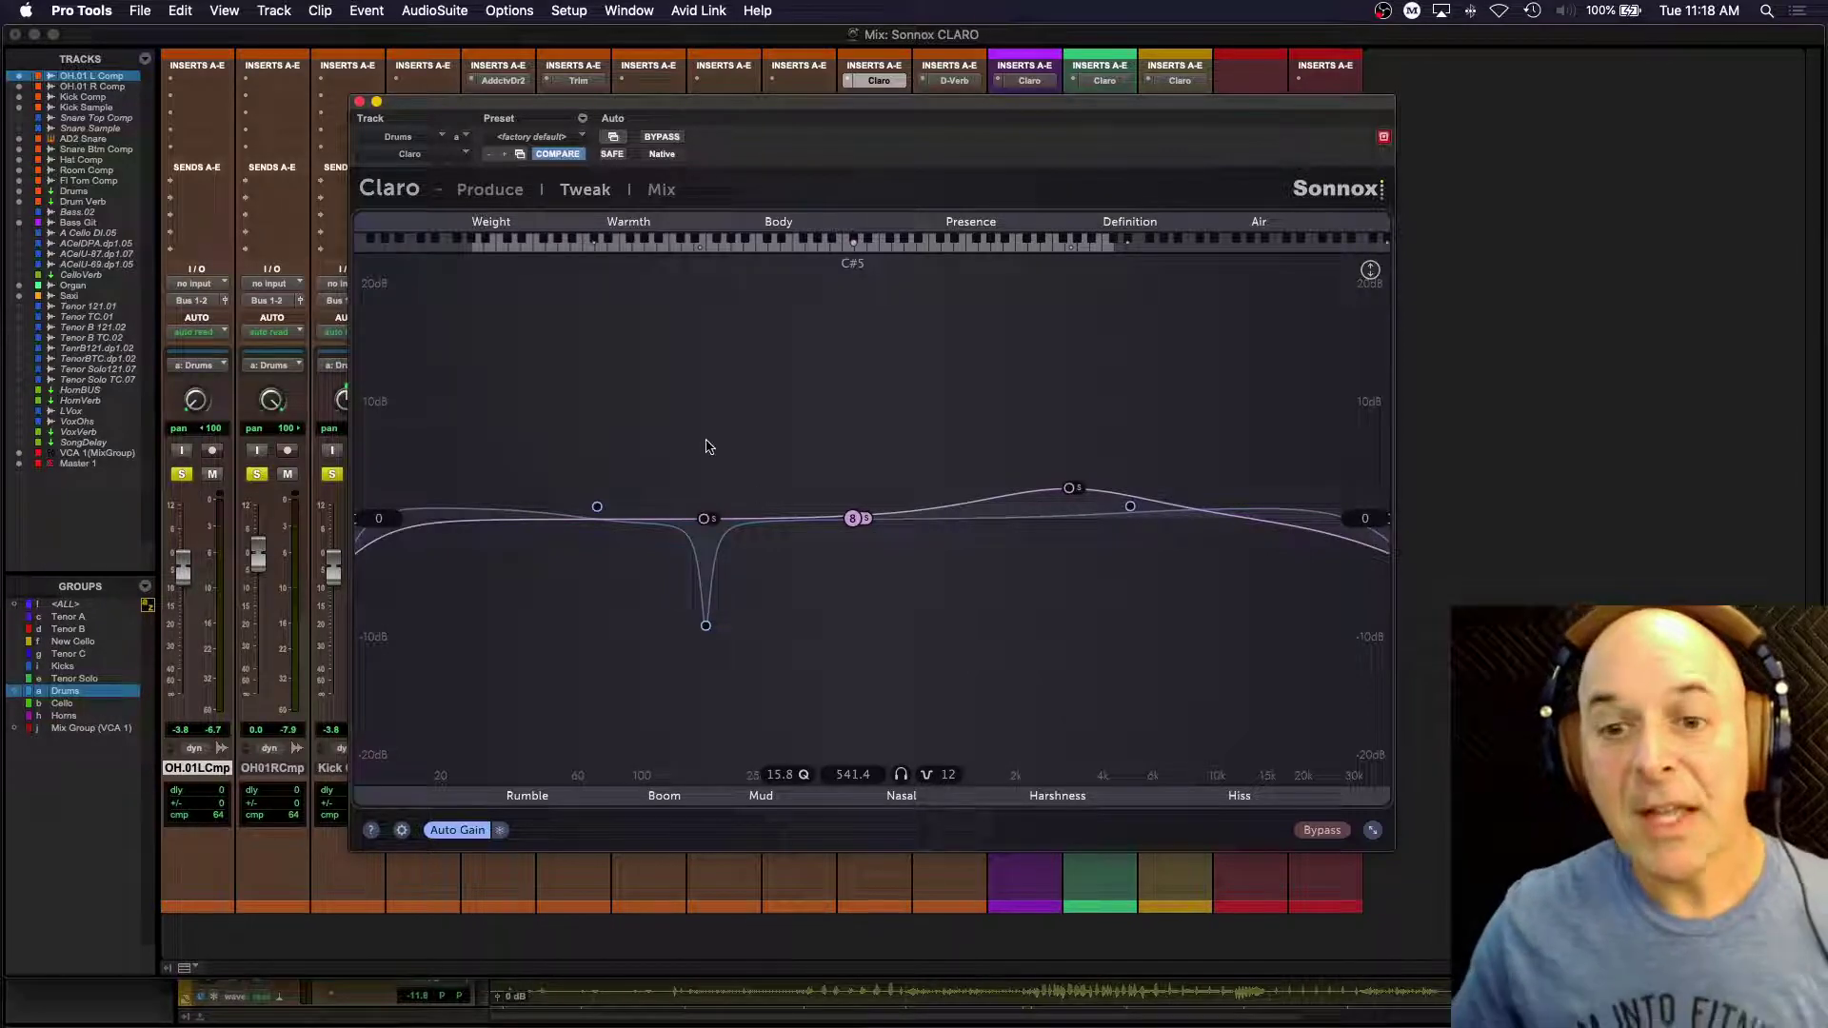
# Step: Close the Drums Claro, solo Bass Git during playback, and show and reposition its Claro window
pyautogui.click(359, 102)
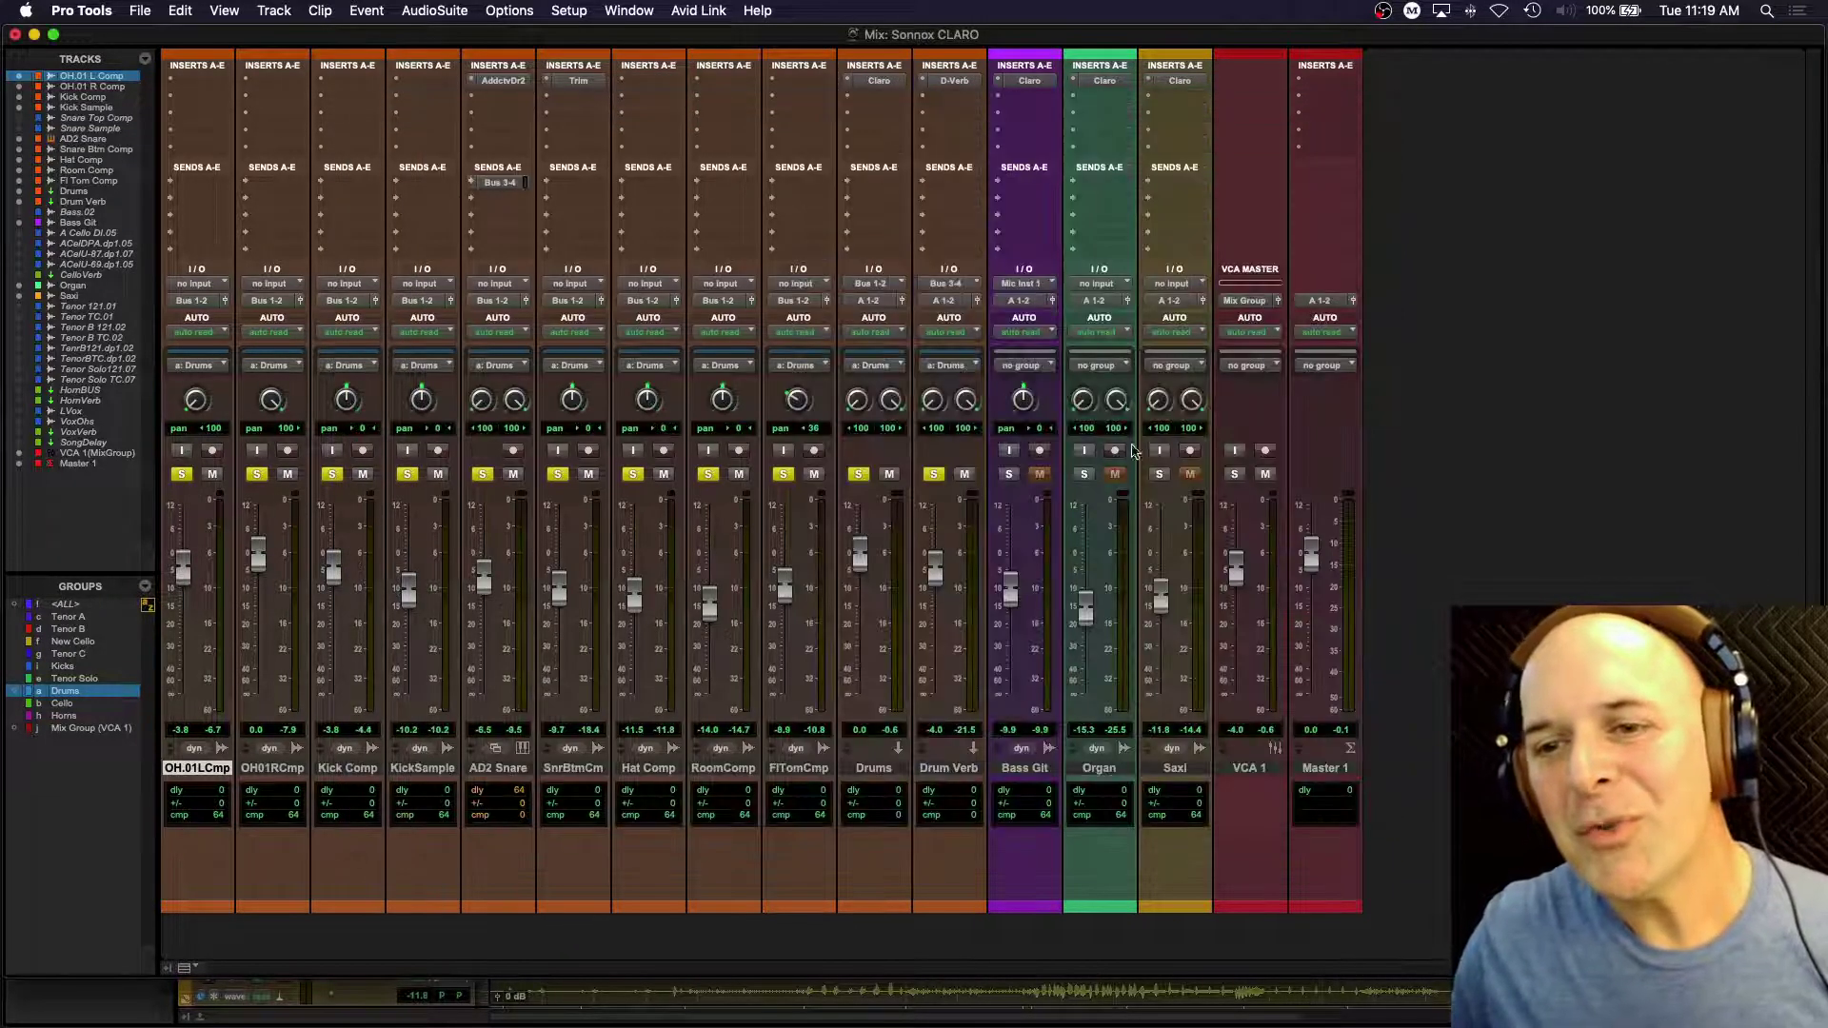
pyautogui.click(1009, 474)
pyautogui.press('space')
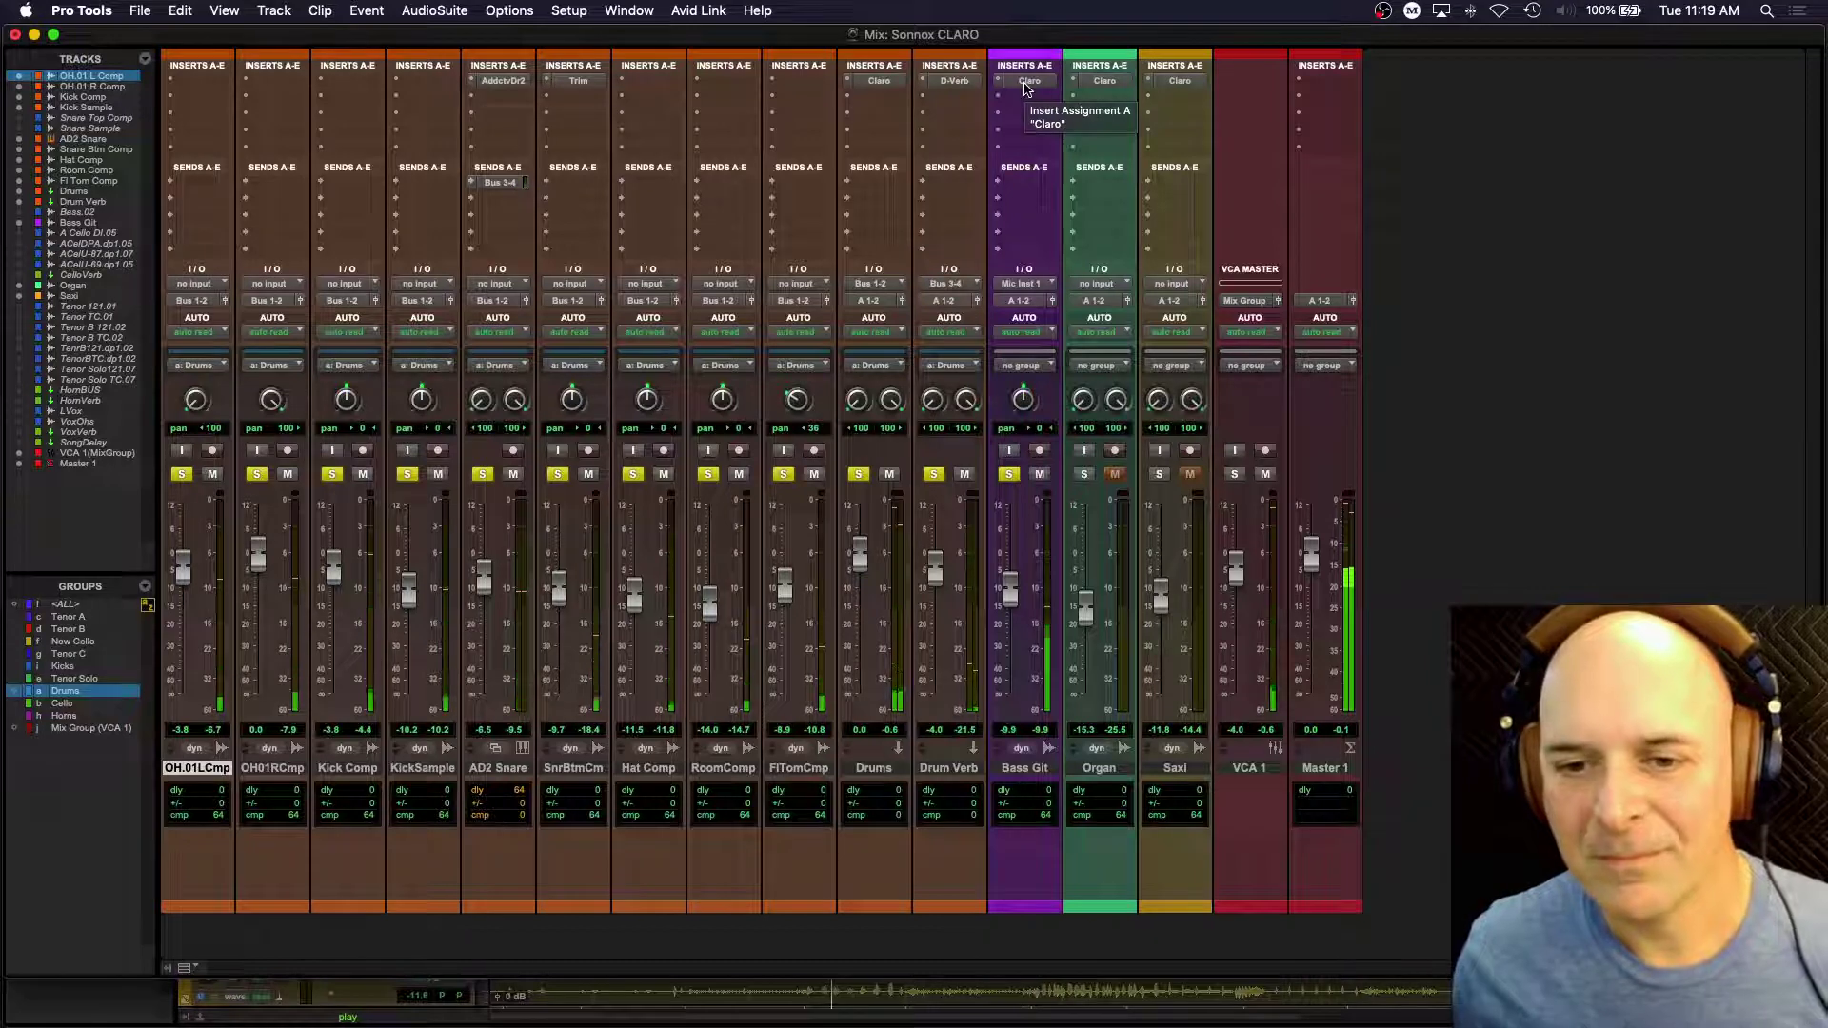
pyautogui.click(1029, 80)
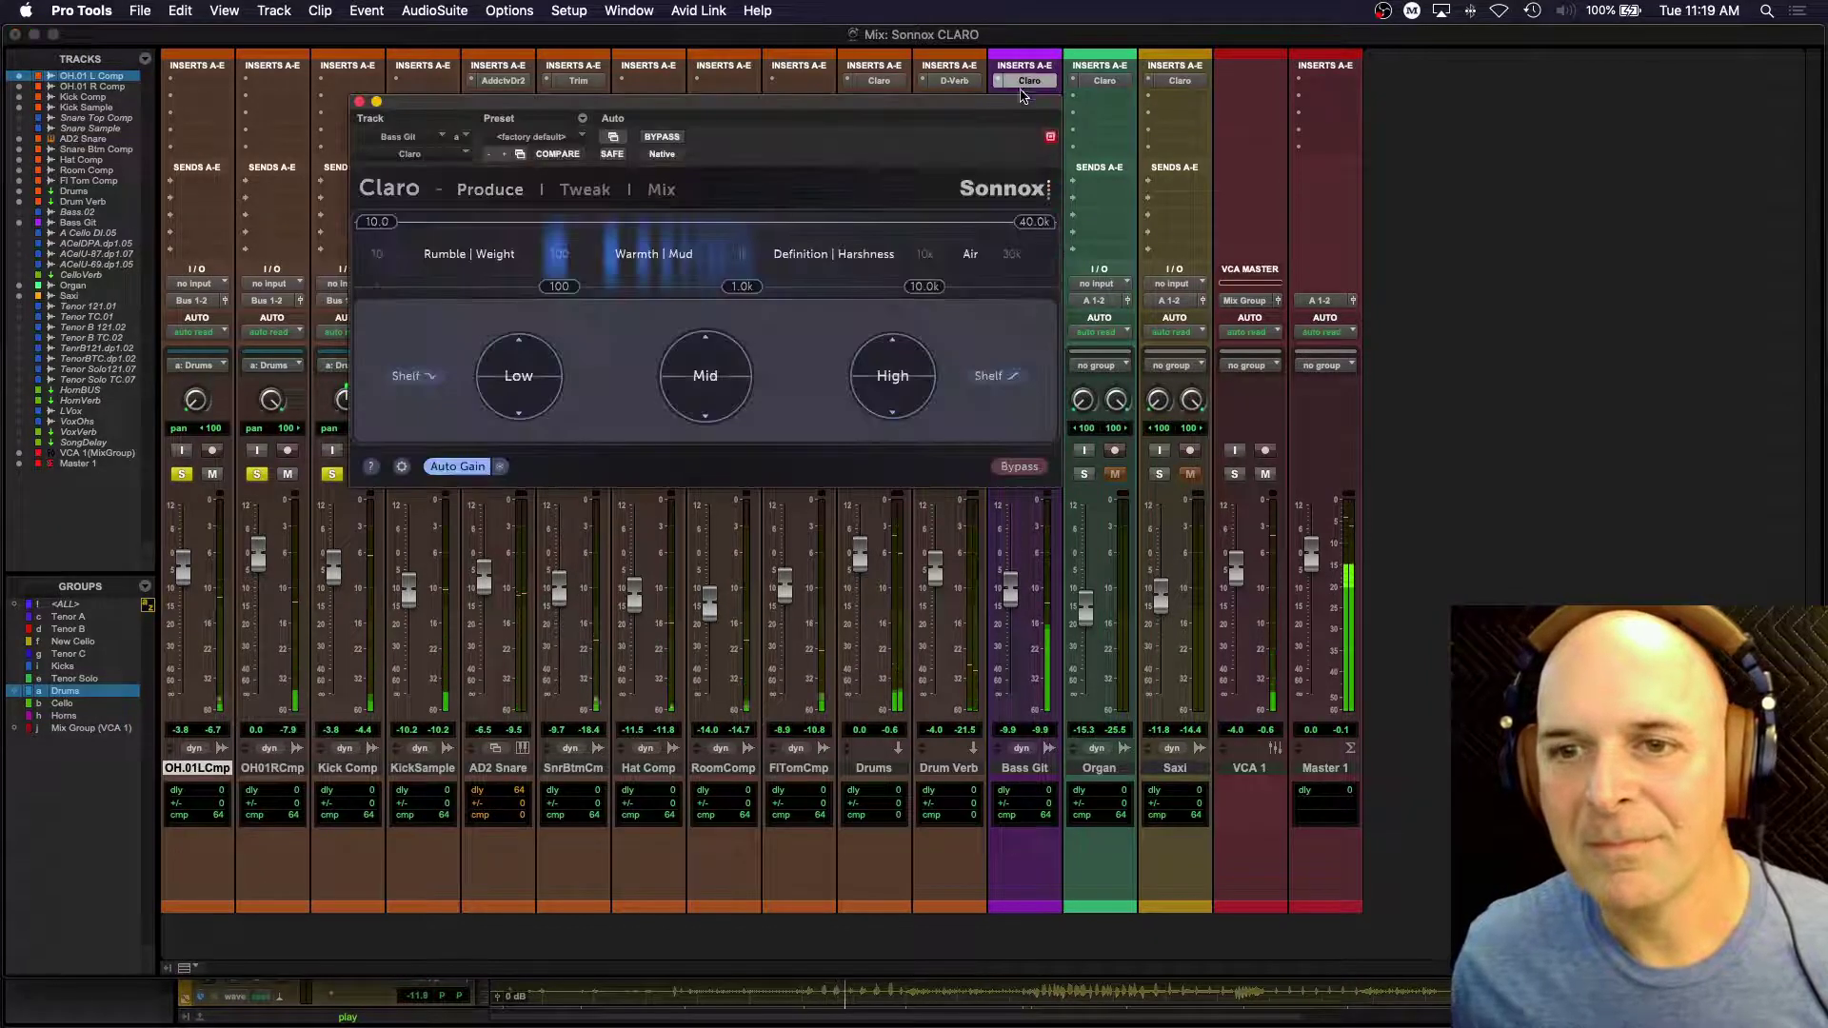
pyautogui.moveTo(925, 107); pyautogui.dragTo(1050, 216)
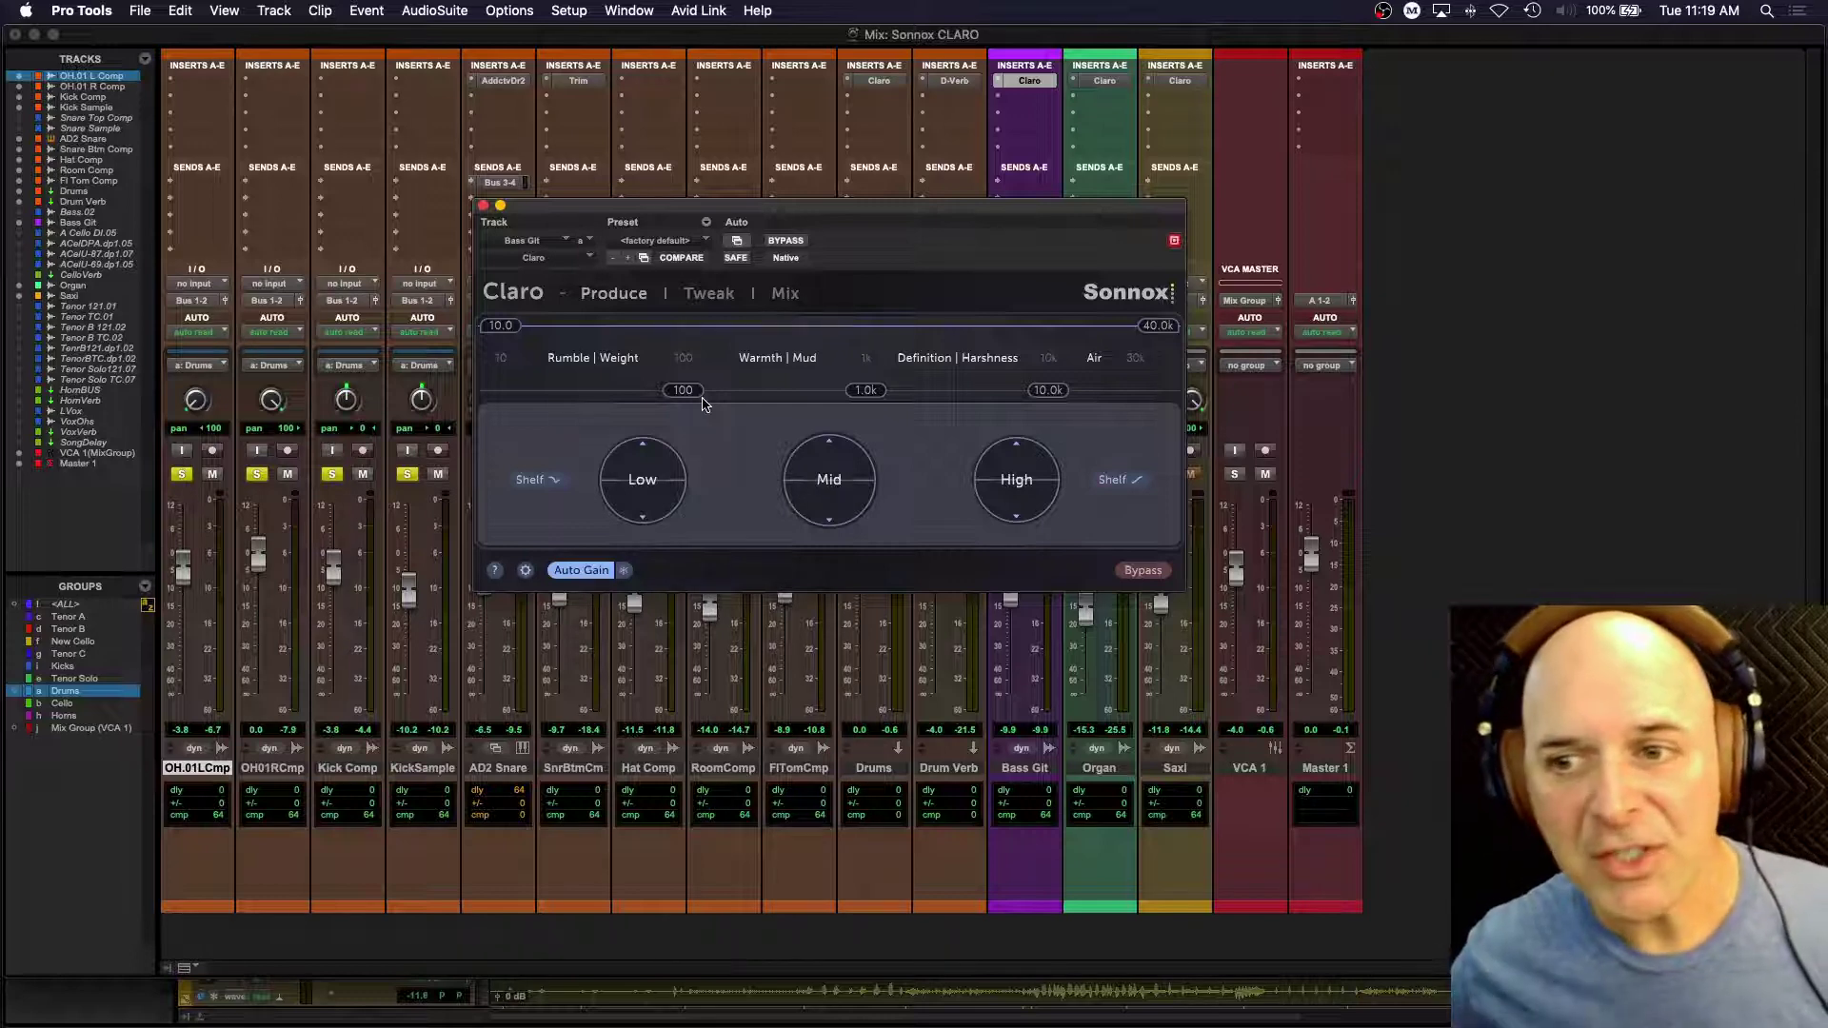
# Step: Set the Bass Git low-cut filter to about 20.3 Hz while checking it against playback
pyautogui.press('space')
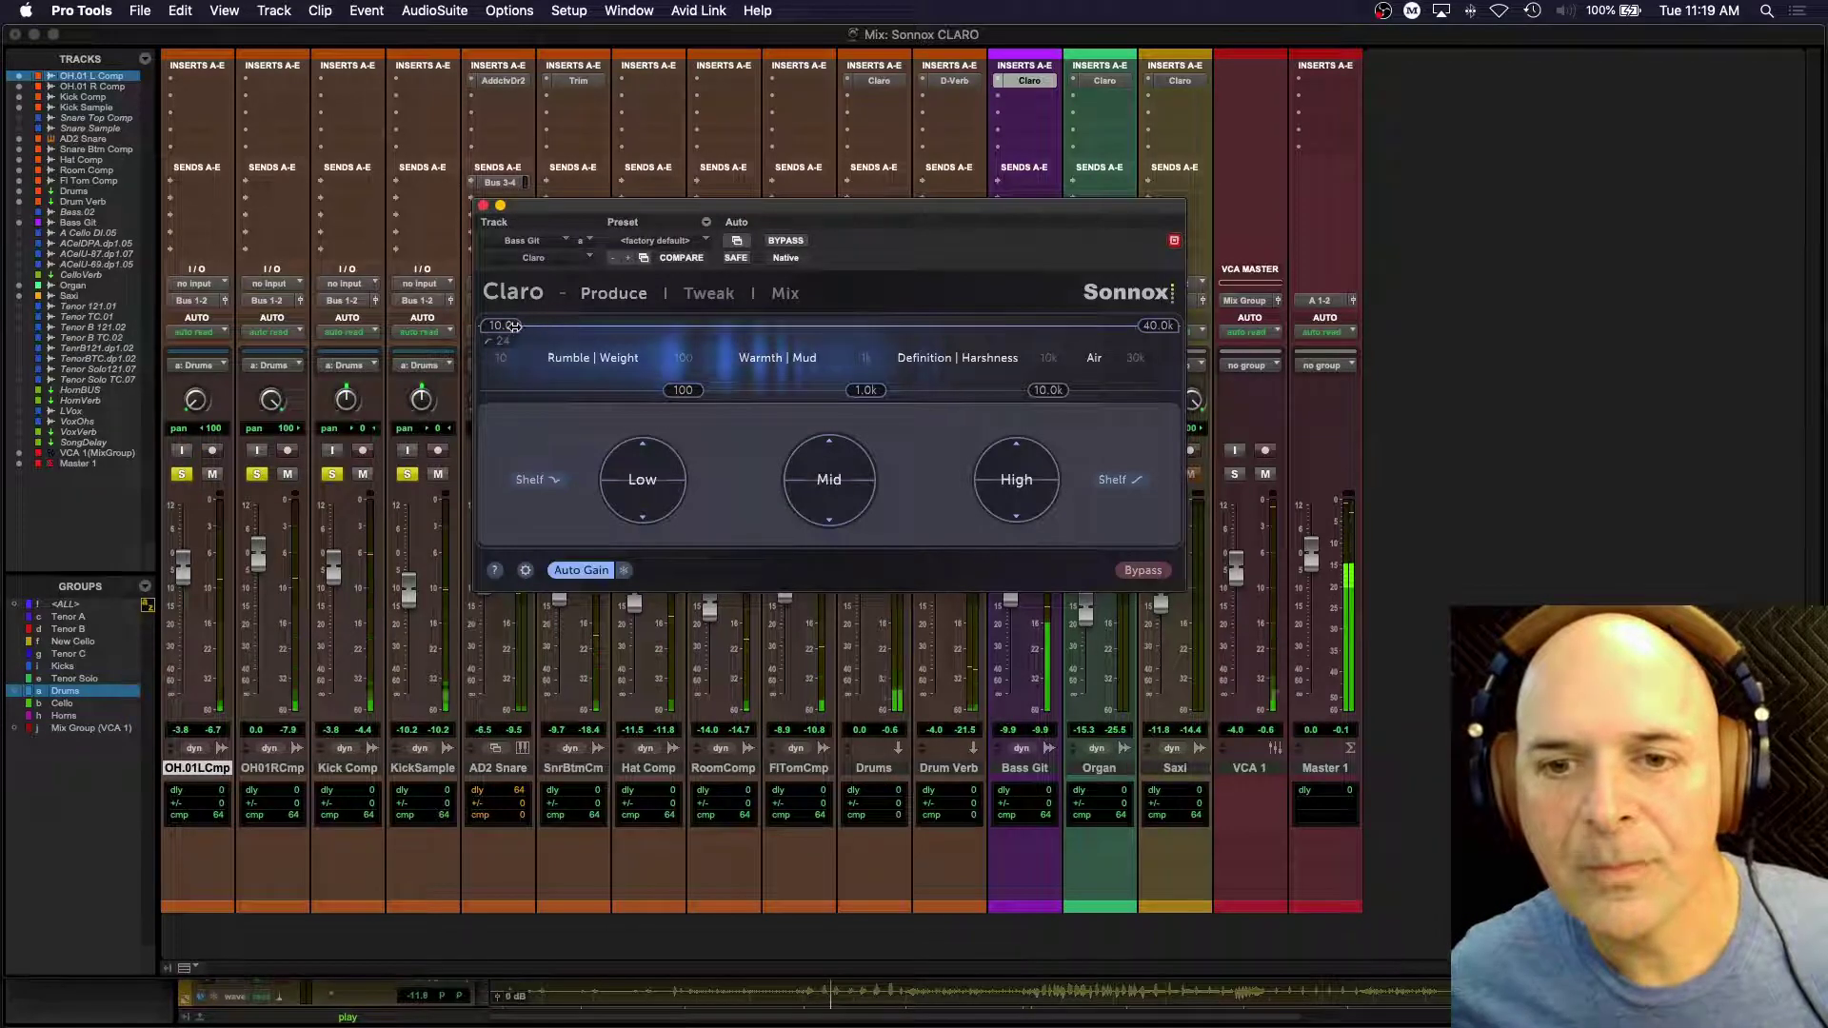
pyautogui.press('space')
pyautogui.moveTo(496, 325); pyautogui.dragTo(558, 326)
pyautogui.press('space')
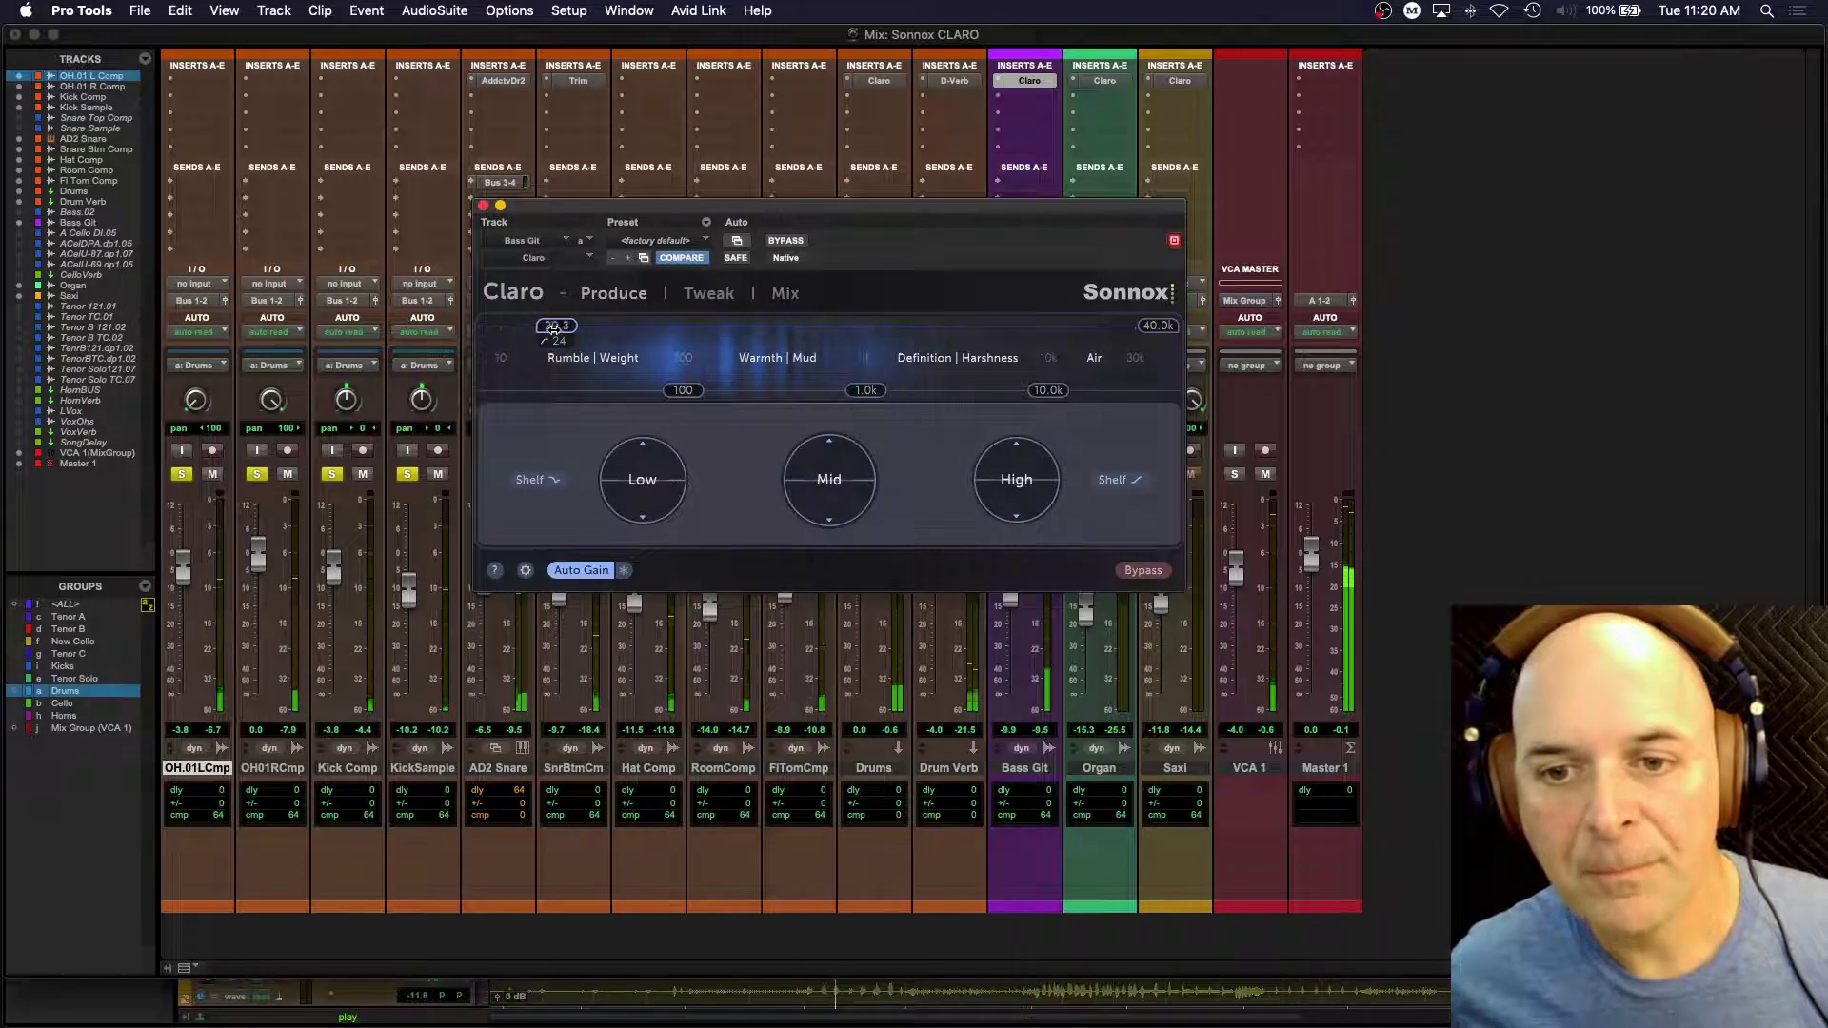
# Step: Try the Low band's Shelf on and off, set its frequency to 70 Hz, and boost its gain slightly during playback
pyautogui.click(535, 480)
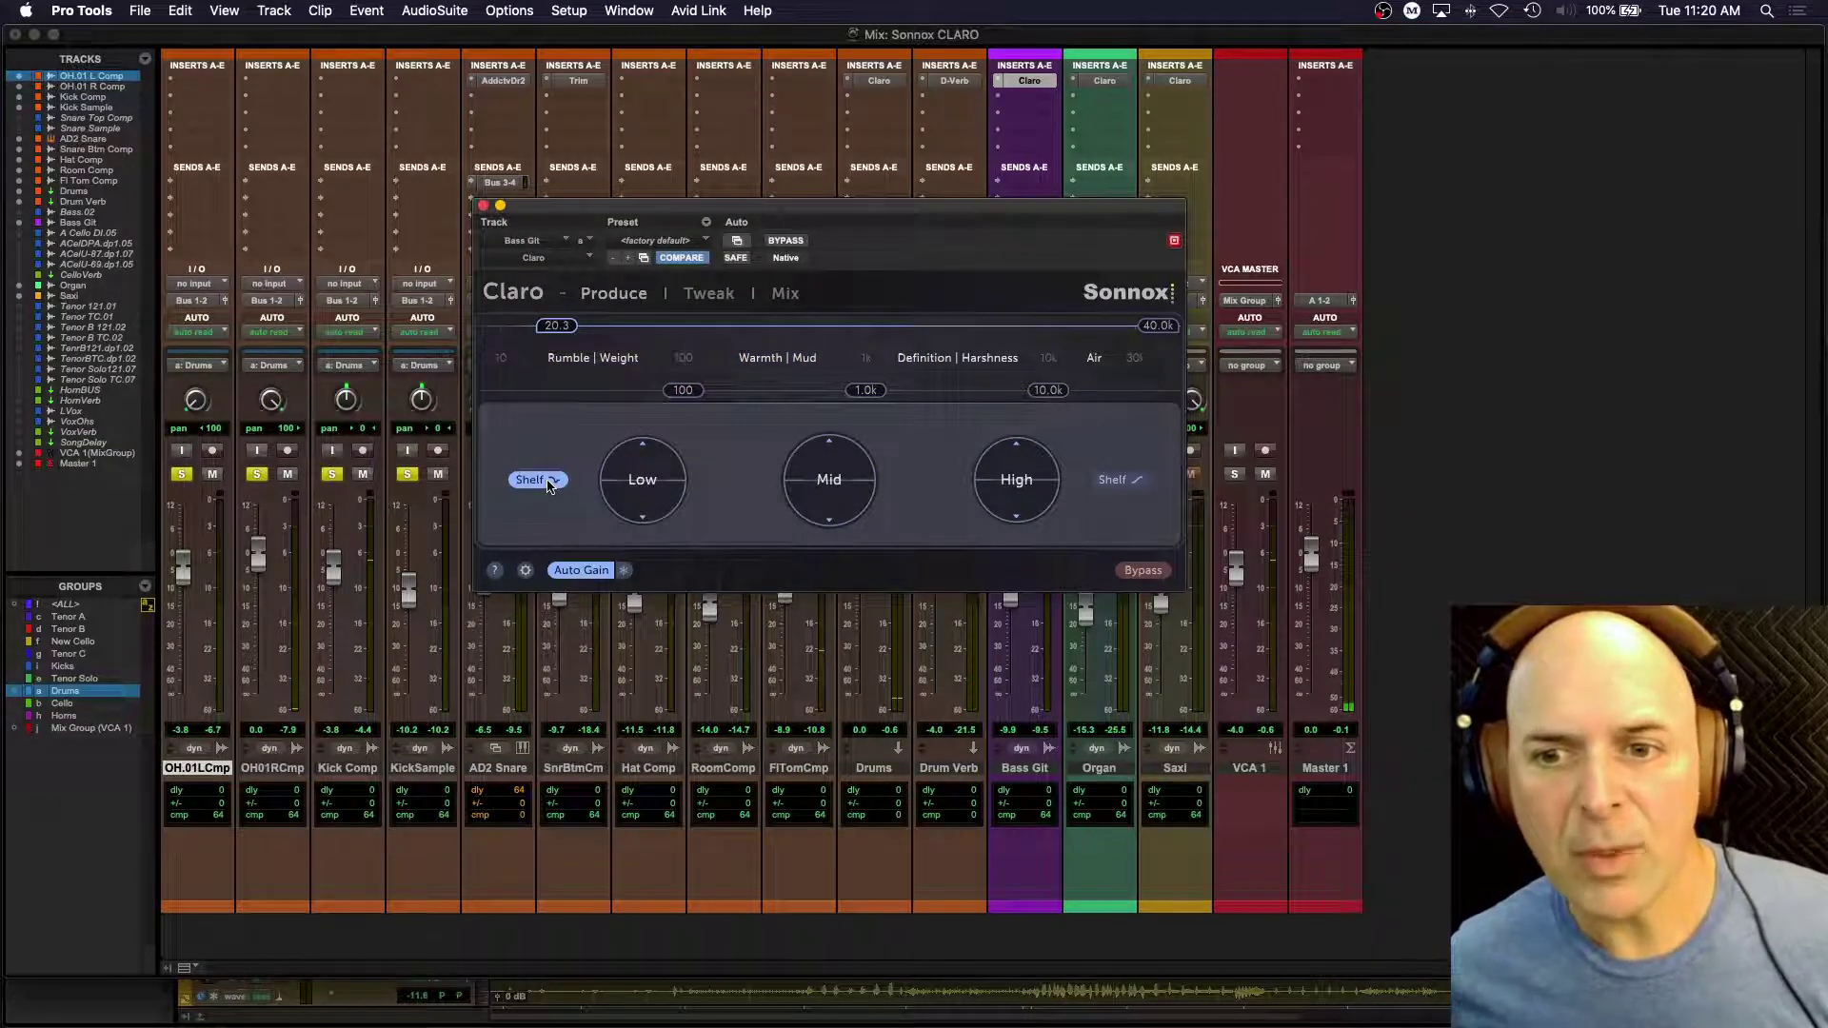
pyautogui.click(548, 482)
pyautogui.moveTo(687, 389); pyautogui.dragTo(660, 389)
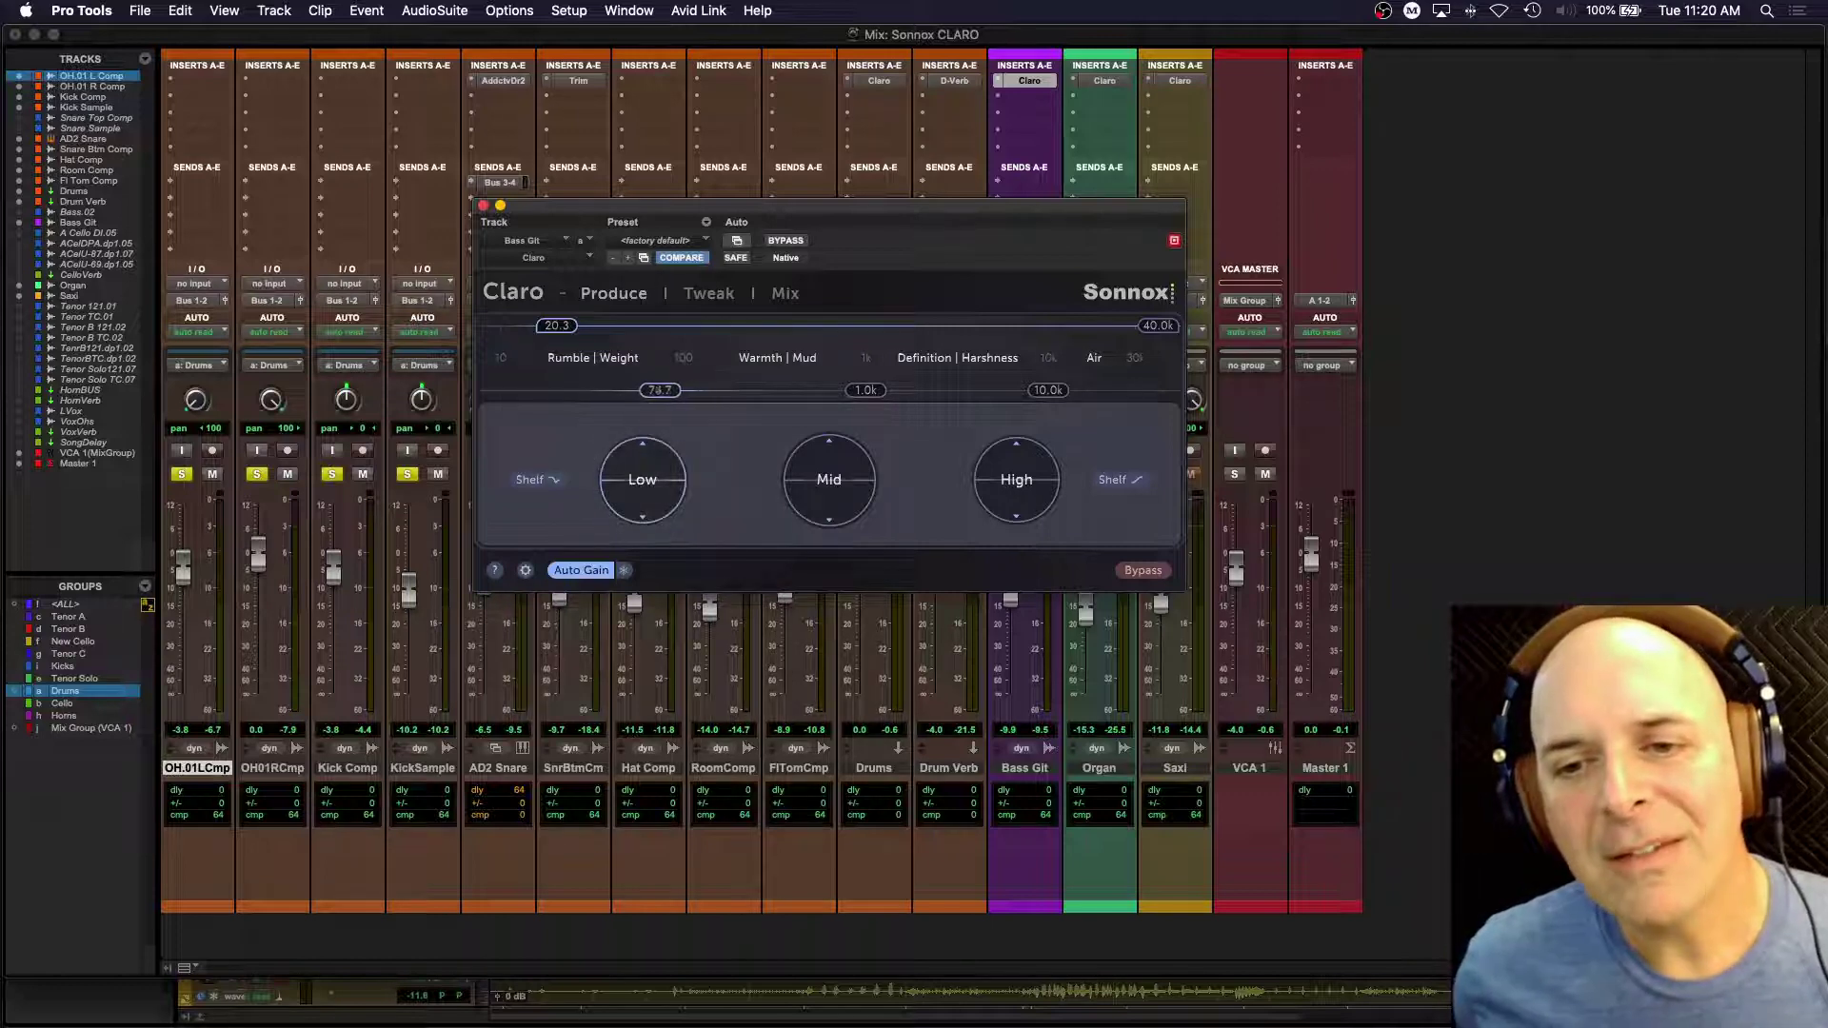
pyautogui.press('space')
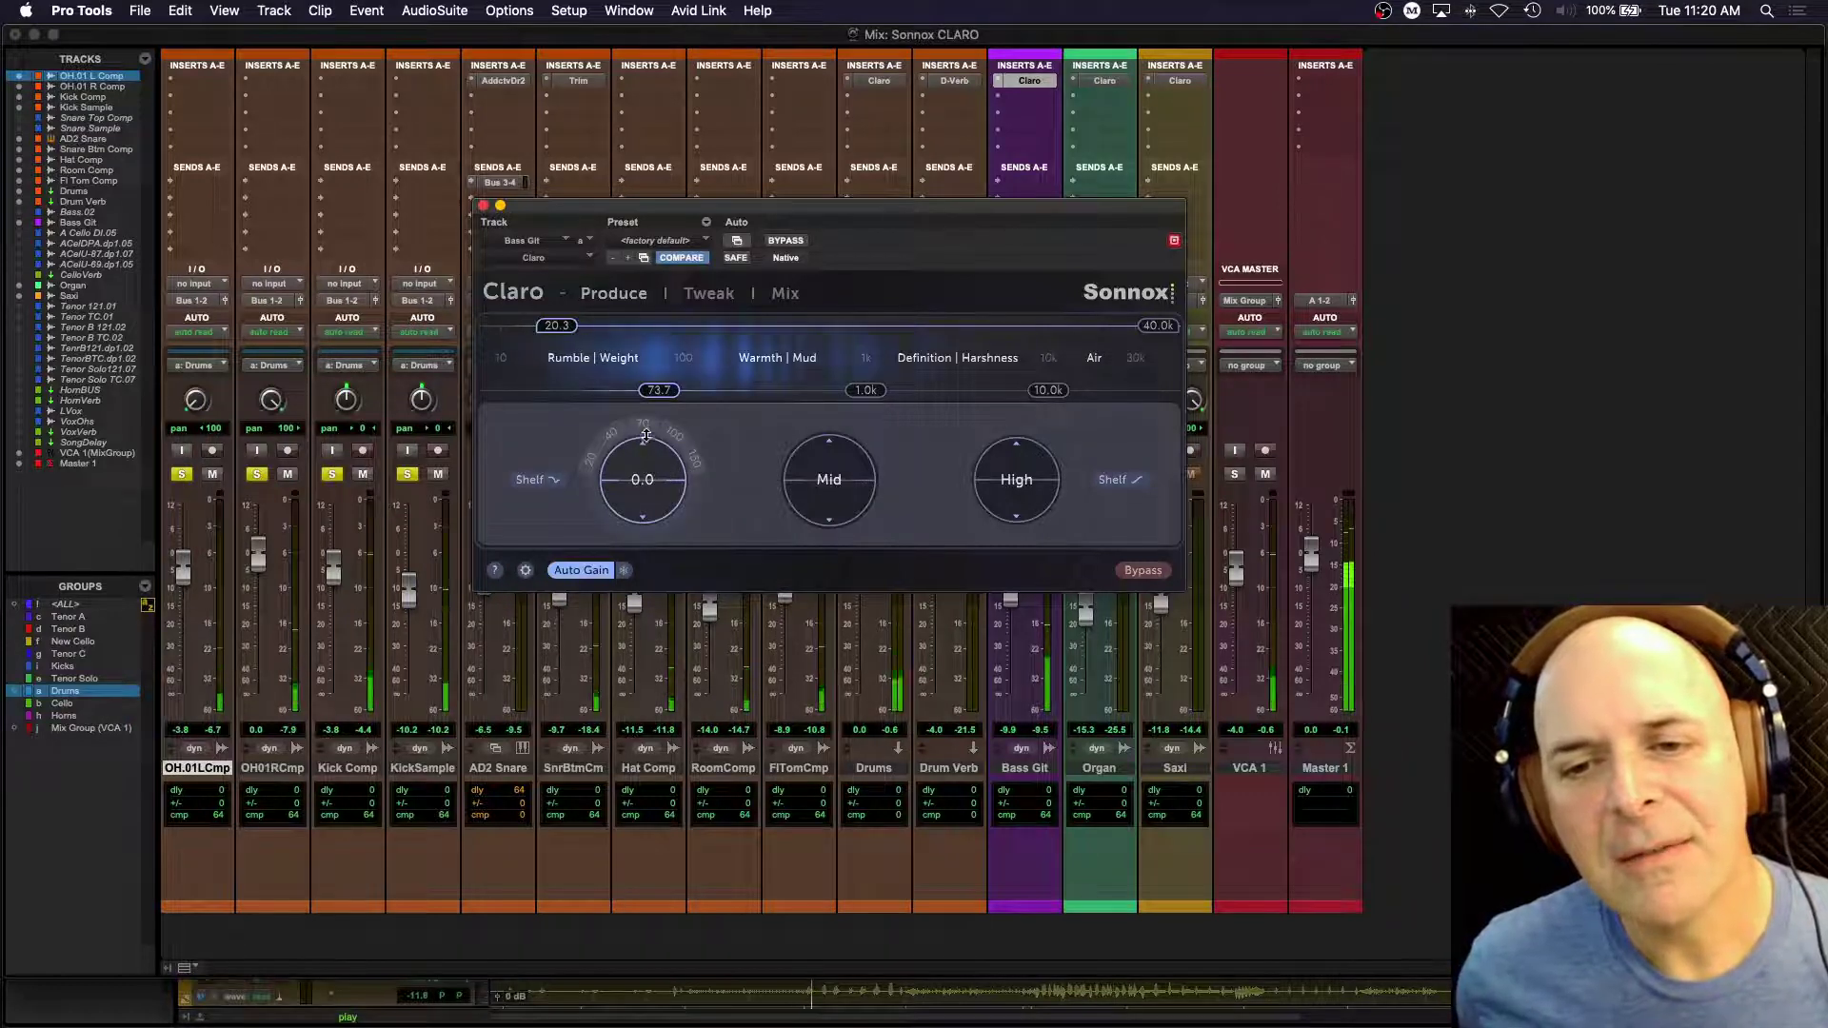
pyautogui.click(644, 426)
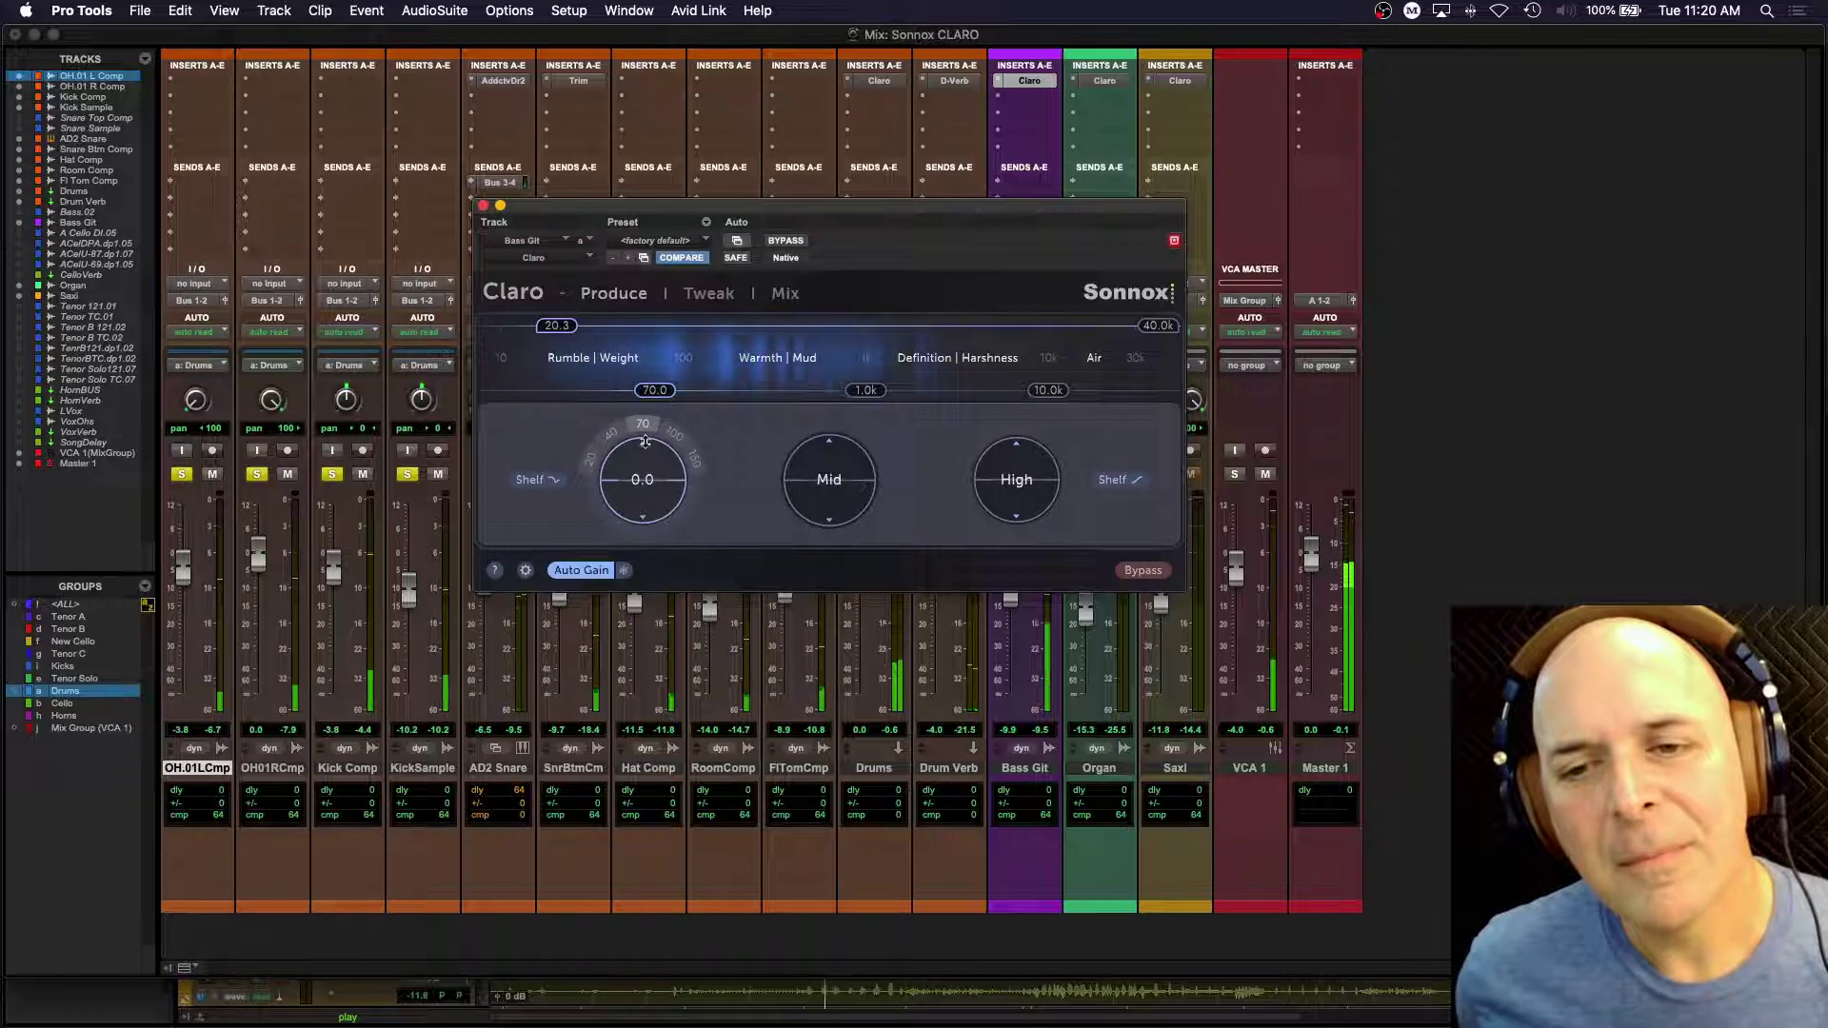
pyautogui.moveTo(646, 433); pyautogui.dragTo(742, 470)
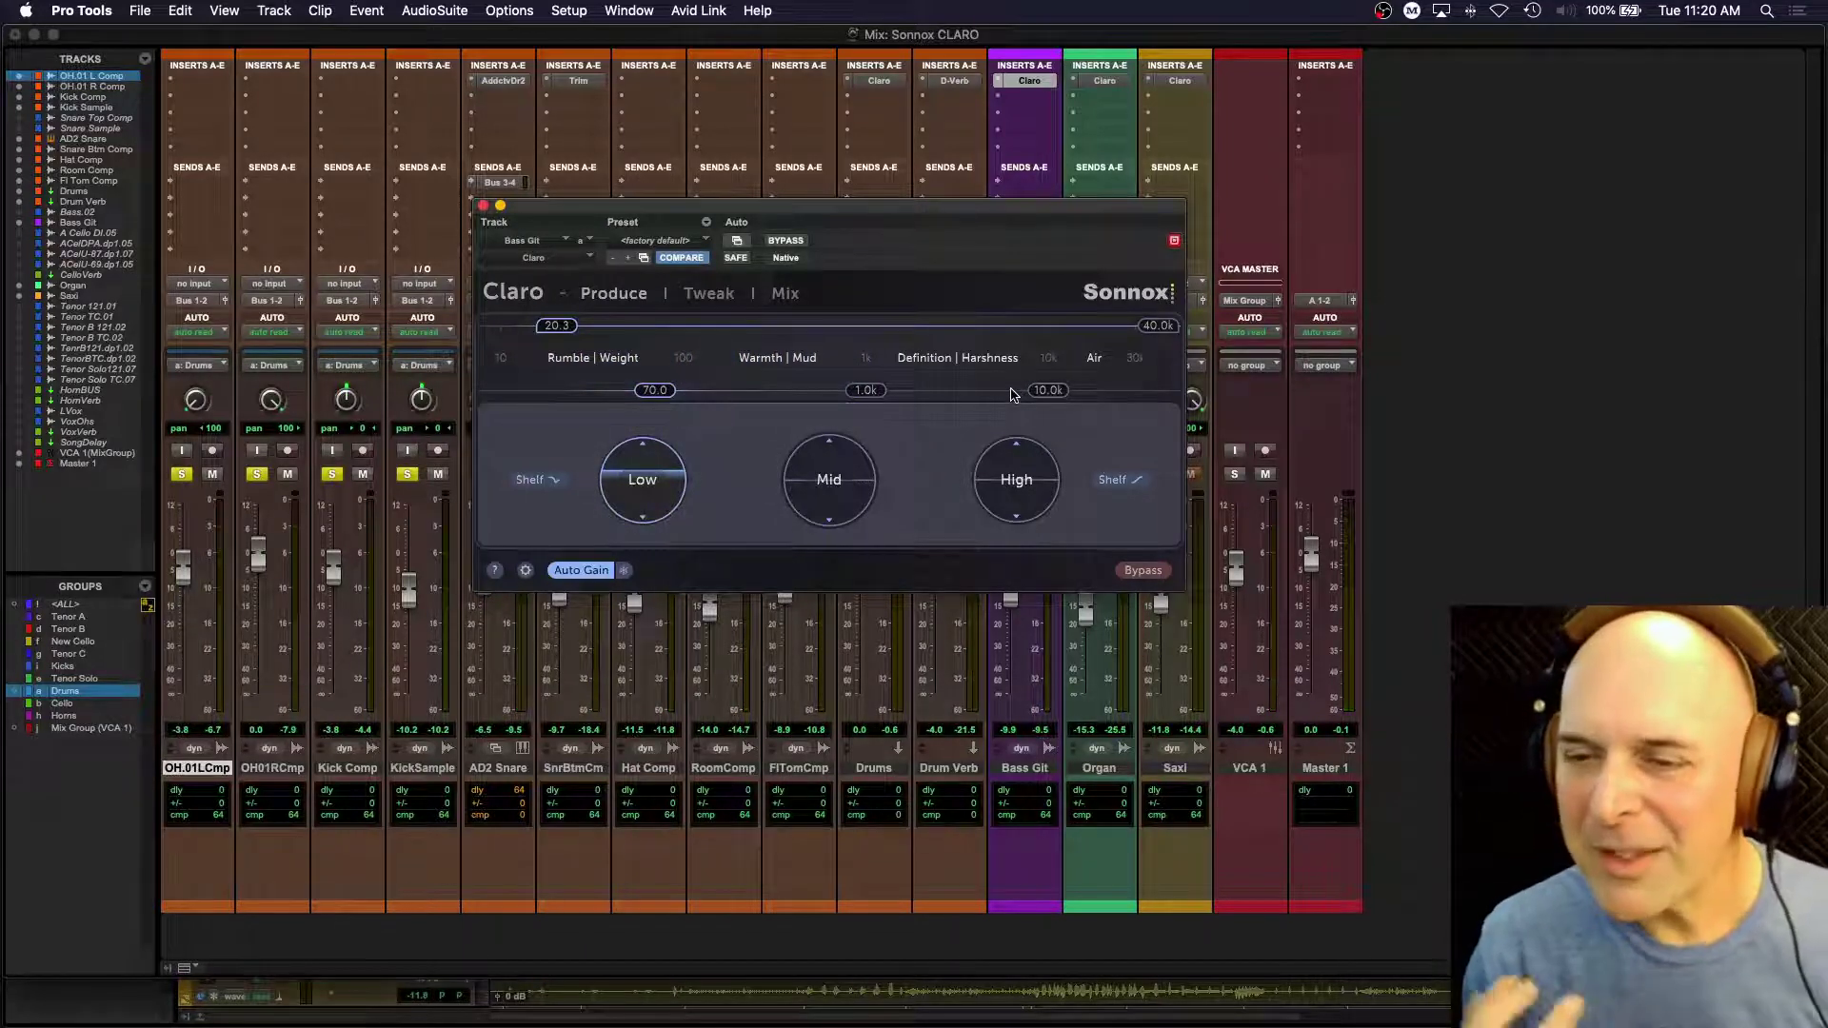
pyautogui.moveTo(990, 447)
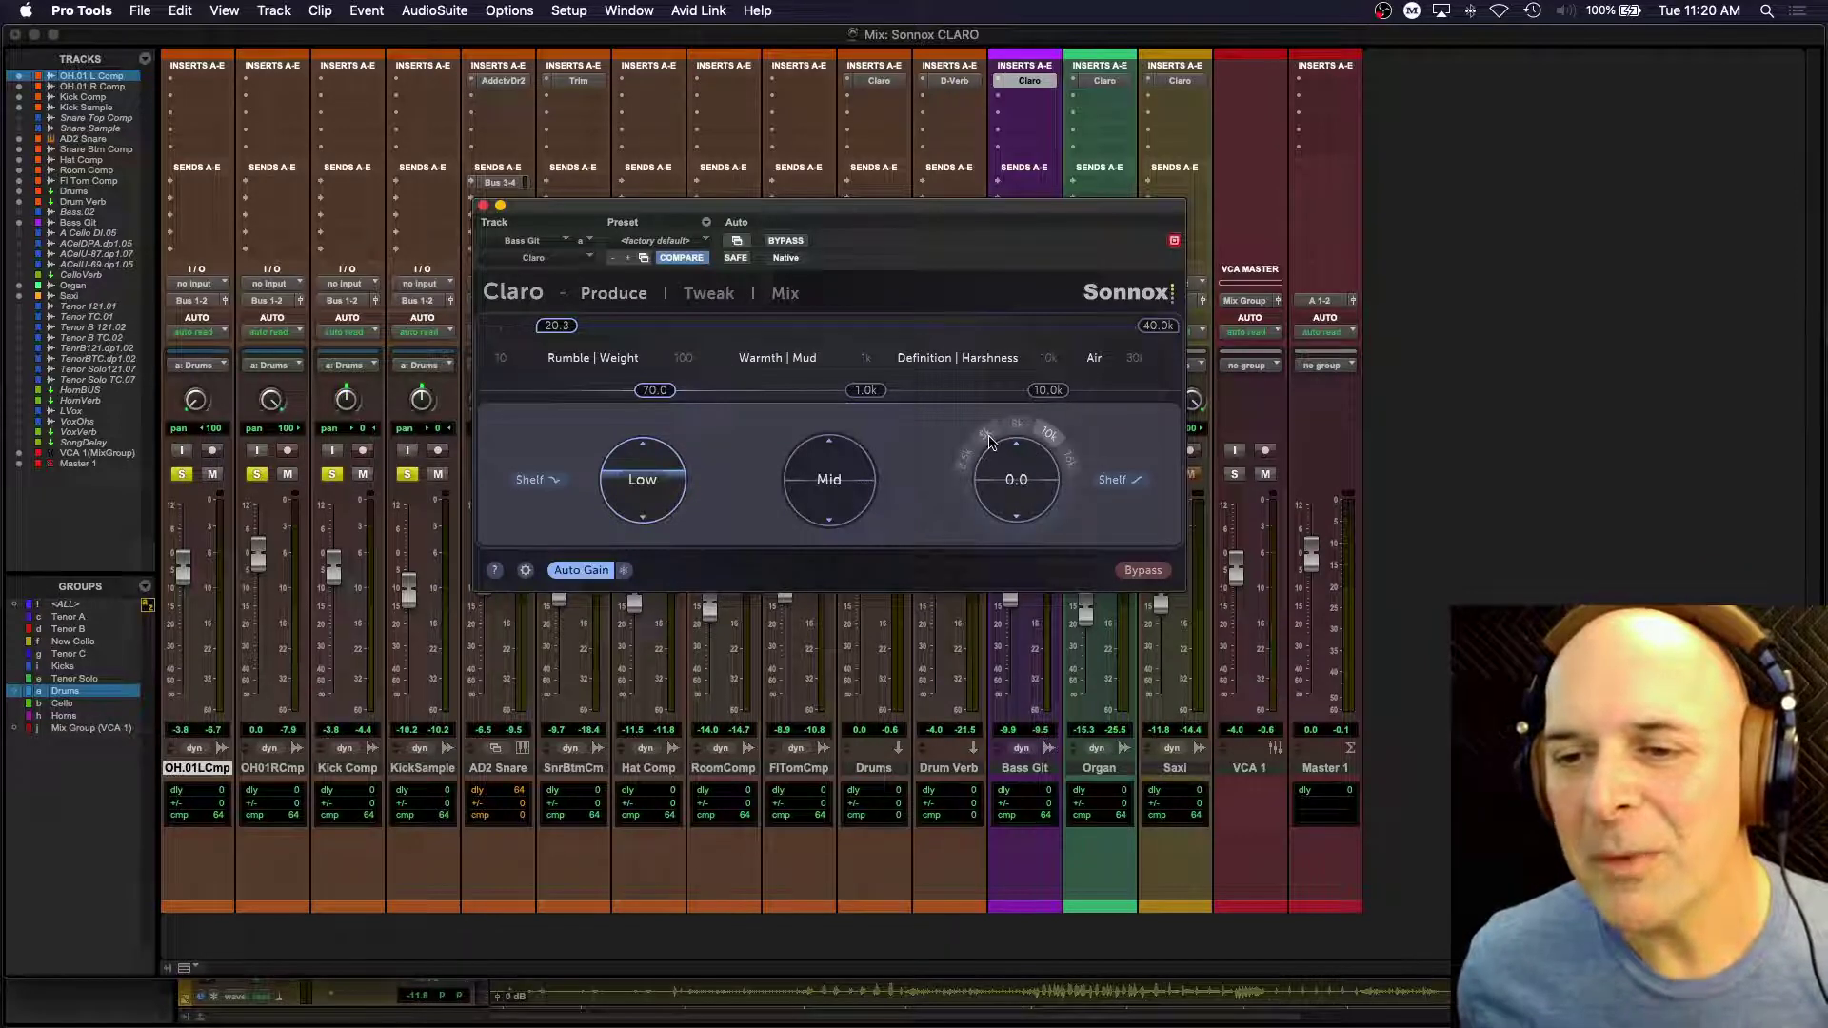
# Step: Boost the Bass Git High band around 3.5 kHz during playback, and set the high-cut filter to about 9.9 kHz
pyautogui.moveTo(978, 455)
pyautogui.mouseDown()
pyautogui.moveTo(1017, 479)
pyautogui.moveTo(1016, 451)
pyautogui.mouseUp()
pyautogui.press('space')
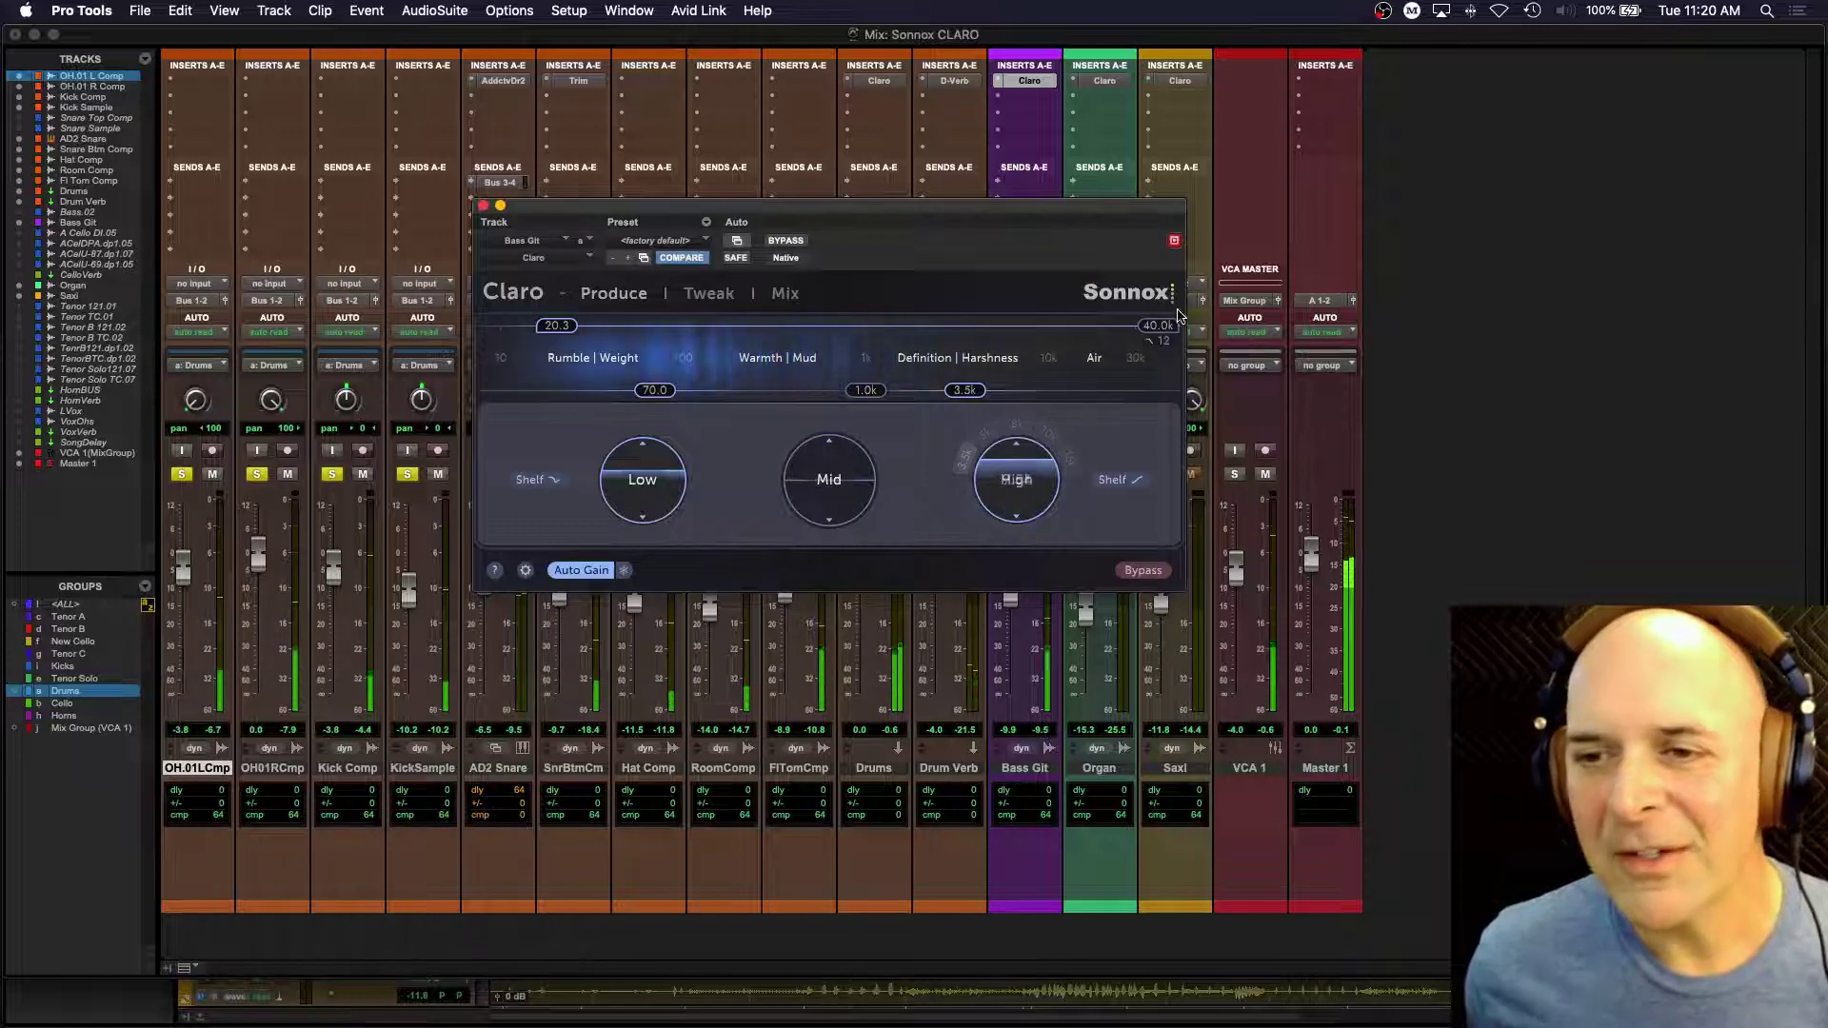
pyautogui.moveTo(1163, 325); pyautogui.dragTo(1019, 325)
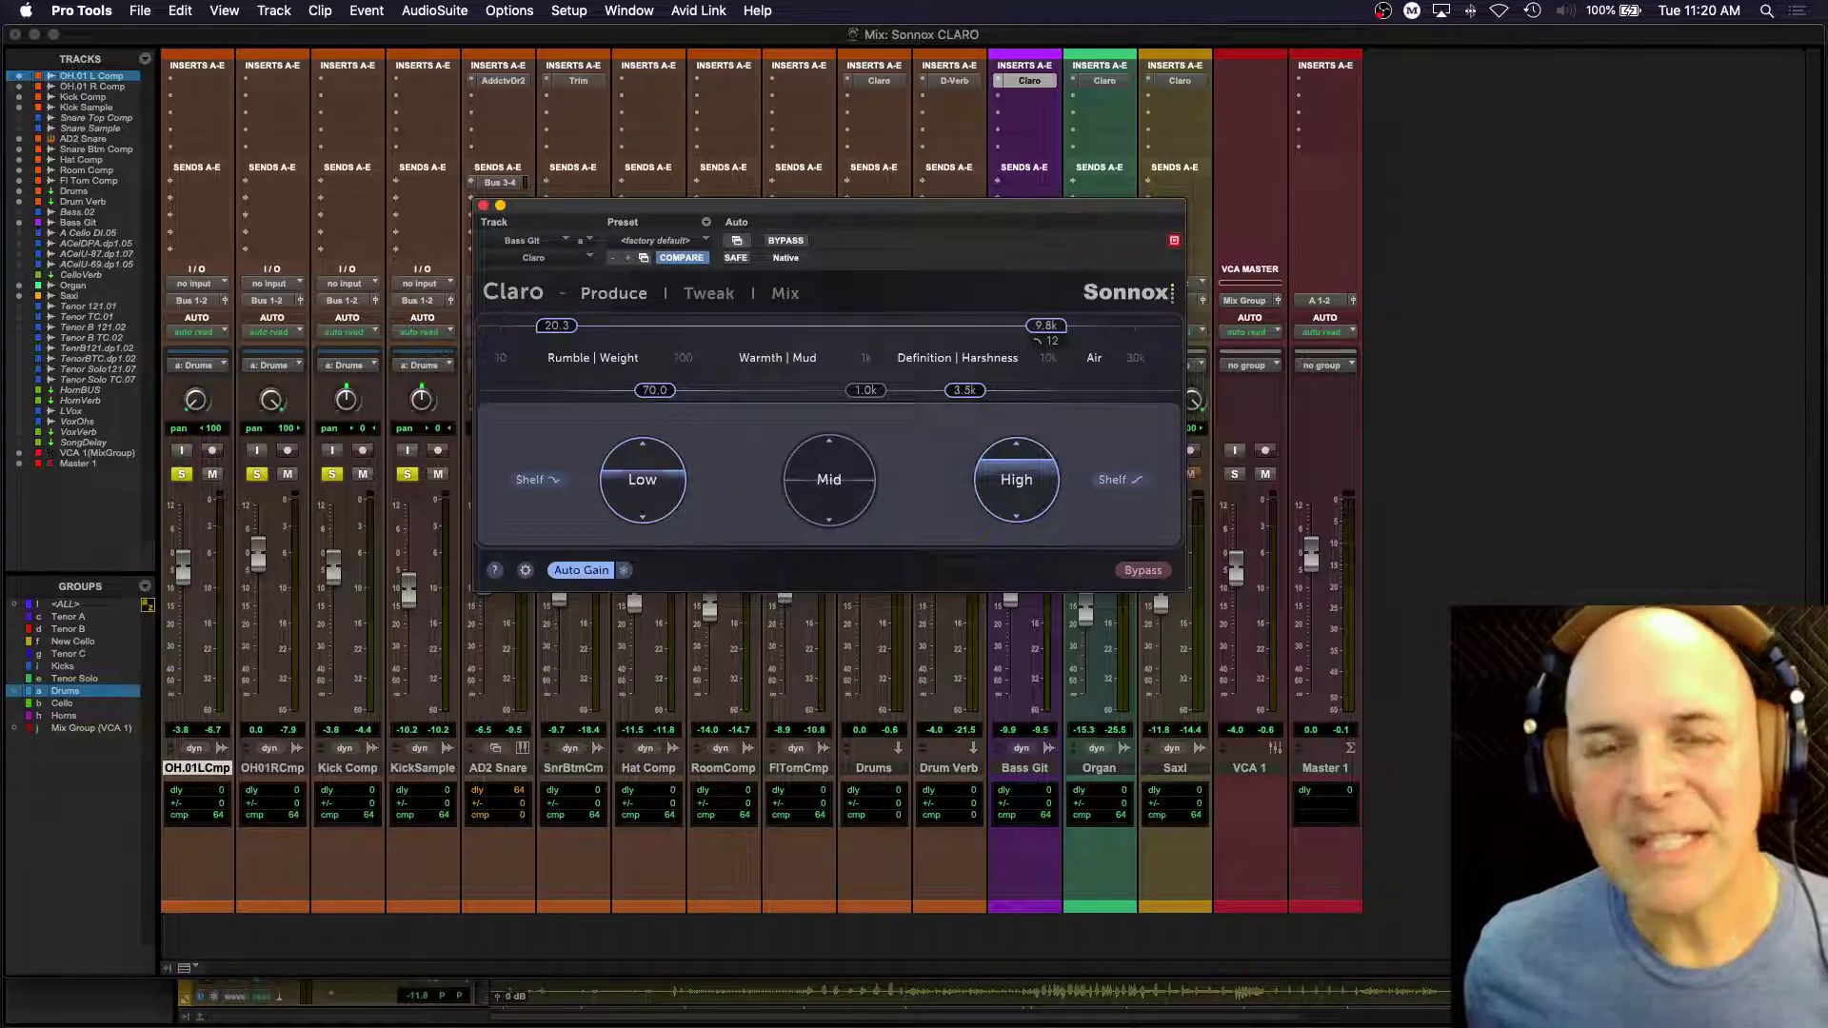
pyautogui.moveTo(1045, 325); pyautogui.dragTo(1048, 324)
# Step: Lower the Bass Git High band frequency to about 2.1 kHz against playback, and set its gain to about 11.3 dB
pyautogui.moveTo(966, 414)
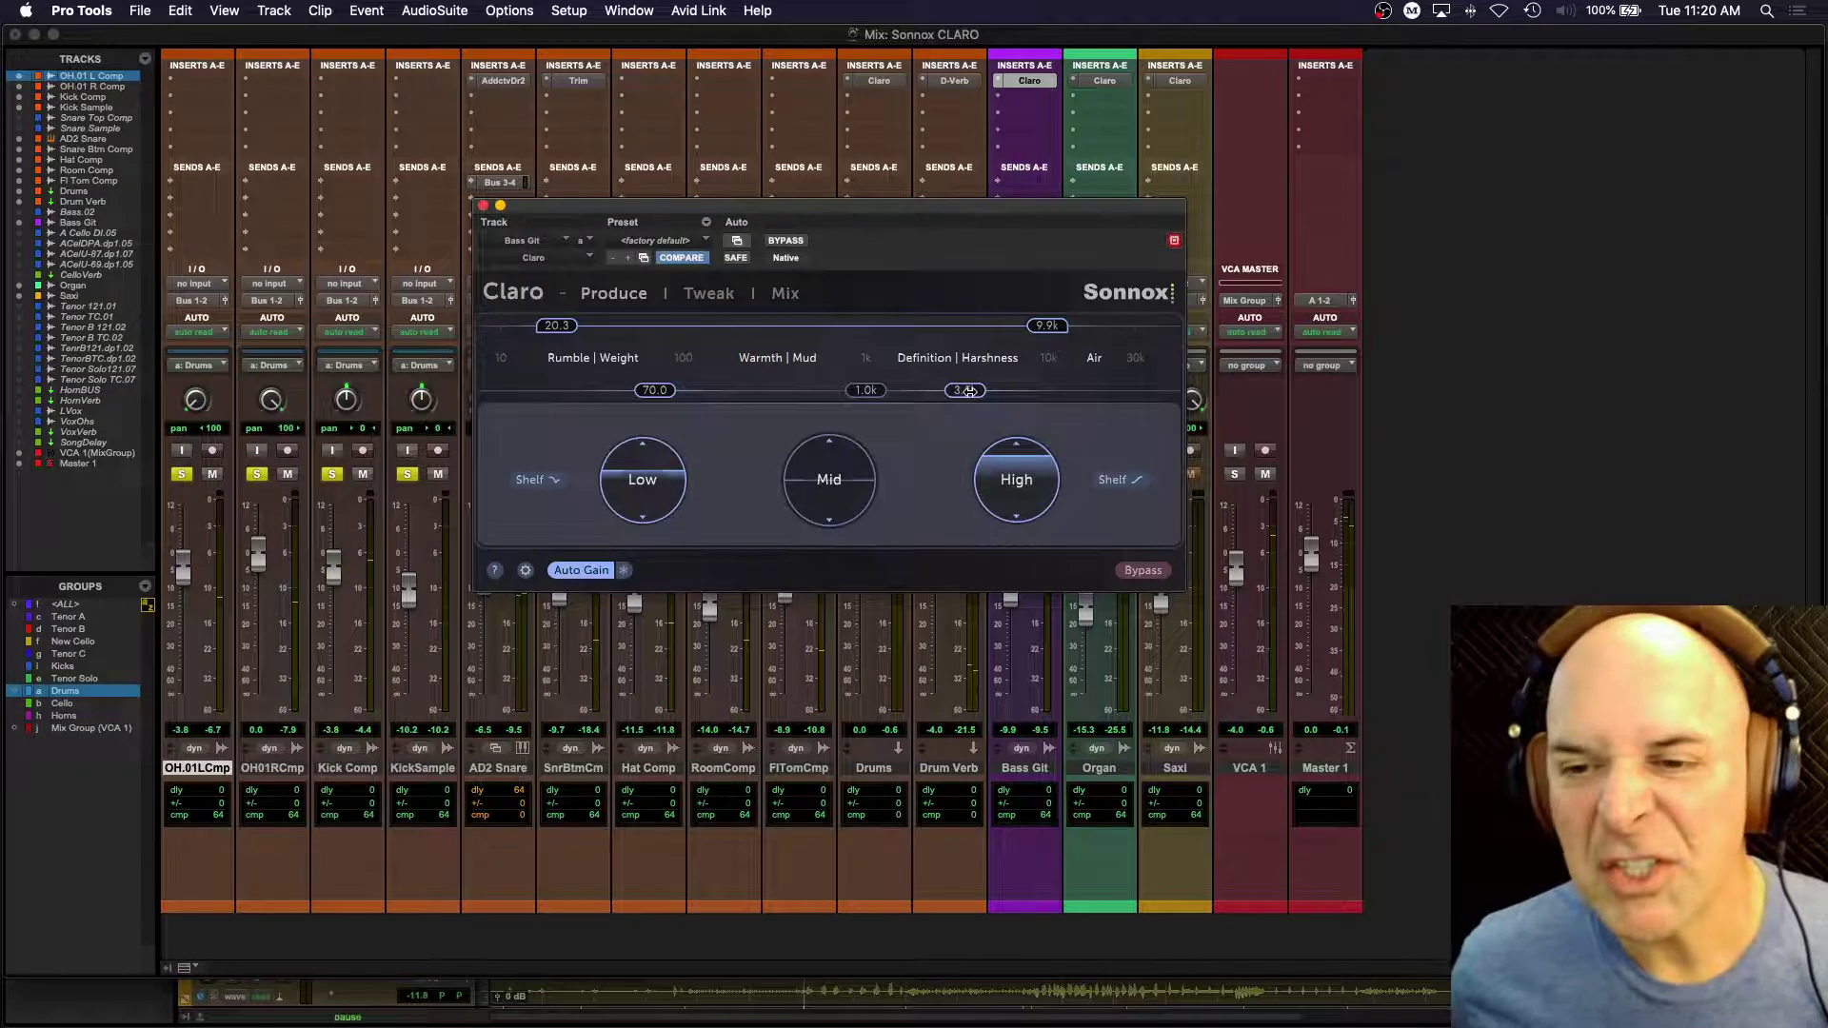
pyautogui.press('space')
pyautogui.moveTo(968, 391); pyautogui.dragTo(925, 390)
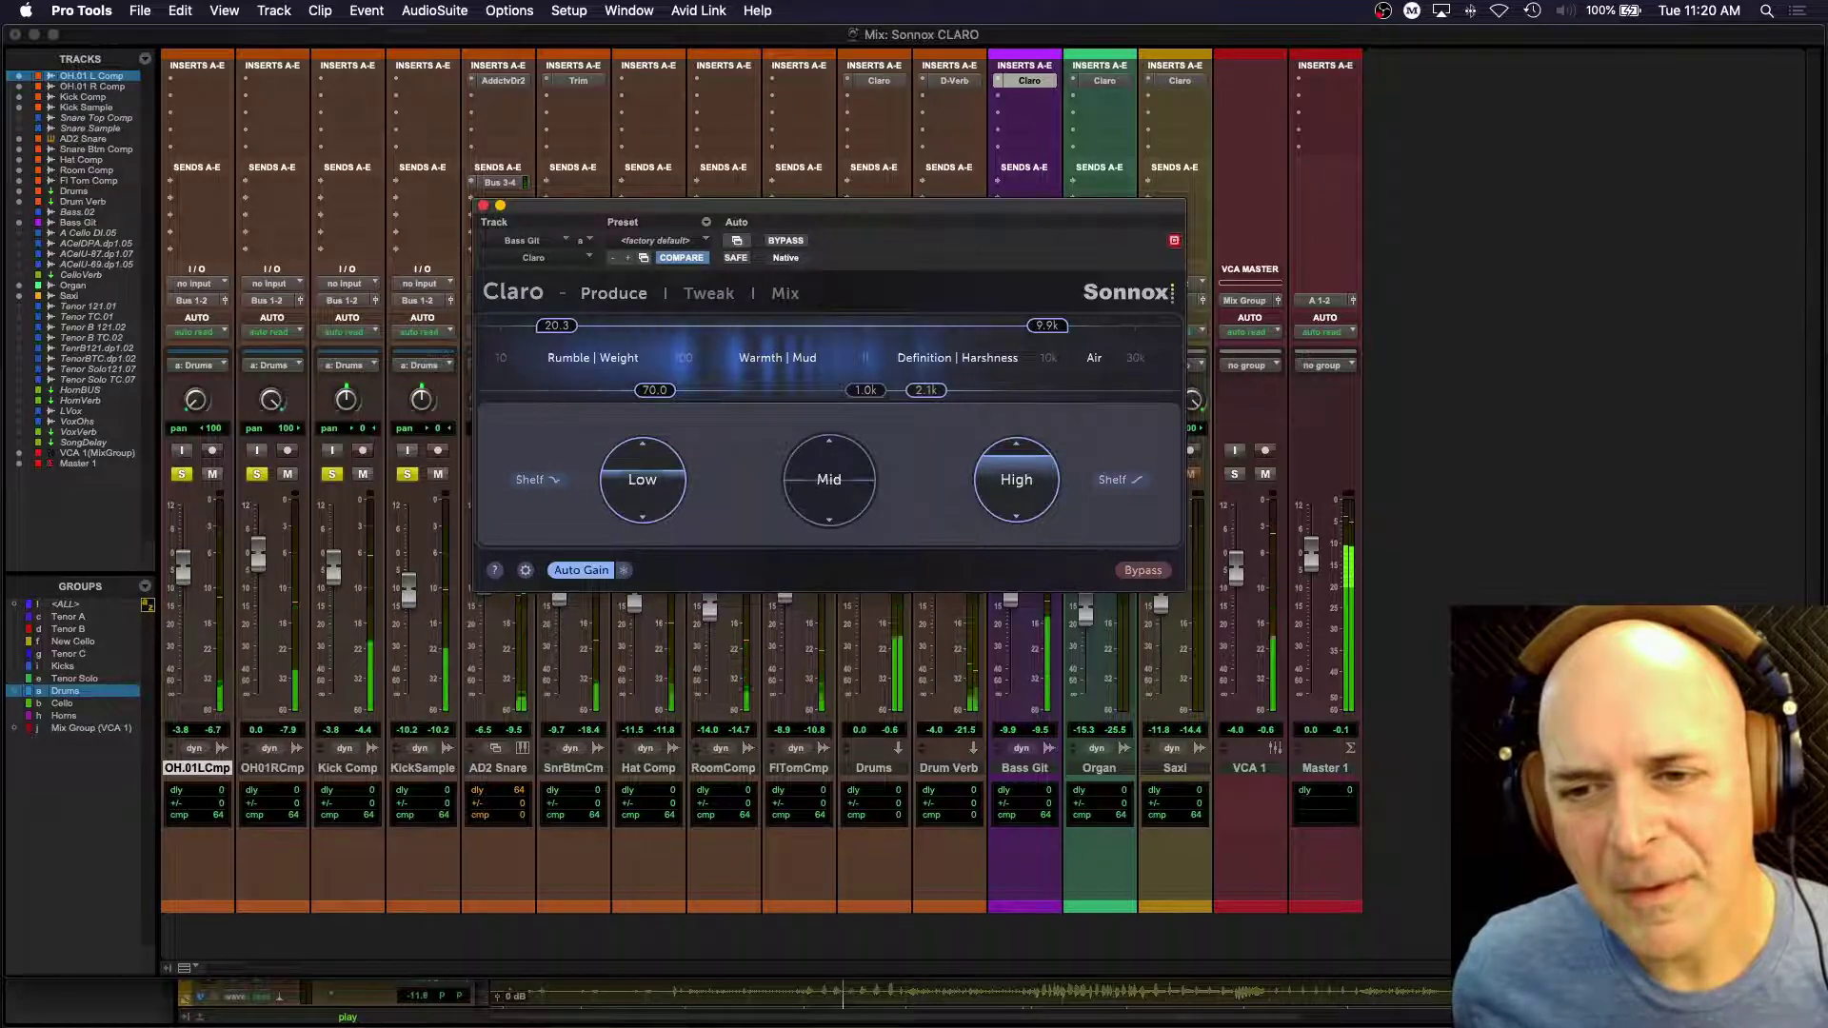
pyautogui.press('space')
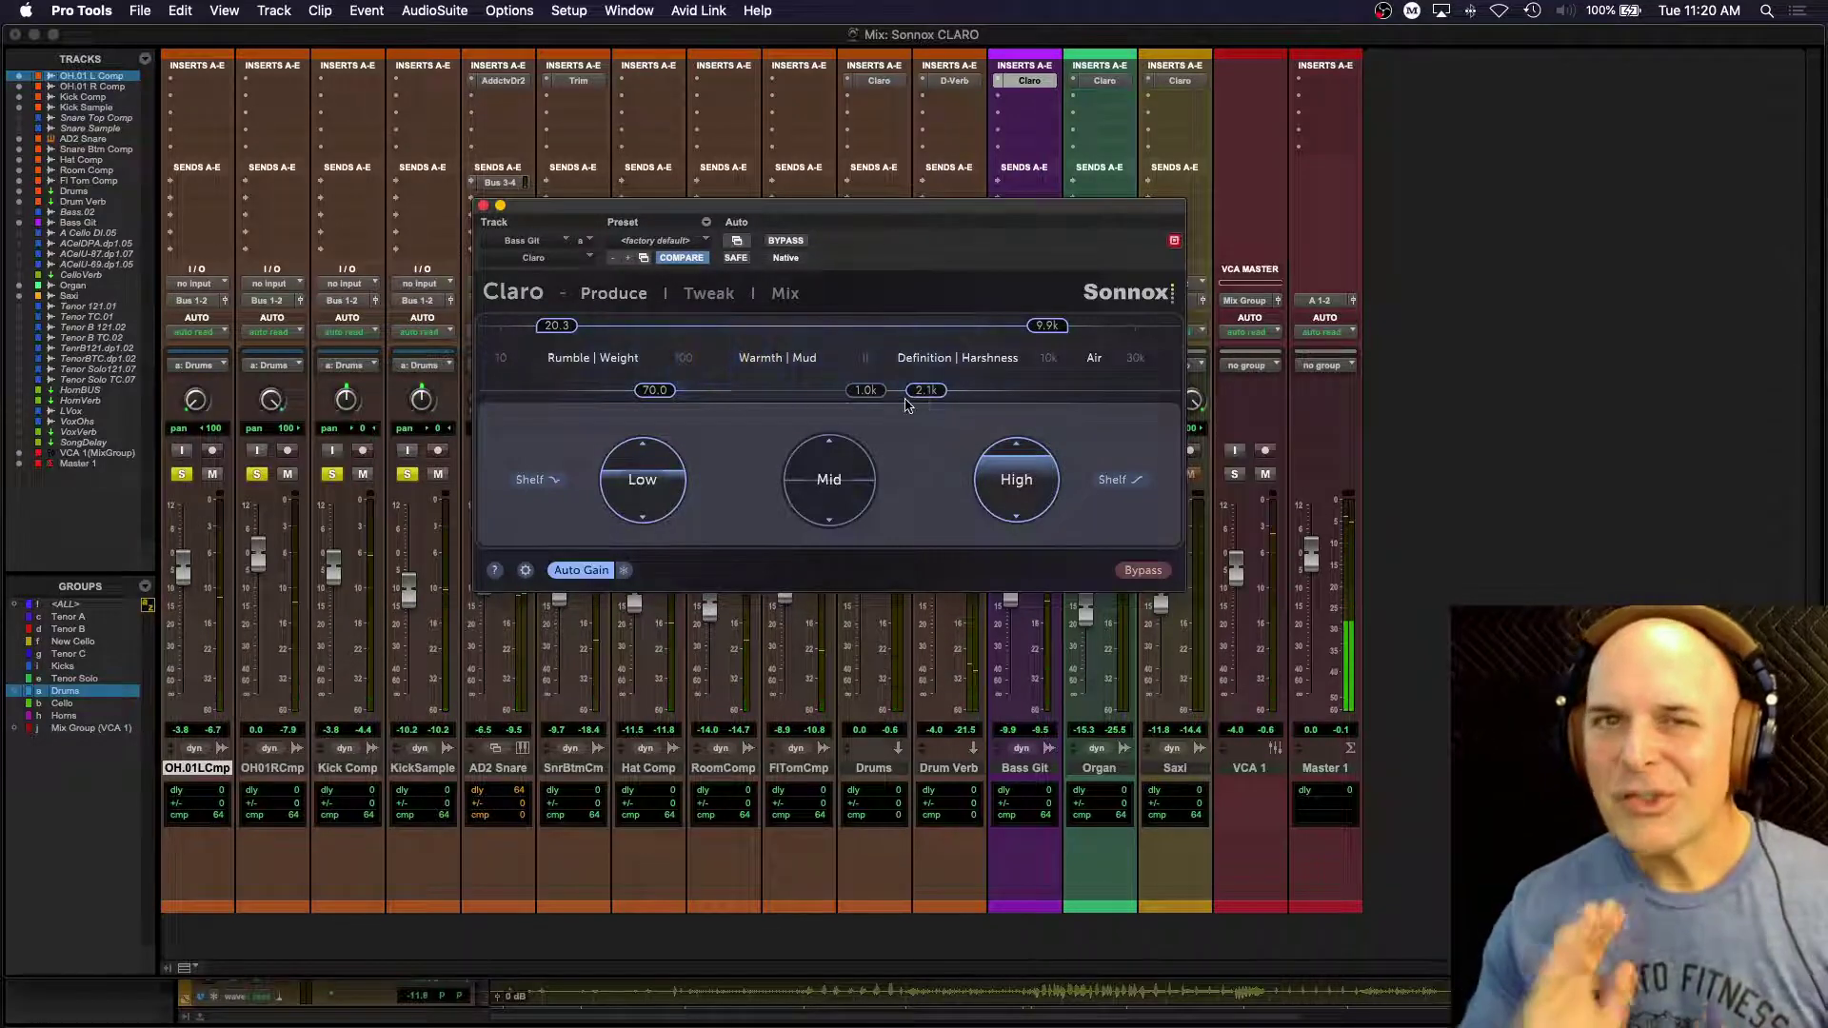
pyautogui.moveTo(966, 456)
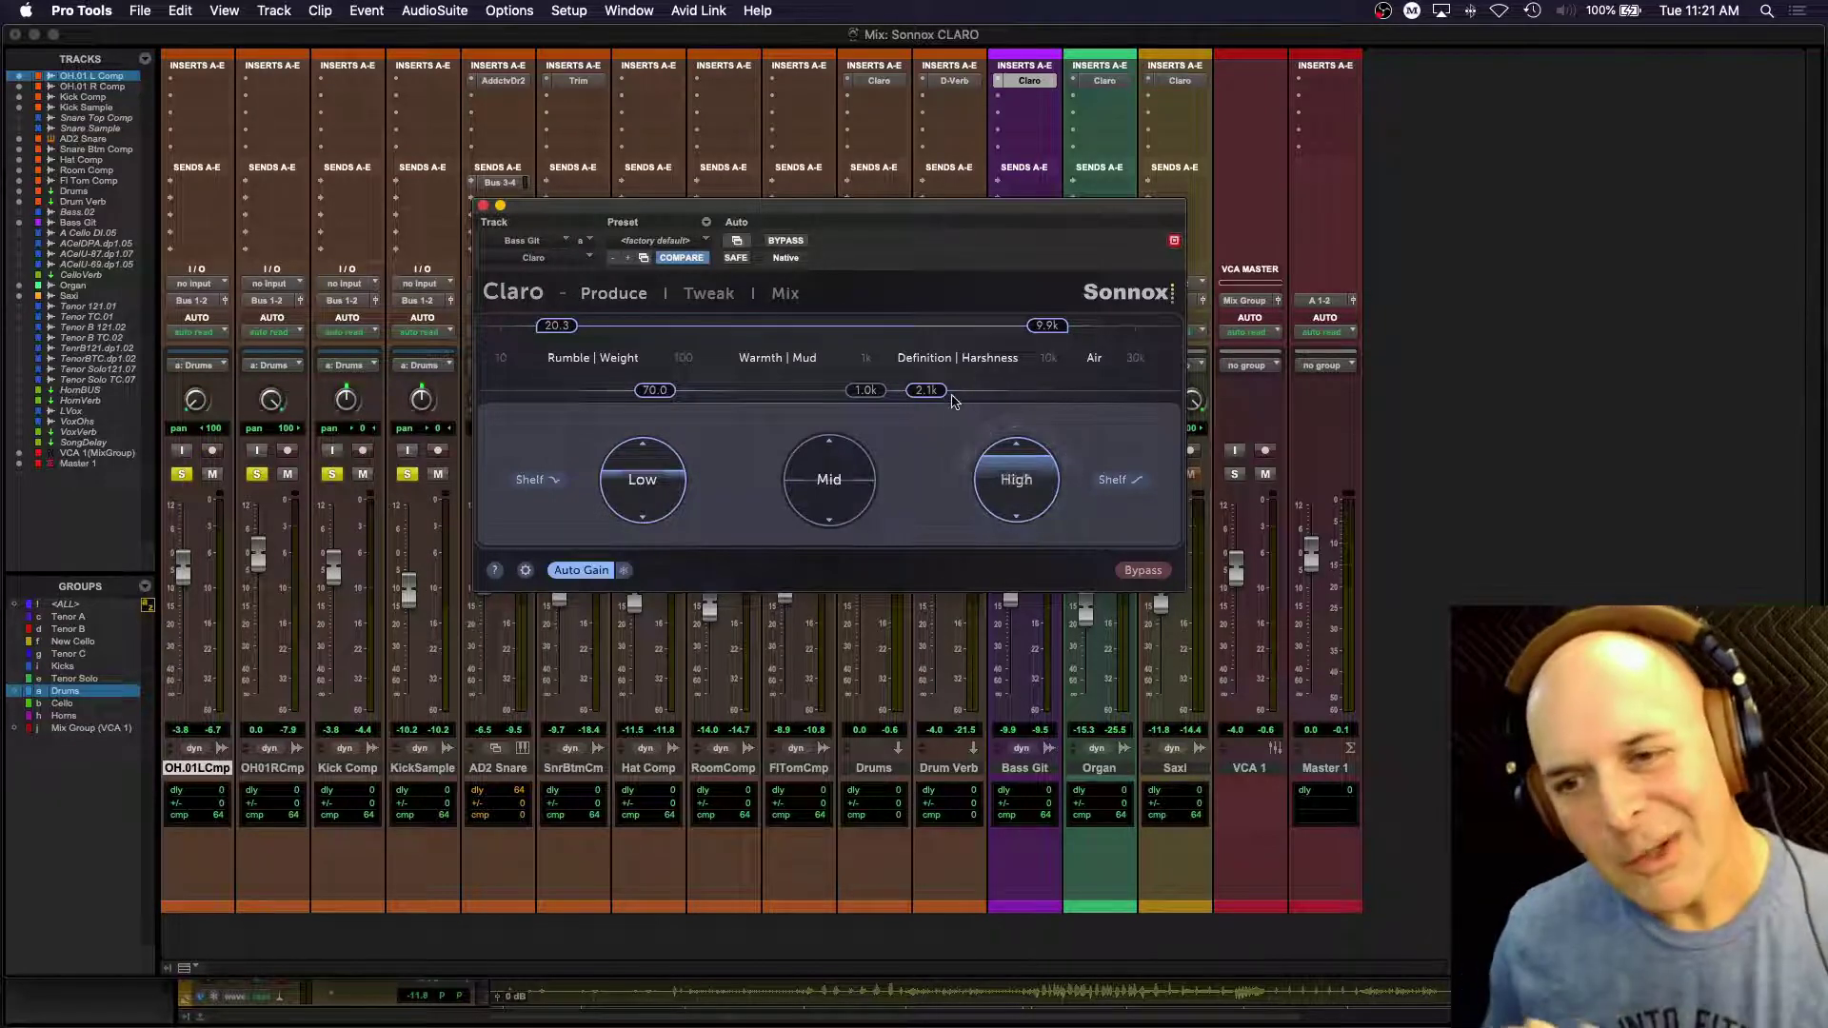
pyautogui.moveTo(1024, 464)
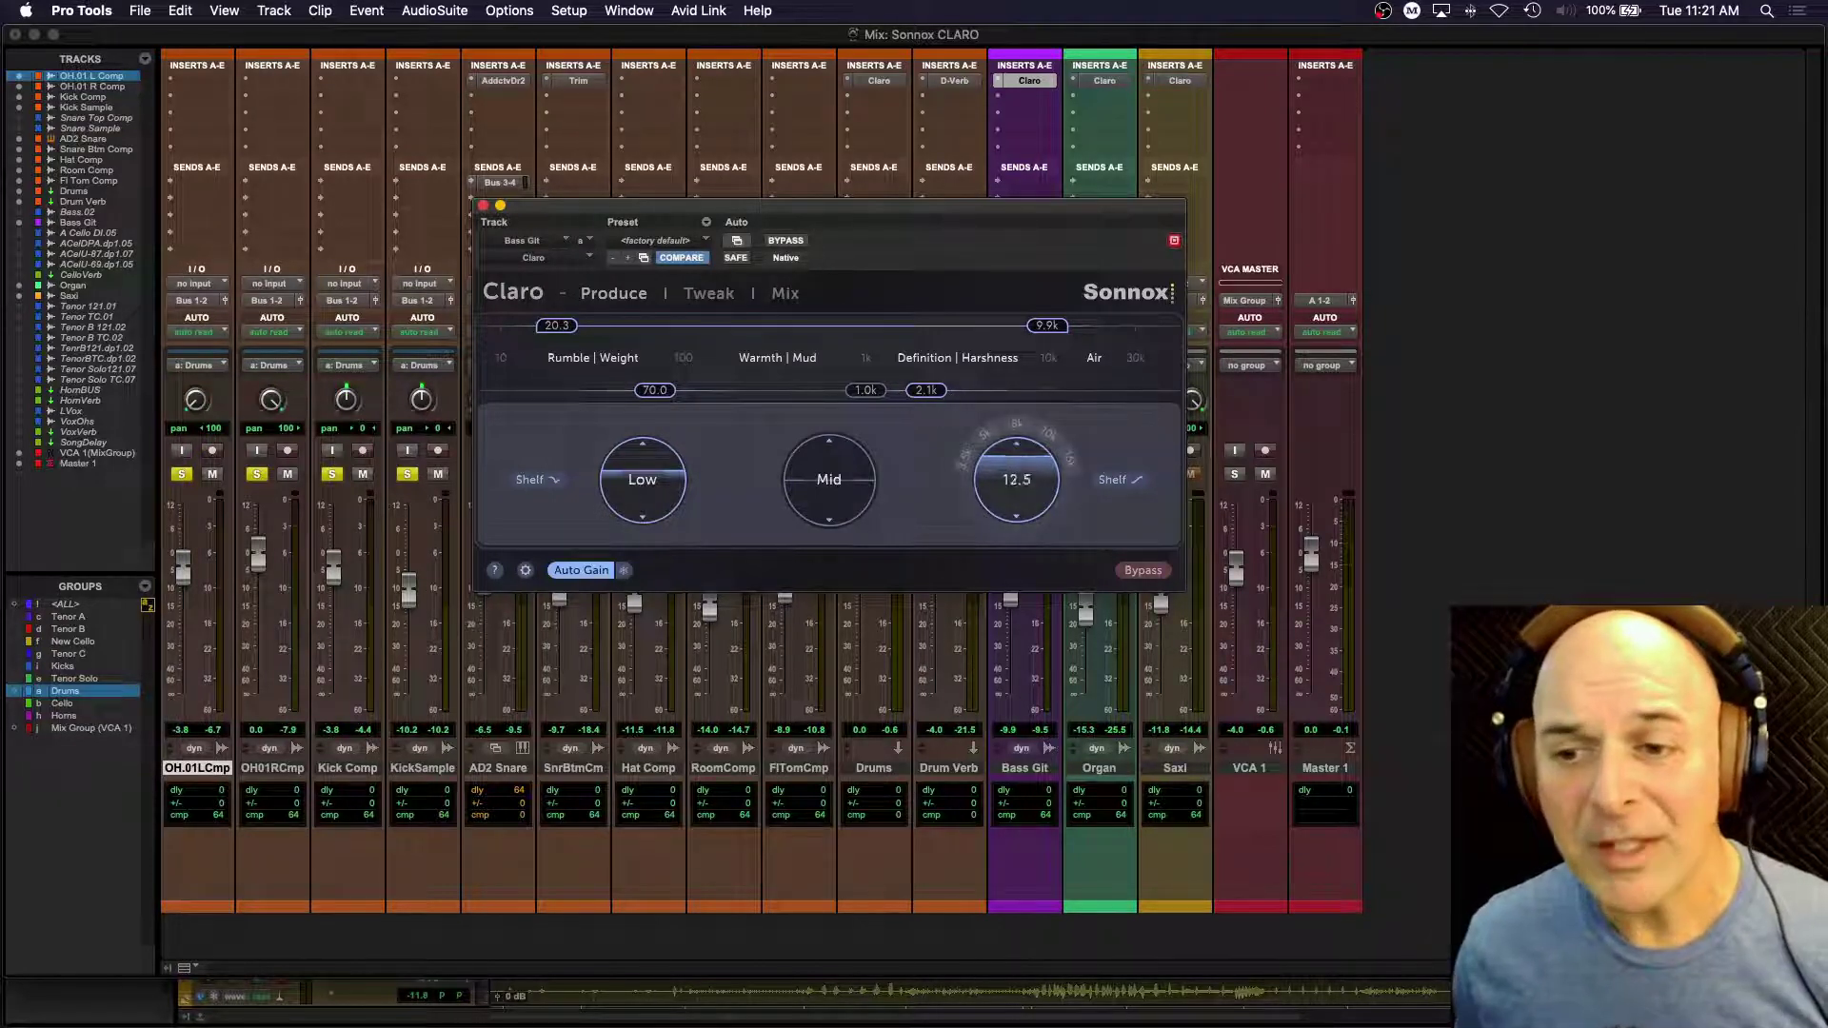
pyautogui.moveTo(1024, 464); pyautogui.dragTo(1024, 510)
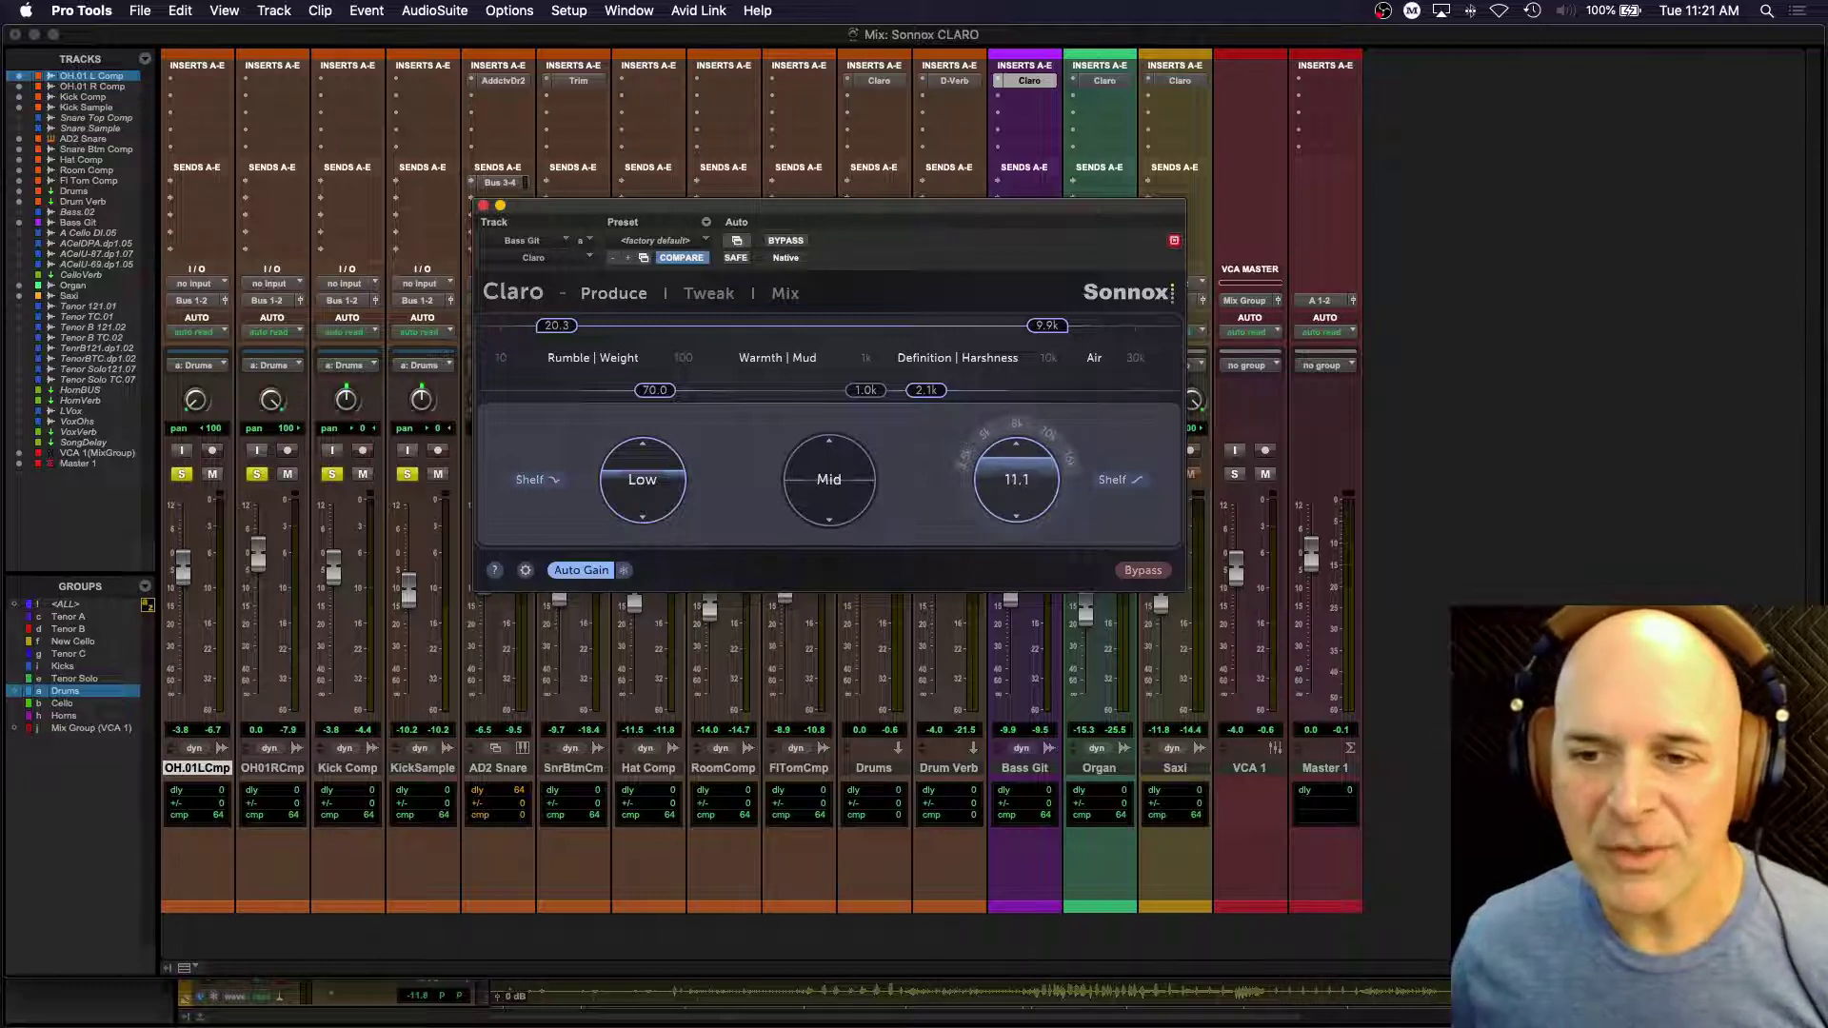
pyautogui.moveTo(1016, 452); pyautogui.dragTo(1016, 440)
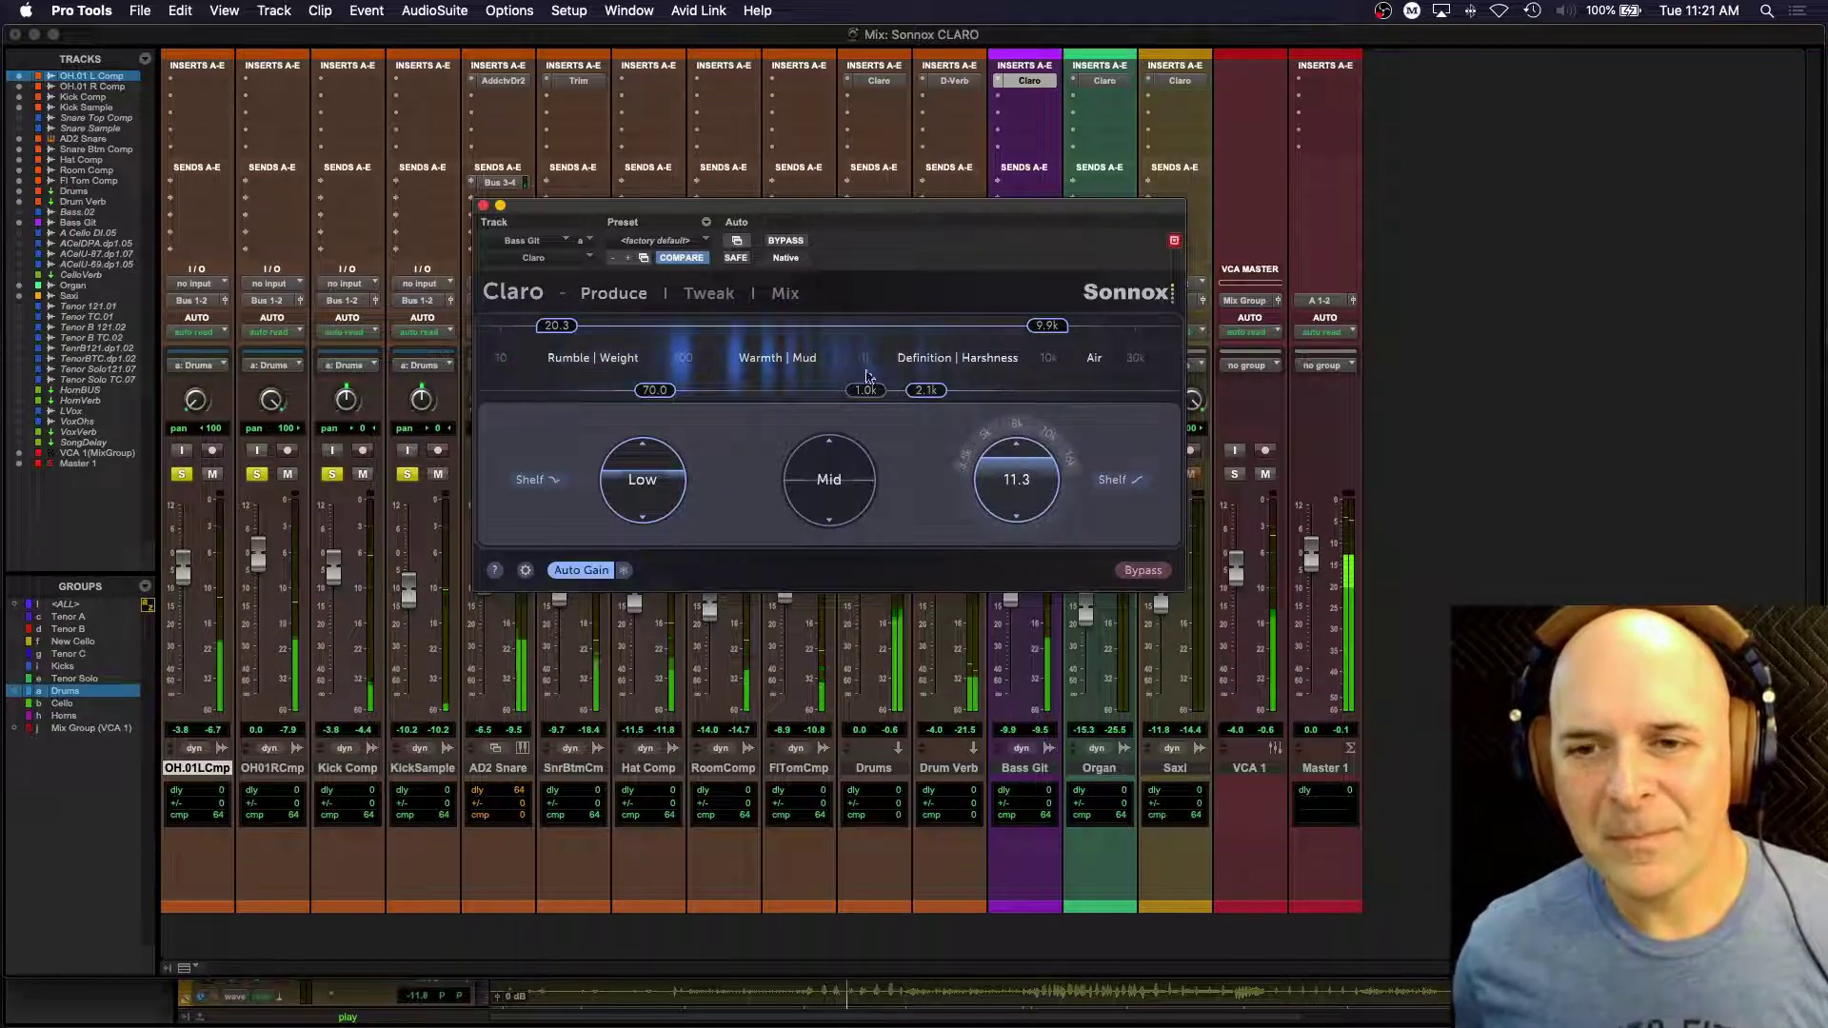
# Step: View the Bass Git curve on the Tweak page, stop playback, and reposition the Claro window before switching to the Mix page
pyautogui.click(709, 293)
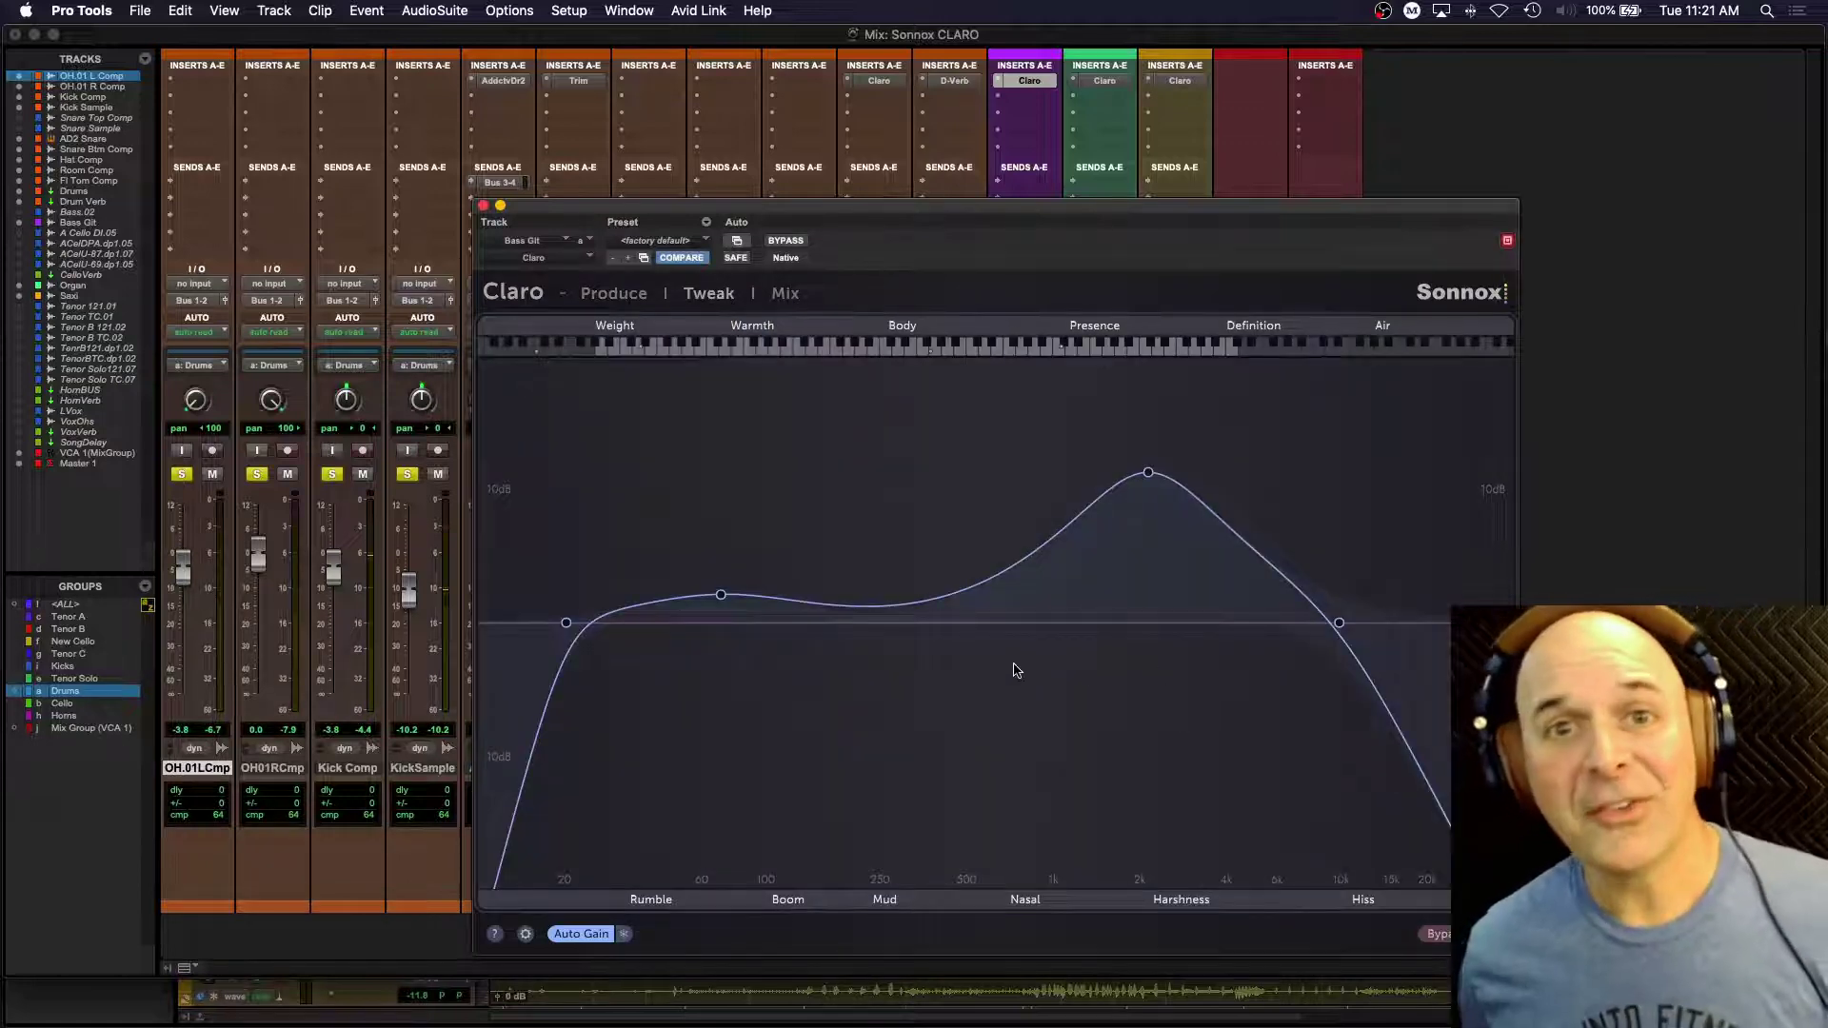
pyautogui.press('space')
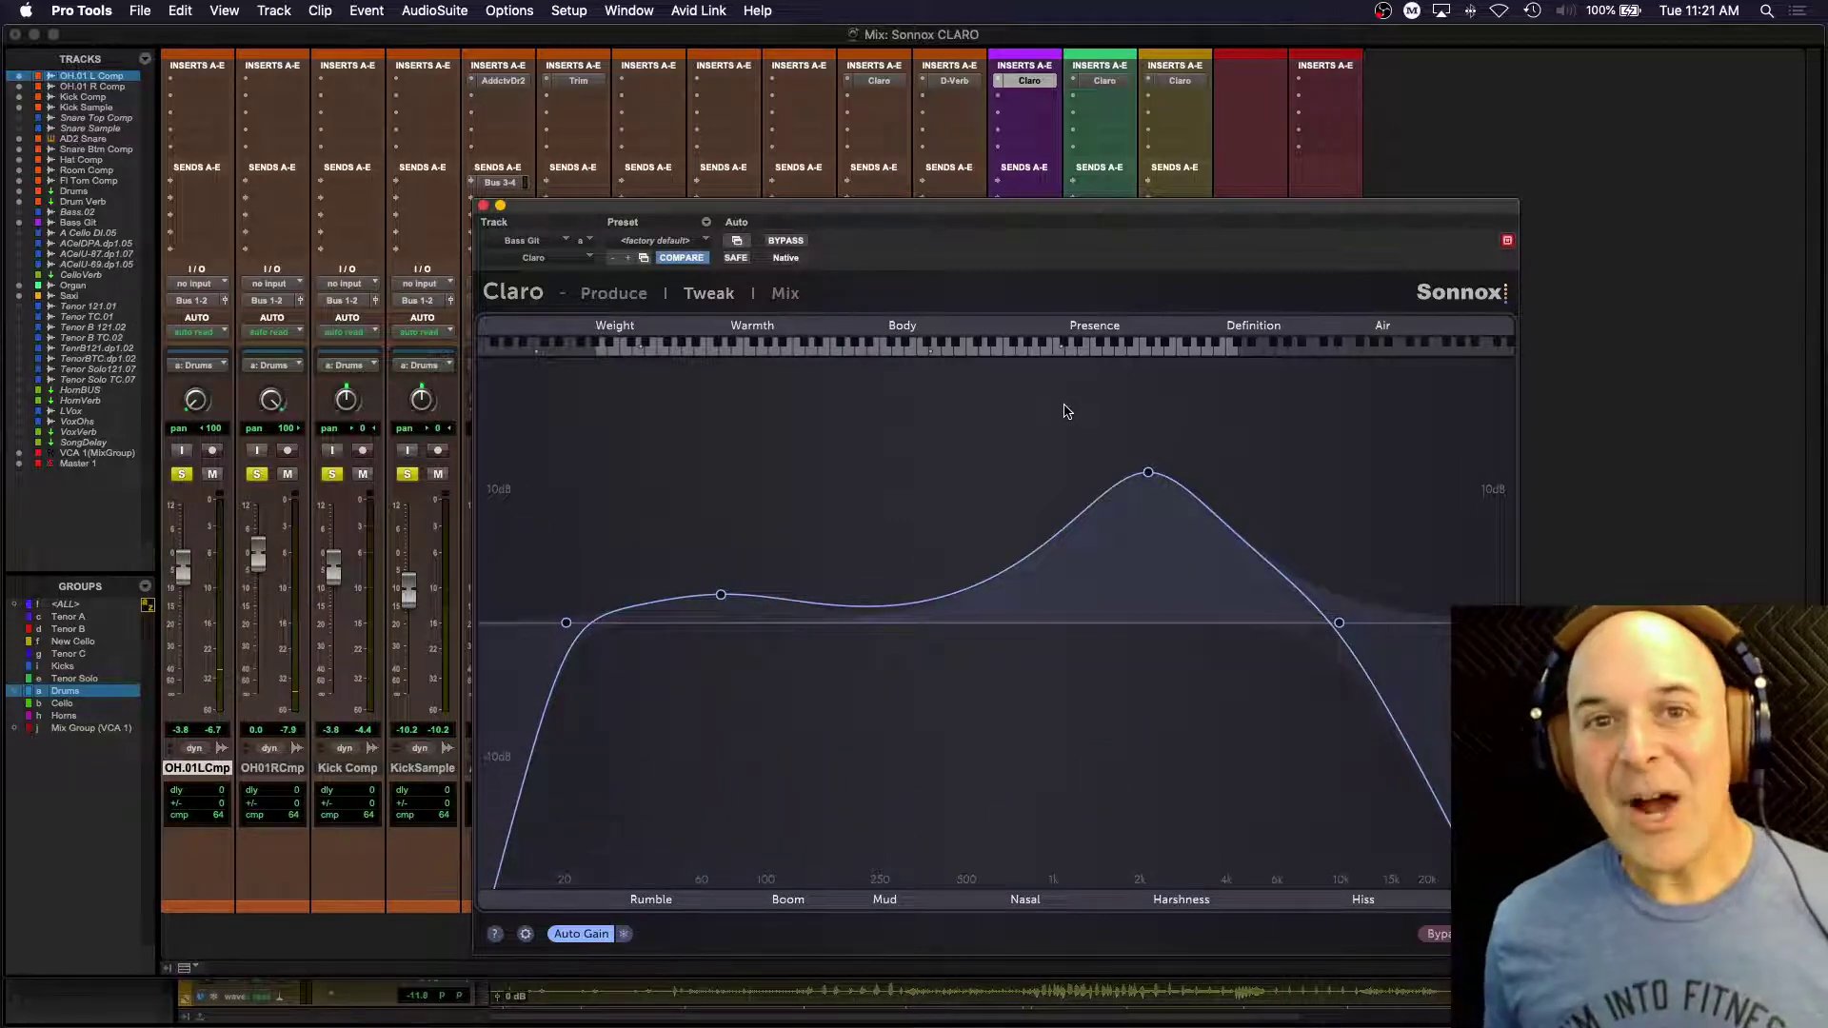
pyautogui.moveTo(802, 211); pyautogui.dragTo(679, 134)
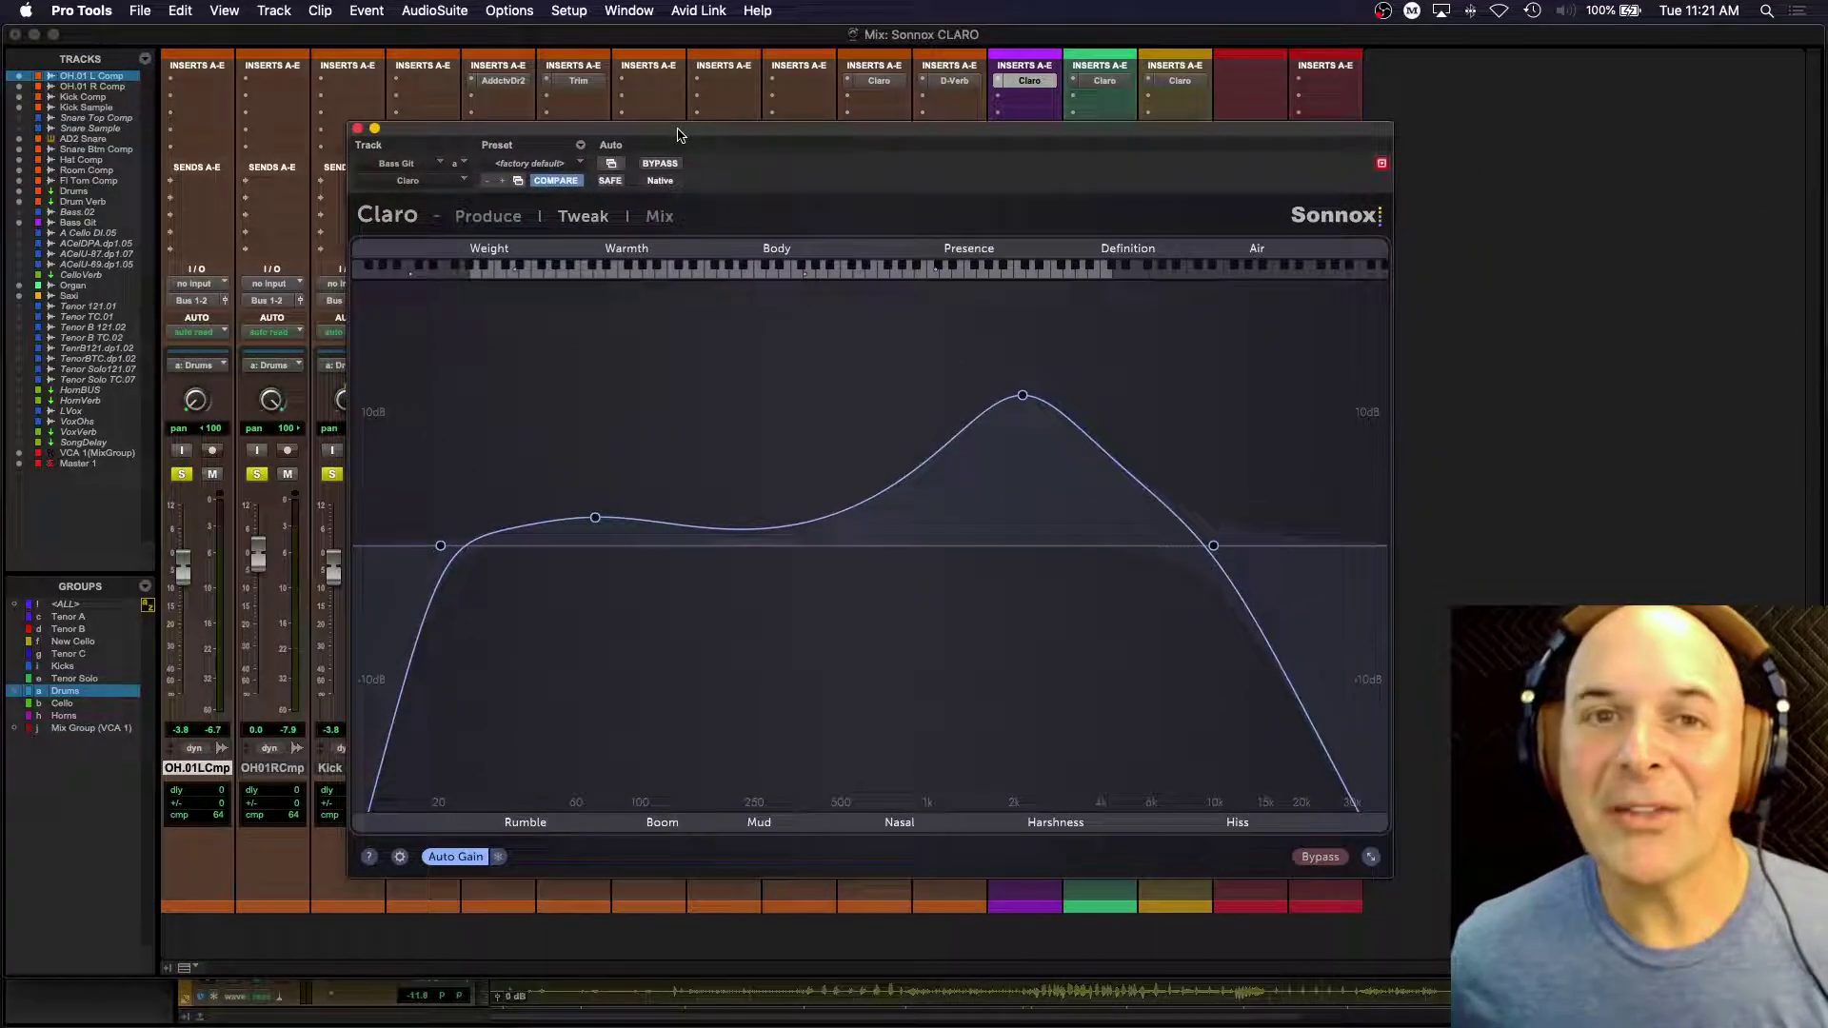
pyautogui.click(659, 217)
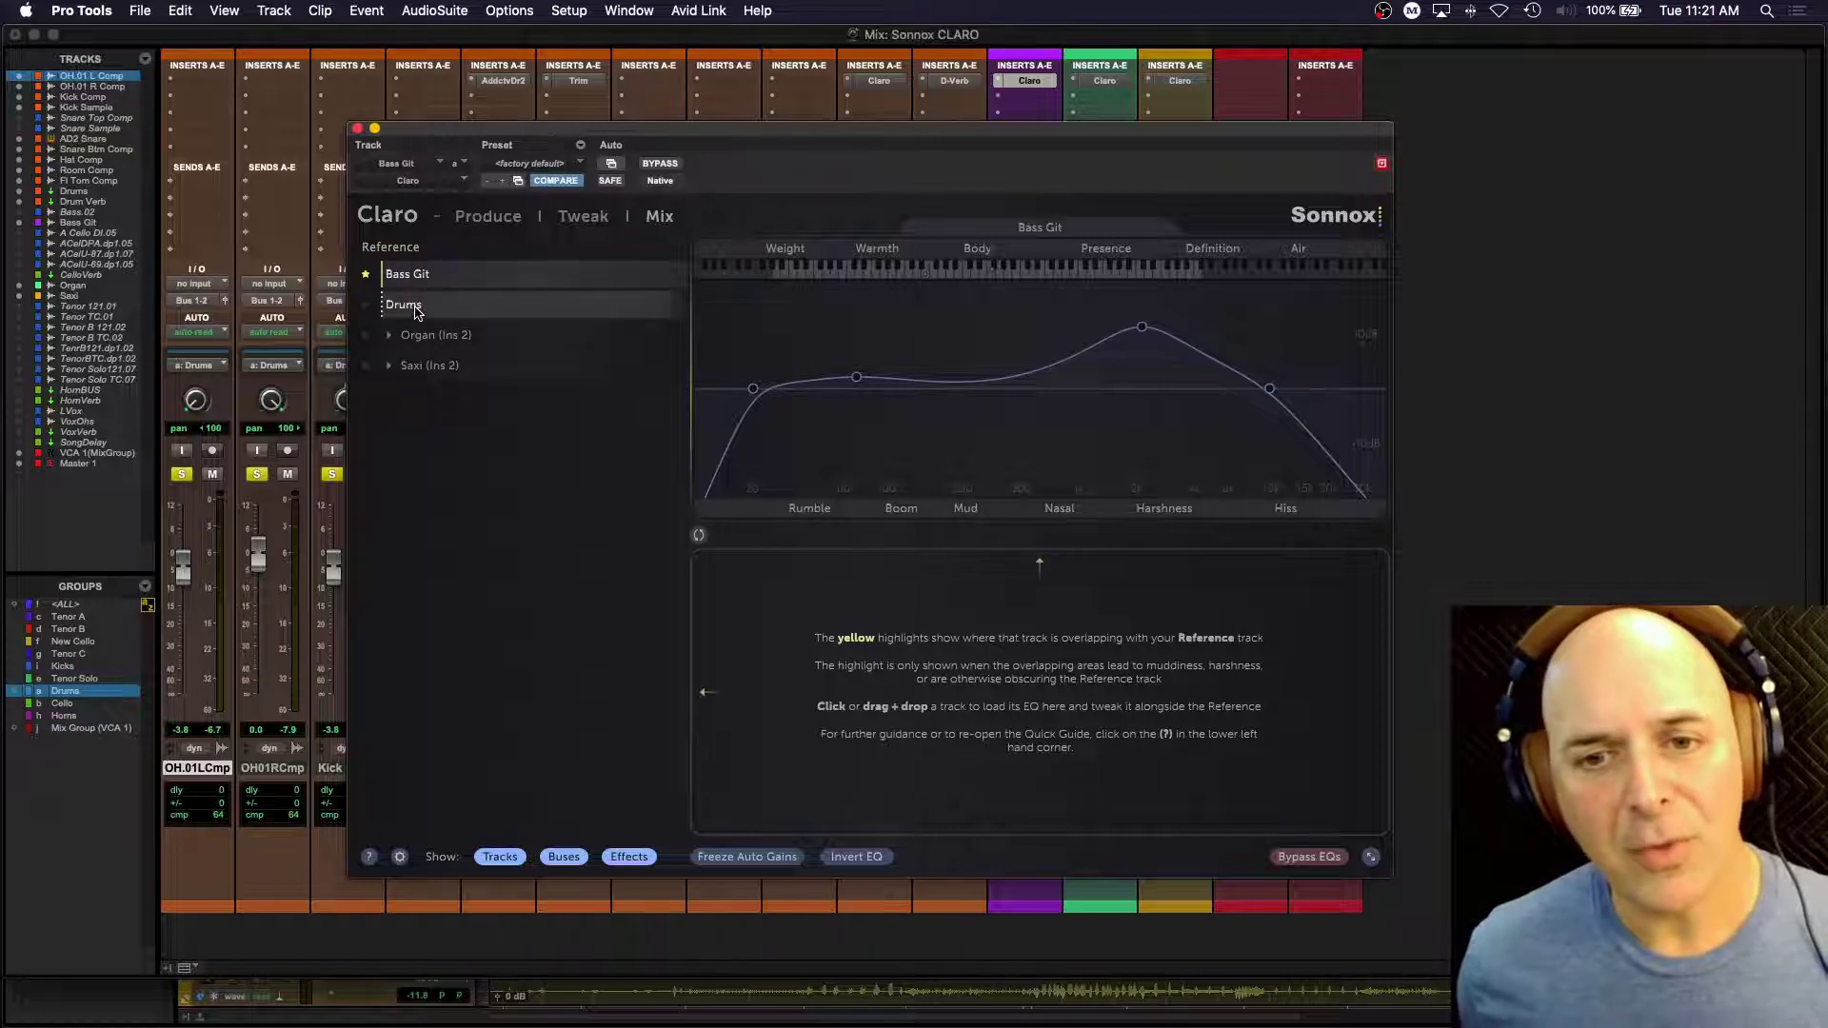
# Step: Compare the other tracks' EQ curves with the Bass Git reference, leaving Drums loaded in the lower graph
pyautogui.click(421, 335)
pyautogui.click(429, 368)
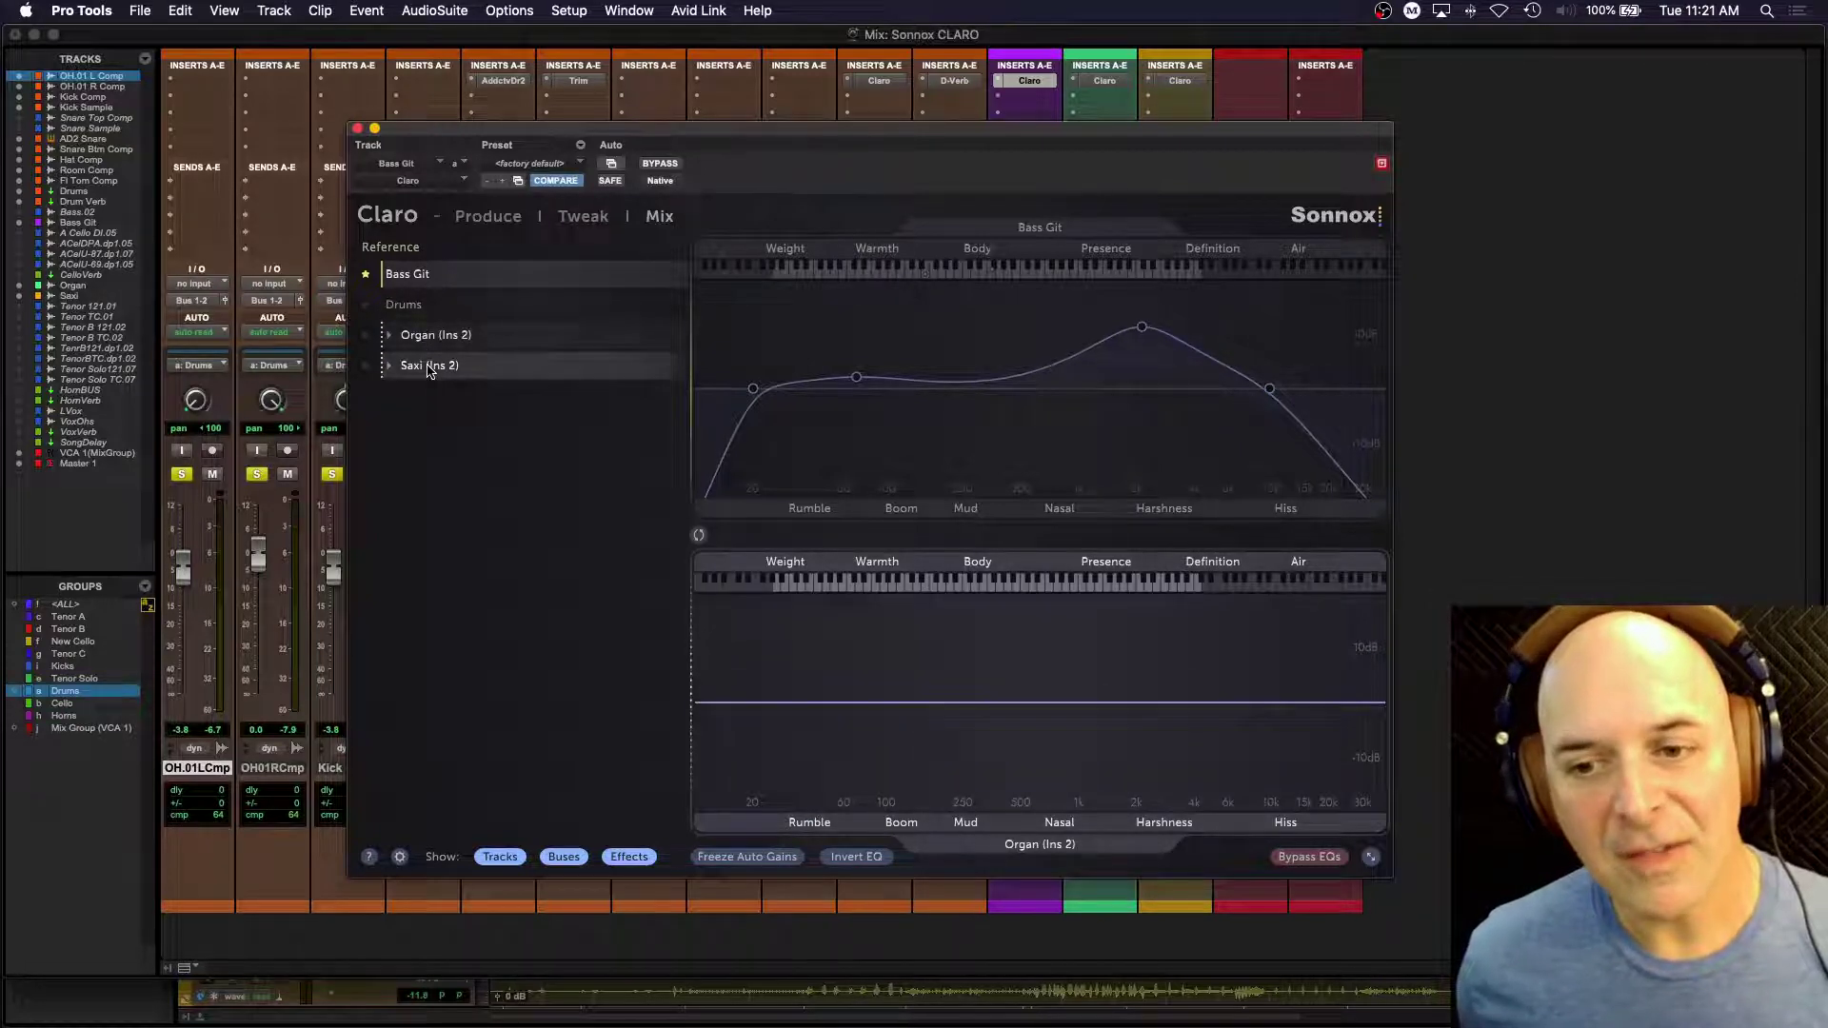
pyautogui.click(405, 305)
pyautogui.click(426, 276)
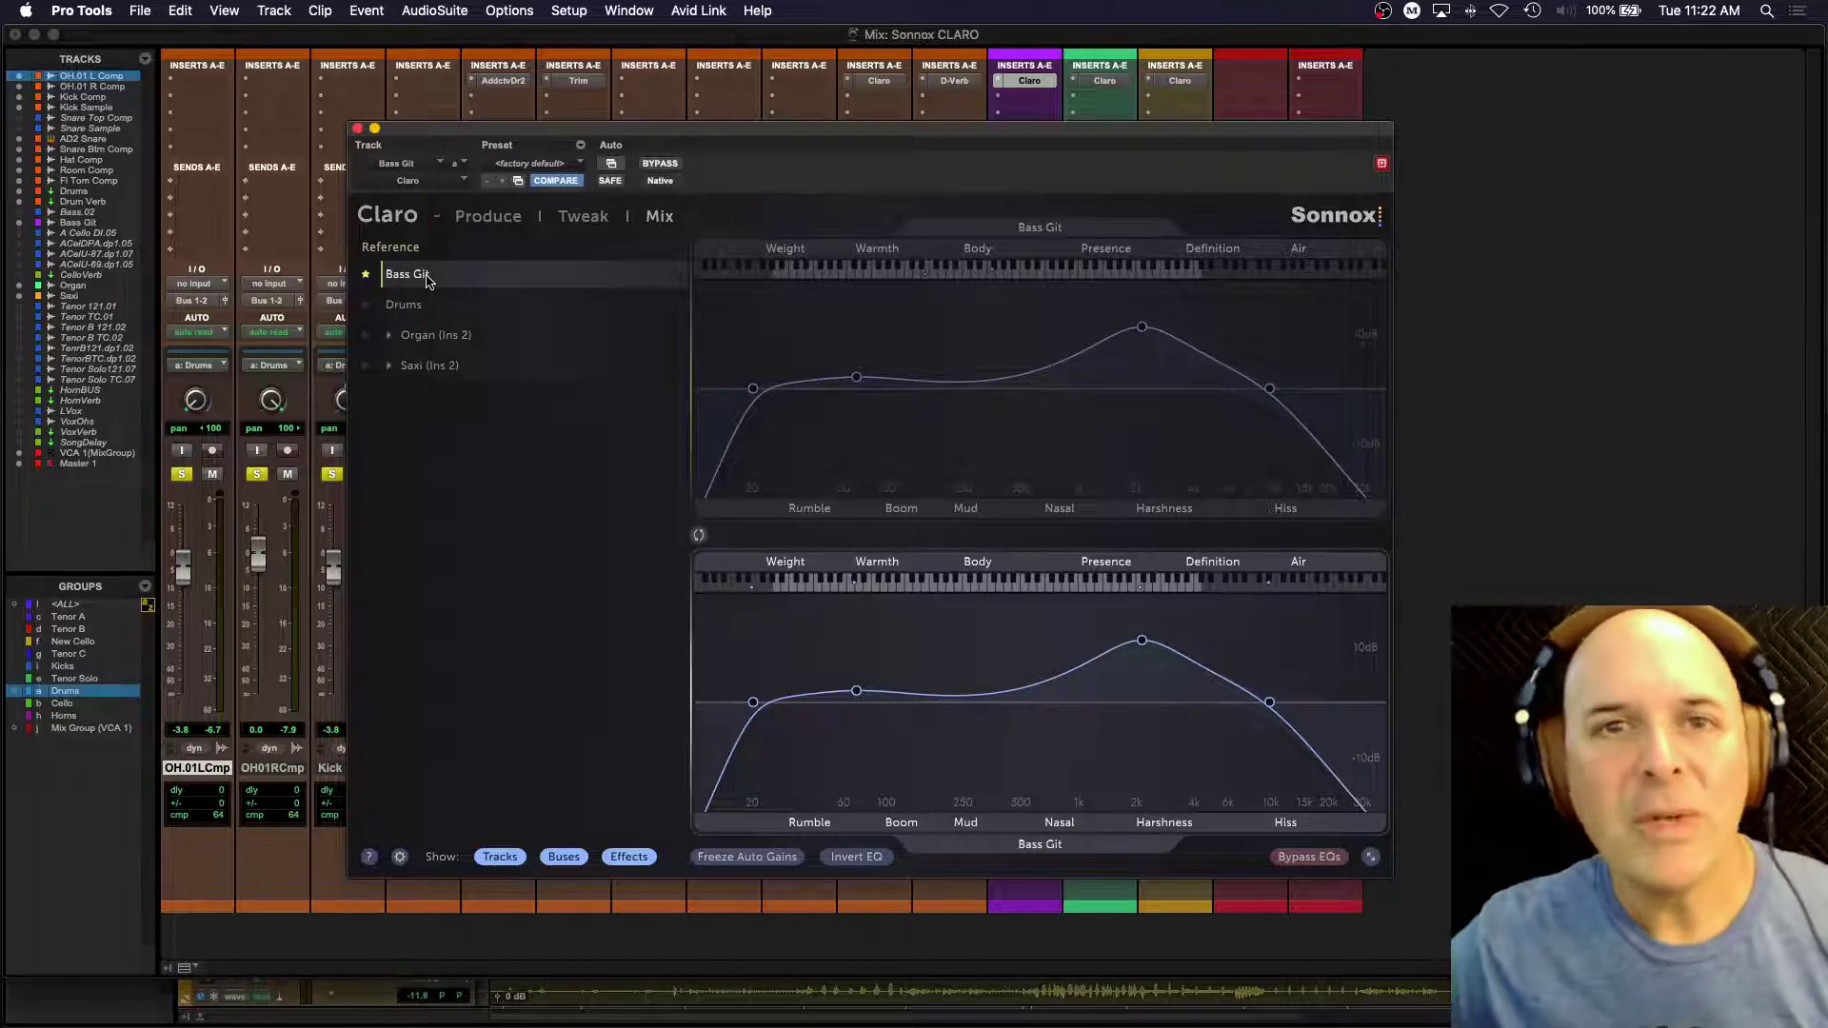
pyautogui.click(423, 306)
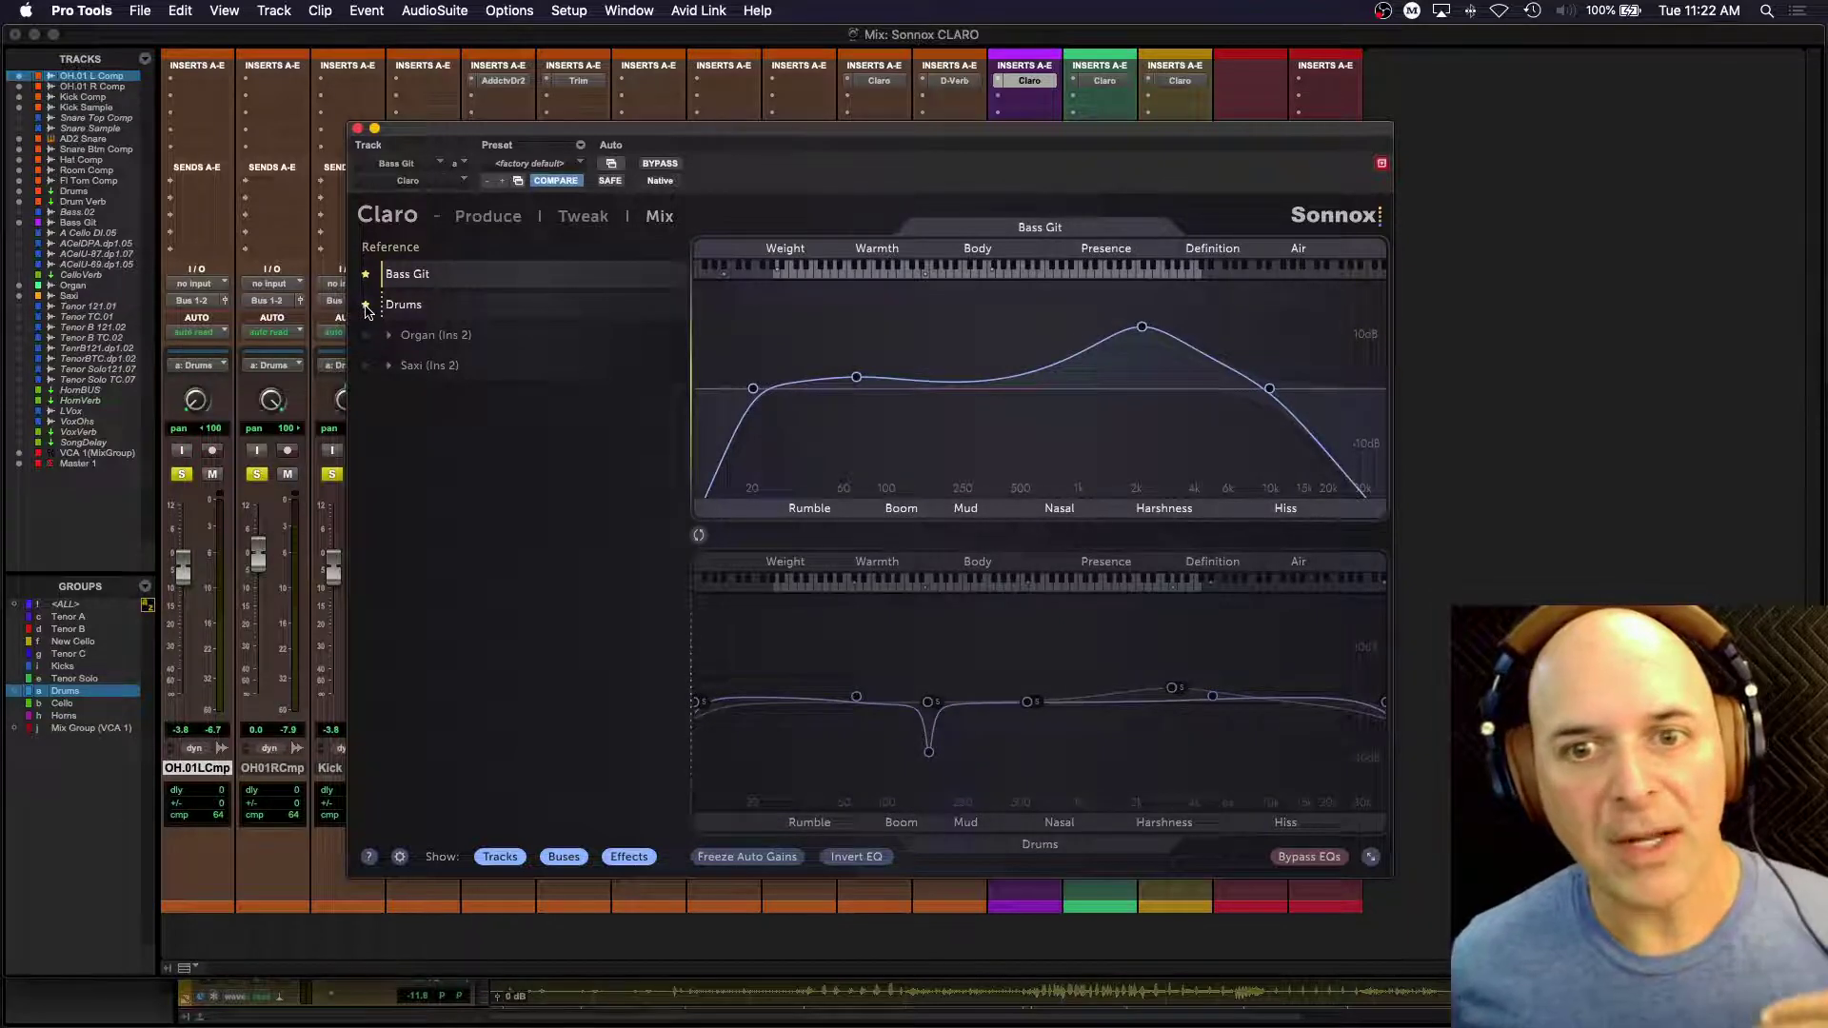
# Step: Try Drums, Organ and Saxi in turn as the reference track, and restore Bass Git as the reference
pyautogui.click(367, 305)
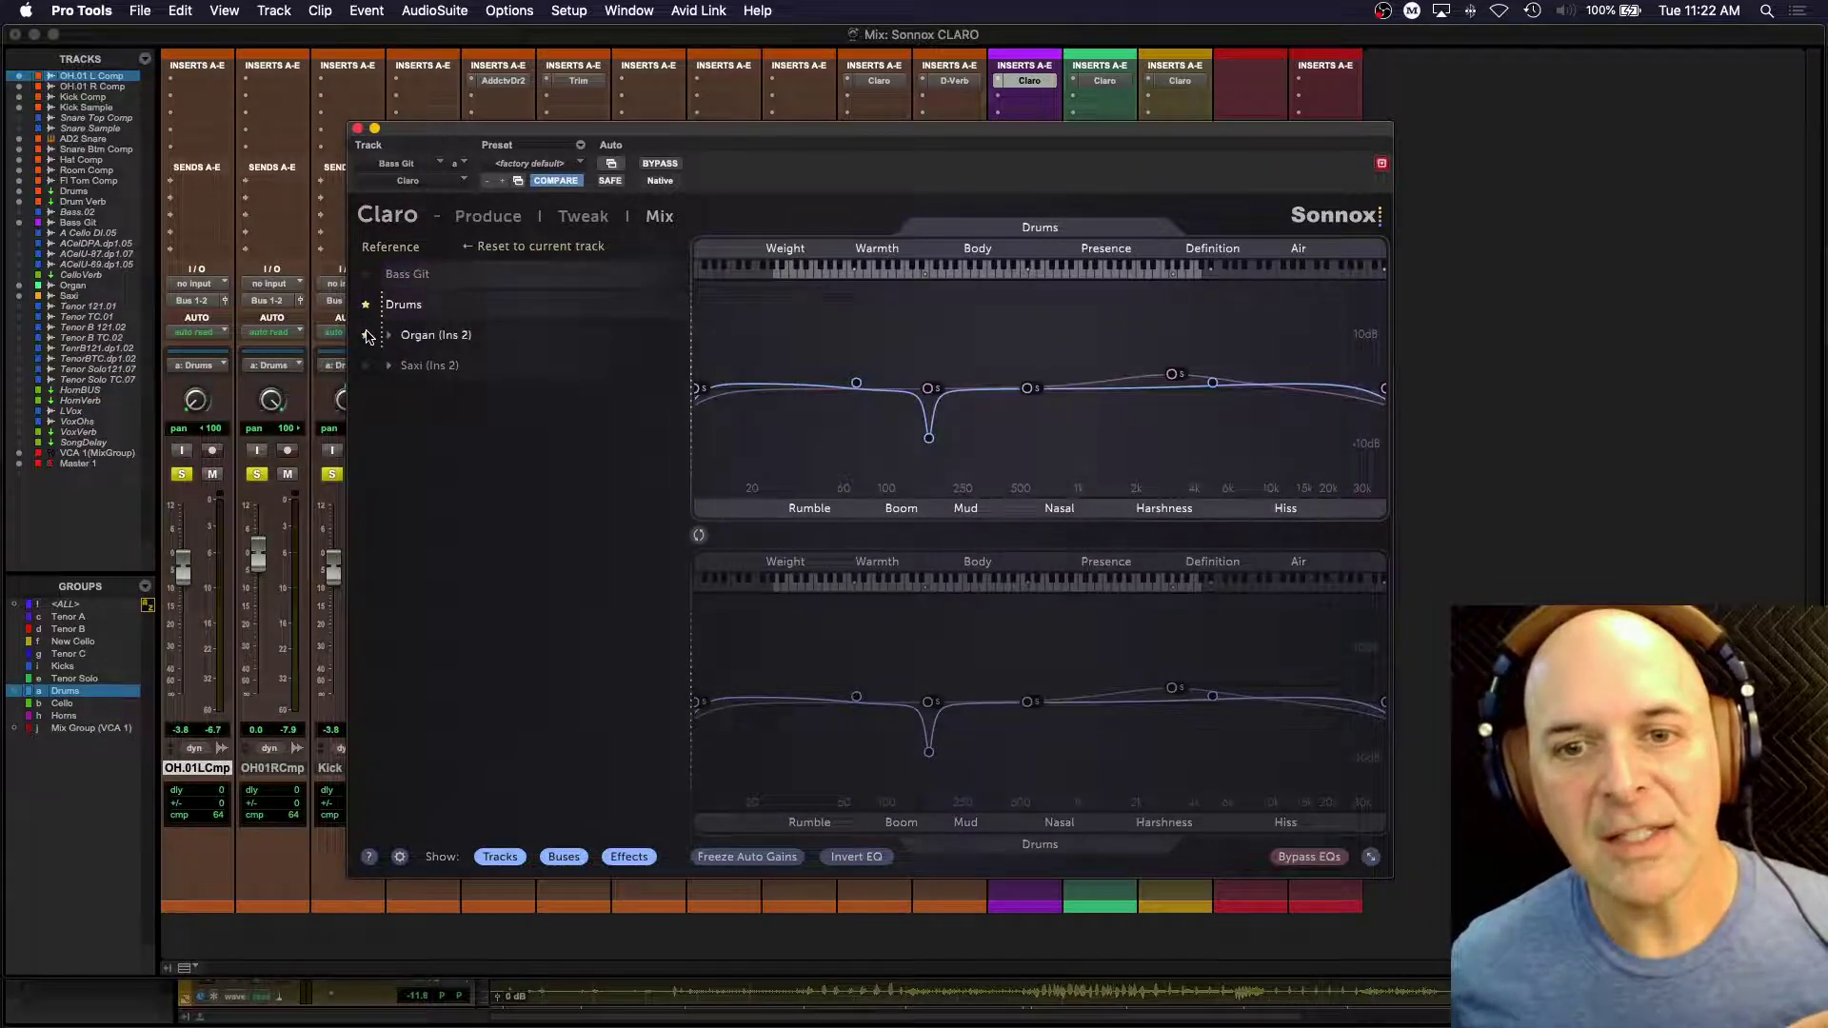
pyautogui.click(366, 336)
pyautogui.click(365, 368)
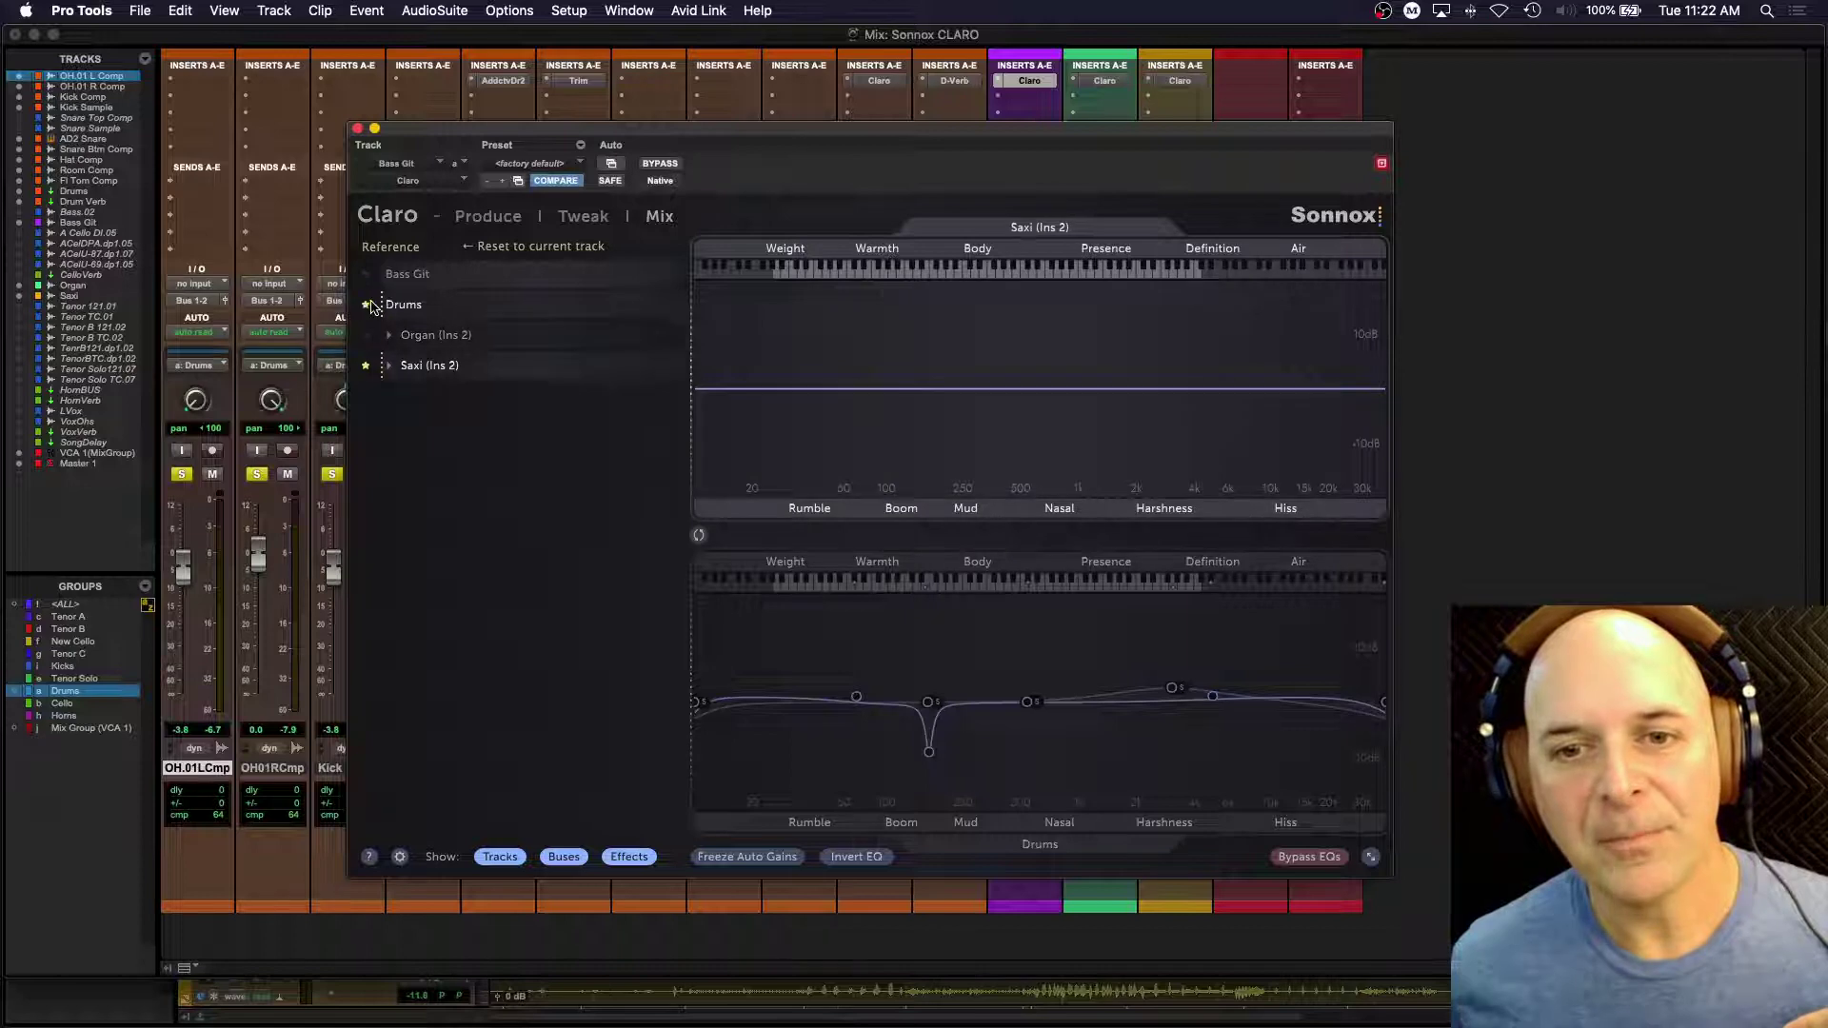
pyautogui.click(366, 276)
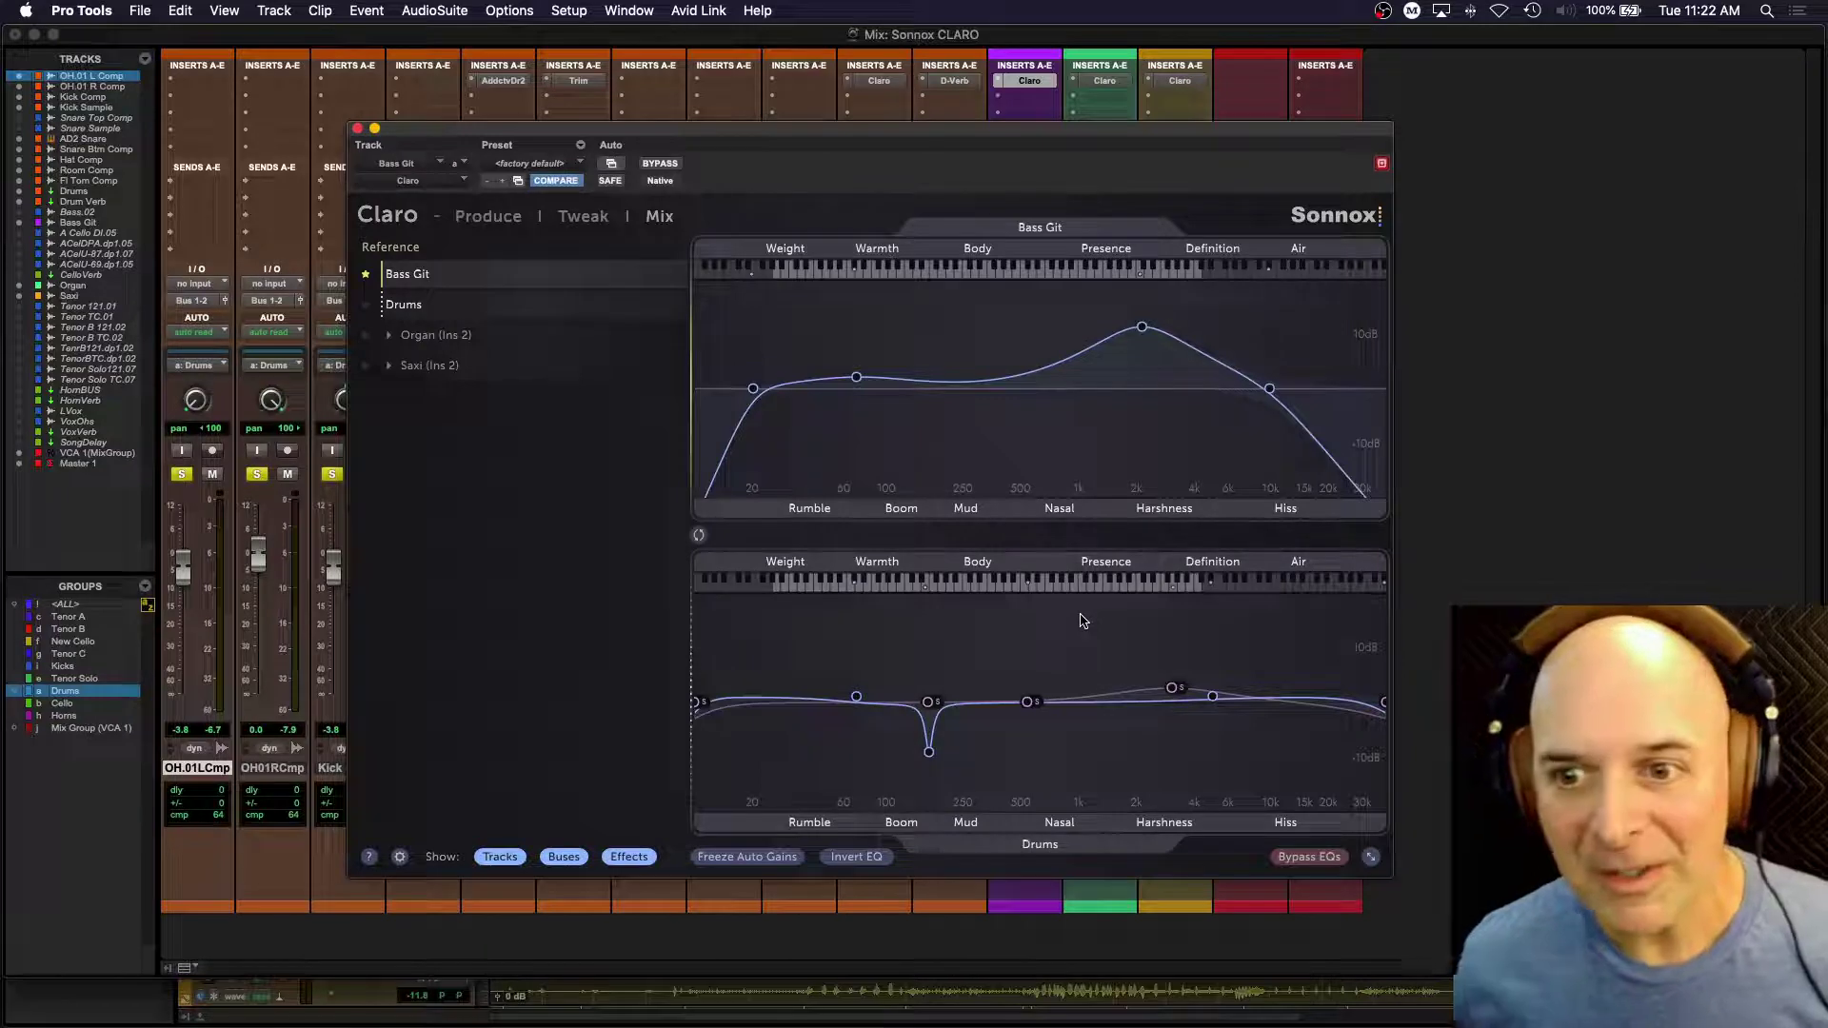
# Step: Play the song and examine where Drums overlaps Bass Git in the yellow masking highlights, stopping playback in between
pyautogui.press('space')
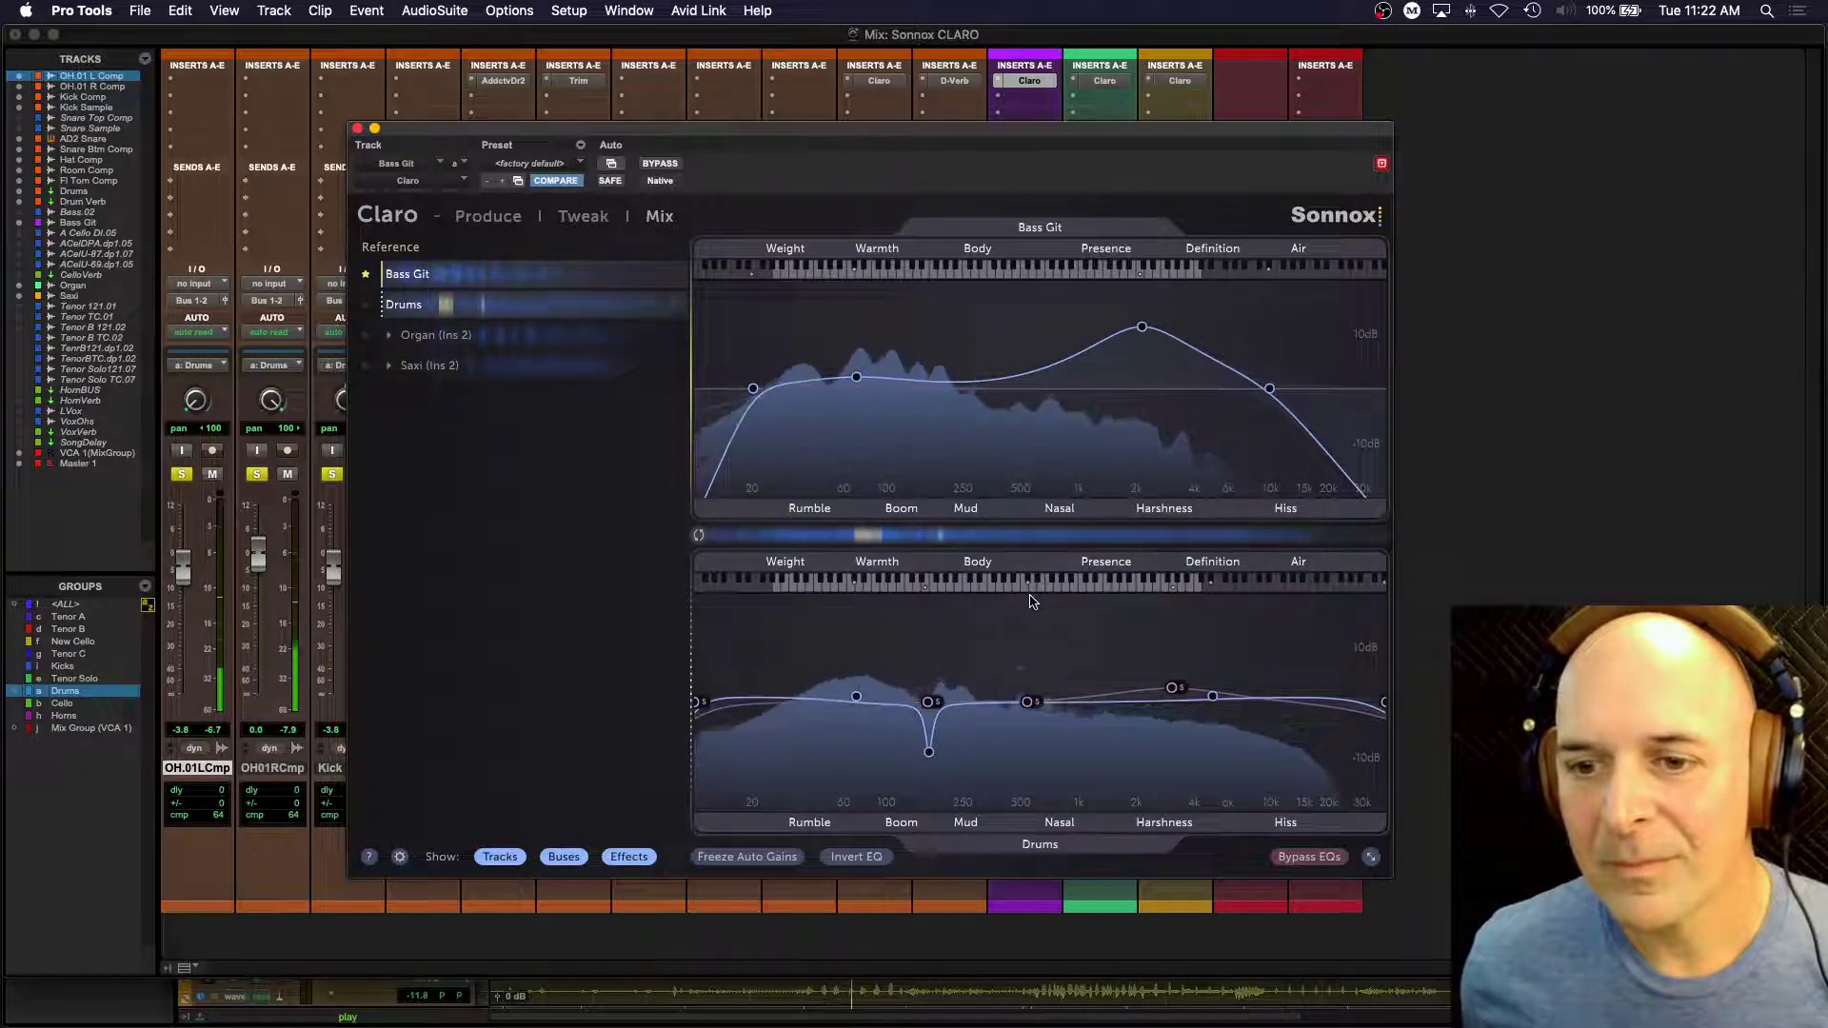
pyautogui.press('space')
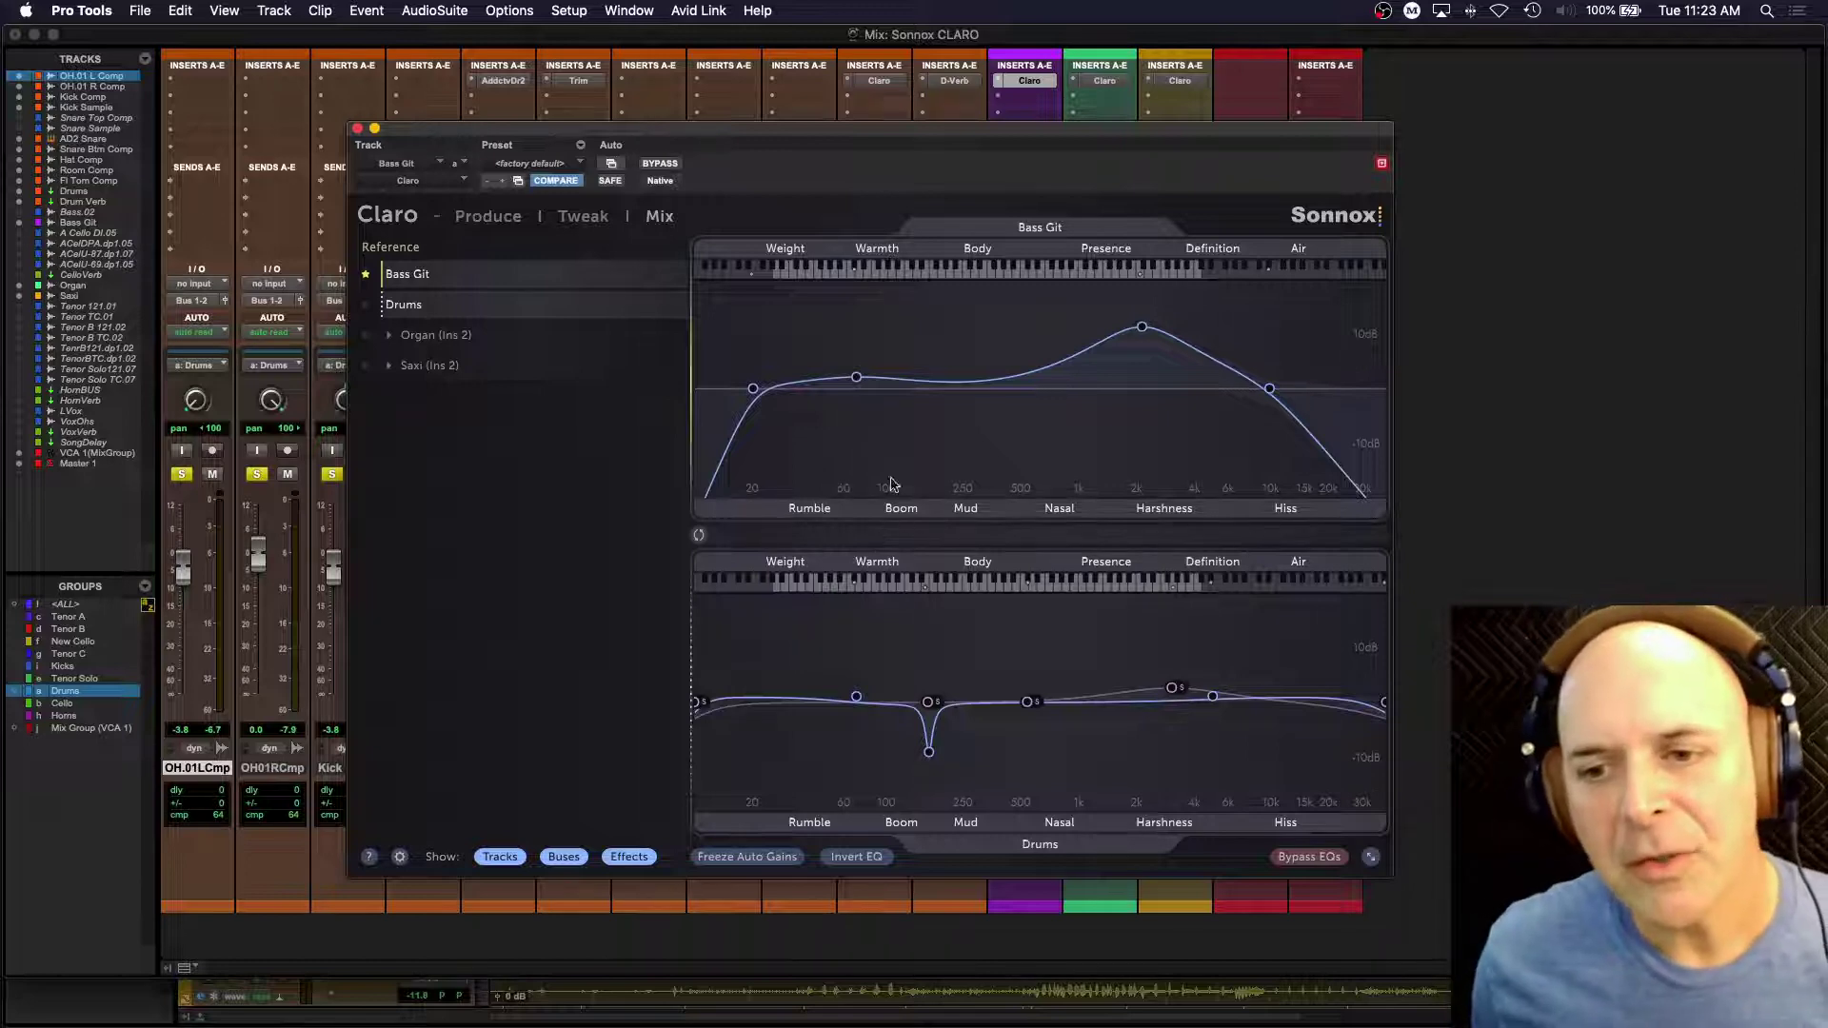
pyautogui.press('space')
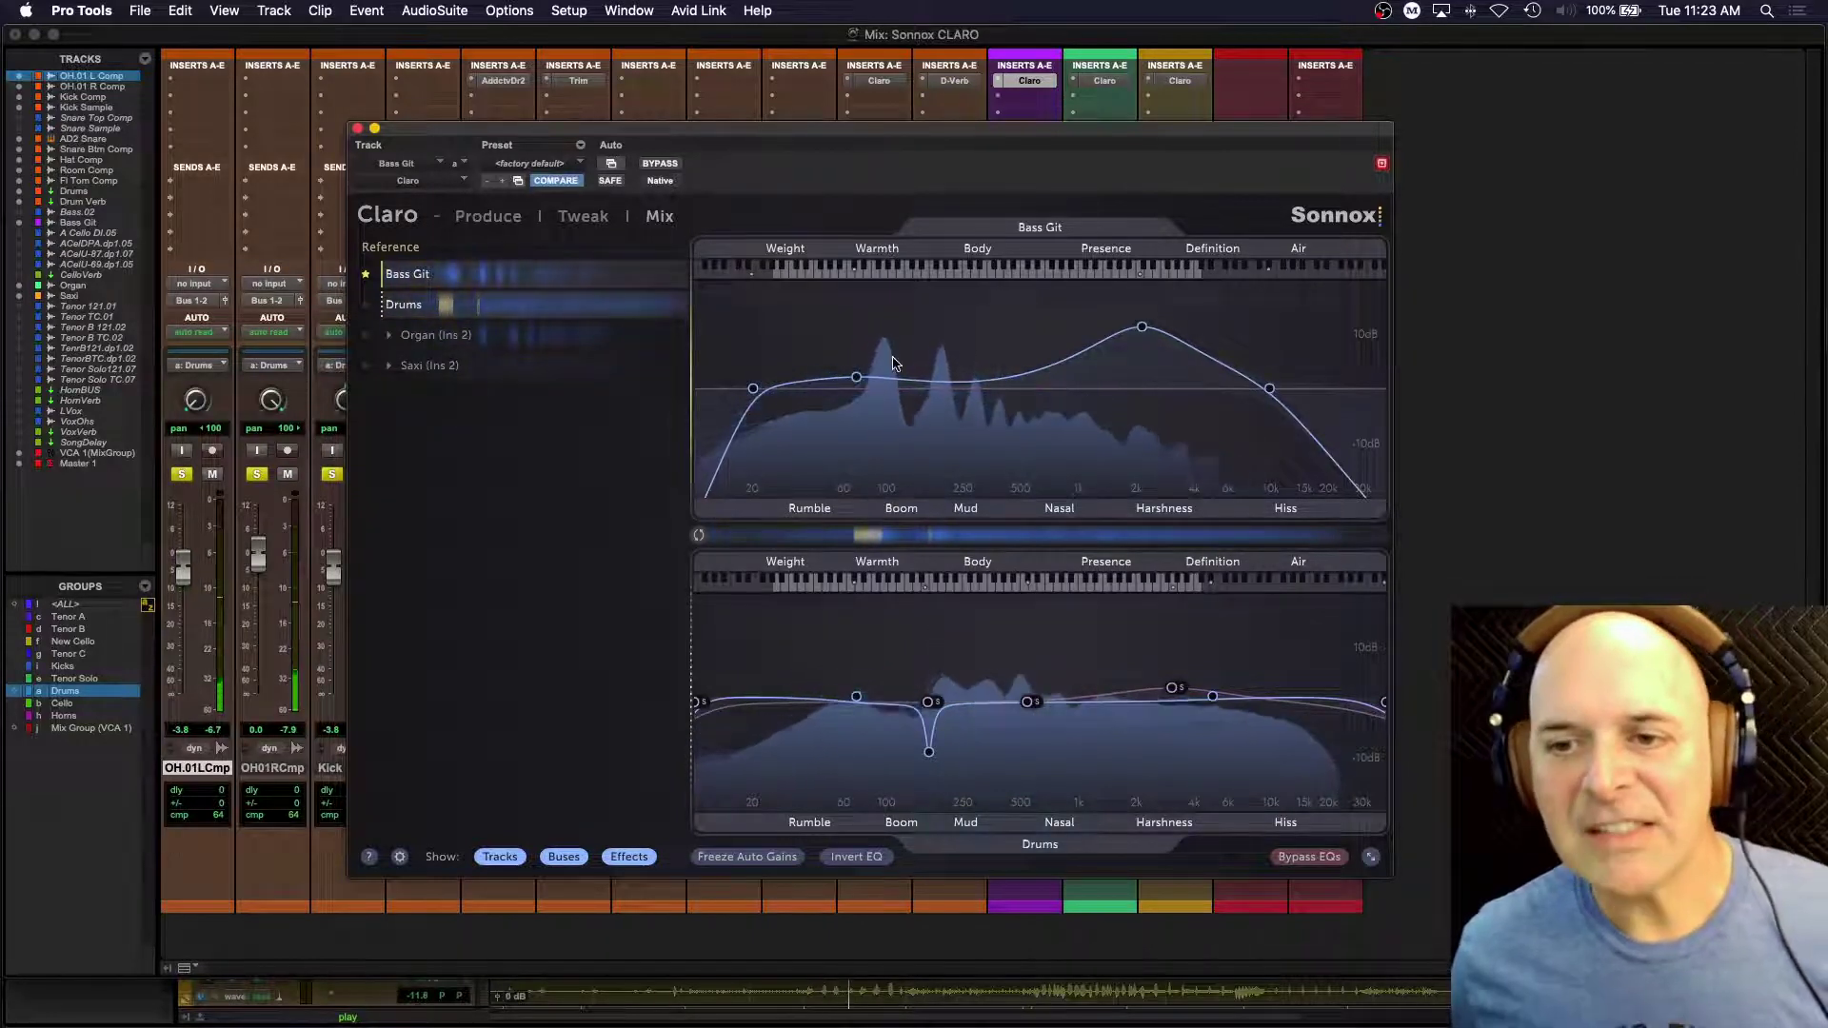
pyautogui.press('space')
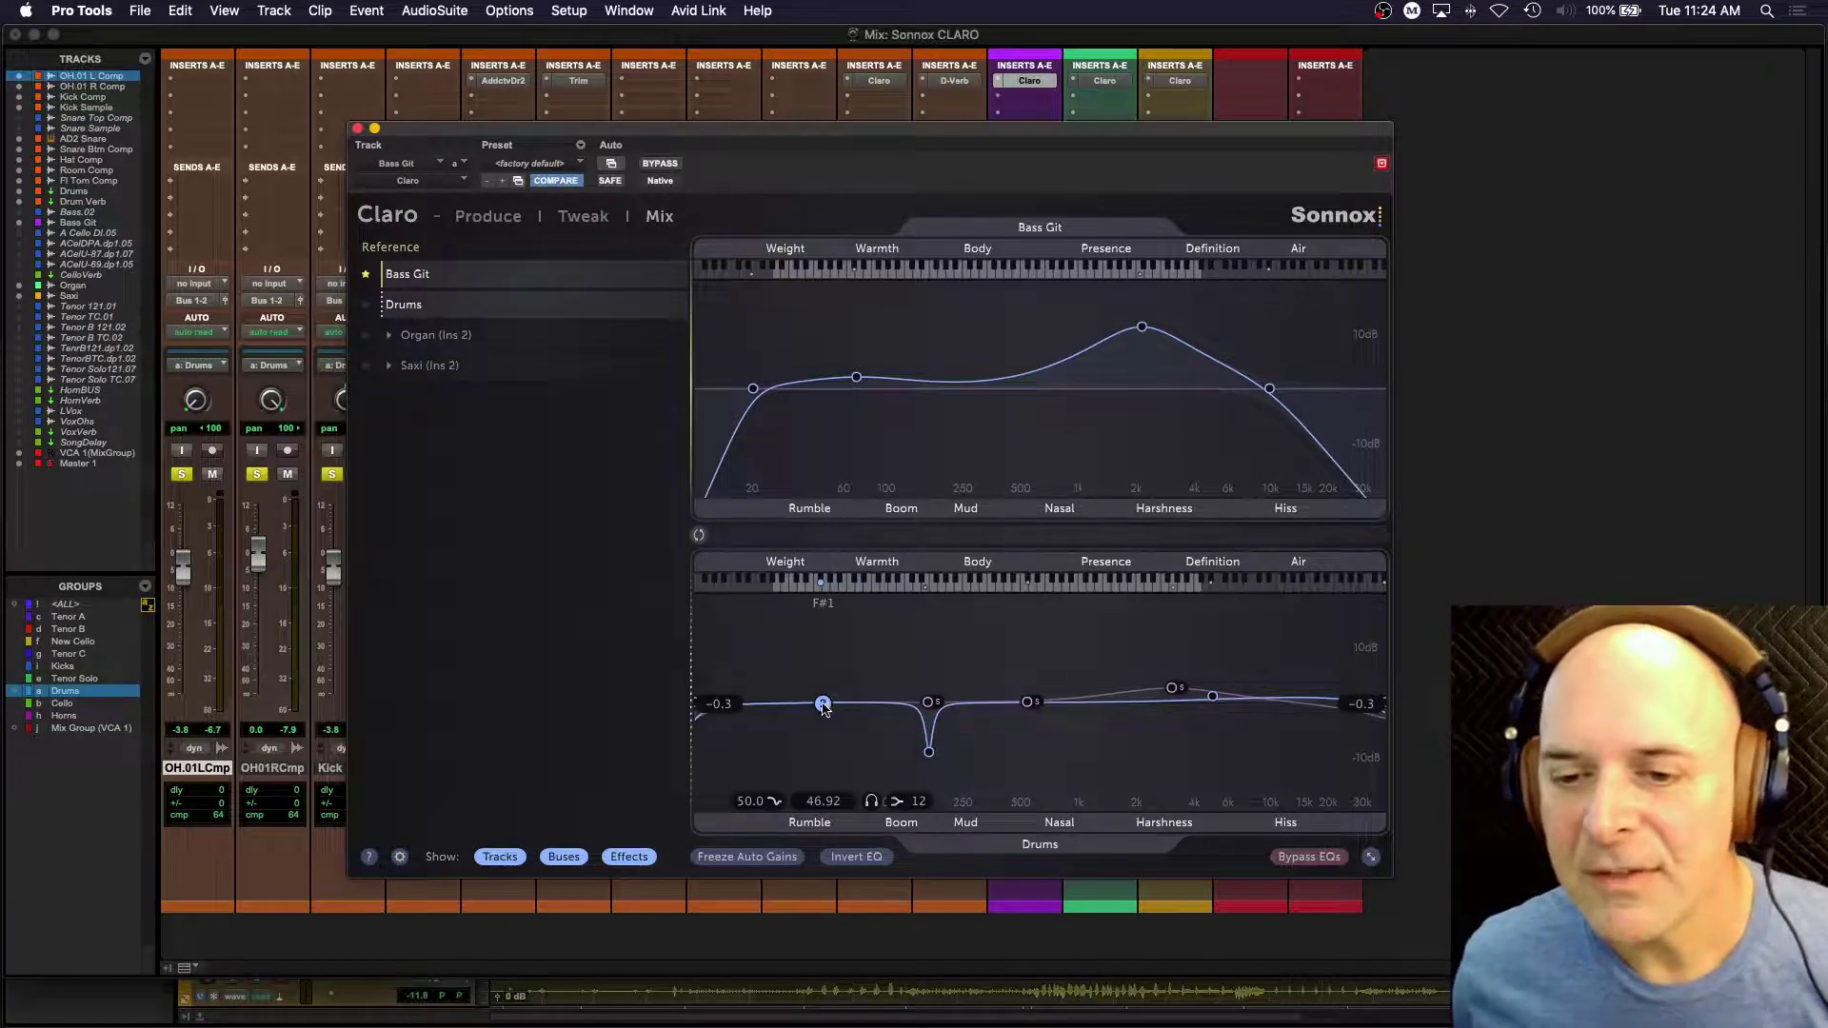
# Step: Move the Drums low shelf to about 31.5 Hz, and add a band at about 73.85 Hz with 0.9 dB gain during playback
pyautogui.moveTo(823, 703); pyautogui.dragTo(789, 704)
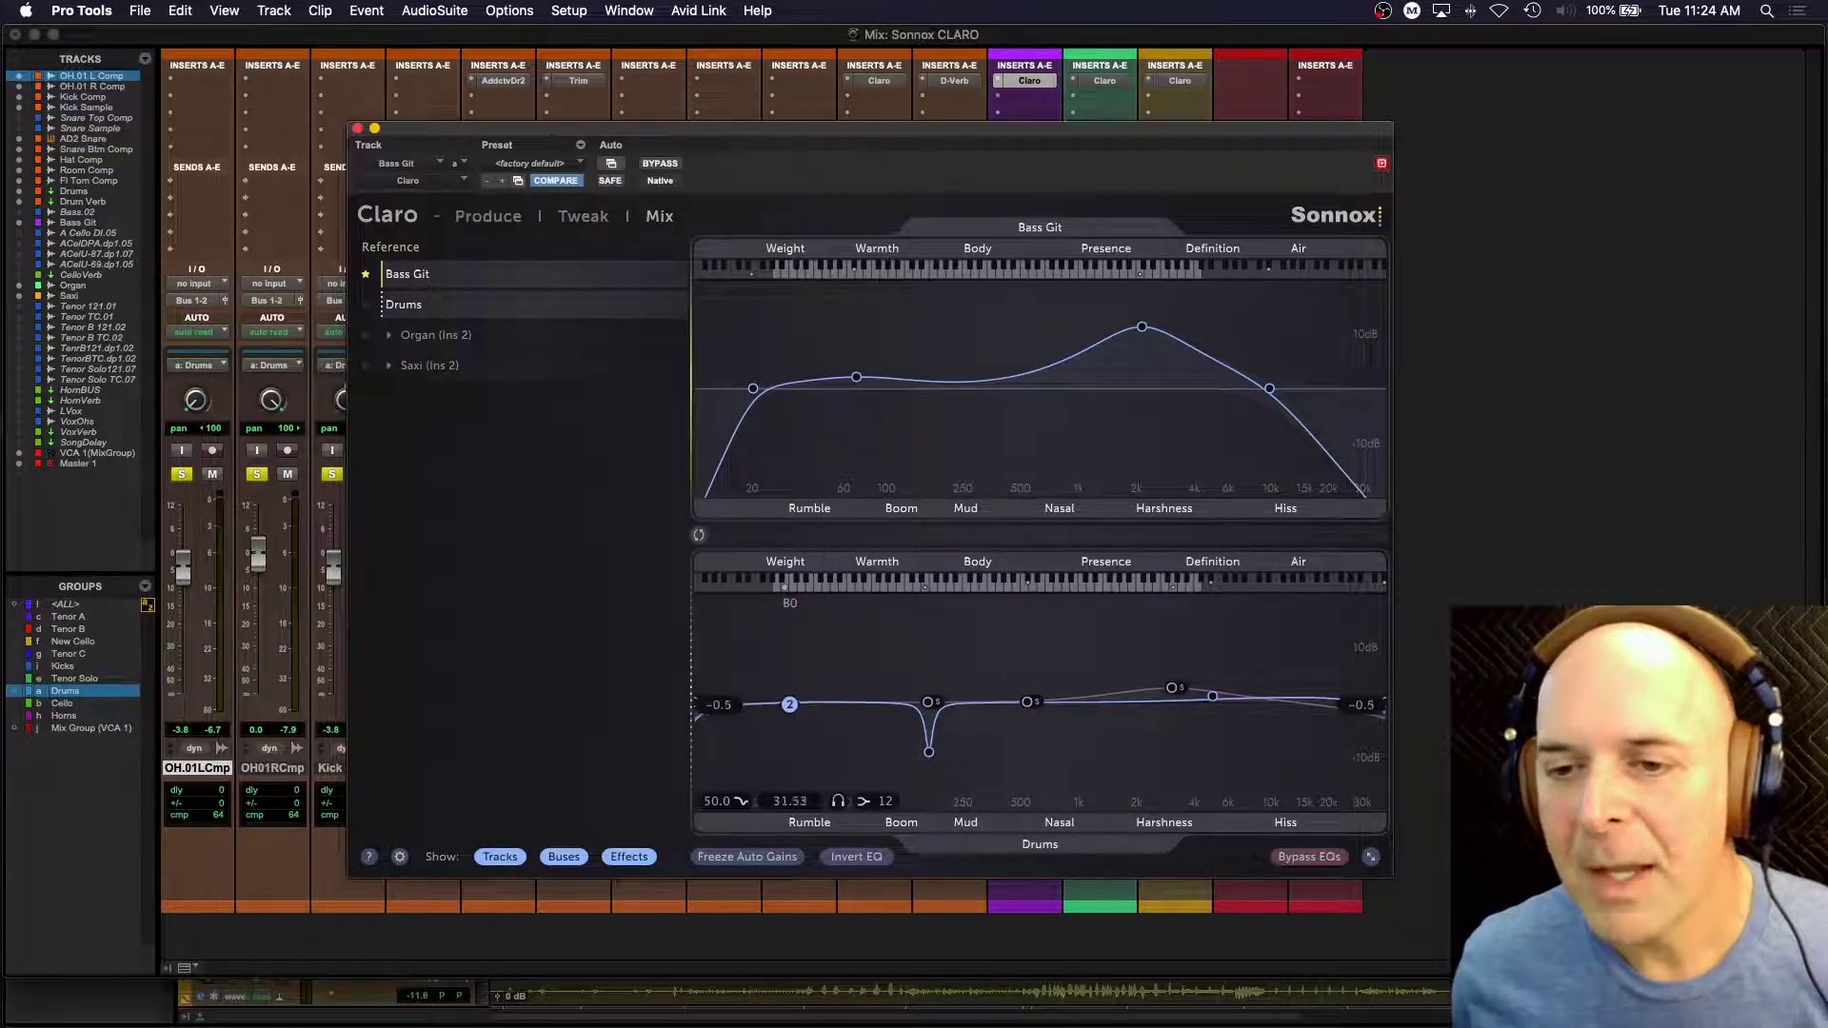
pyautogui.click(844, 703)
pyautogui.press('space')
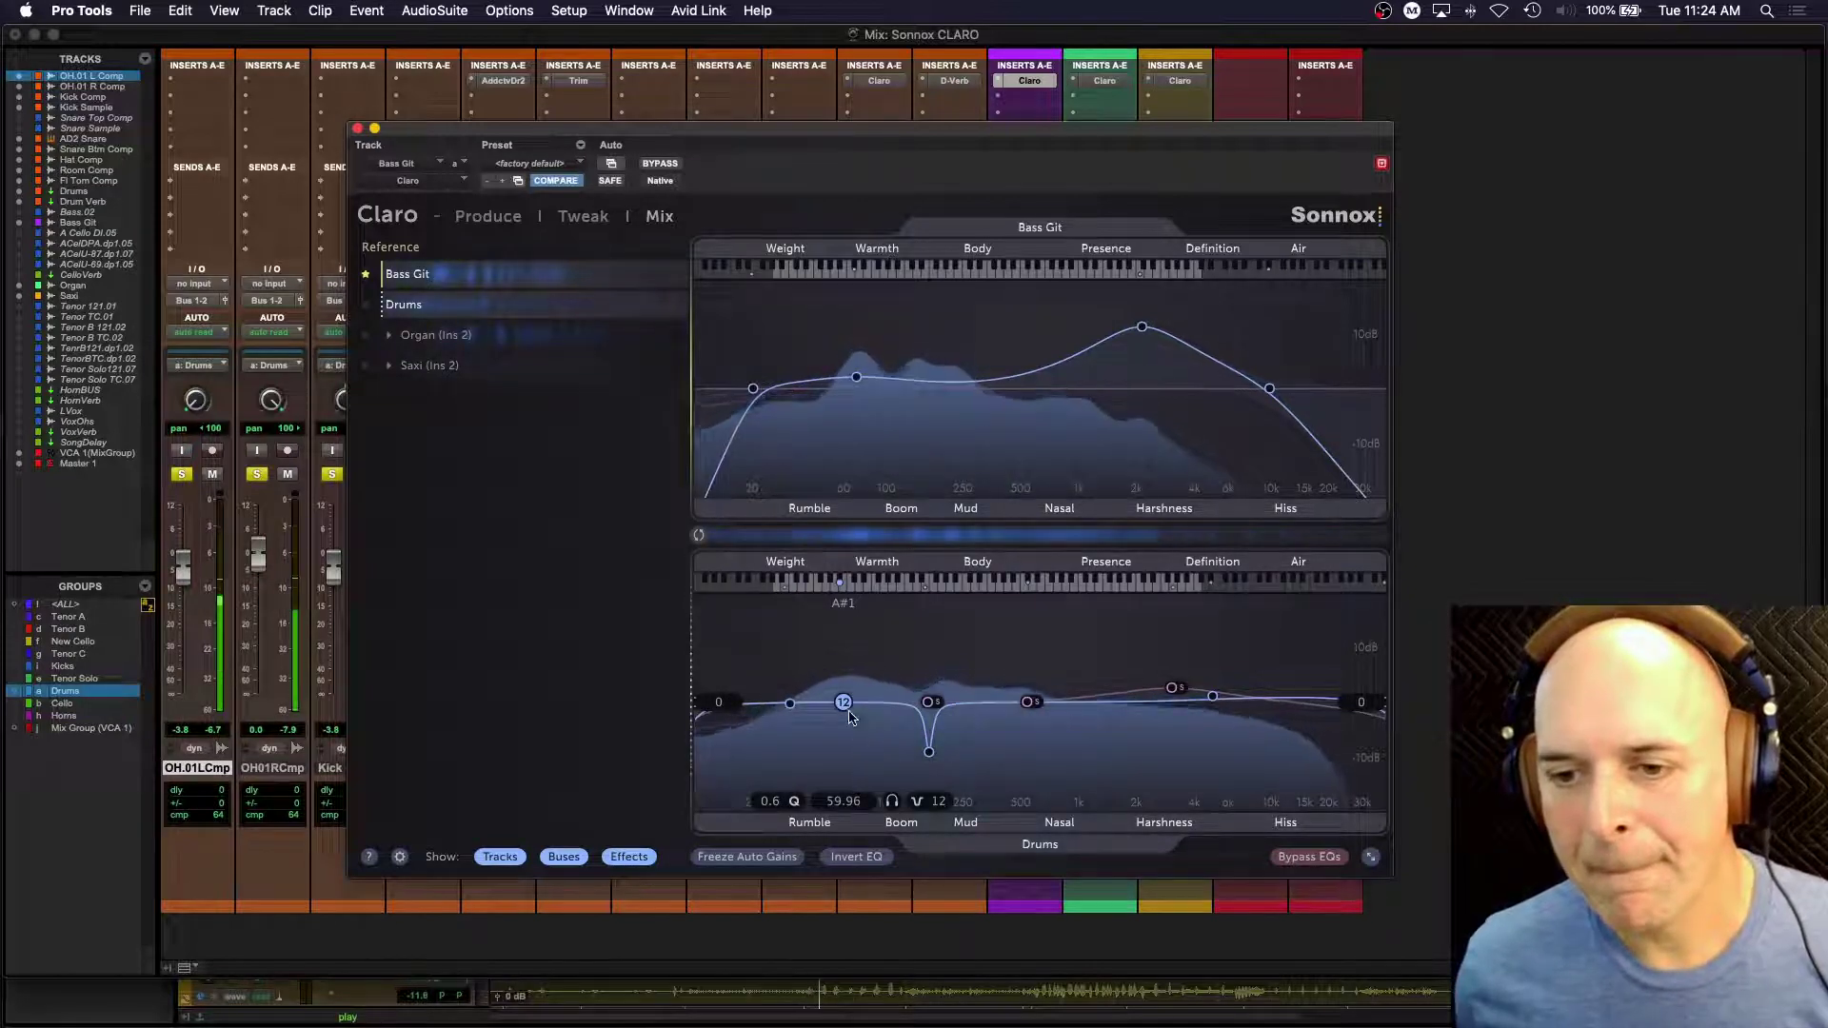
pyautogui.moveTo(844, 702); pyautogui.dragTo(864, 716)
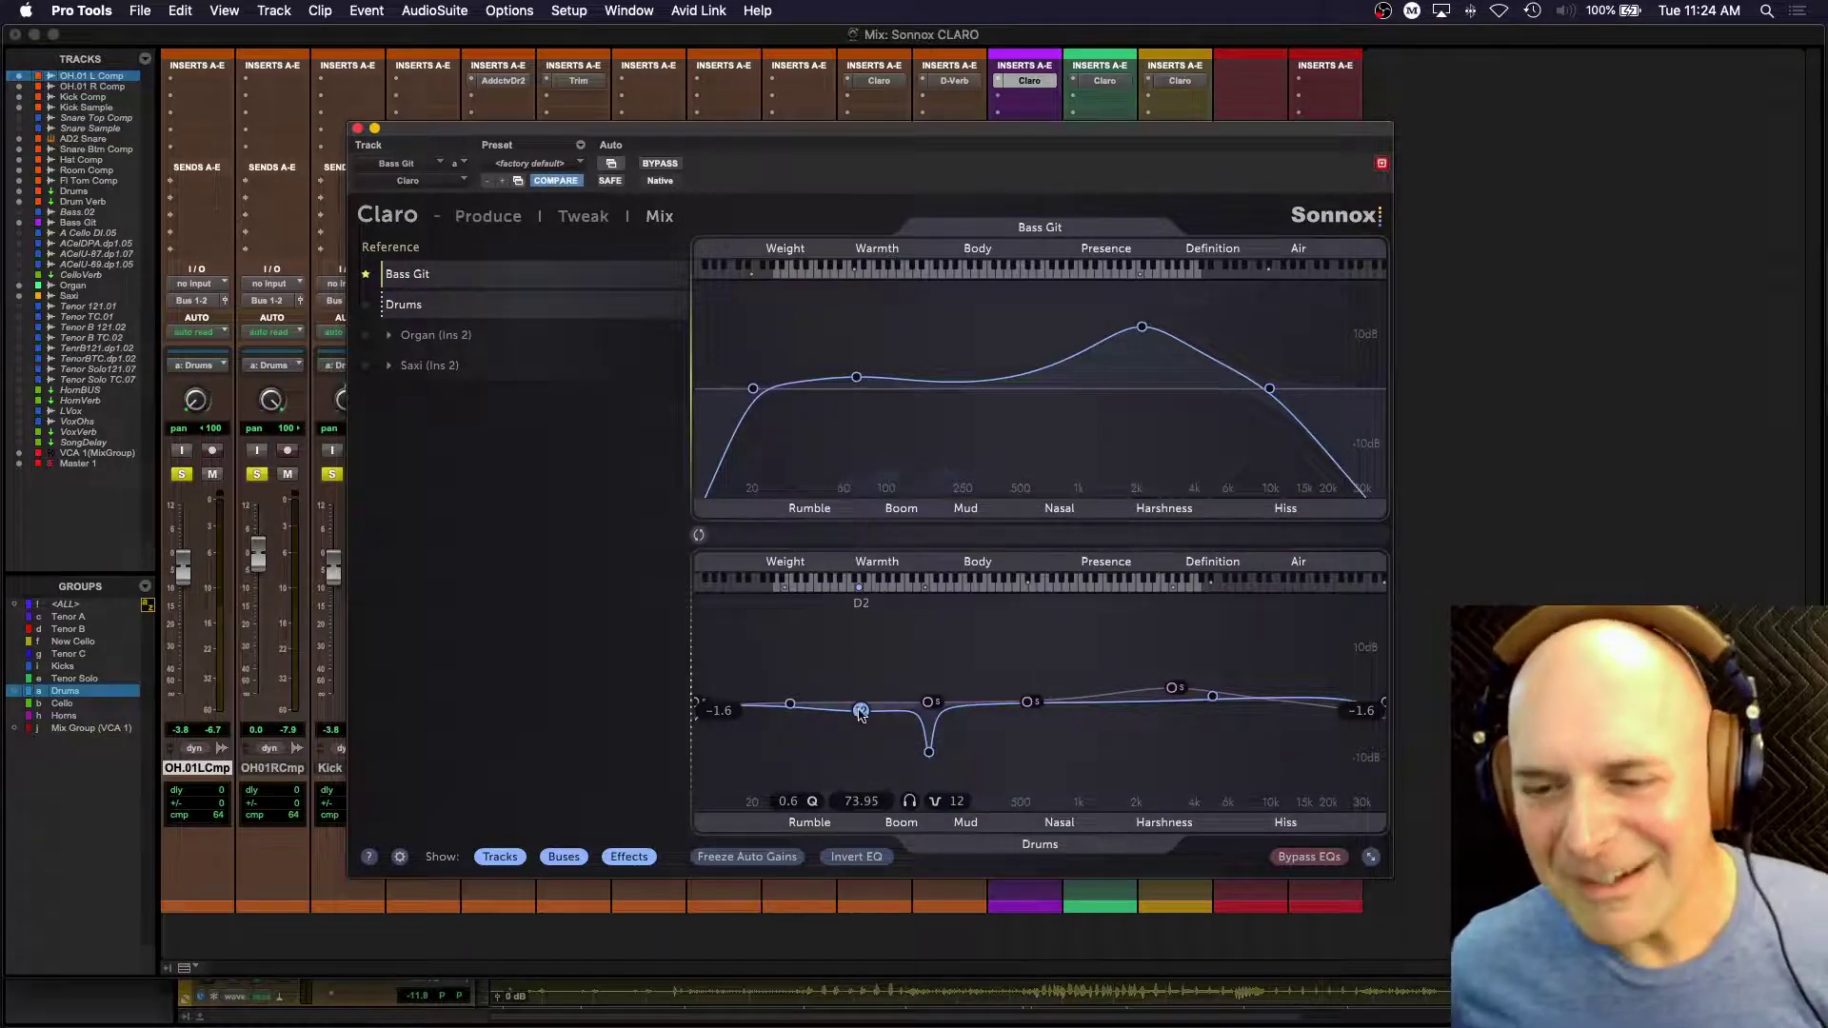
pyautogui.moveTo(861, 711); pyautogui.dragTo(860, 700)
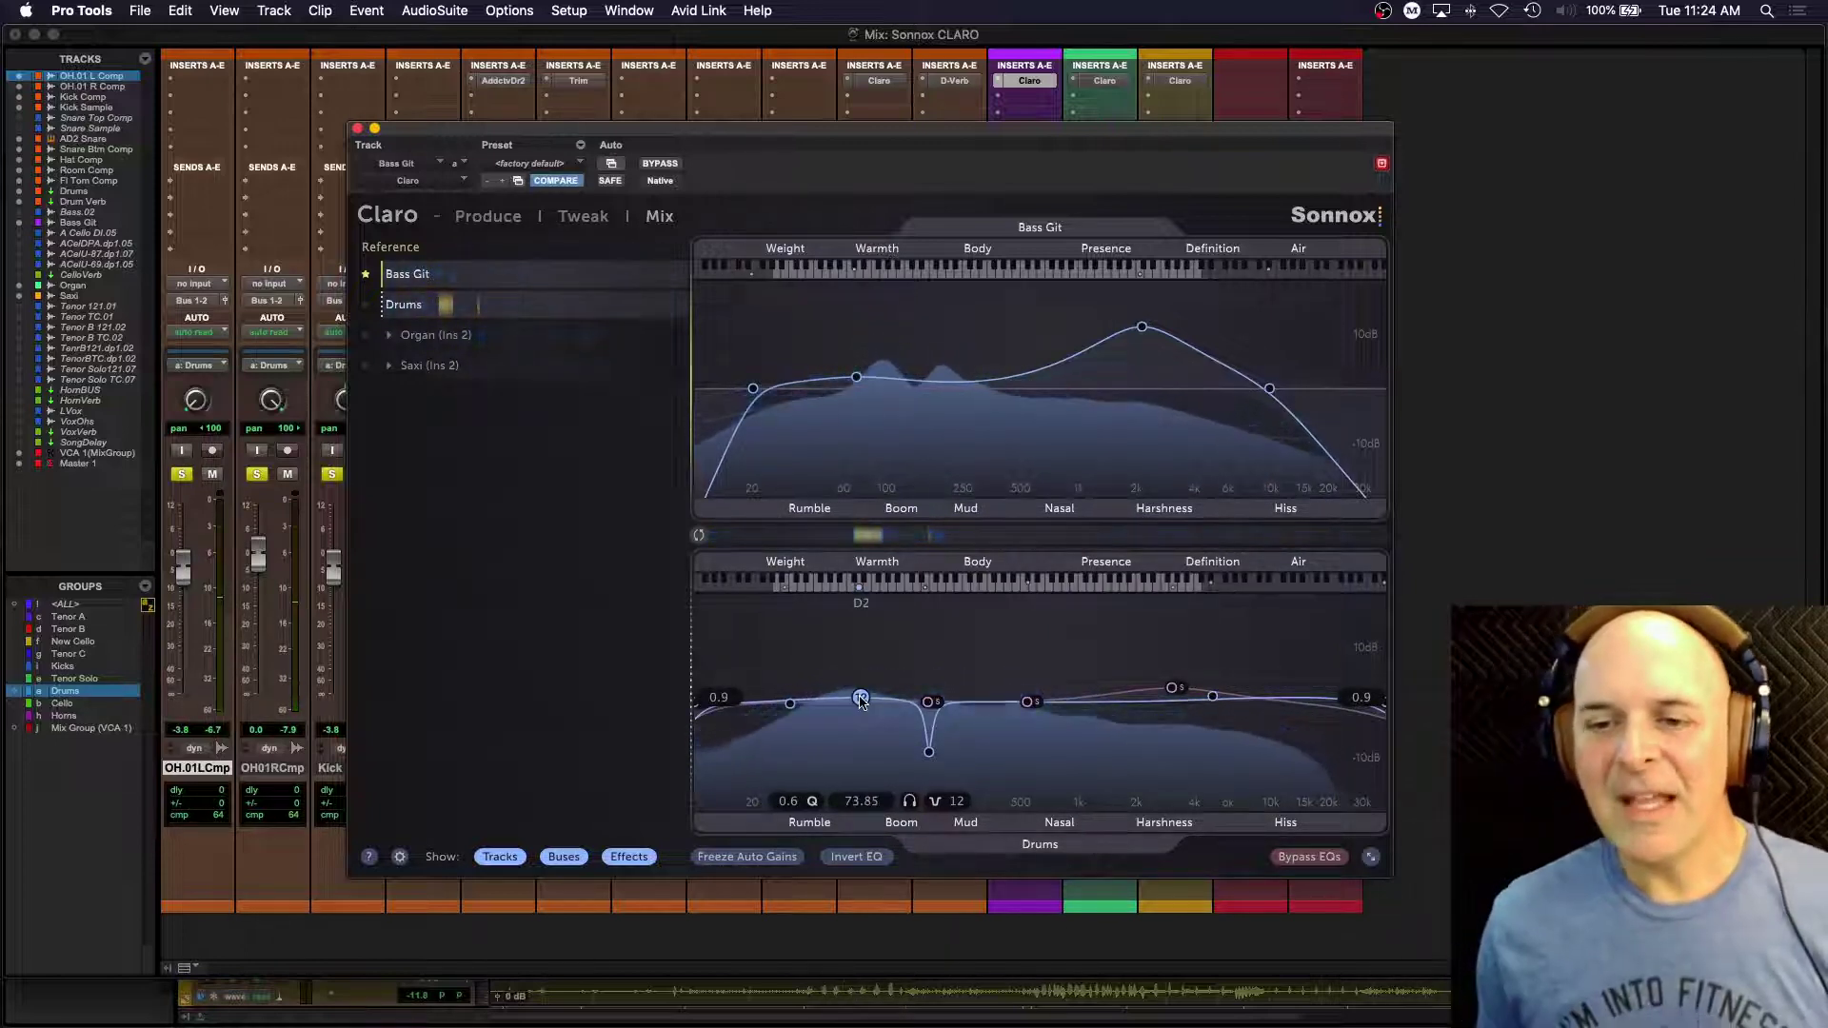
# Step: Make the new Drums band a Bell with Q 9.5, and cut it by about 6.5 dB near 79.8 Hz before stopping playback
pyautogui.click(861, 698)
pyautogui.click(884, 668)
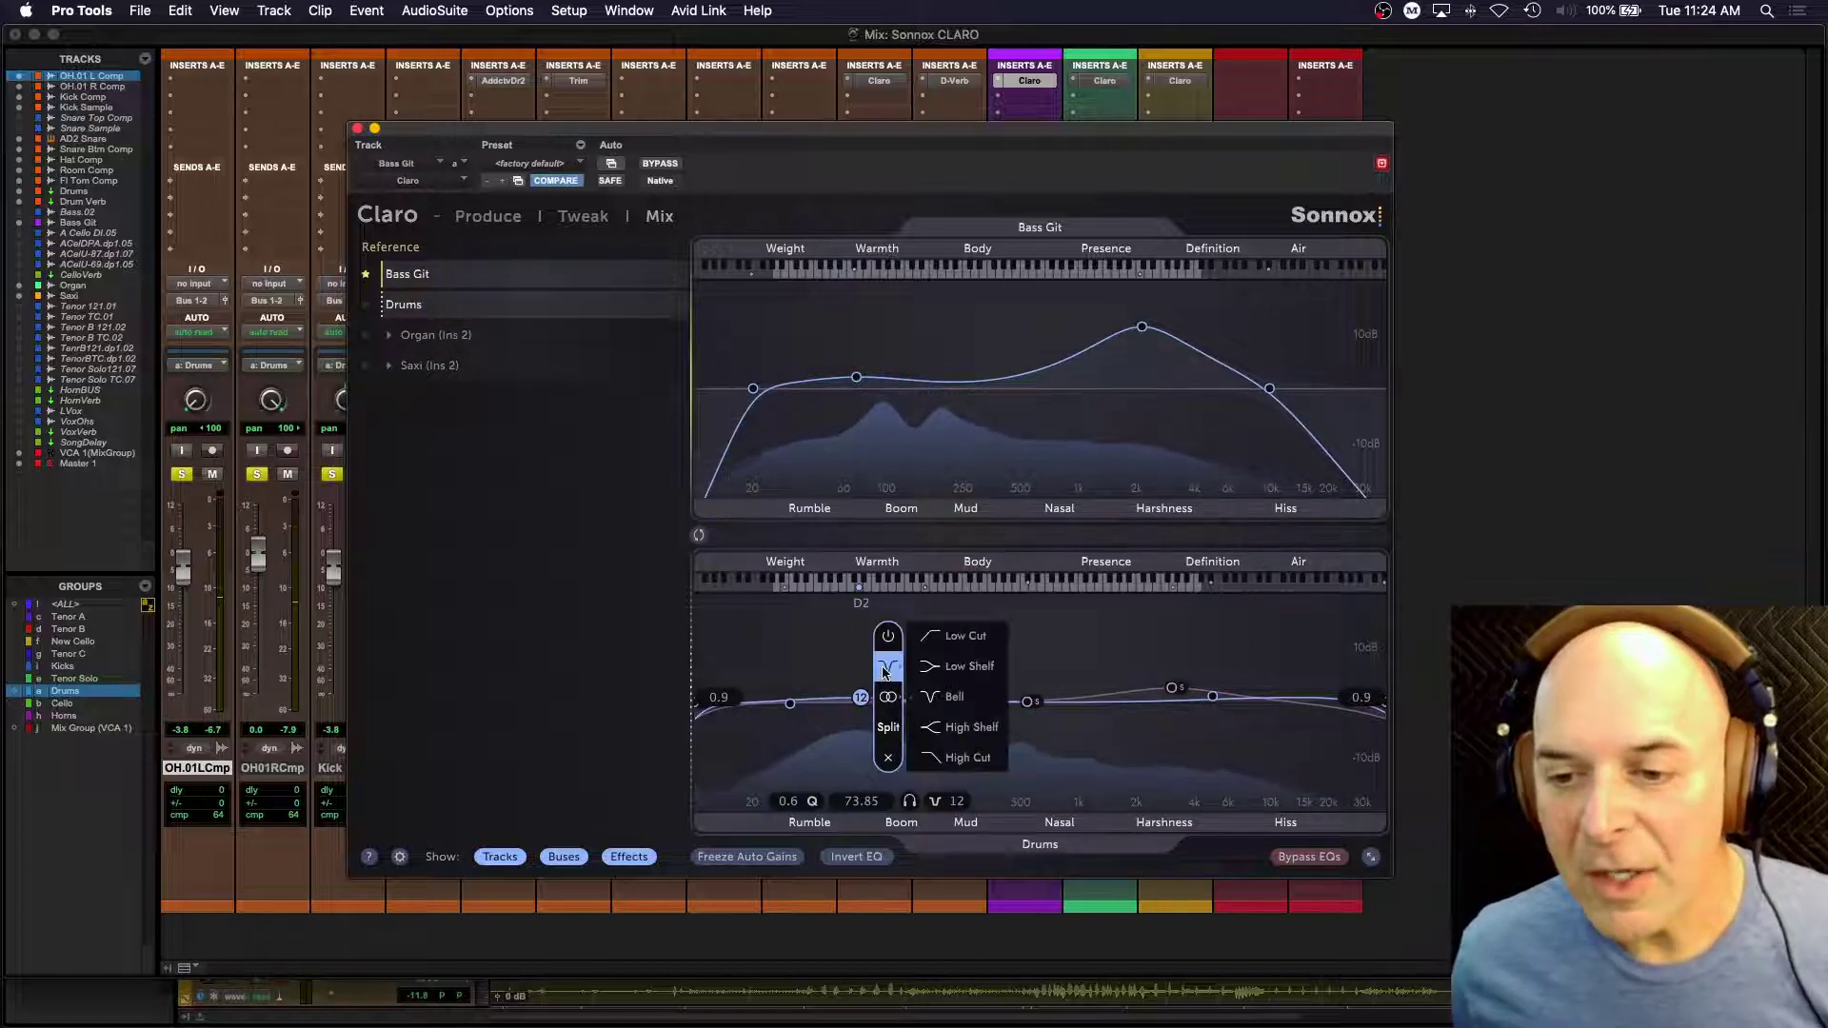
pyautogui.click(952, 696)
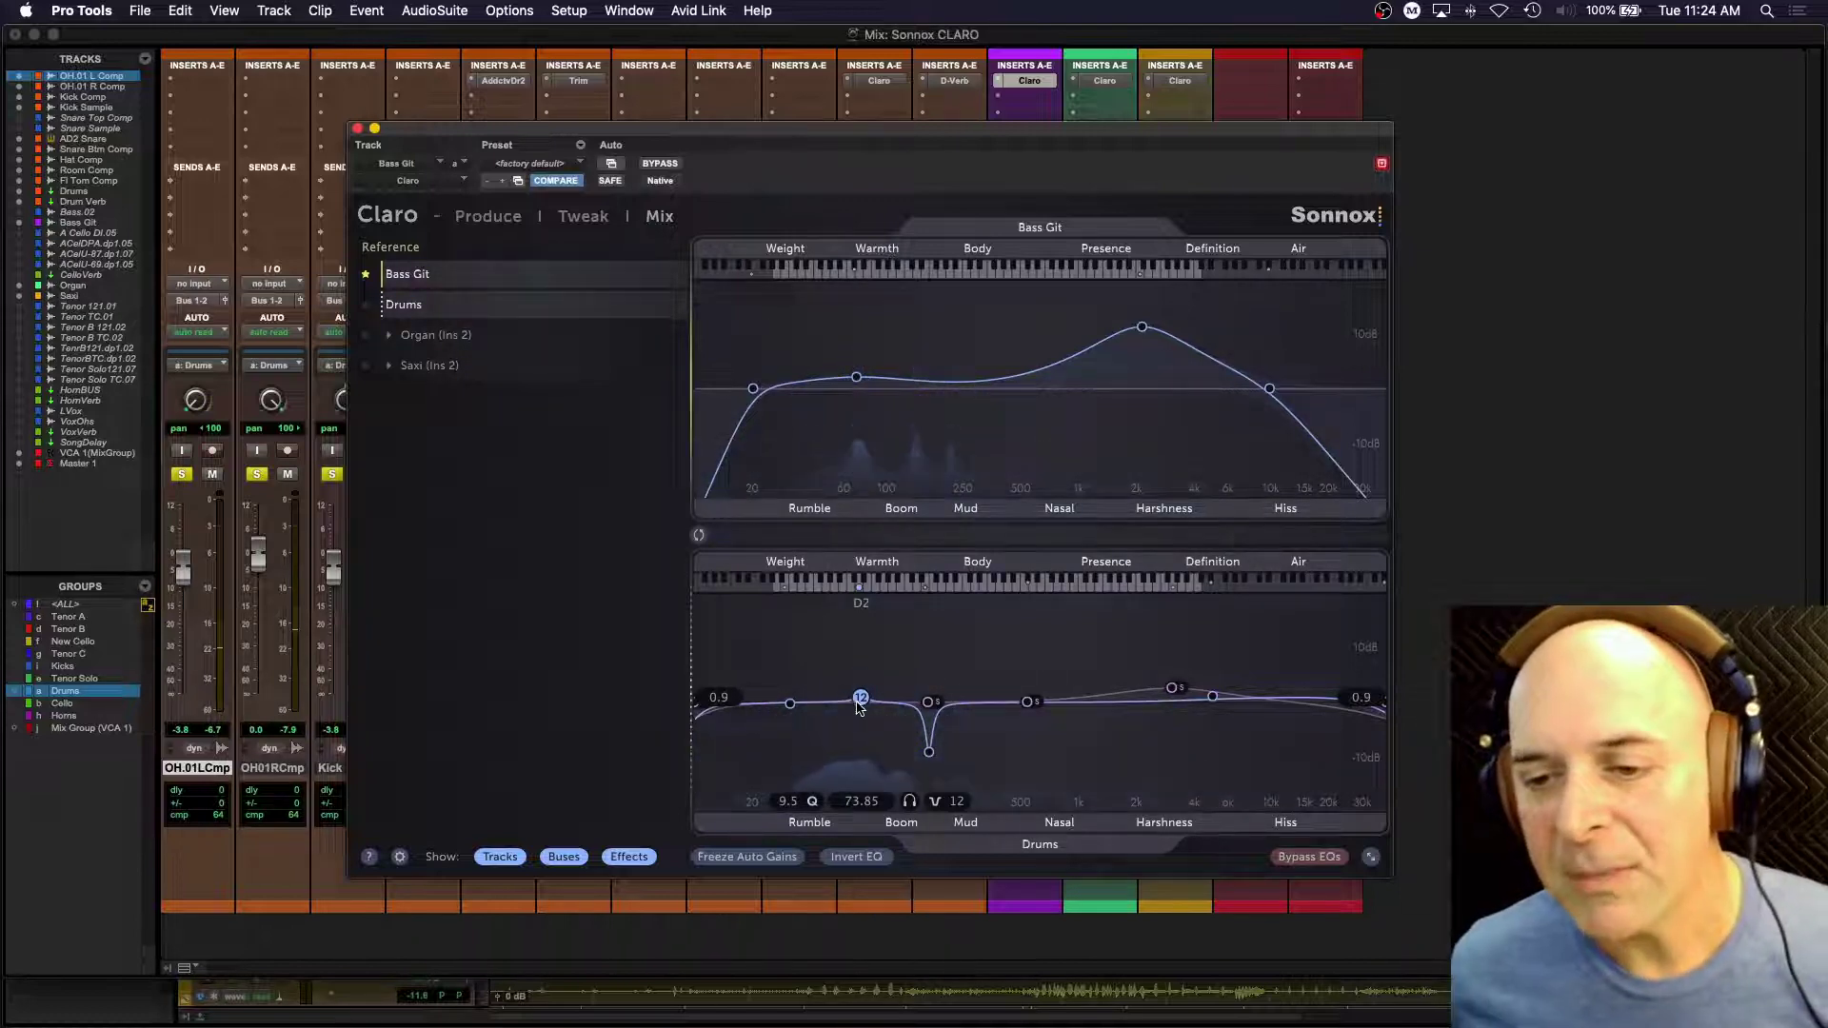
pyautogui.moveTo(860, 700); pyautogui.dragTo(867, 737)
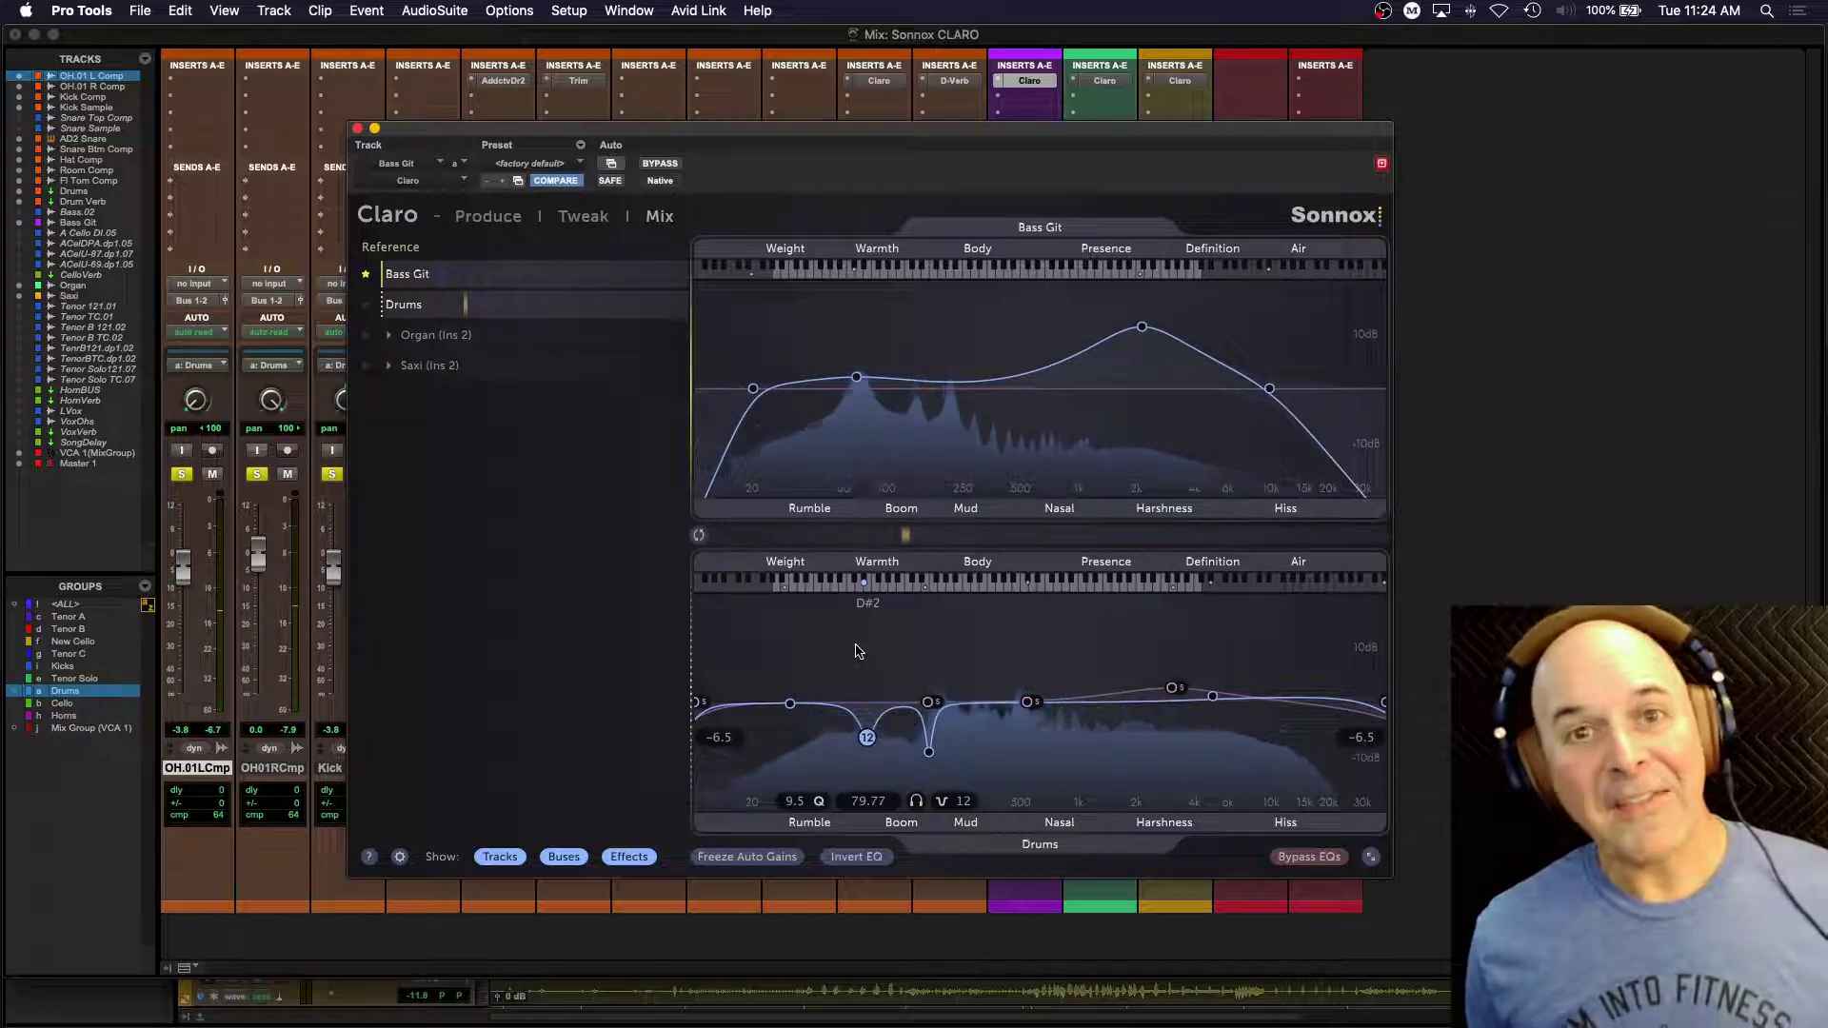
pyautogui.press('space')
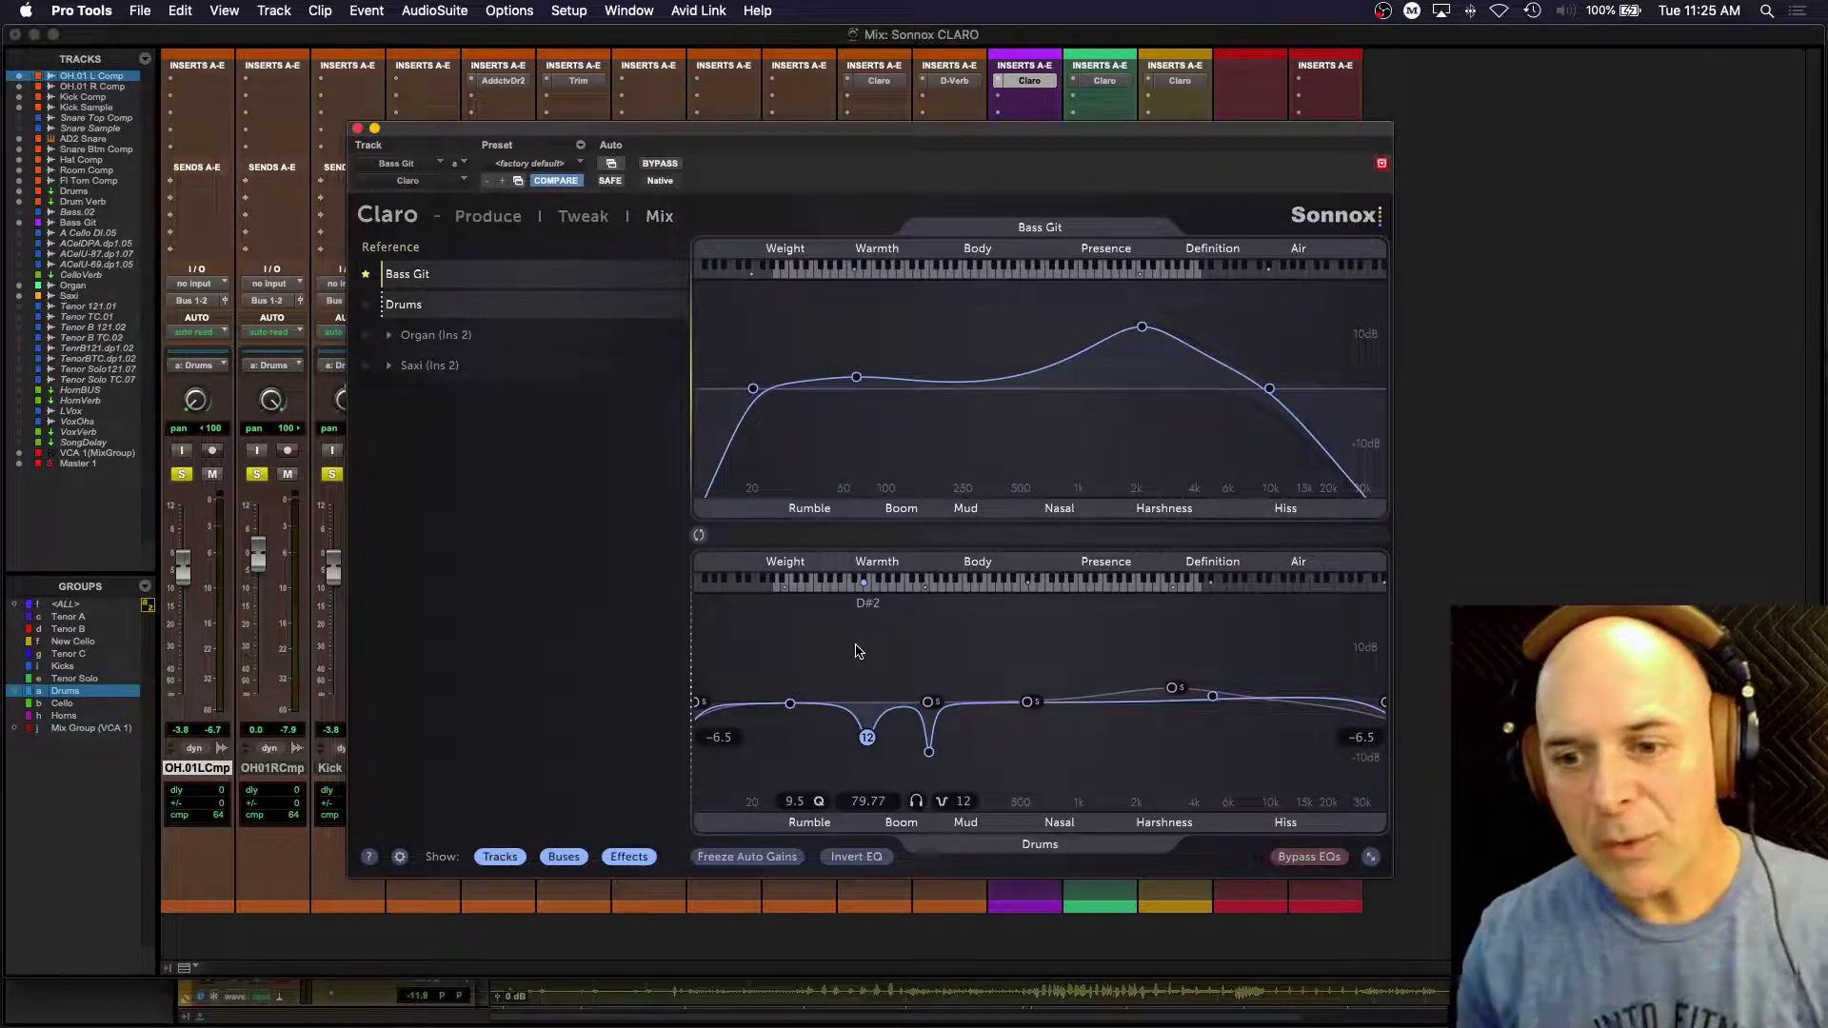
# Step: Play the song again to examine the Bass Git and Drums overlap around the new cut, and stop playback
pyautogui.click(867, 739)
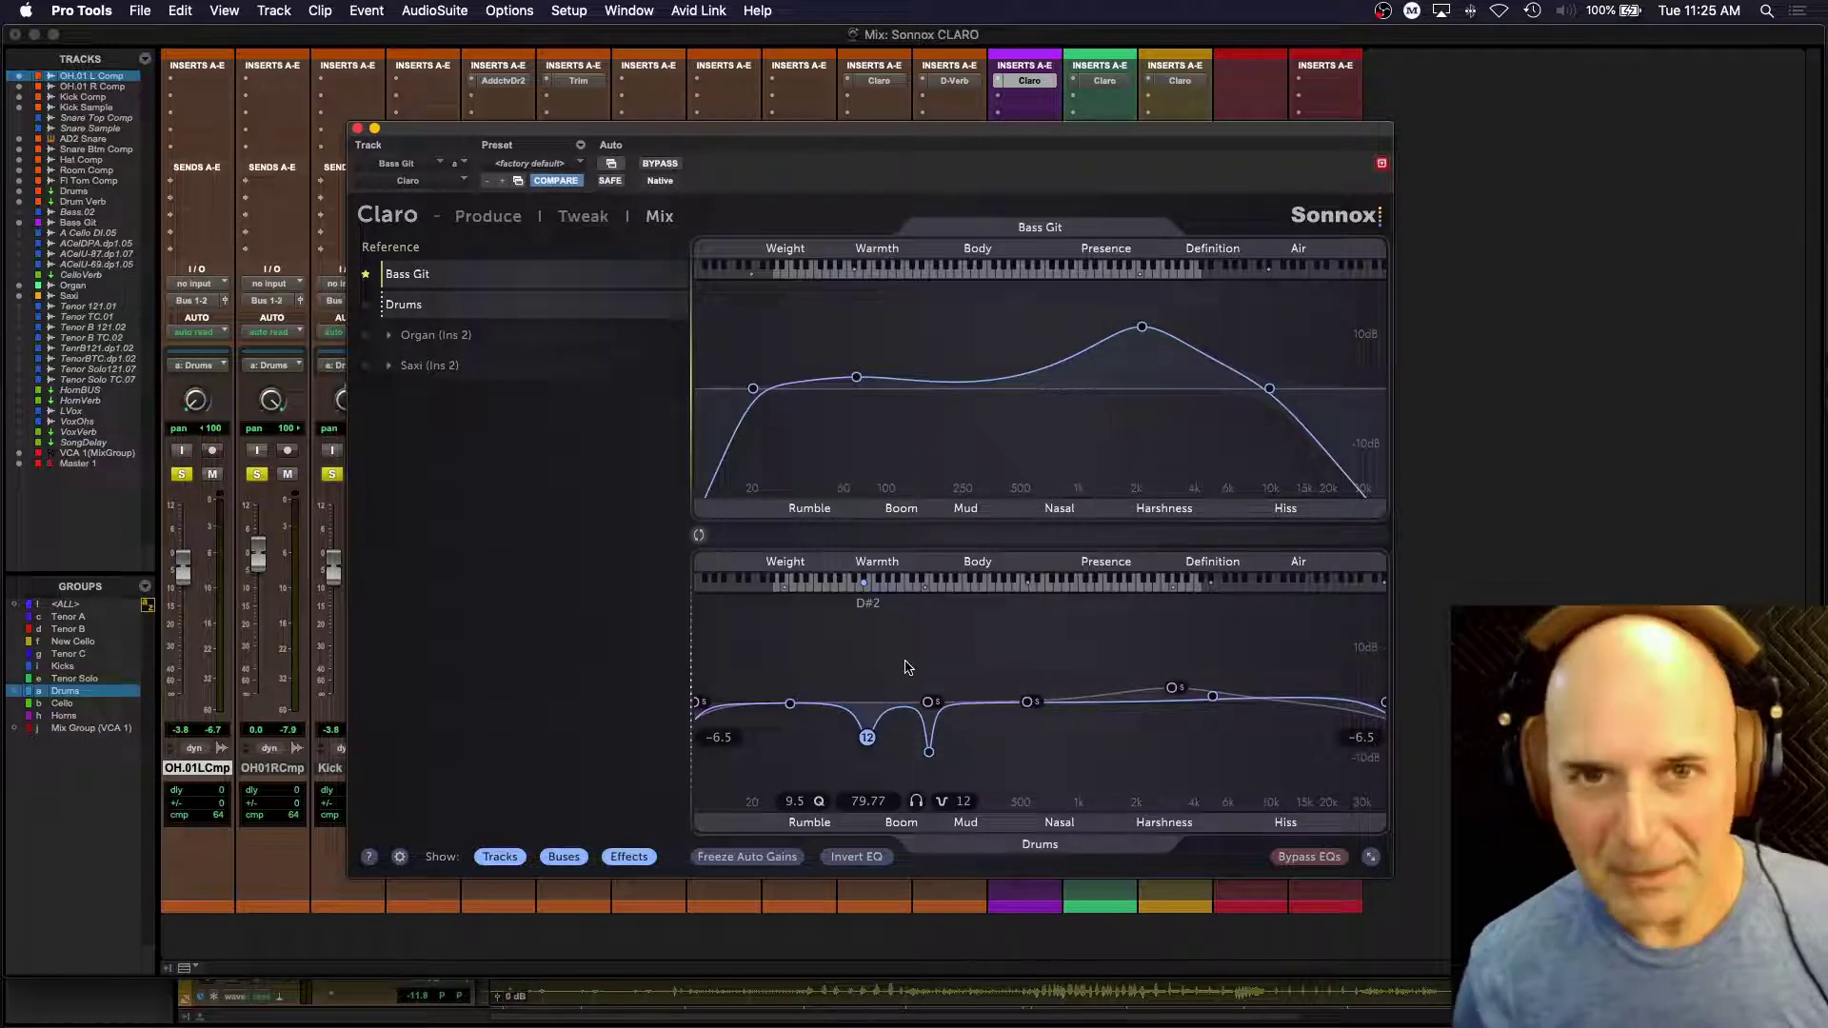
pyautogui.press('space')
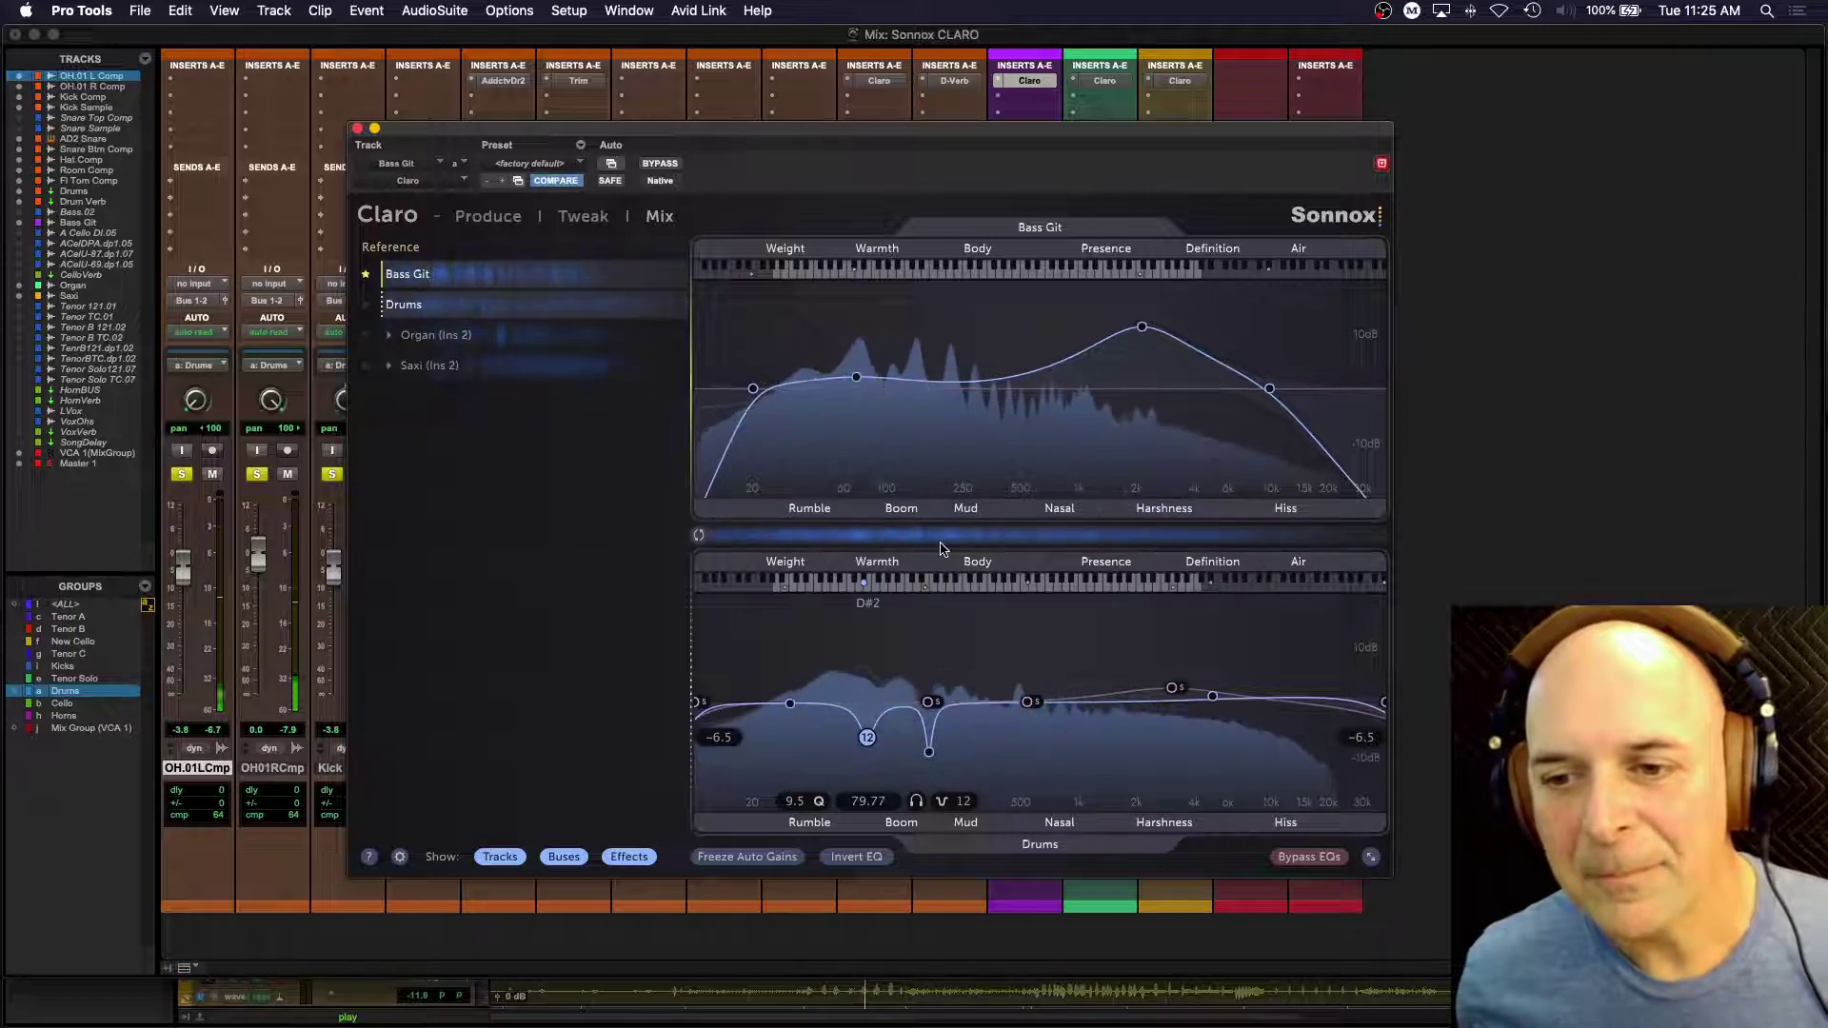
pyautogui.press('space')
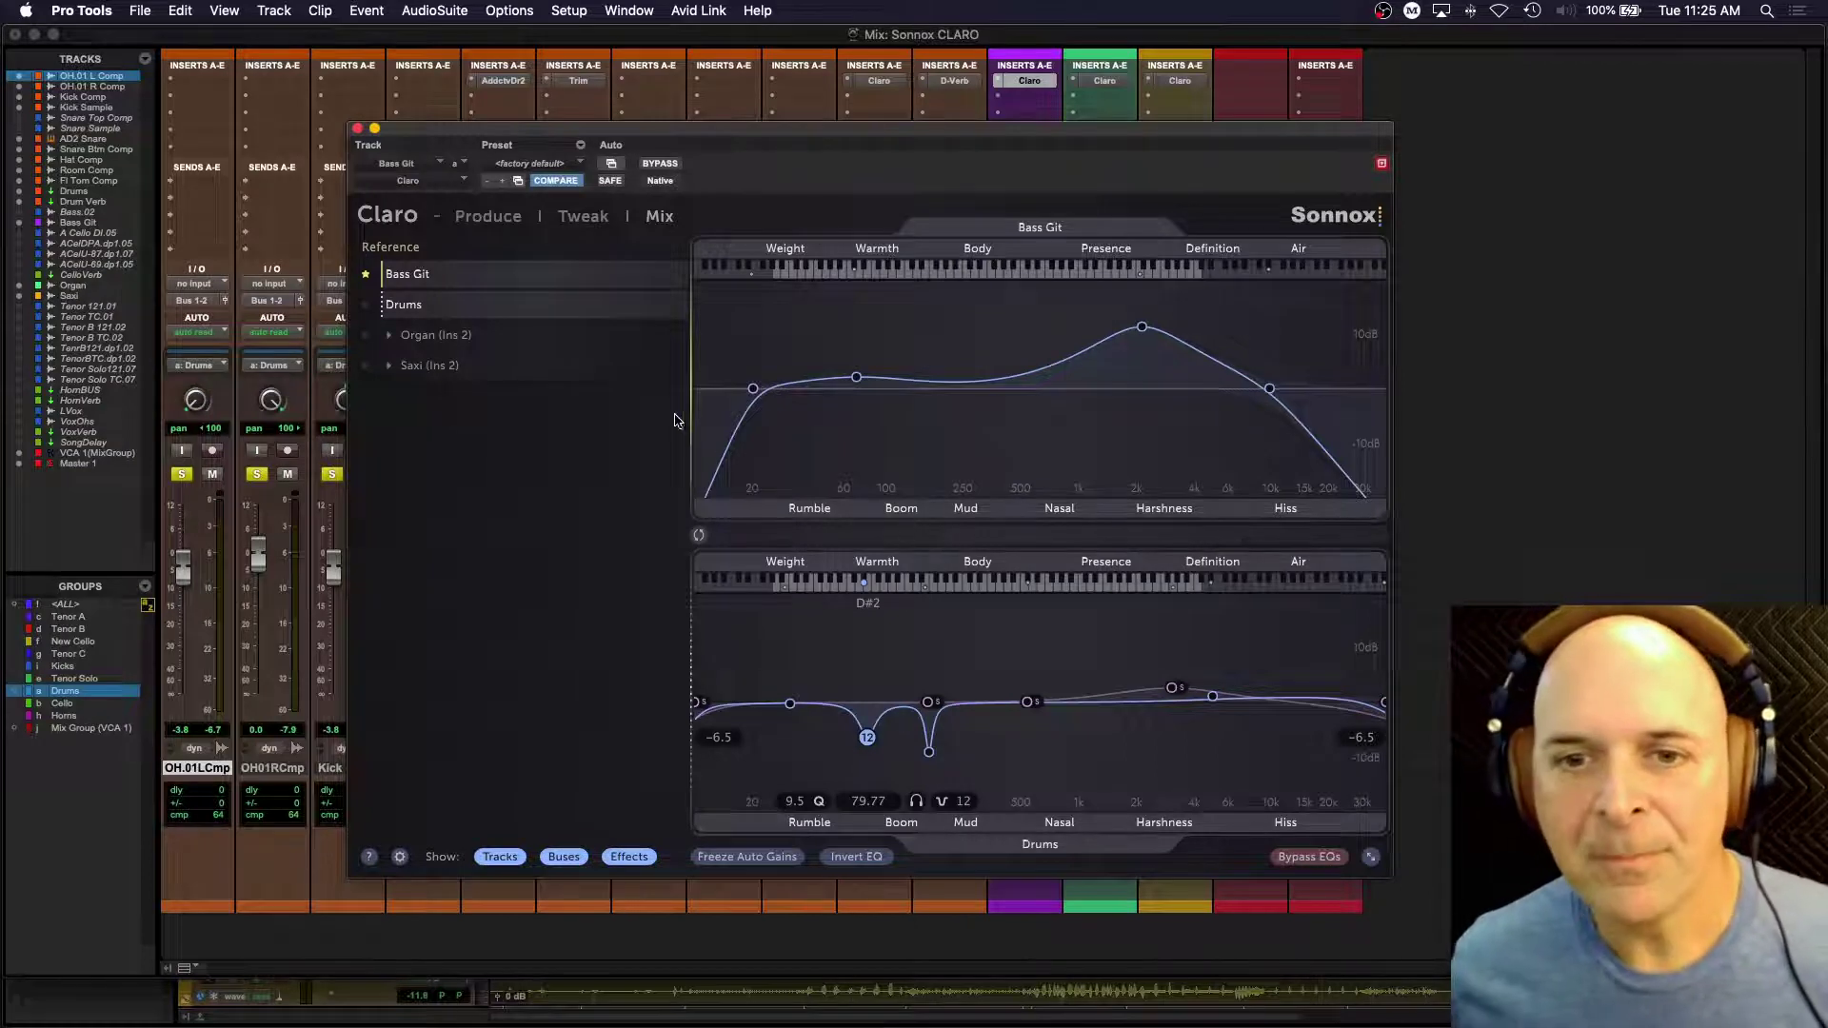
# Step: Load the Organ (Ins 2) EQ beneath the Bass Git reference after checking Saxi (Ins 2)
pyautogui.click(420, 365)
pyautogui.click(427, 341)
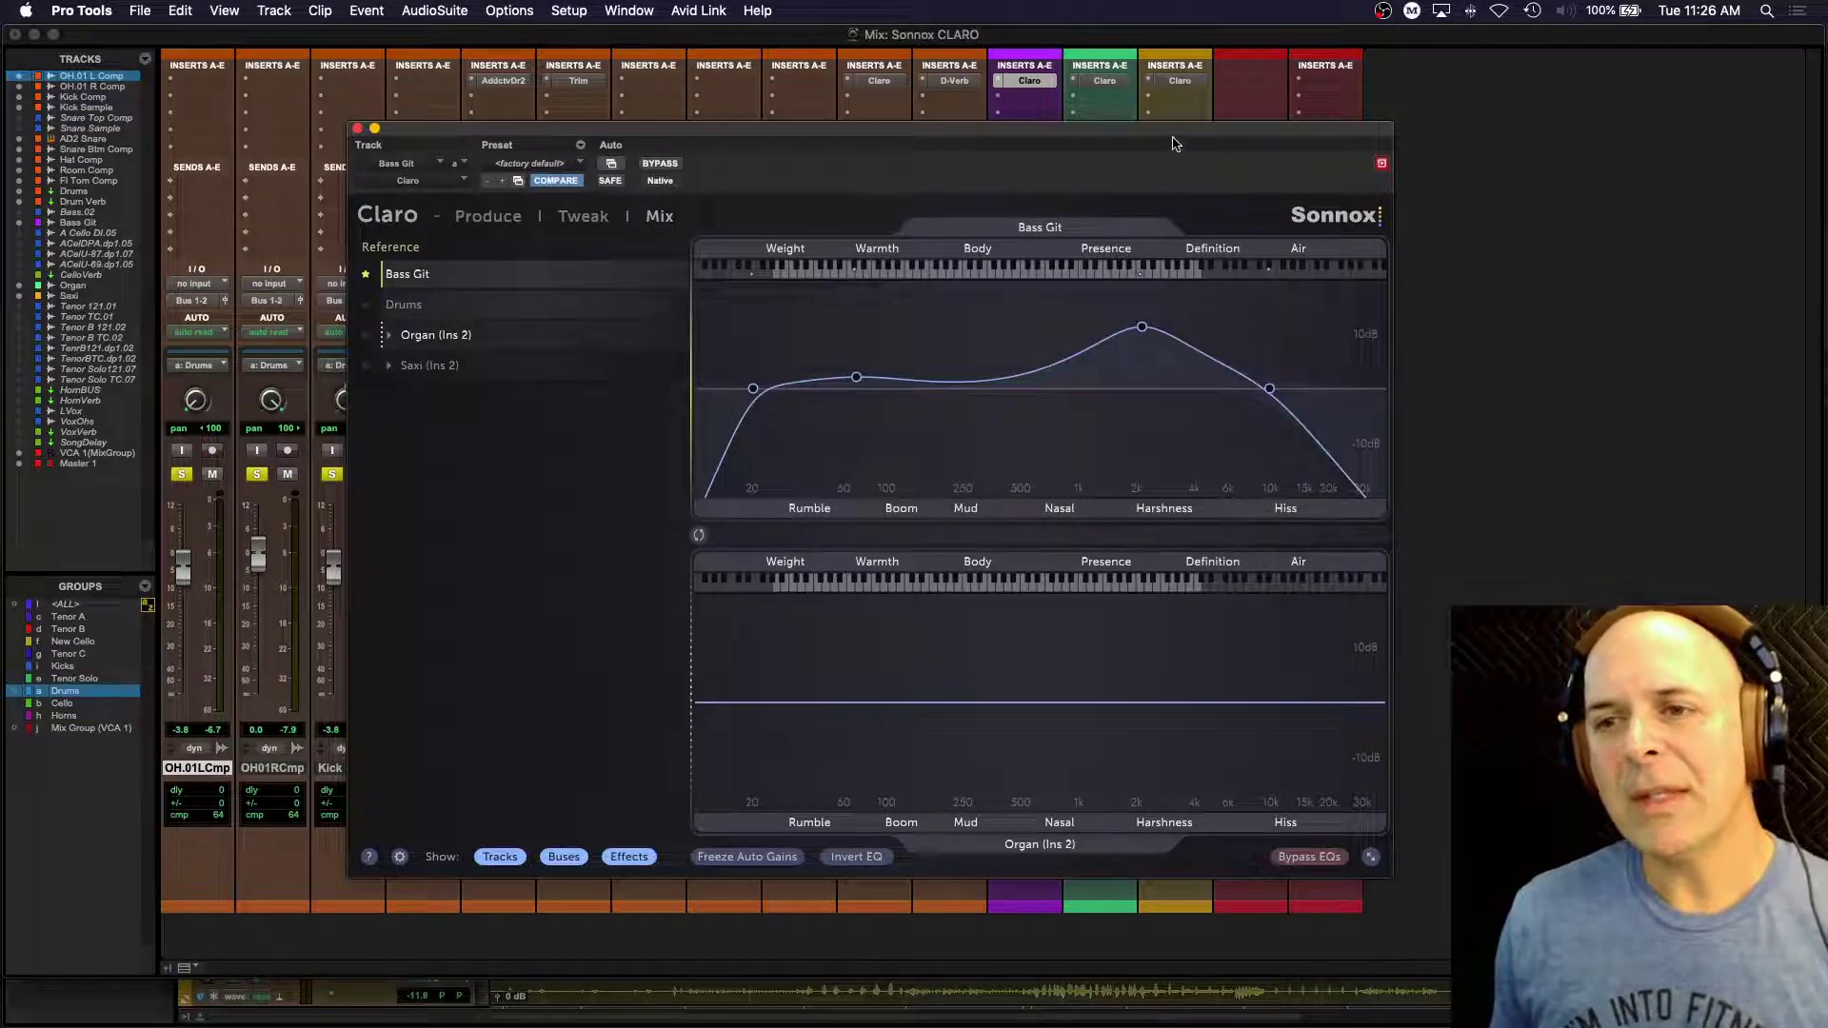
# Step: Put away the Bass Git Claro window, solo the Organ and Saxi tracks as well, and start playback
pyautogui.click(375, 131)
pyautogui.click(1086, 476)
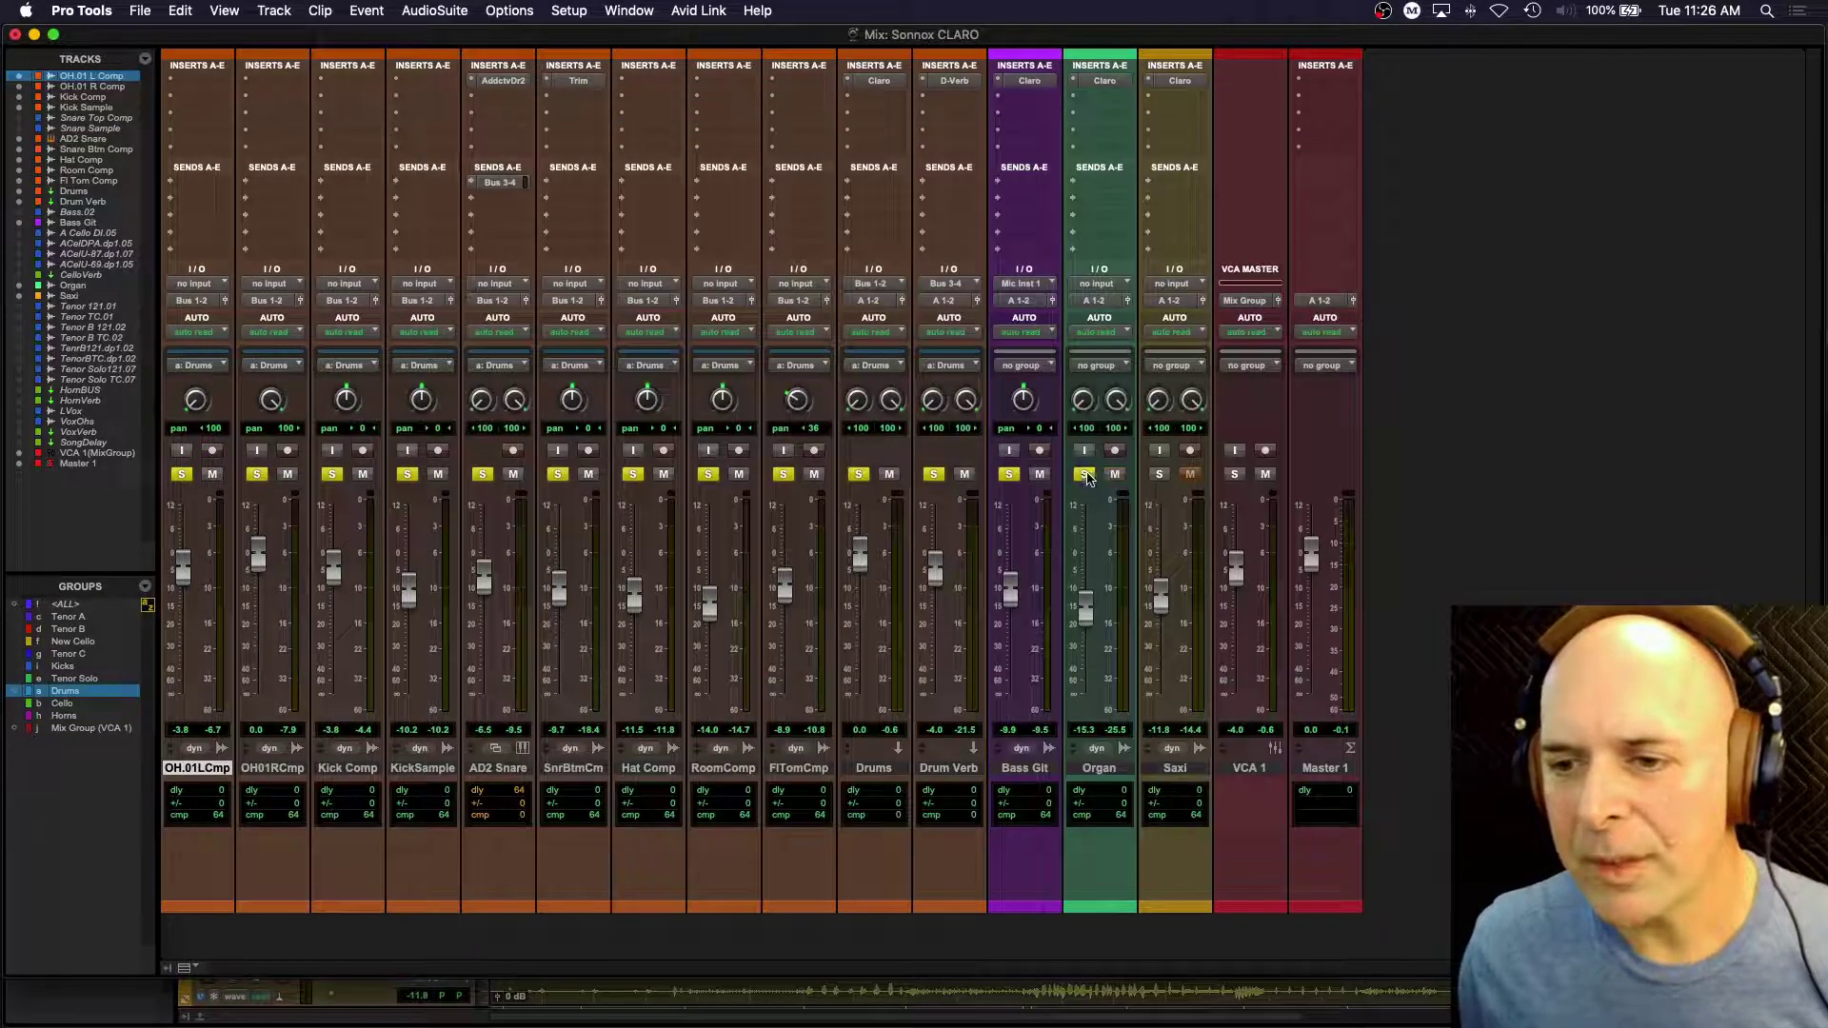
pyautogui.click(1159, 475)
pyautogui.press('space')
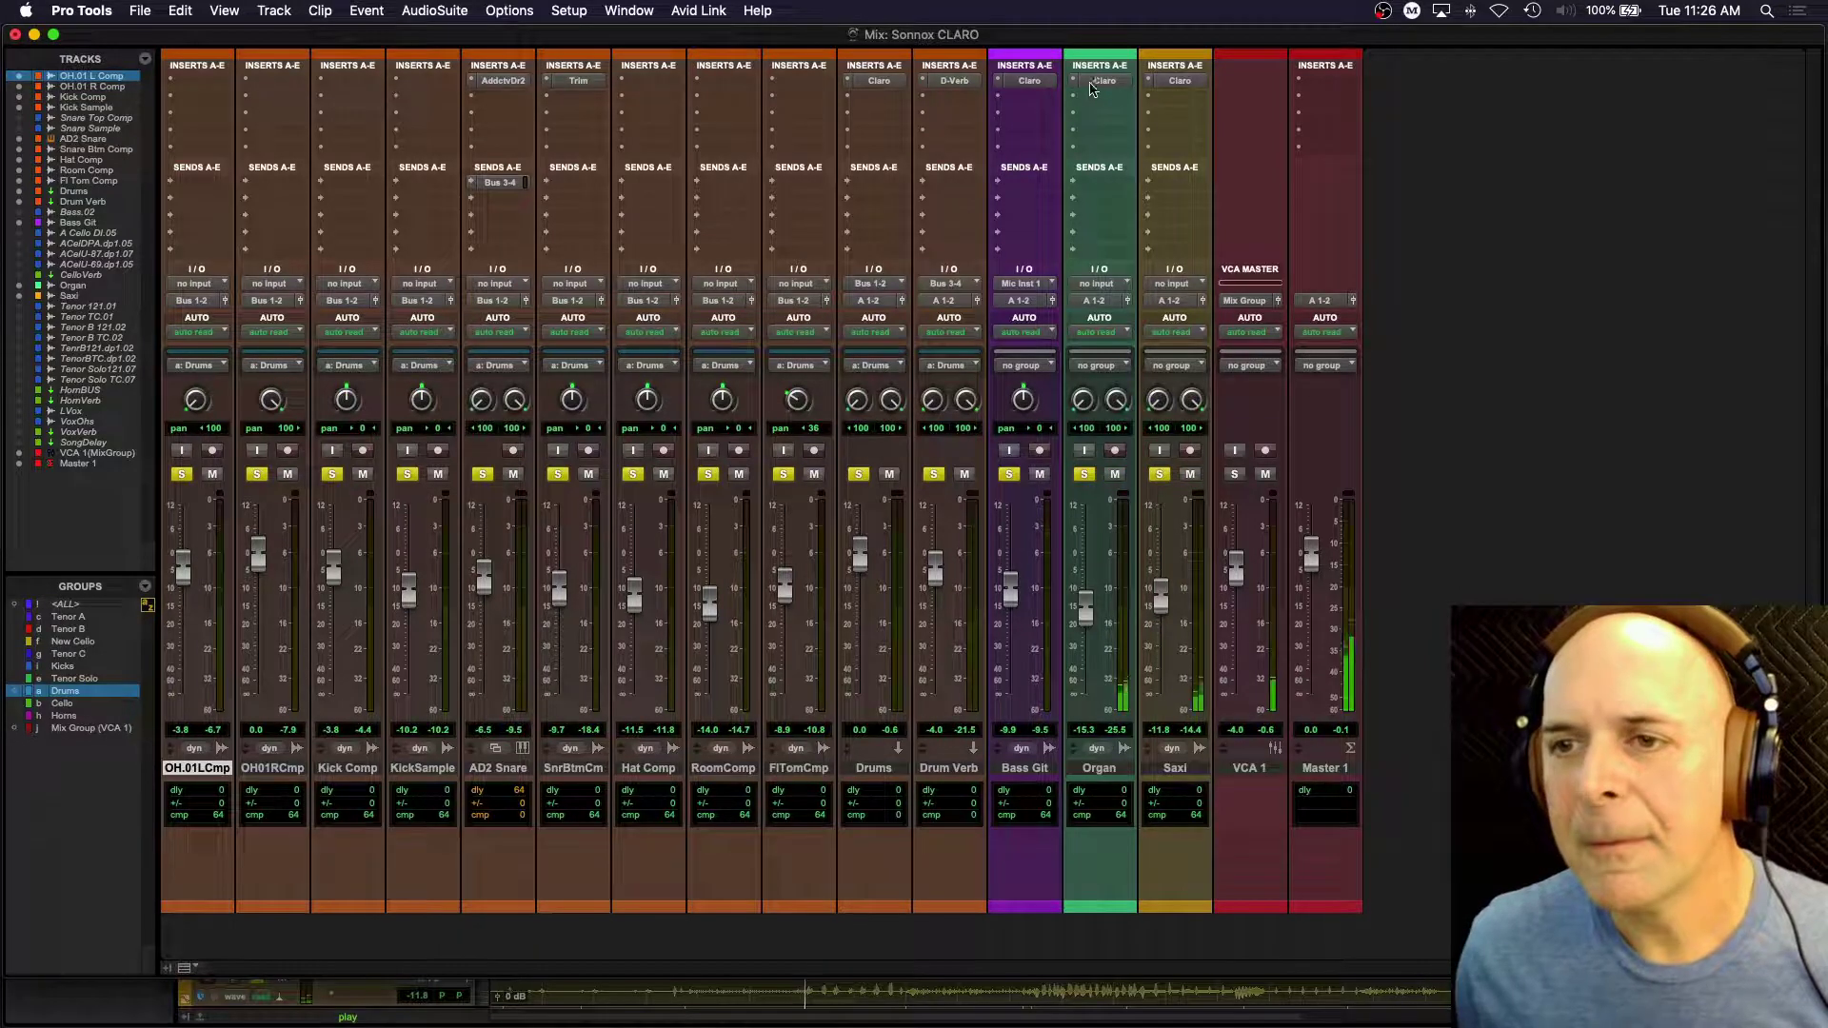
# Step: Open Claro on the Saxi track, set its Mid frequency to 340 Hz, and boost the Mid band during playback
pyautogui.click(1181, 82)
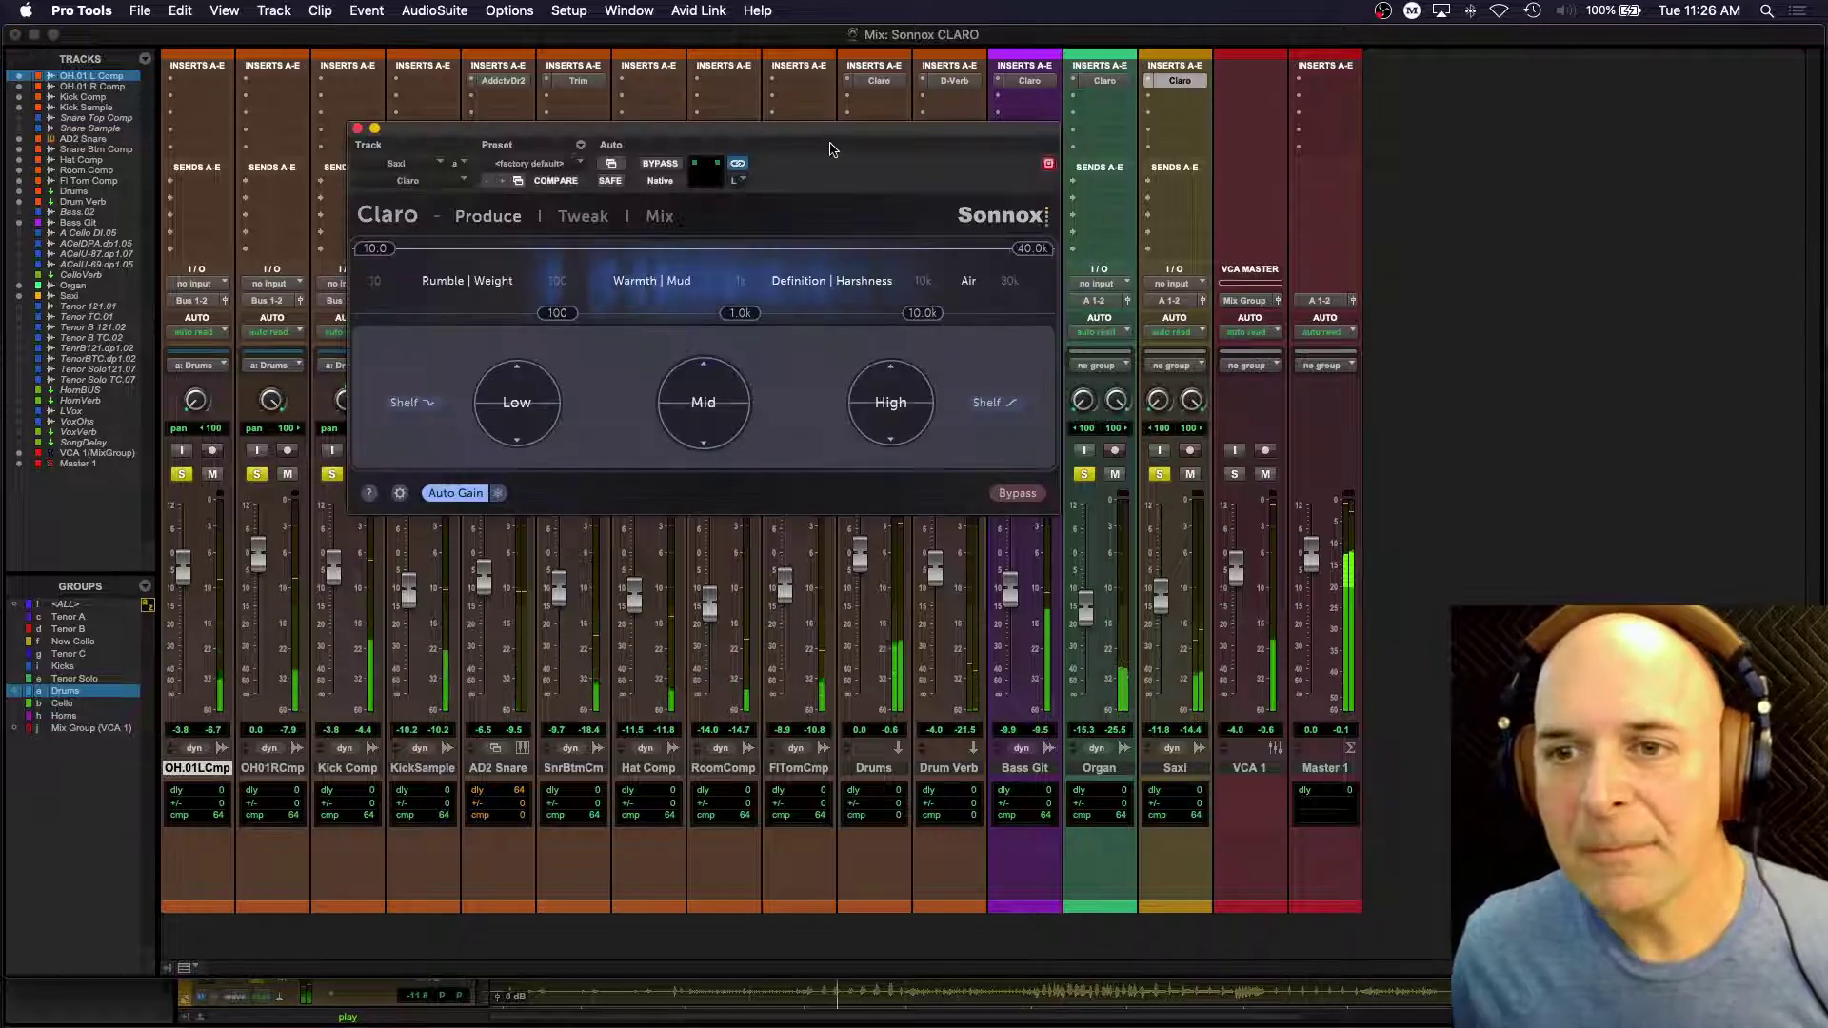
pyautogui.moveTo(830, 152); pyautogui.dragTo(938, 285)
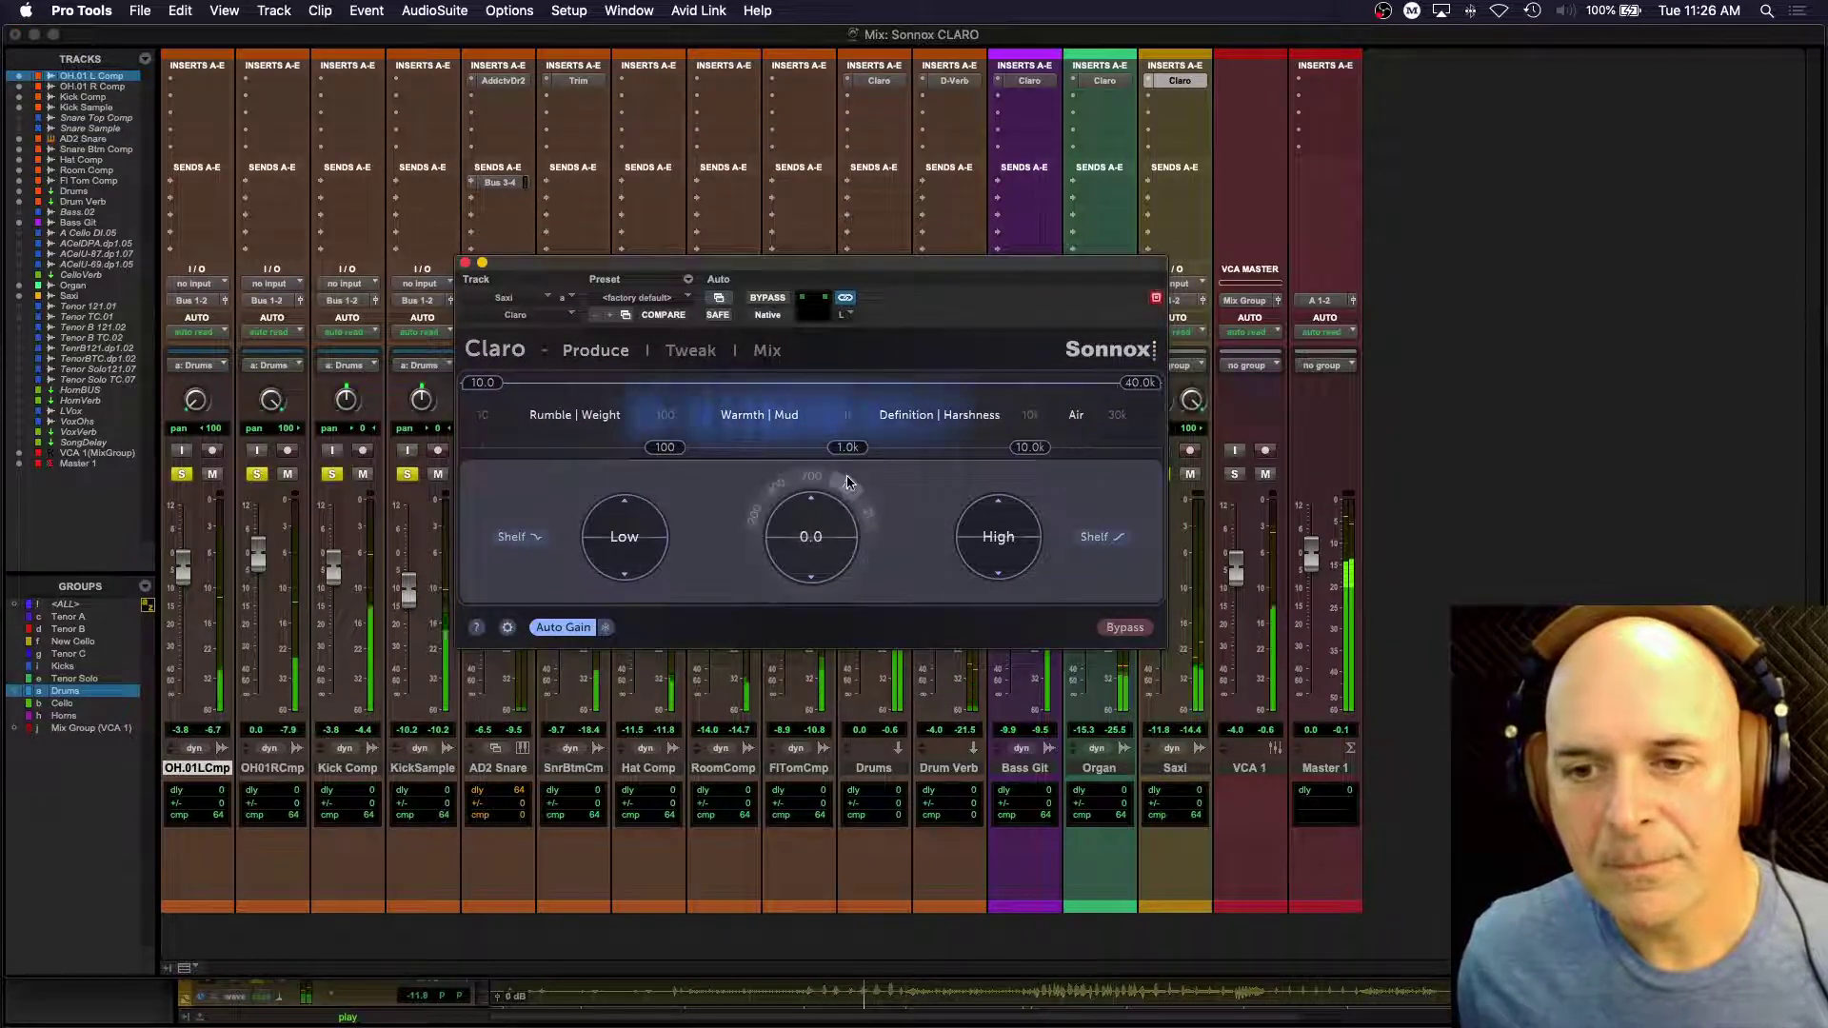
pyautogui.moveTo(847, 447)
pyautogui.mouseDown()
pyautogui.moveTo(740, 448)
pyautogui.moveTo(763, 447)
pyautogui.mouseUp()
pyautogui.moveTo(821, 539); pyautogui.dragTo(761, 407)
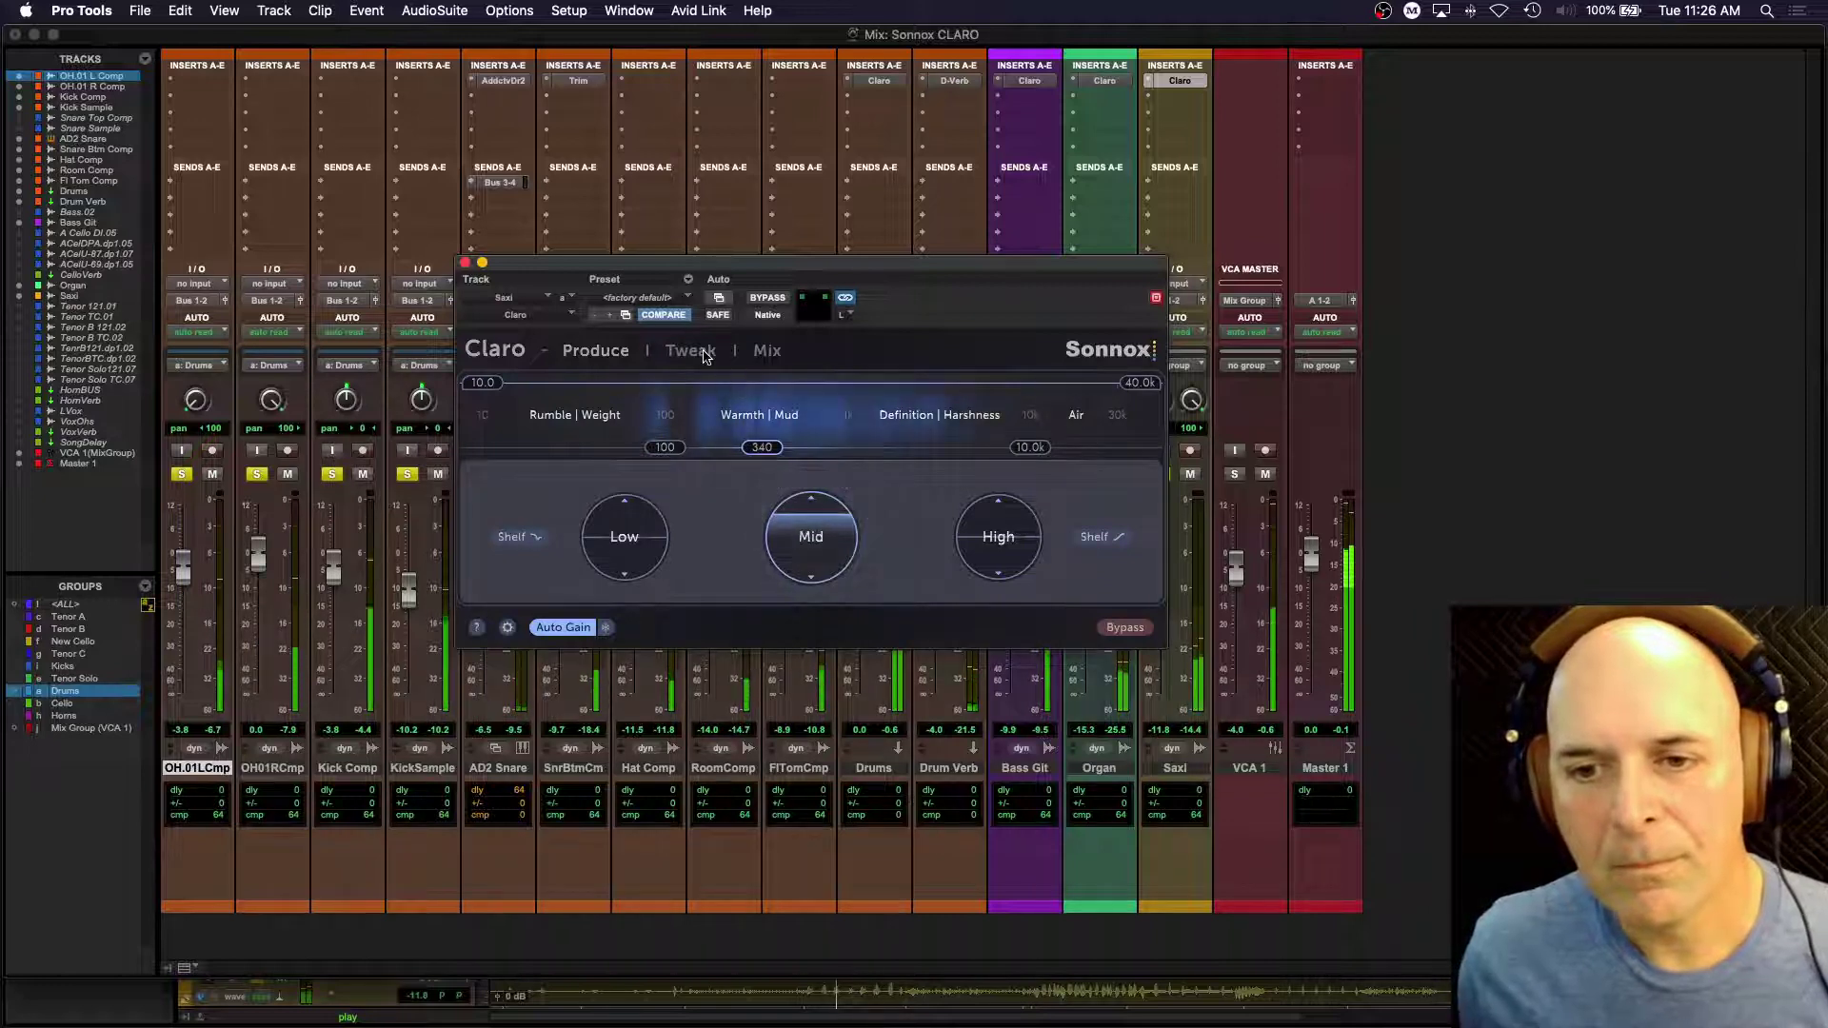
# Step: Set Bass Git as the reference on Saxi's Mix page, load the Saxi (Ins 1) EQ beneath it, and play the song
pyautogui.click(771, 352)
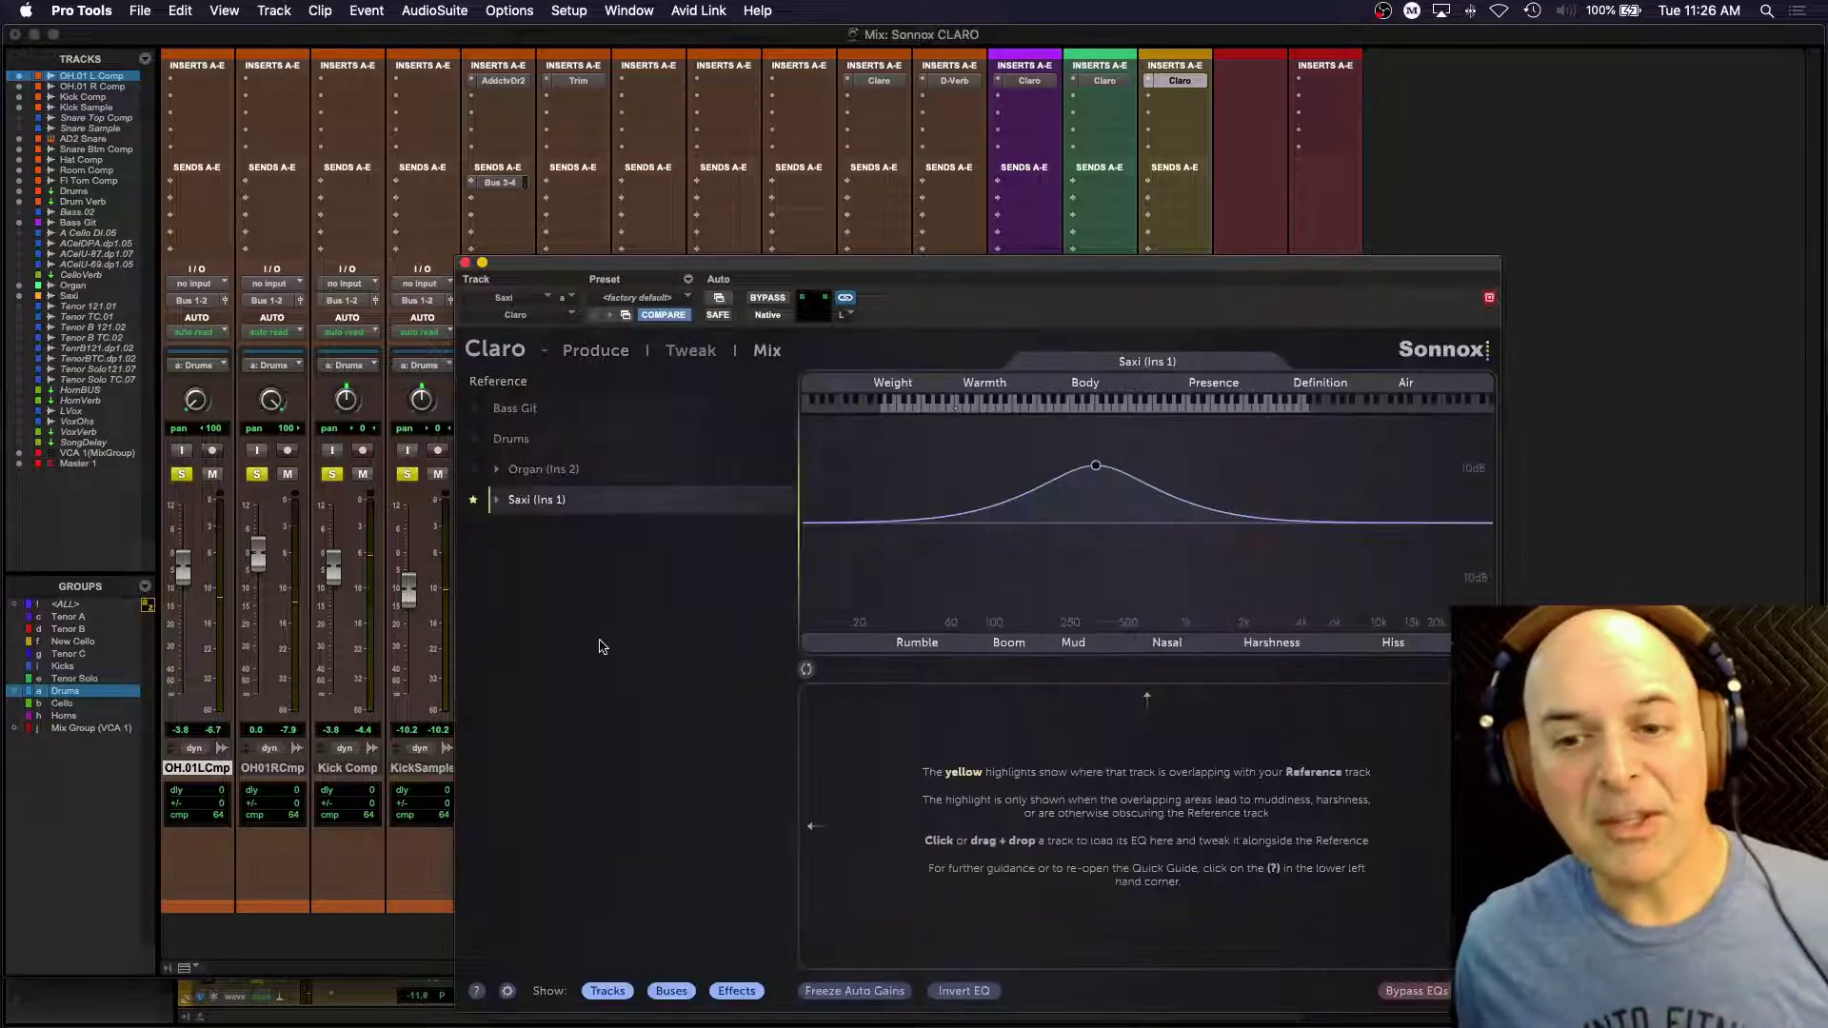
pyautogui.click(475, 410)
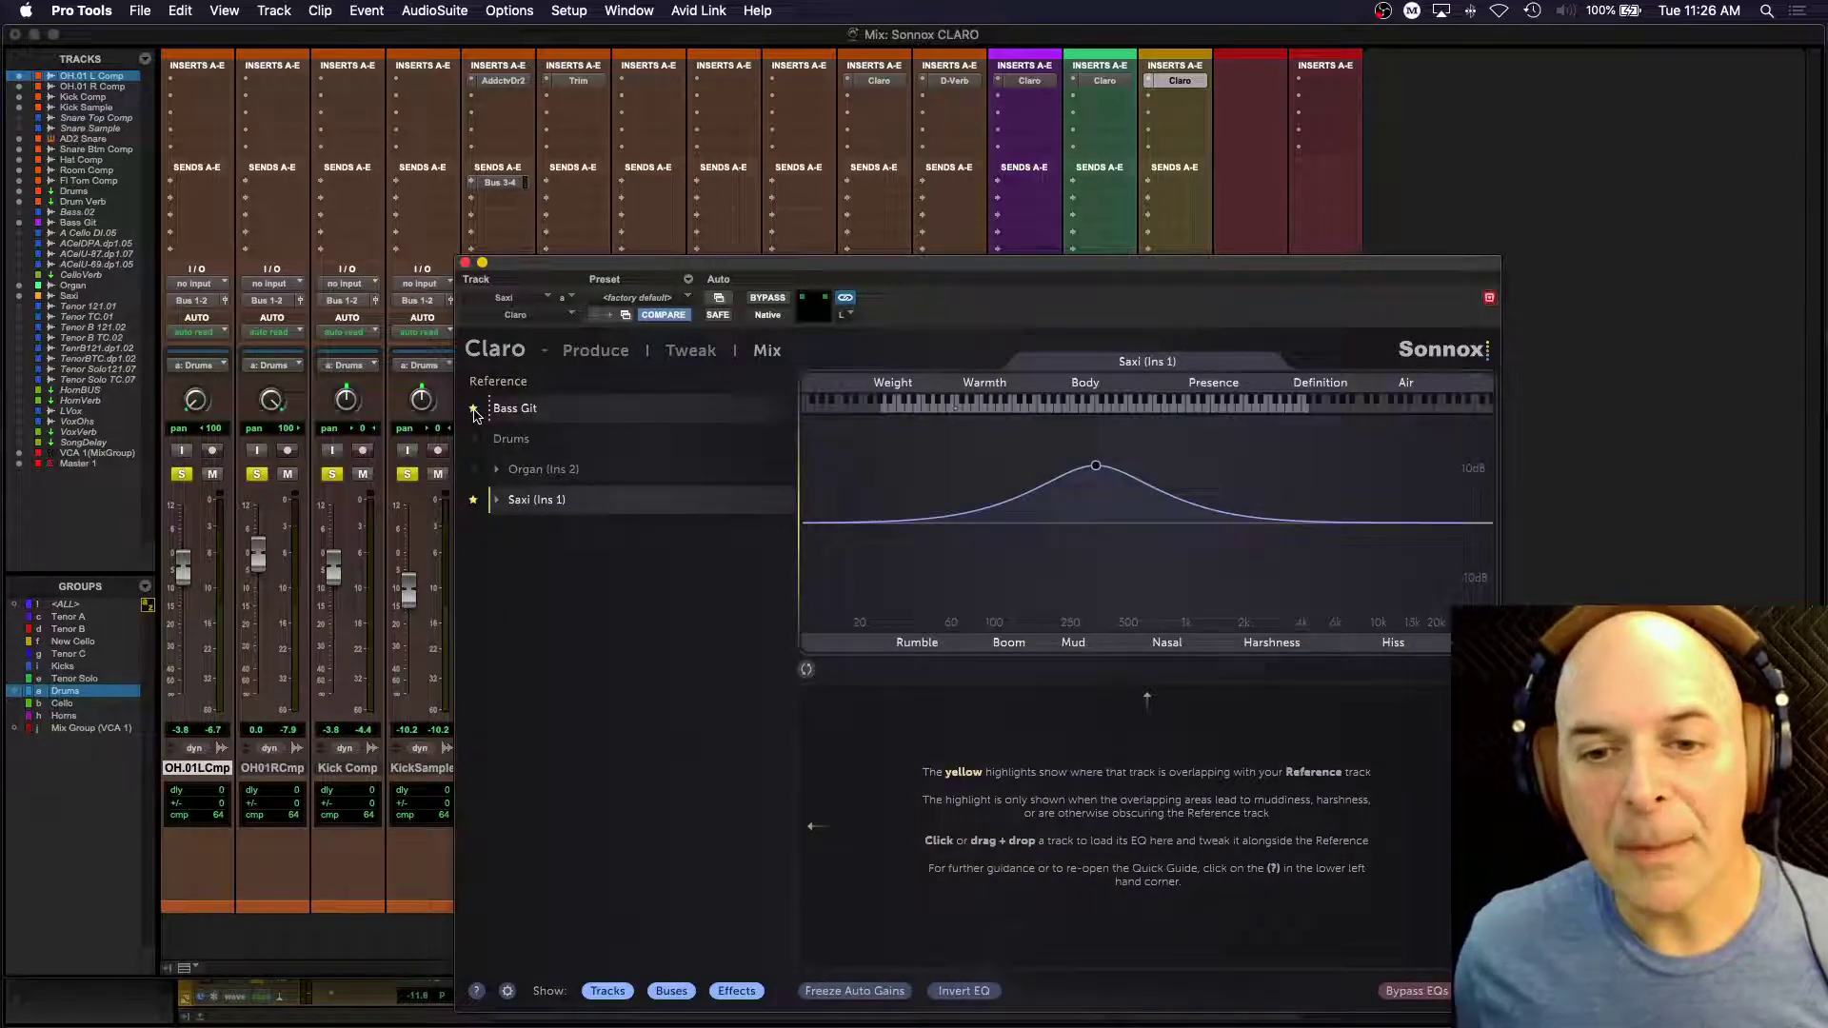
pyautogui.click(519, 500)
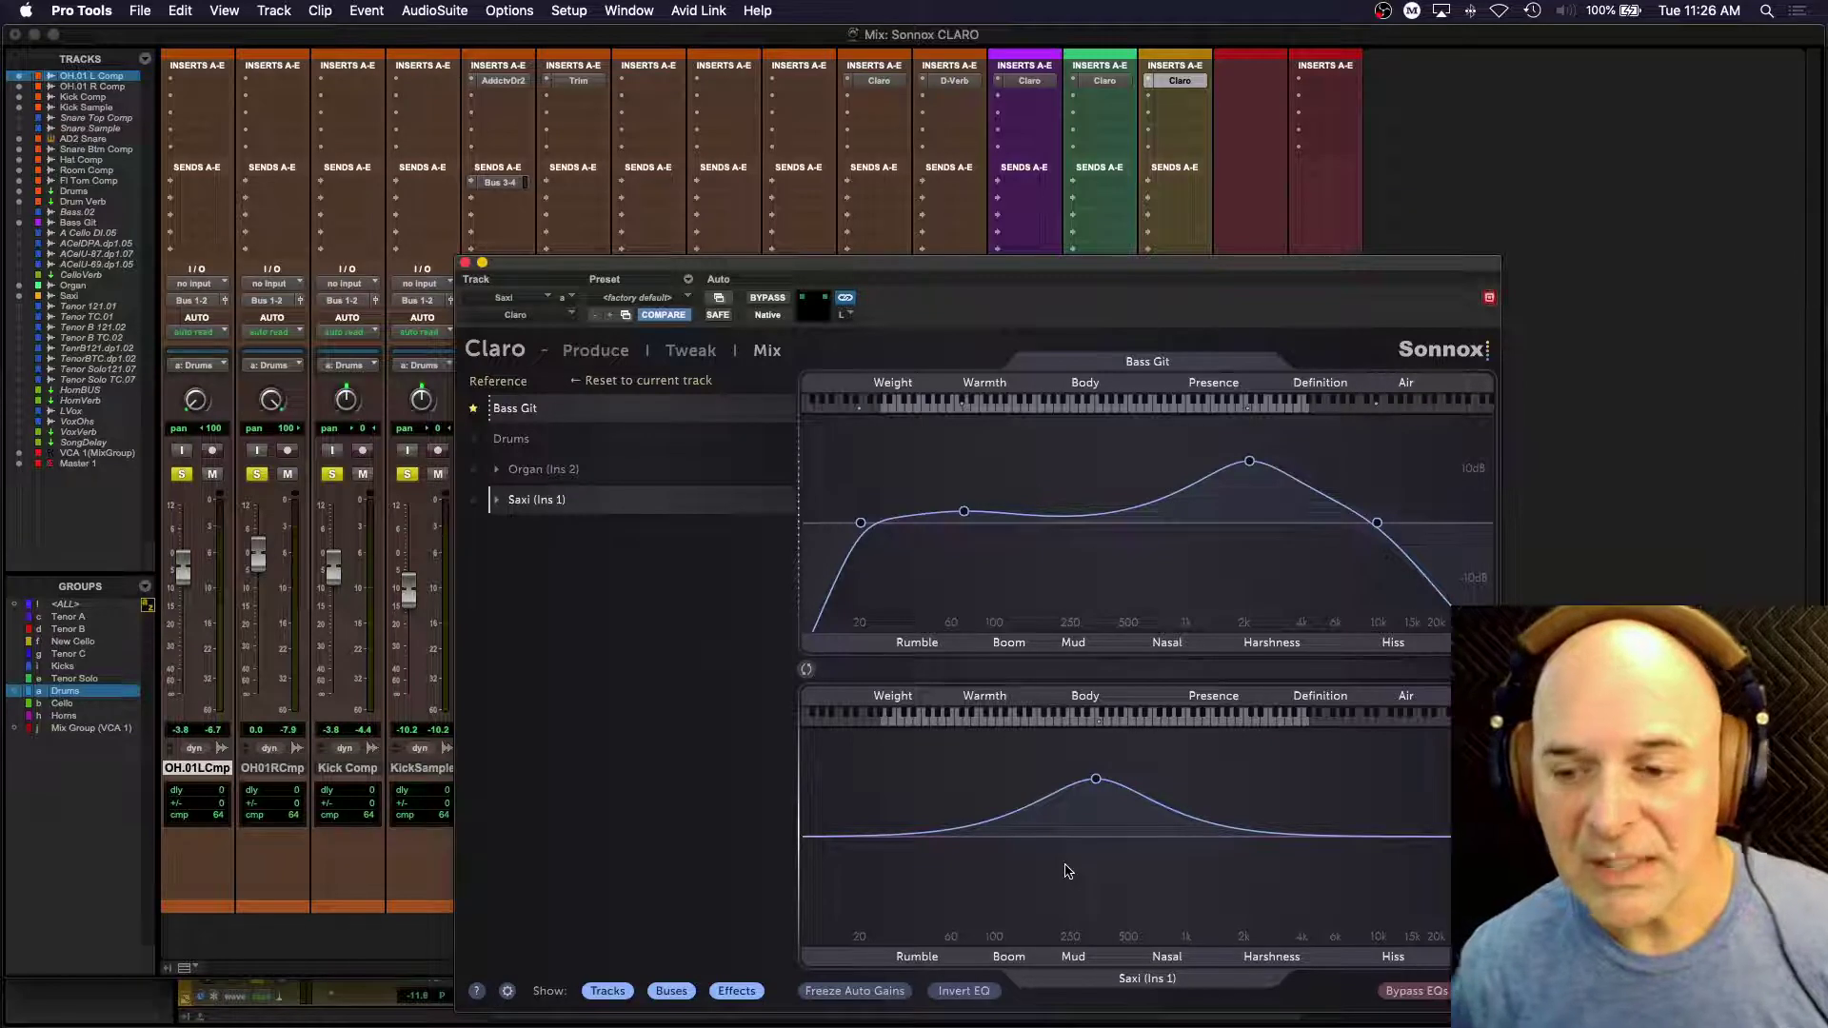
pyautogui.press('space')
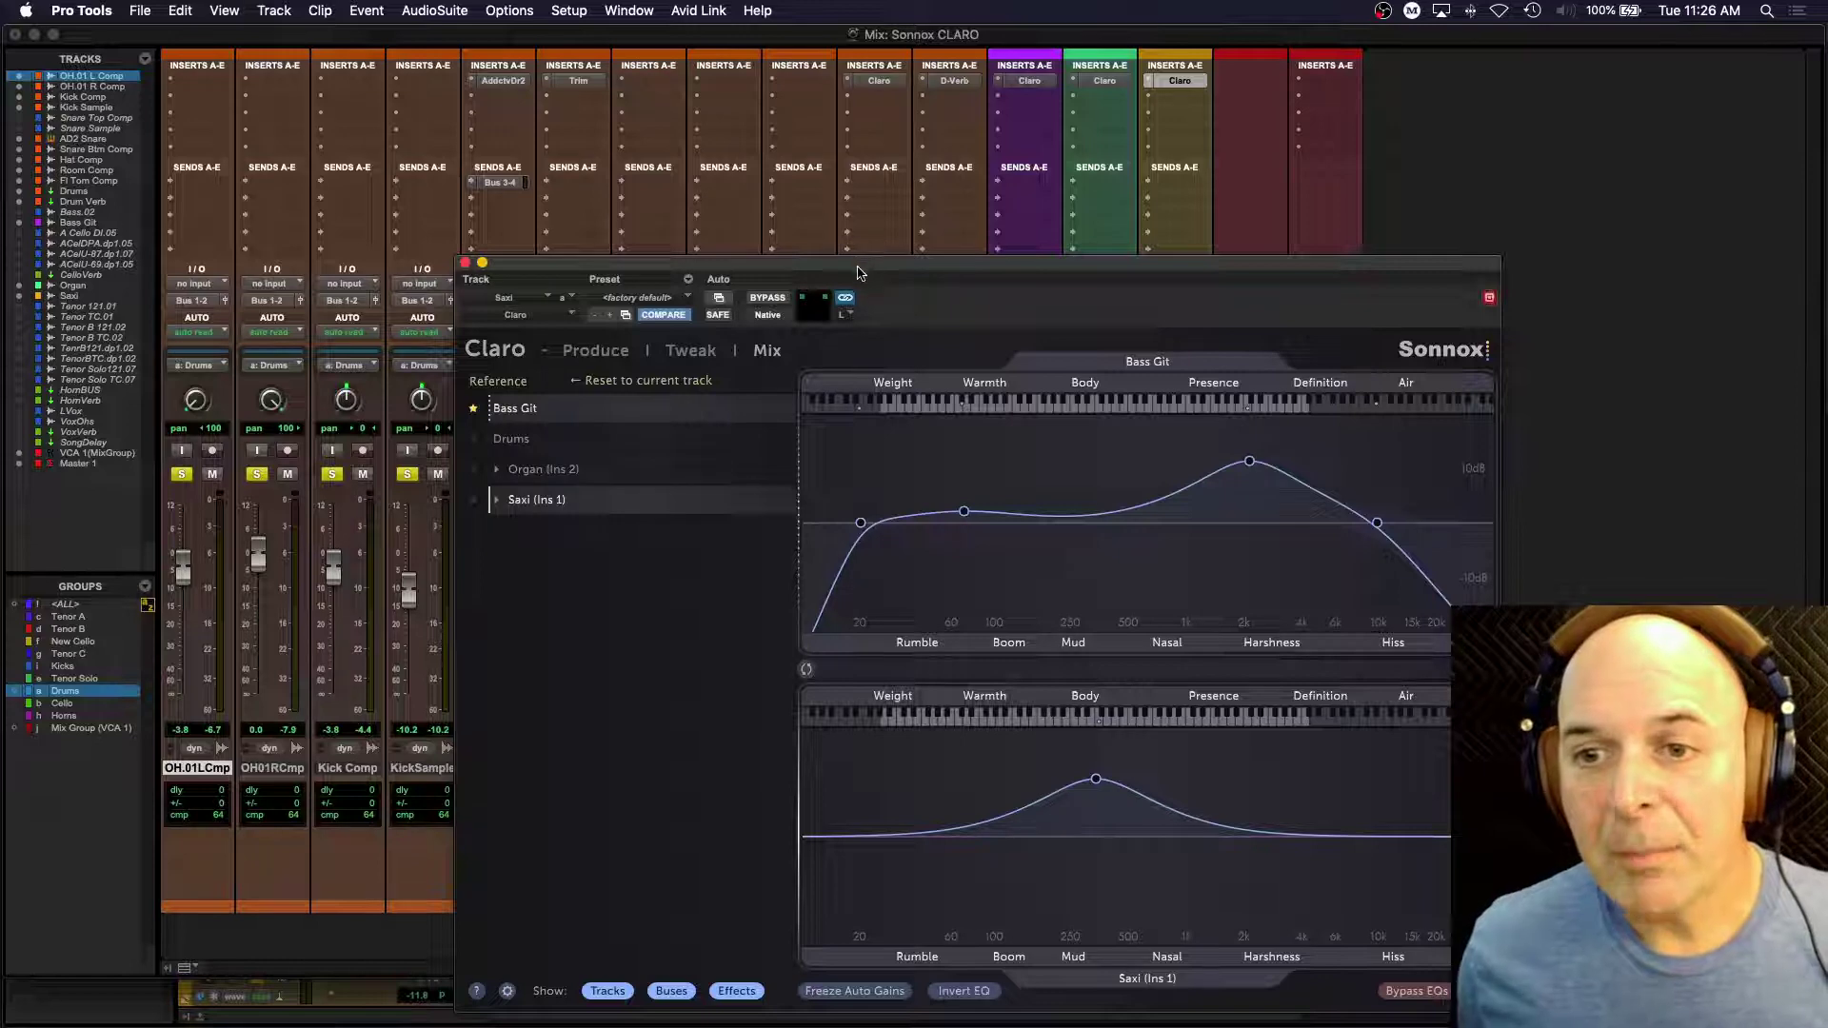
# Step: Review the Saxi EQ on the Produce and Tweak pages, and return to its Mix page comparison with Bass Git
pyautogui.moveTo(860, 274); pyautogui.dragTo(761, 134)
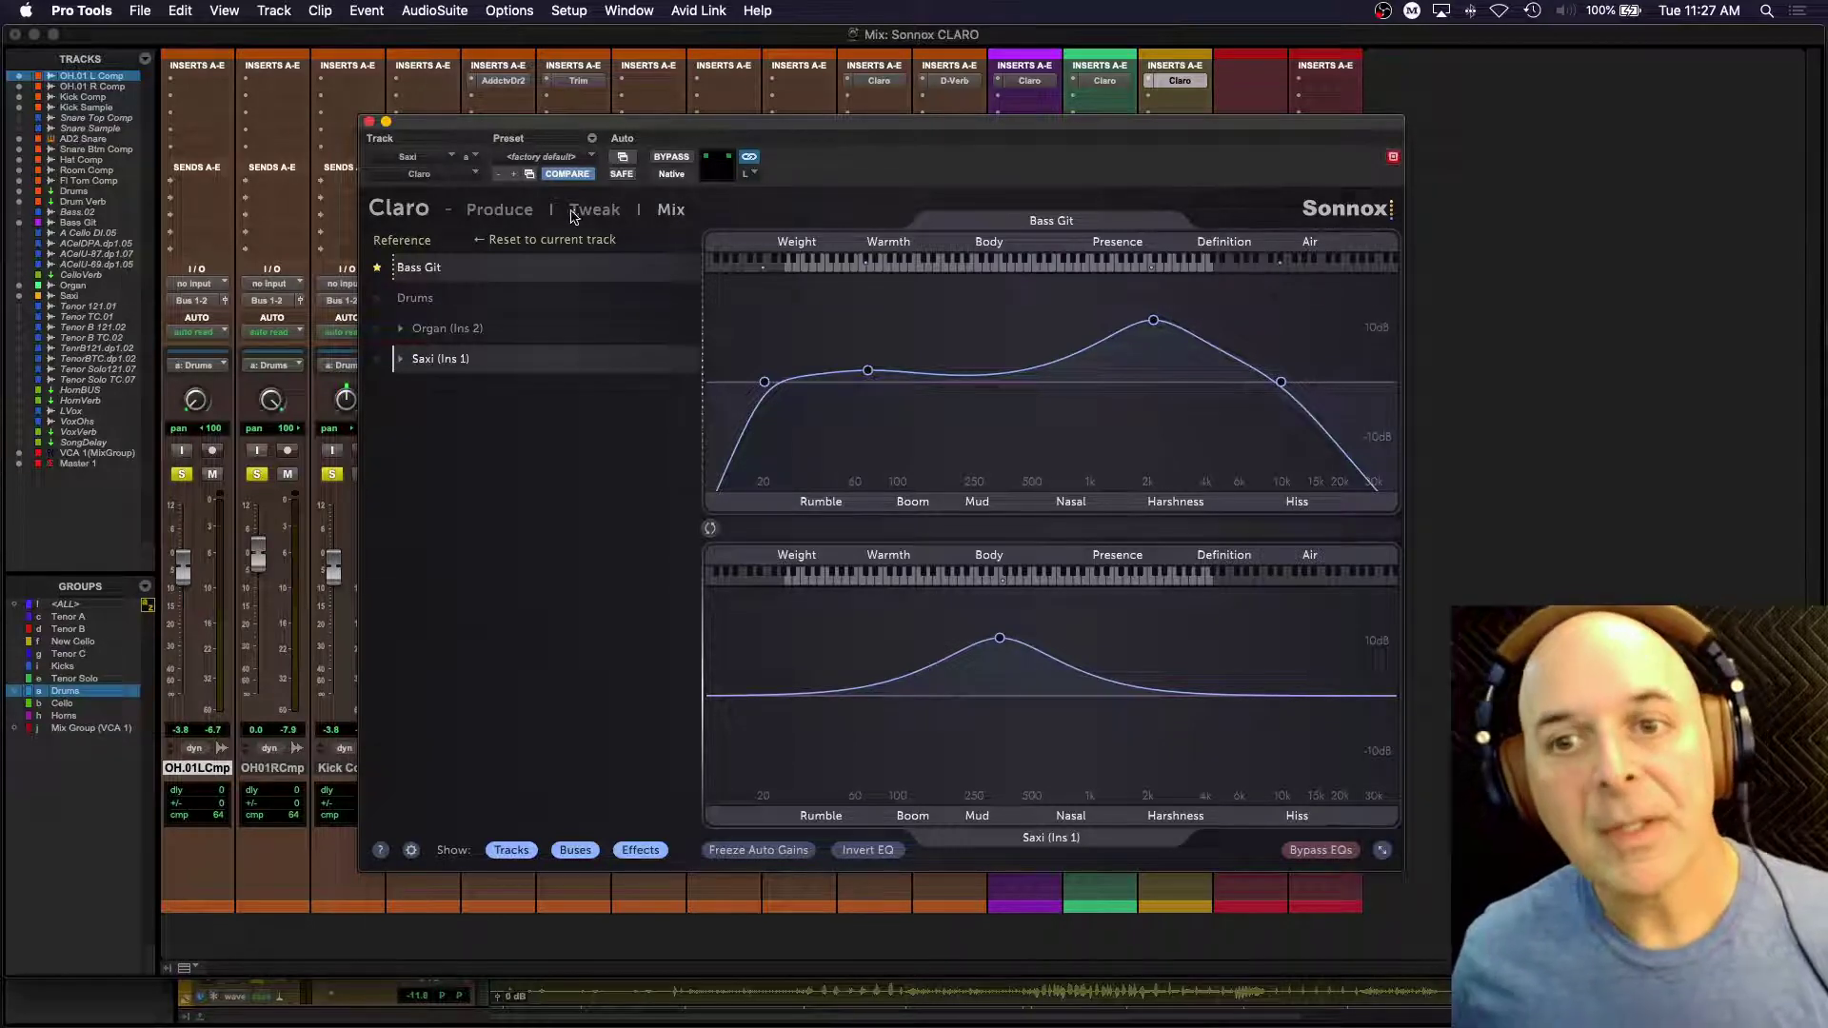
pyautogui.click(510, 211)
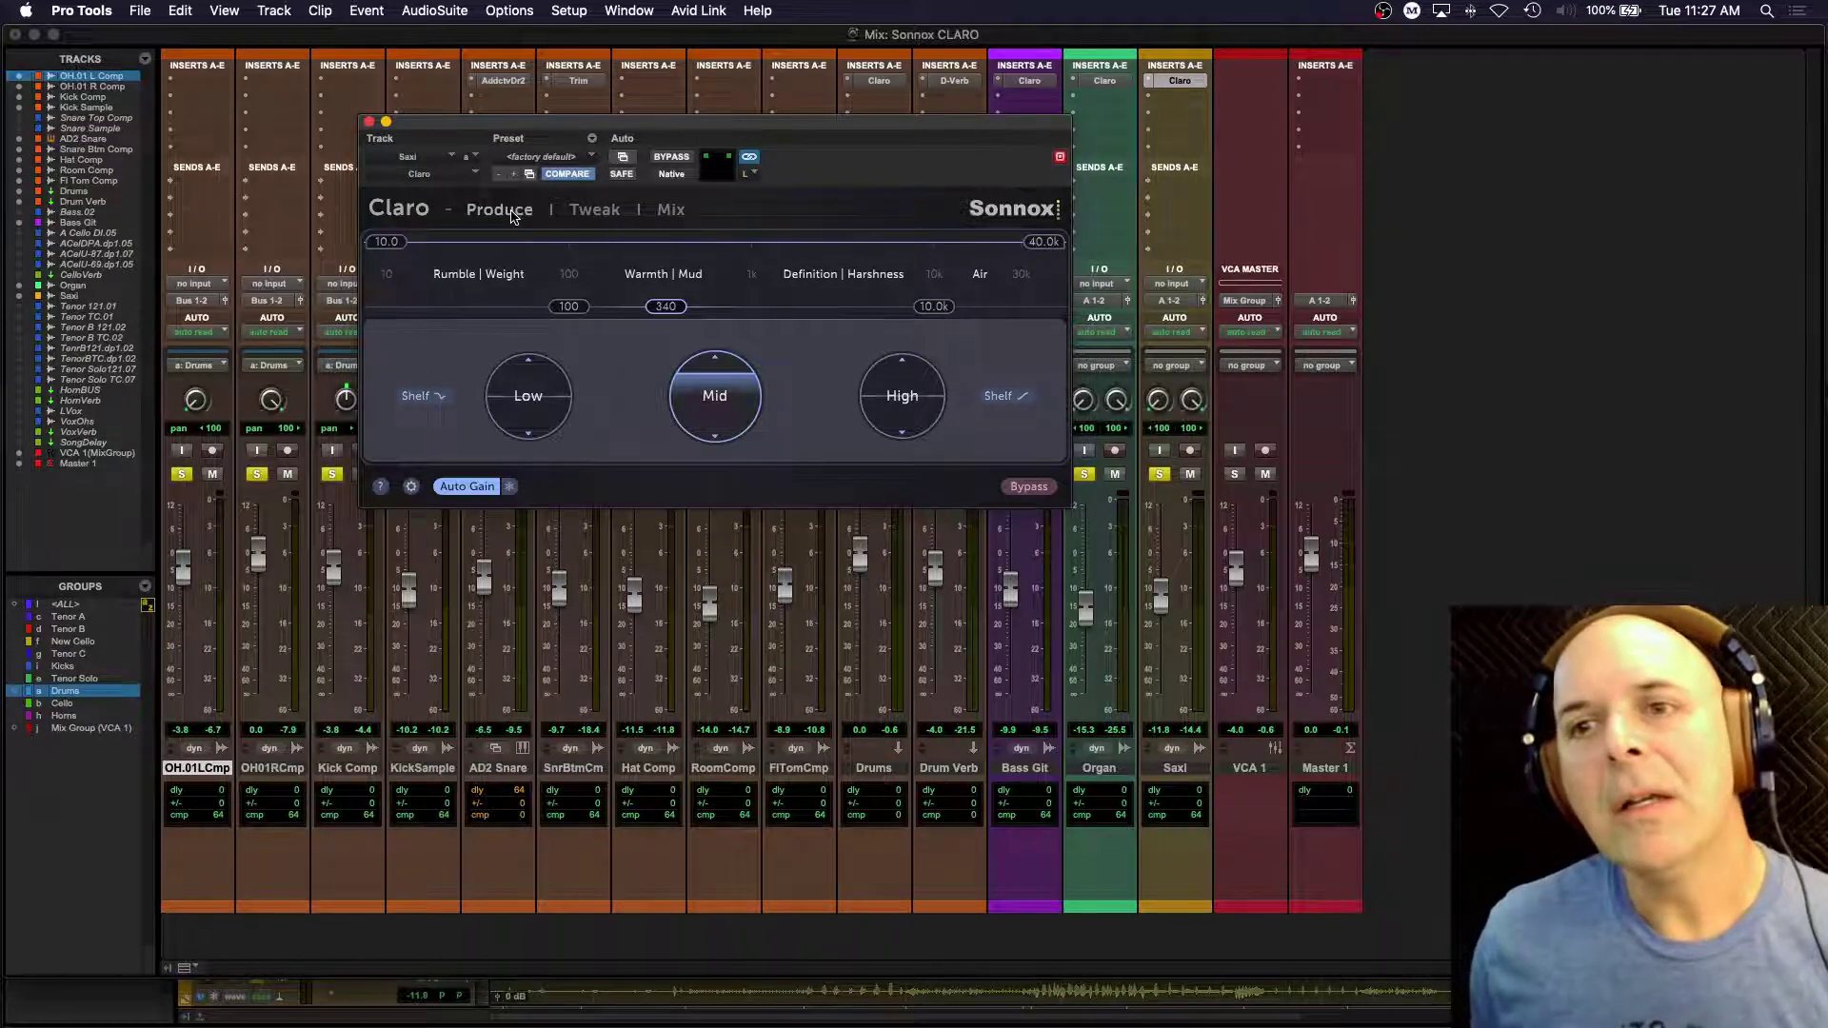
pyautogui.click(583, 215)
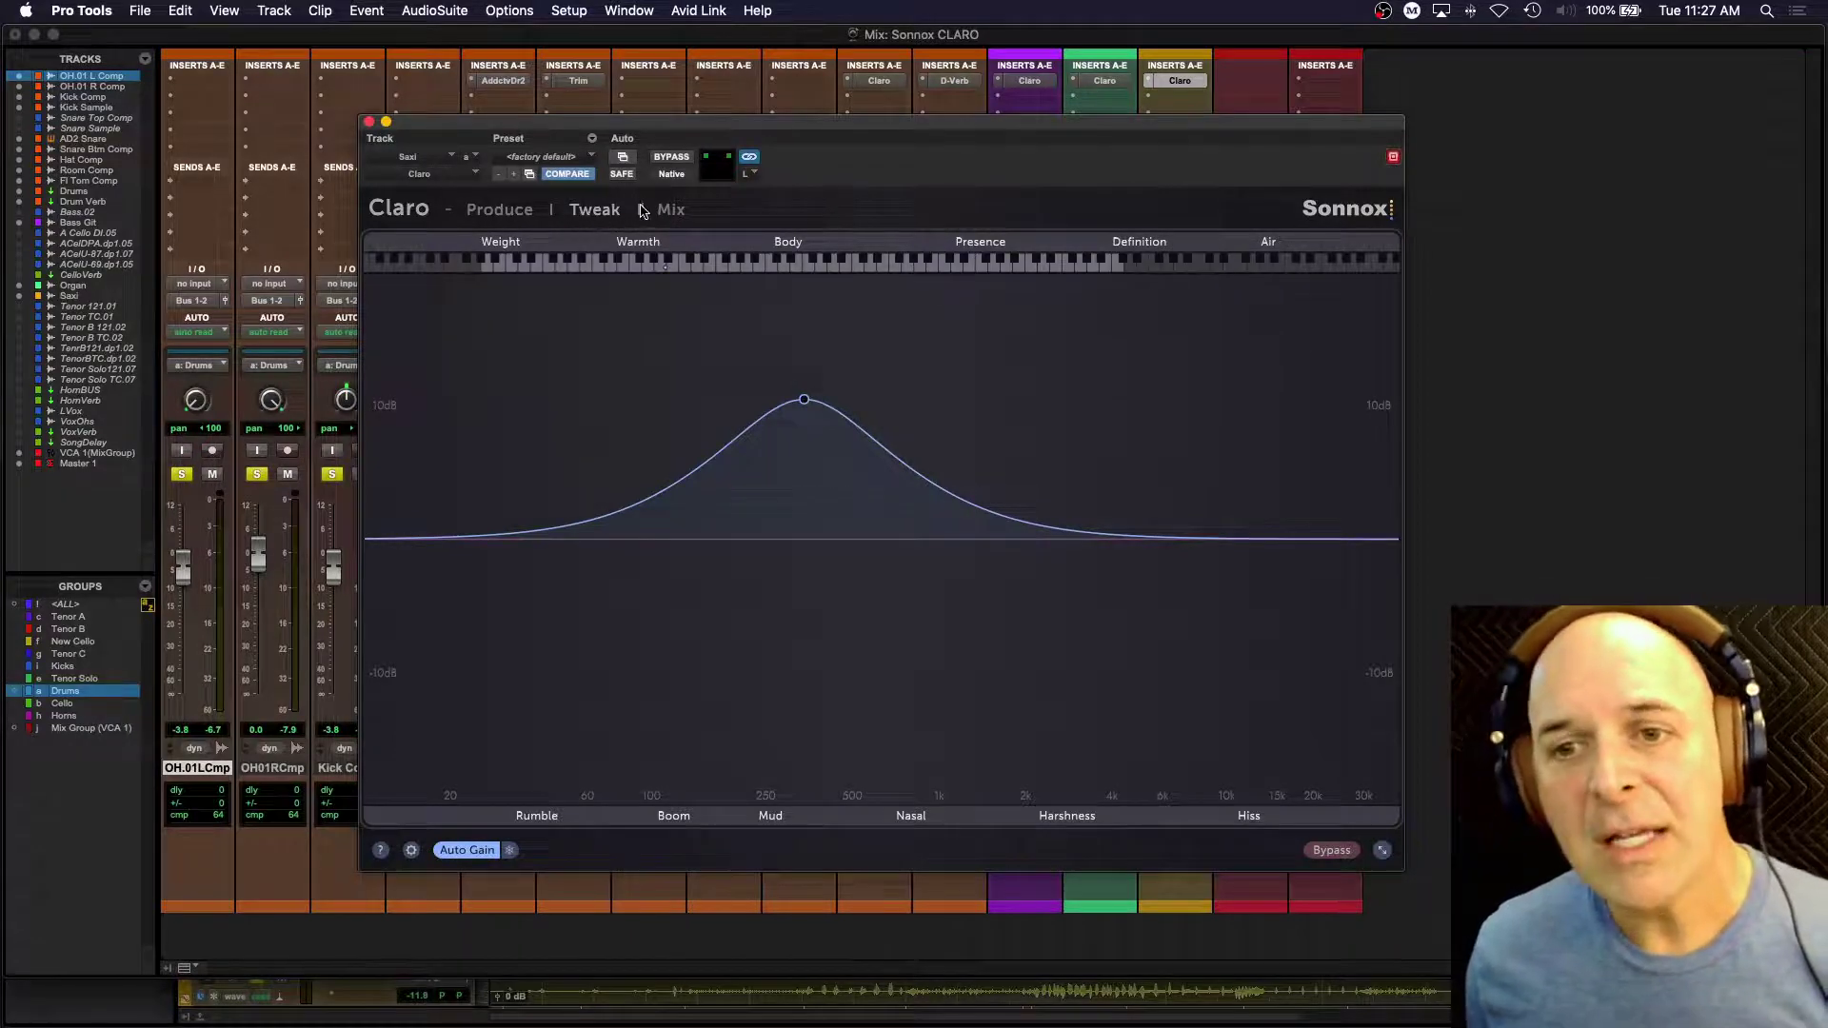
pyautogui.click(669, 210)
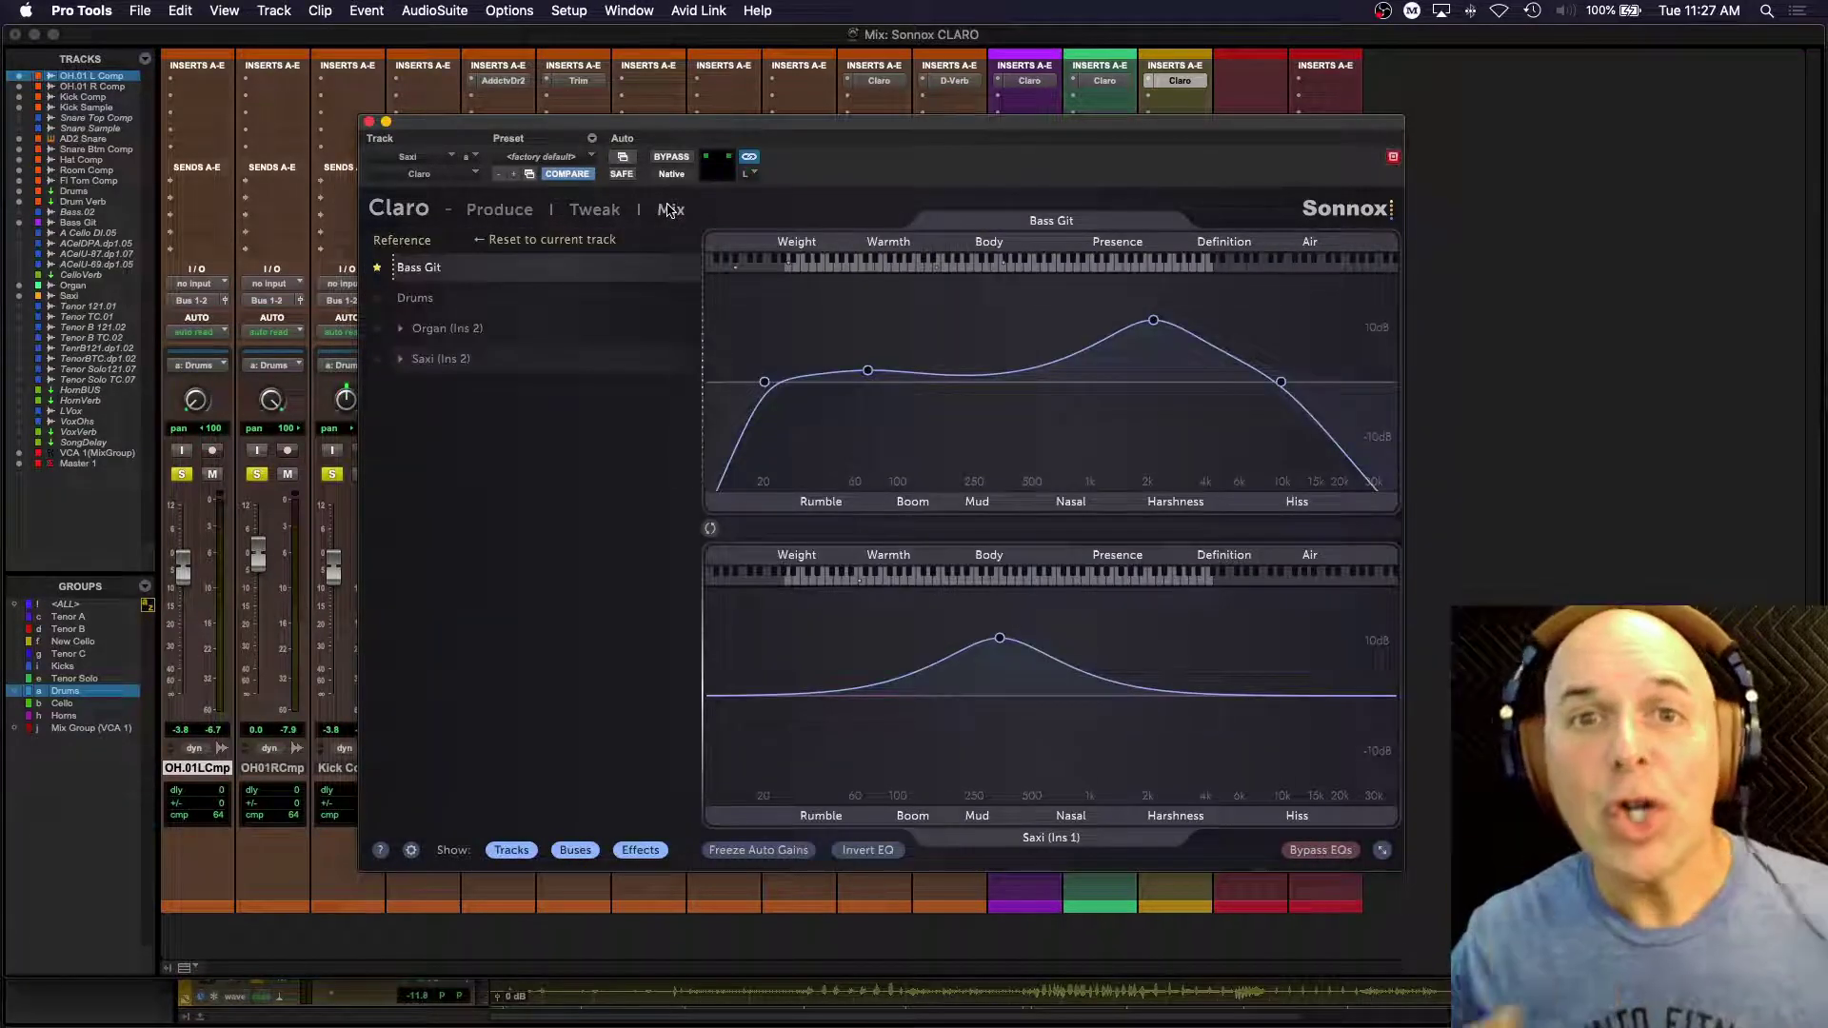